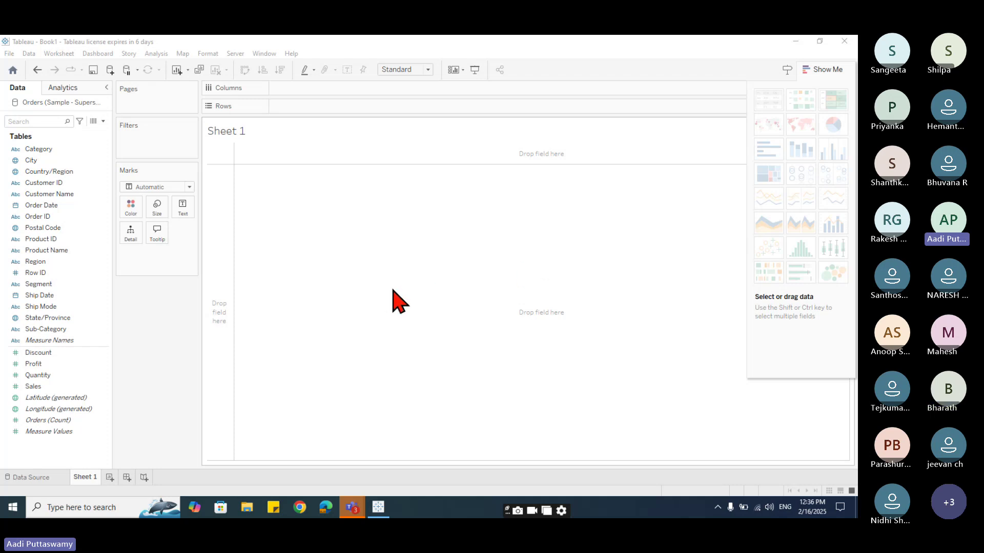
Step: Check the latest messages in the Microsoft Teams meeting chat and return to the Tableau worksheet
{"action": "left_click", "coordinate": [352, 507]}
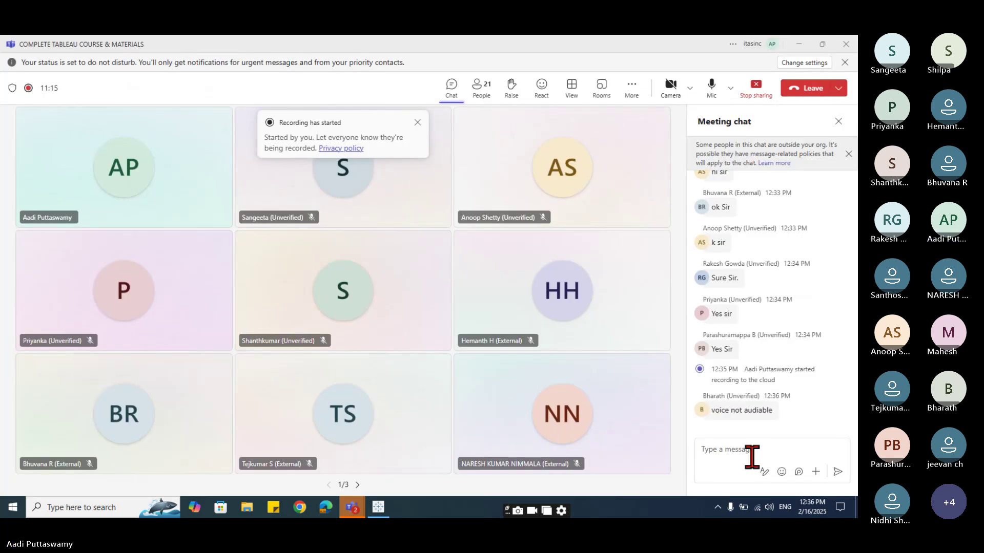
{"action": "left_click", "coordinate": [725, 454]}
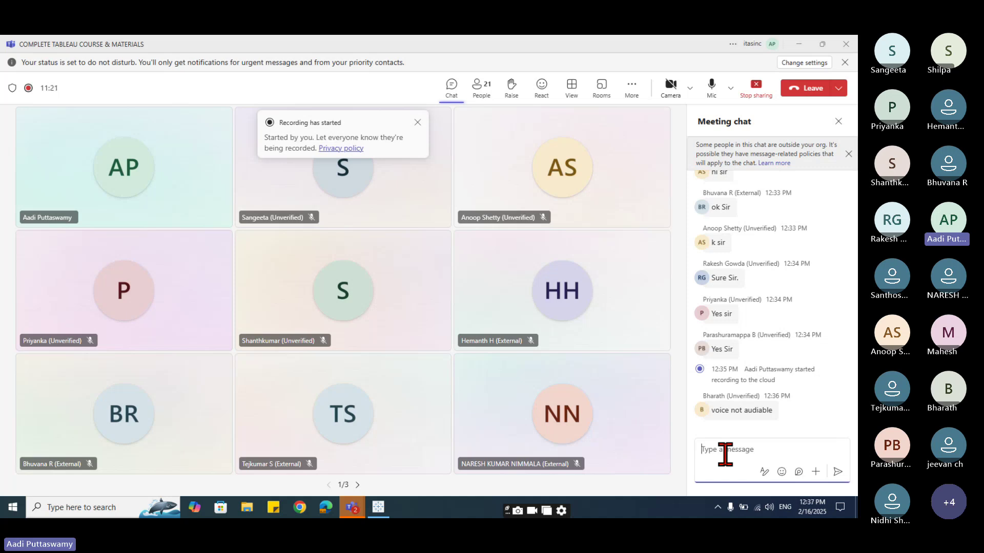
{"action": "left_click", "coordinate": [712, 412]}
{"action": "left_click_drag", "start_coordinate": [713, 413], "coordinate": [783, 416]}
{"action": "left_click", "coordinate": [722, 447]}
{"action": "left_click", "coordinate": [801, 48]}
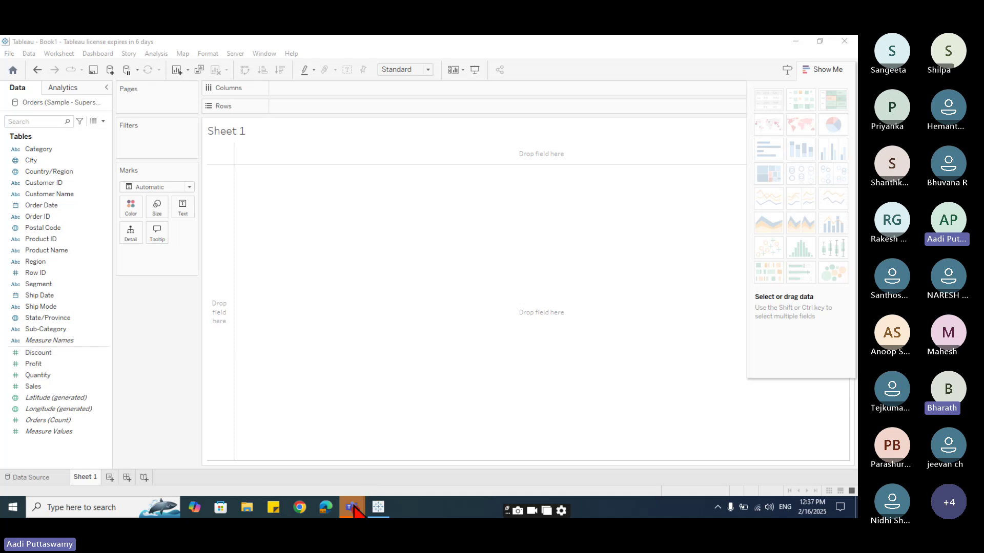
{"action": "left_click", "coordinate": [358, 479]}
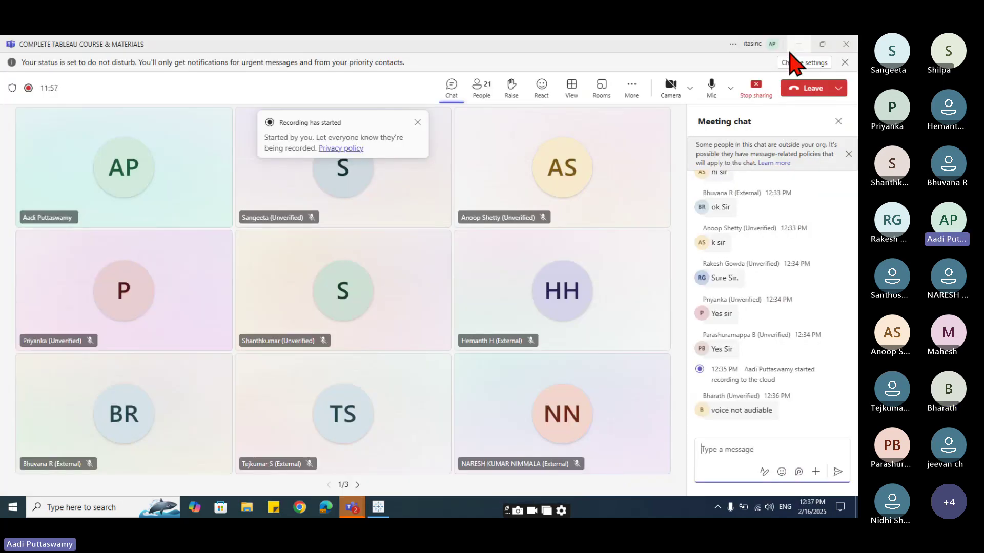
{"action": "left_click", "coordinate": [797, 43]}
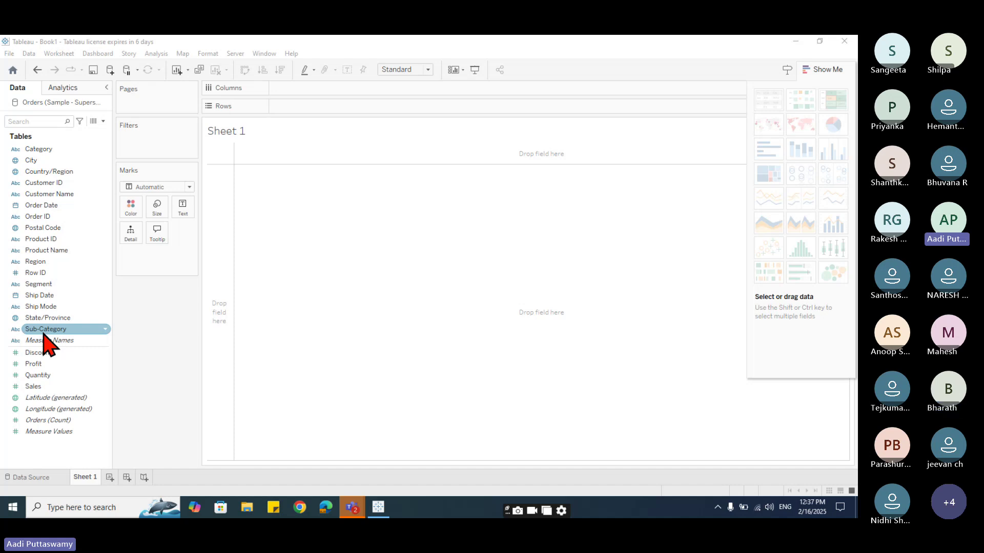
Step: Build a column chart with Region on columns and the sum of Sales on rows
{"action": "left_click", "coordinate": [45, 263]}
{"action": "left_click_drag", "start_coordinate": [59, 260], "coordinate": [311, 97]}
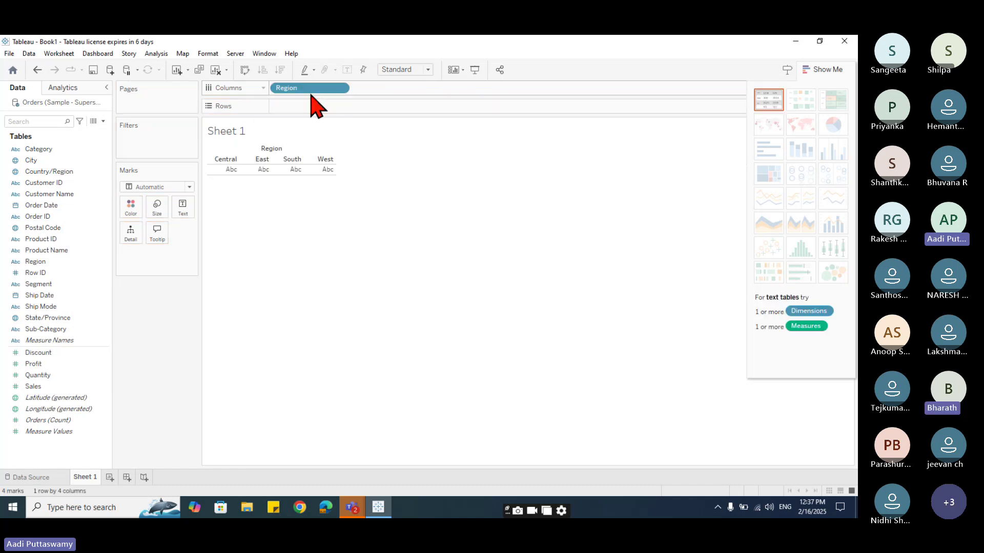
{"action": "left_click_drag", "start_coordinate": [46, 387], "coordinate": [344, 106]}
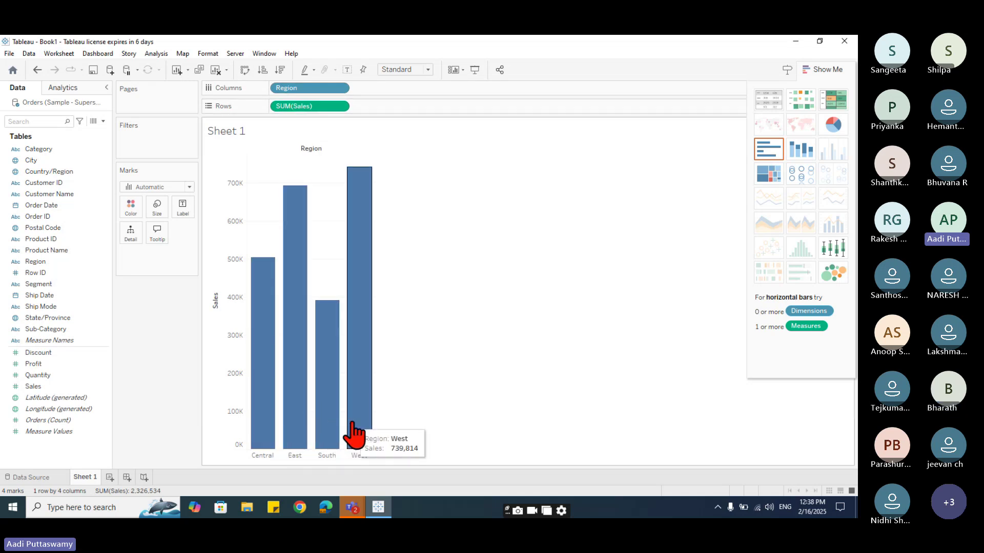
Step: Widen the Region columns to about two and a half times their width and hide the Show Me chart suggestions
{"action": "left_click_drag", "start_coordinate": [376, 353], "coordinate": [608, 354]}
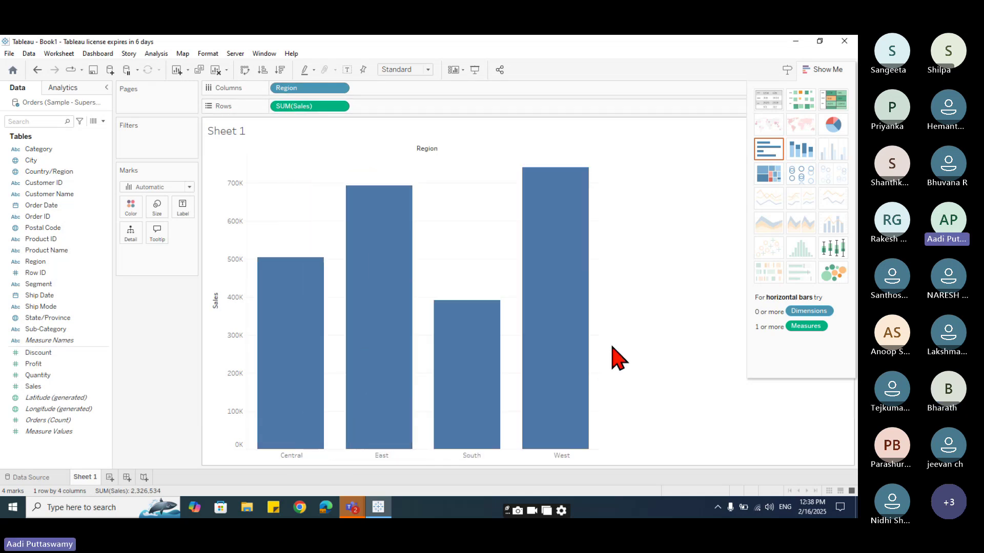
{"action": "left_click", "coordinate": [830, 71]}
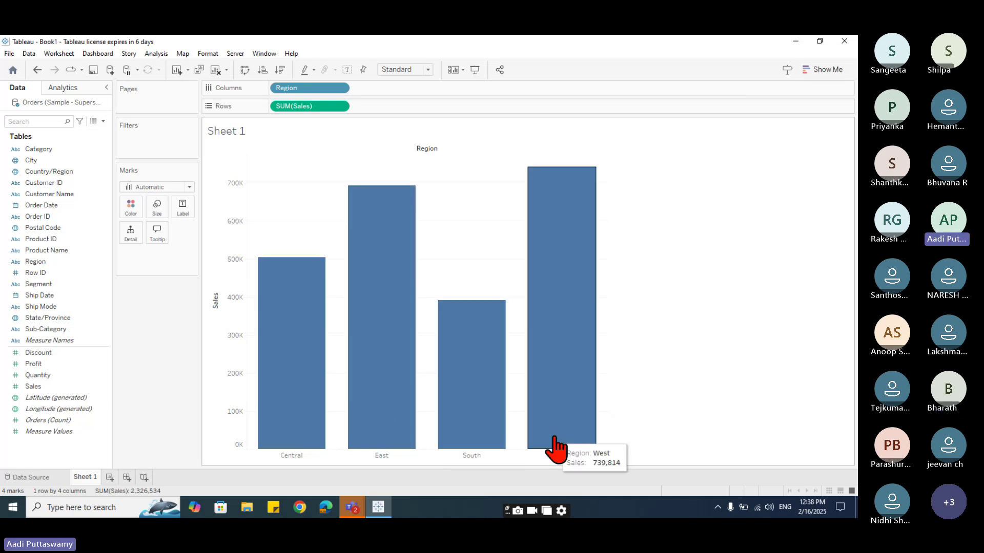
Step: Rename the worksheet Sheet 1 as Column Chart
{"action": "double_click", "coordinate": [85, 478]}
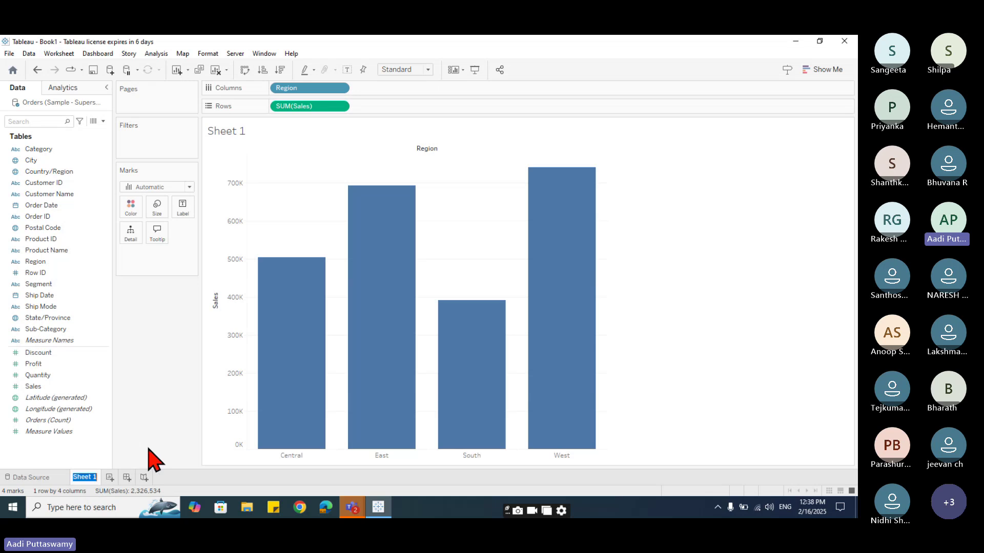
{"action": "type", "text": "Colum"}
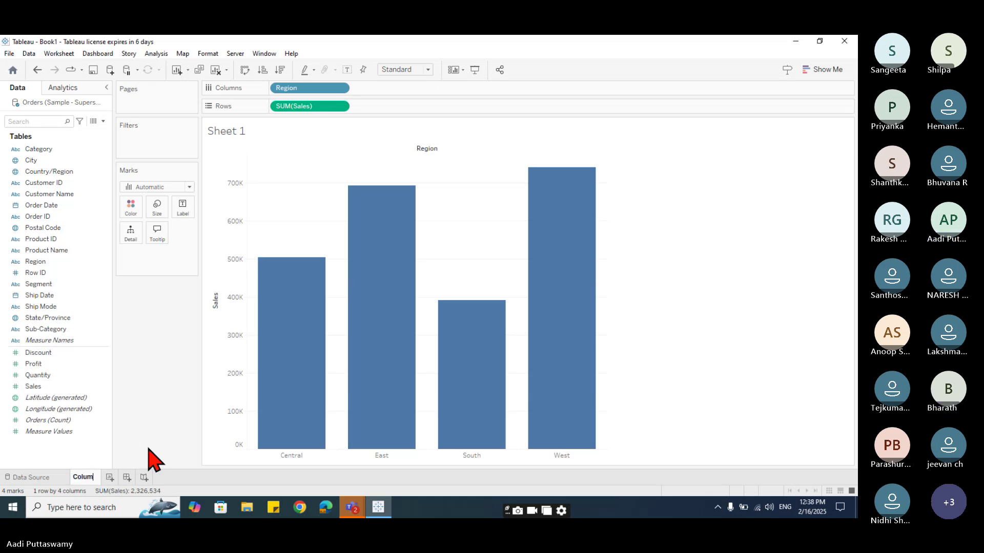
{"action": "type", "text": "n Chart"}
{"action": "key", "text": "Return"}
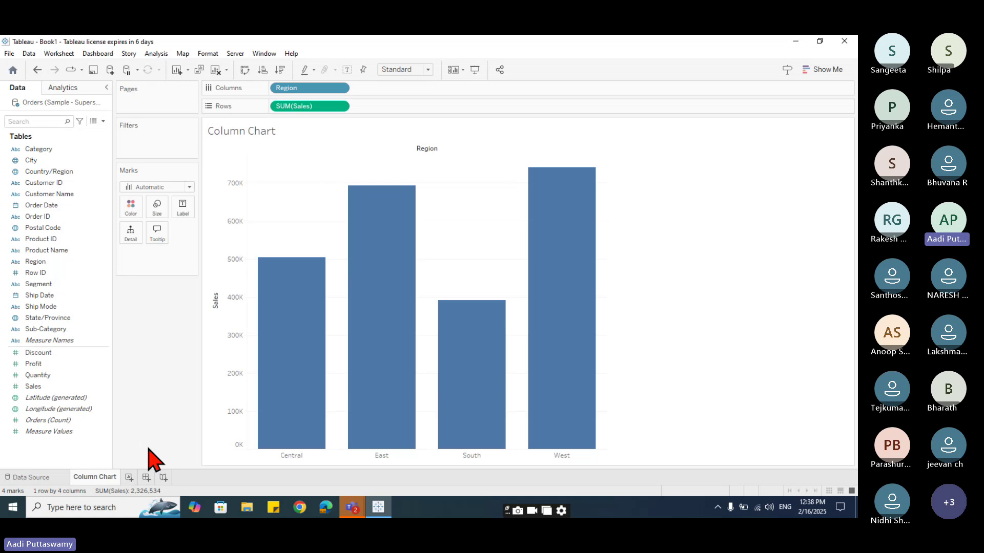
{"action": "mouse_move", "coordinate": [382, 371]}
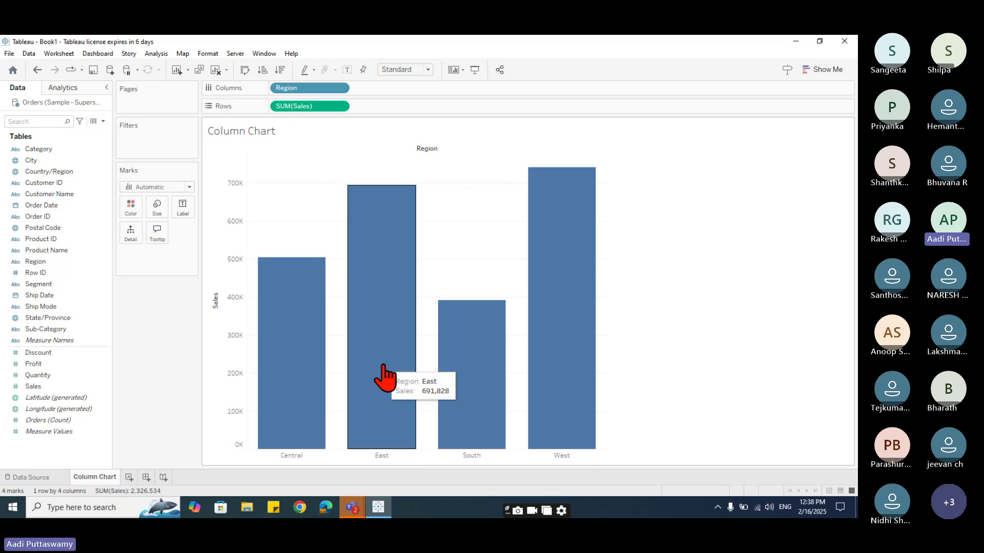
{"action": "right_click", "coordinate": [400, 246]}
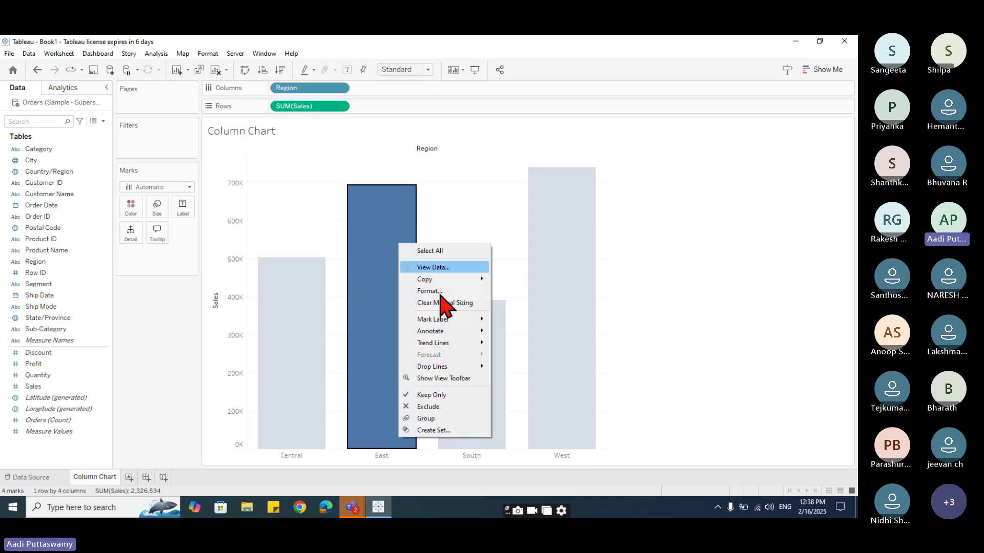
{"action": "left_click", "coordinate": [674, 346]}
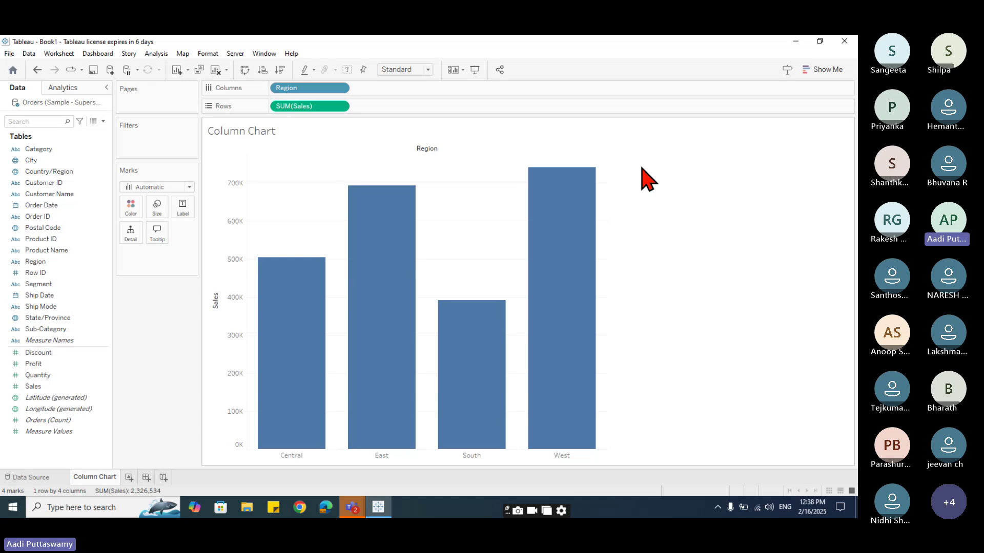
Step: Label each bar of the chart with its Sales sum and its Region name
{"action": "mouse_move", "coordinate": [571, 382]}
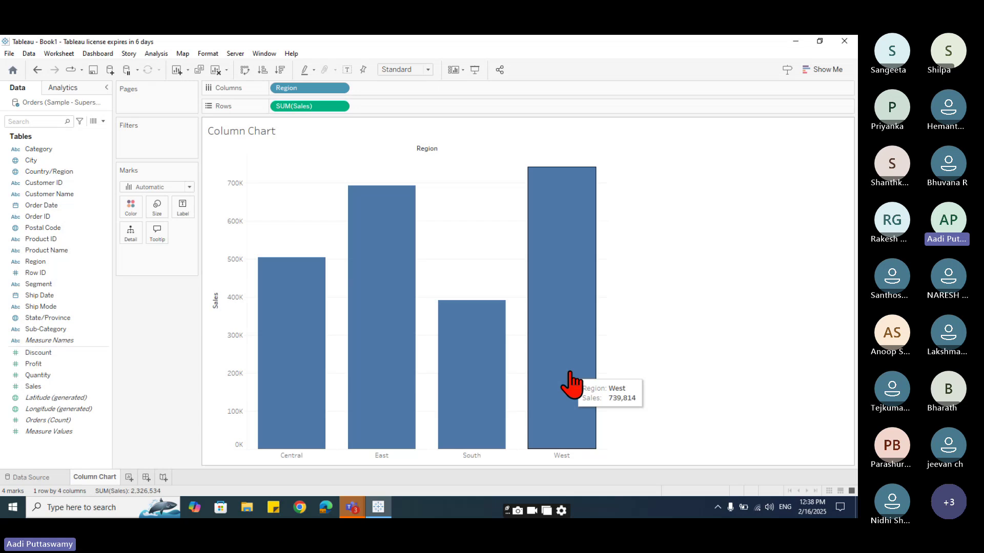
{"action": "mouse_move", "coordinate": [287, 413]}
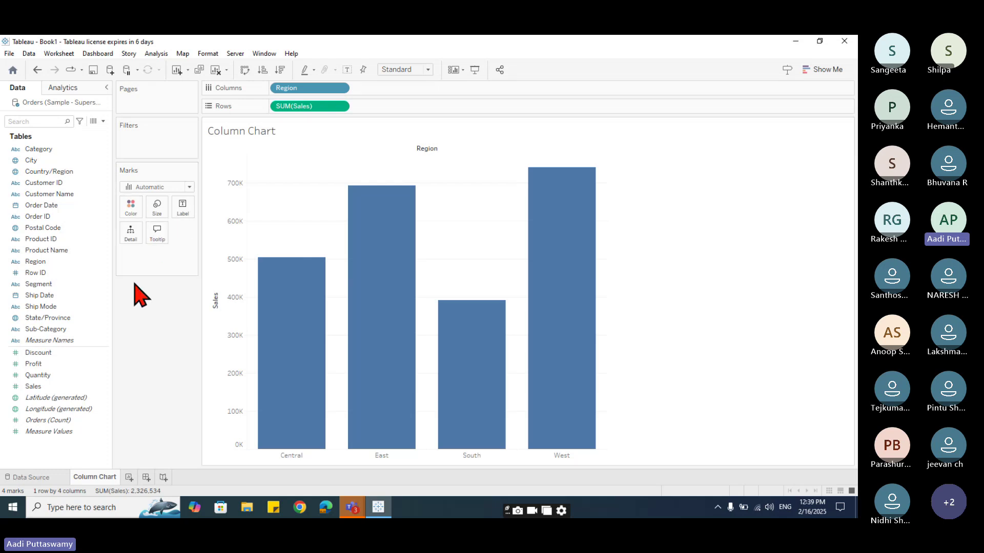
{"action": "left_click_drag", "start_coordinate": [33, 387], "coordinate": [183, 216]}
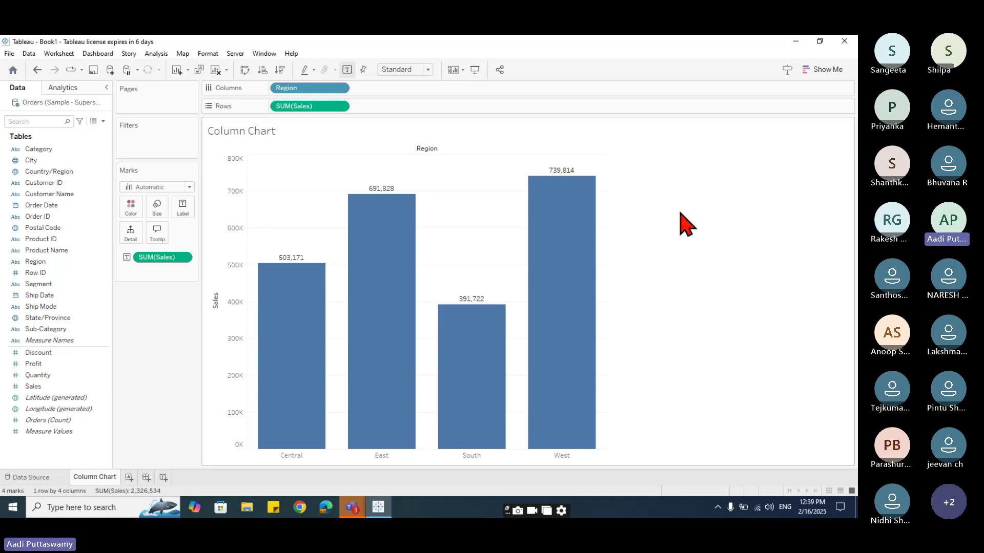
{"action": "left_click_drag", "start_coordinate": [25, 264], "coordinate": [184, 210]}
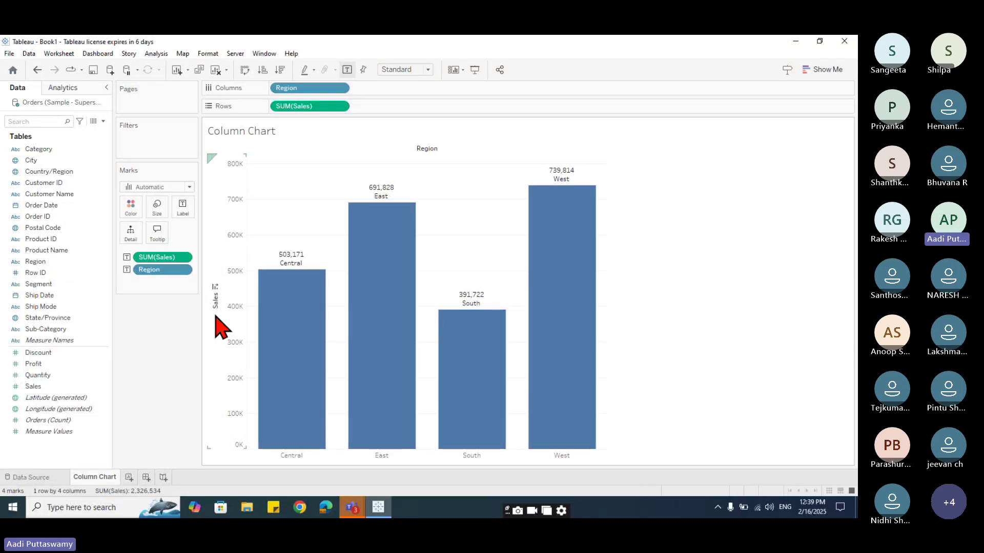
Step: Format the sheet-name text in the chart title as bold, centred and dark red
{"action": "double_click", "coordinate": [247, 134]}
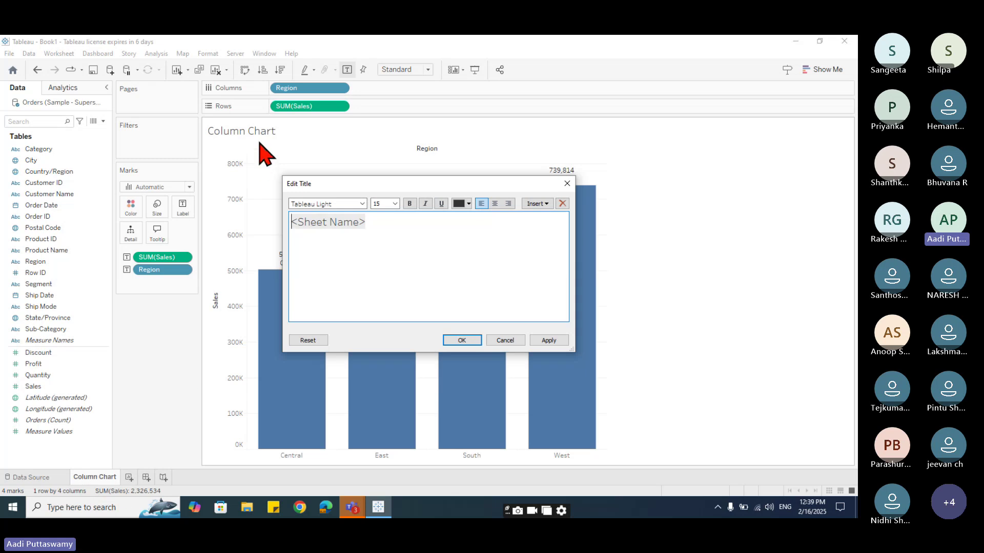
{"action": "left_click_drag", "start_coordinate": [404, 226], "coordinate": [319, 226]}
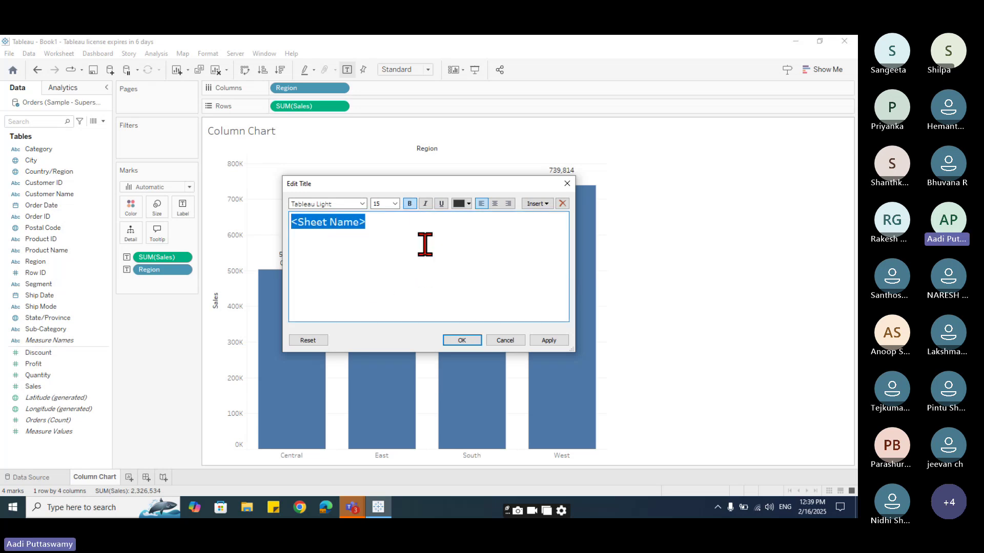
{"action": "left_click", "coordinate": [494, 203]}
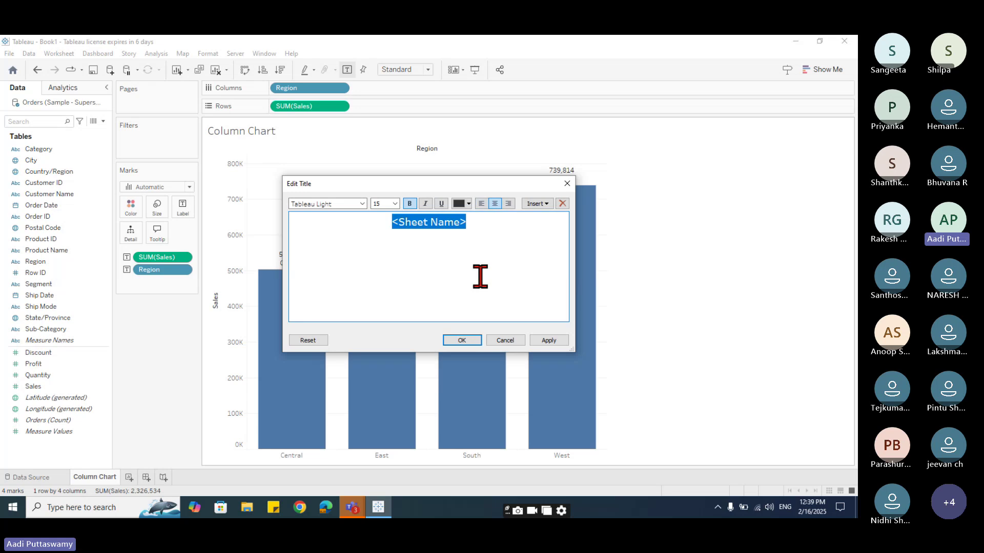
{"action": "left_click", "coordinate": [468, 204]}
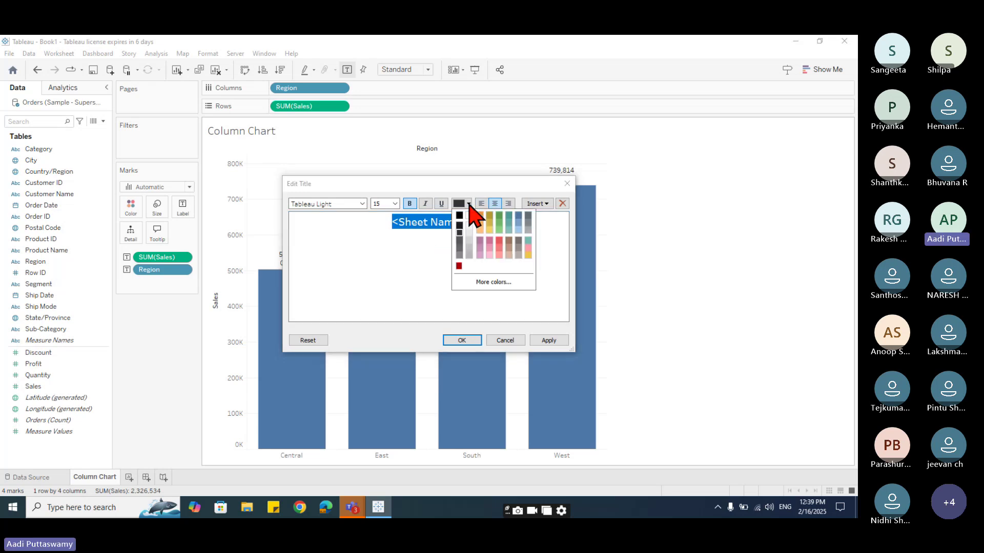
{"action": "left_click", "coordinate": [459, 266]}
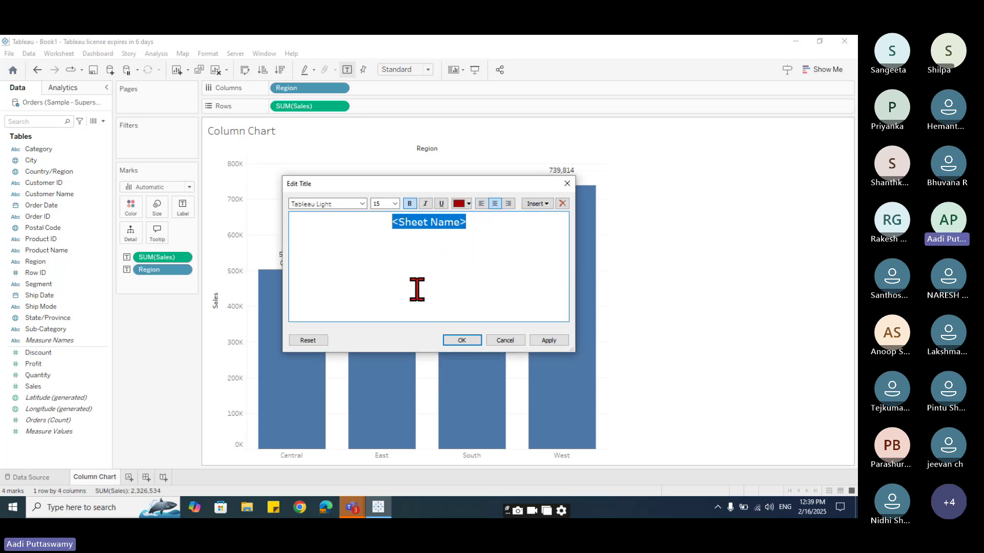
Step: Set the chart title's font size to 20 and its typeface to Tableau Bold, and apply the title formatting
{"action": "left_click", "coordinate": [395, 204]}
{"action": "left_click", "coordinate": [386, 280]}
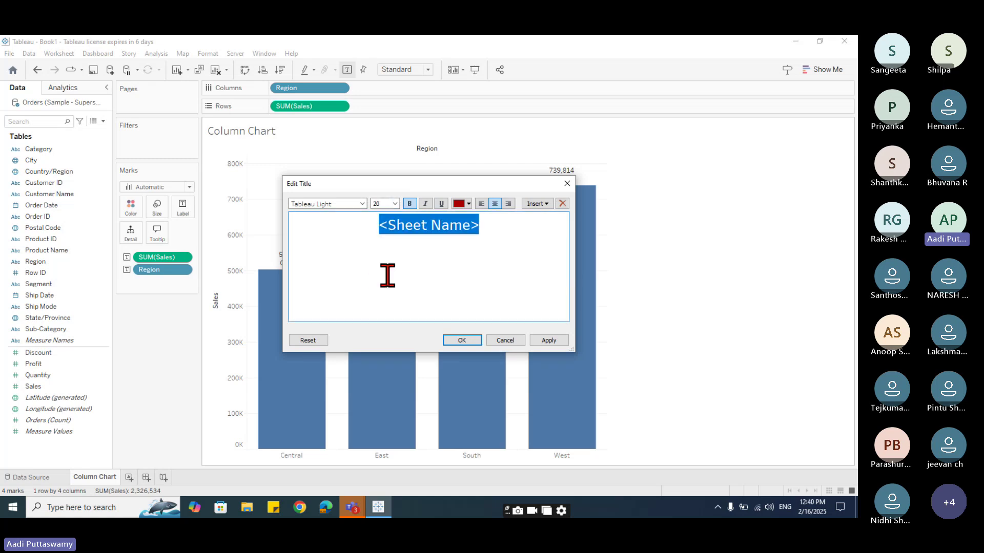
{"action": "left_click", "coordinate": [362, 204]}
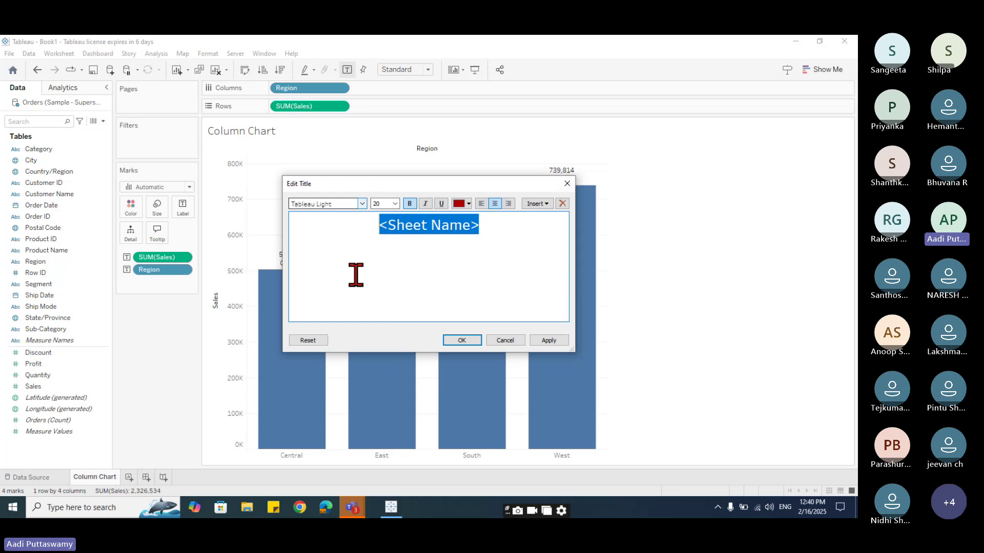
{"action": "left_click", "coordinate": [362, 204]}
{"action": "scroll", "coordinate": [367, 302], "scroll_direction": "up", "scroll_amount": 3}
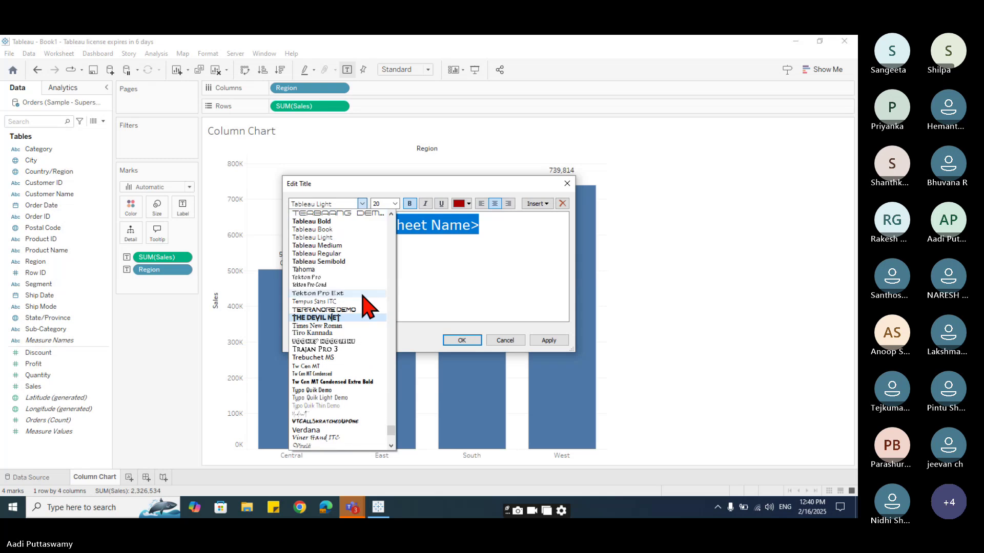
{"action": "left_click", "coordinate": [329, 222]}
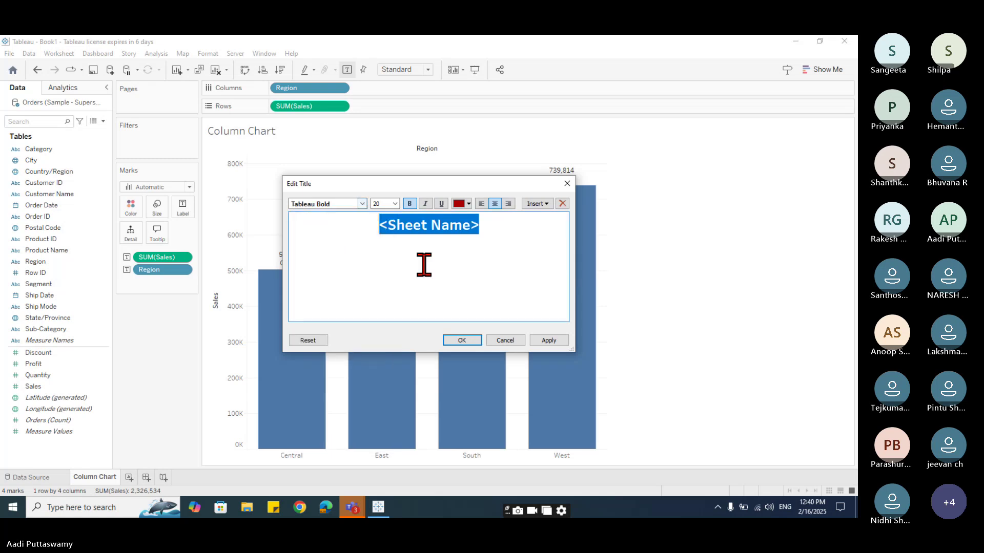
{"action": "left_click", "coordinate": [470, 342]}
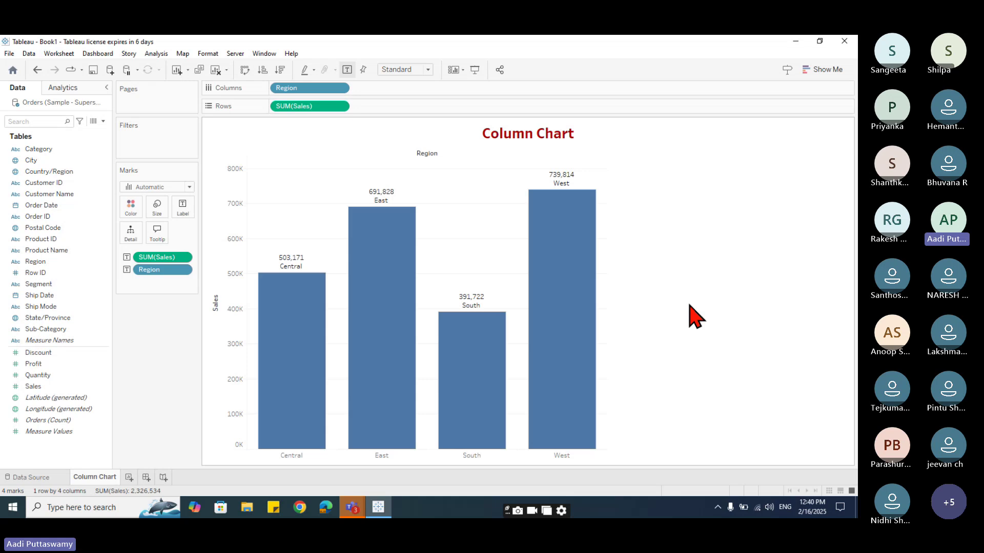
{"action": "right_click", "coordinate": [425, 156]}
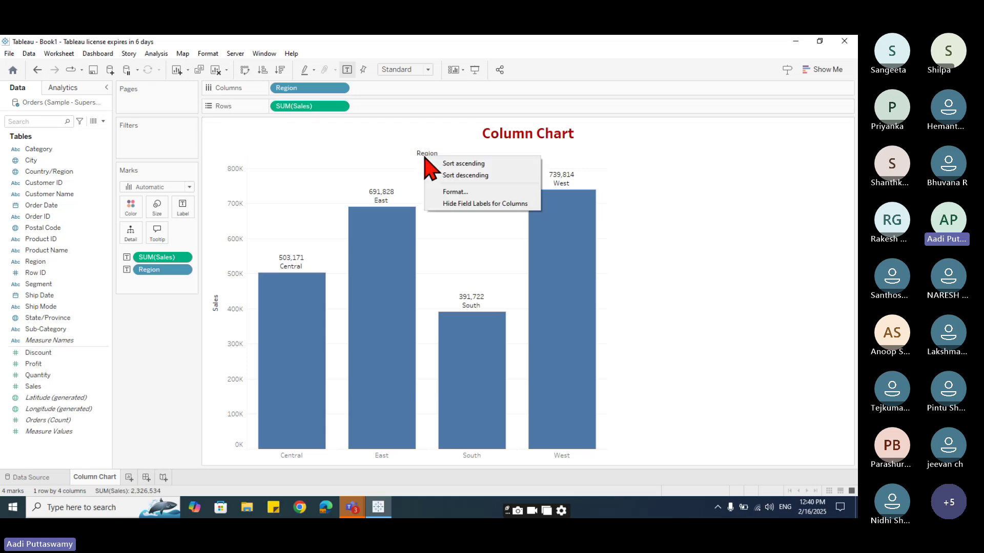
{"action": "left_click", "coordinate": [419, 157]}
{"action": "right_click", "coordinate": [419, 156]}
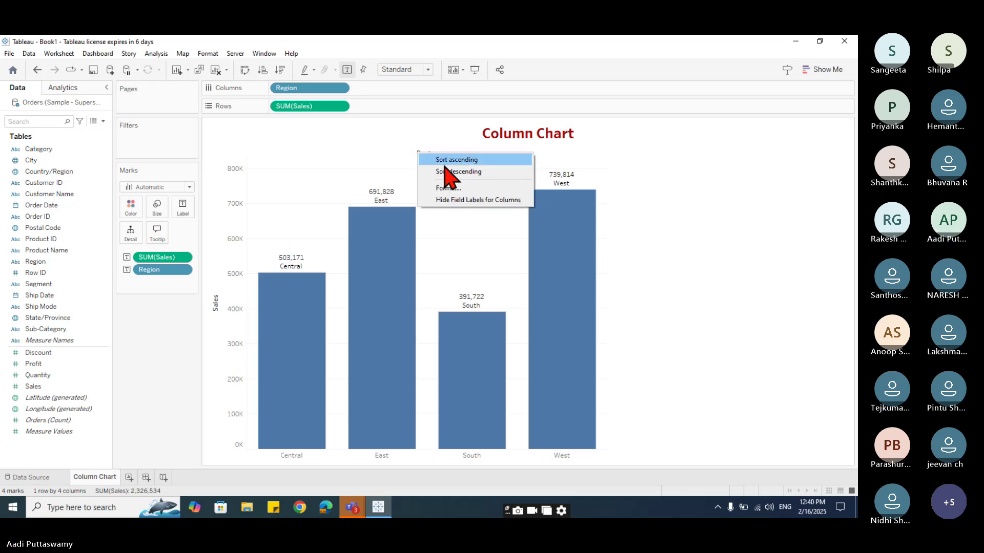
{"action": "left_click", "coordinate": [448, 188]}
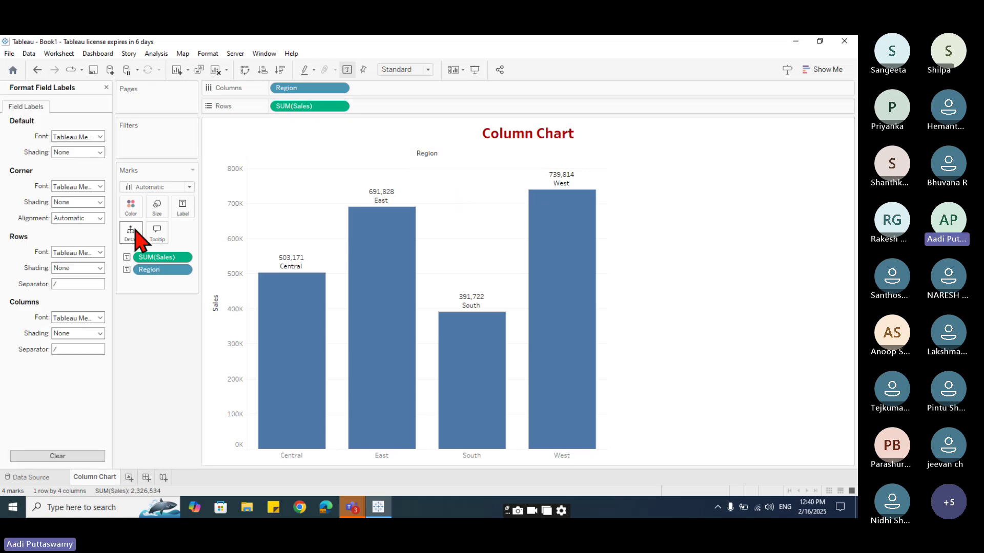
{"action": "left_click", "coordinate": [106, 87]}
Step: Duplicate the Column Chart worksheet
{"action": "mouse_move", "coordinate": [467, 333]}
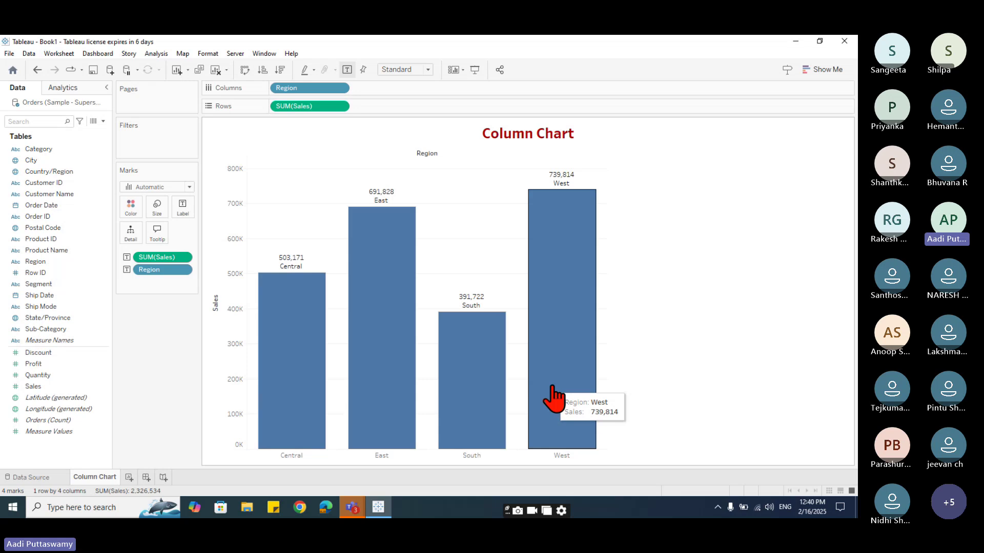
{"action": "right_click", "coordinate": [83, 478]}
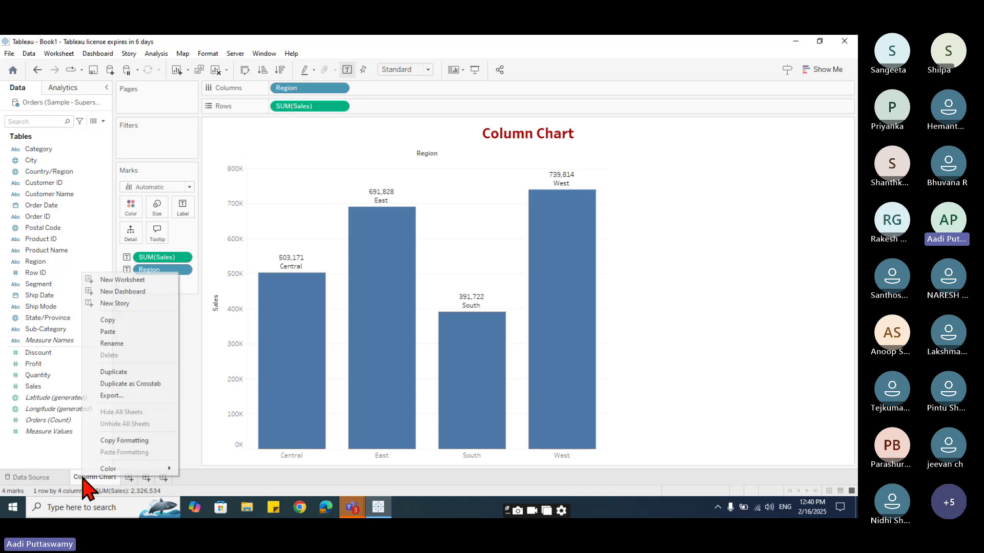
{"action": "left_click", "coordinate": [114, 372]}
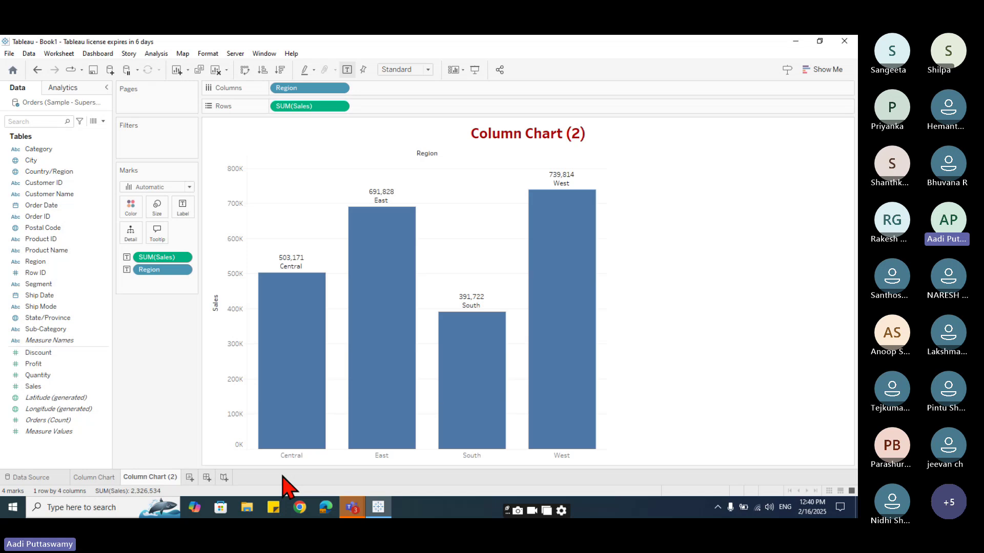
Step: Rename the duplicated Column Chart (2) worksheet as Bar Chart
{"action": "double_click", "coordinate": [159, 478]}
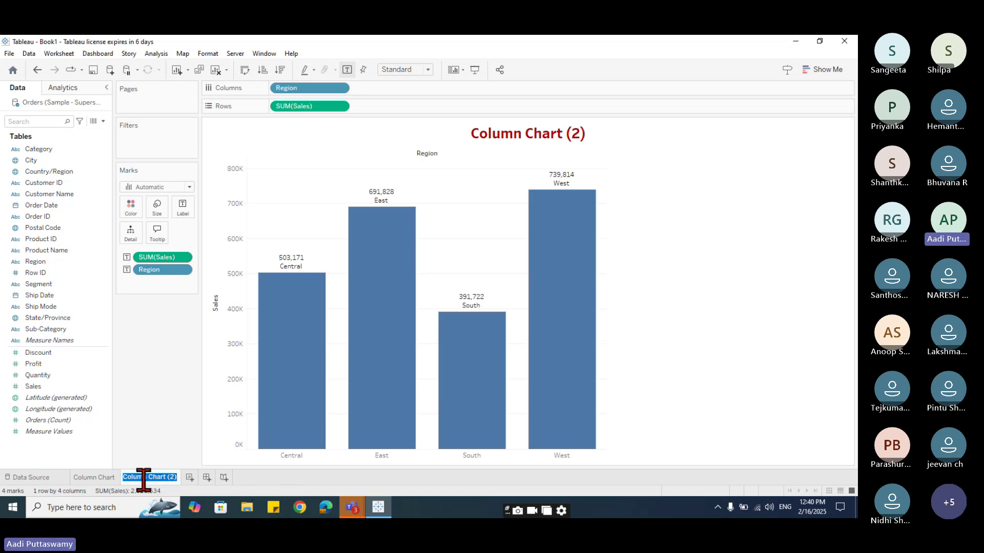
{"action": "type", "text": "Bar"}
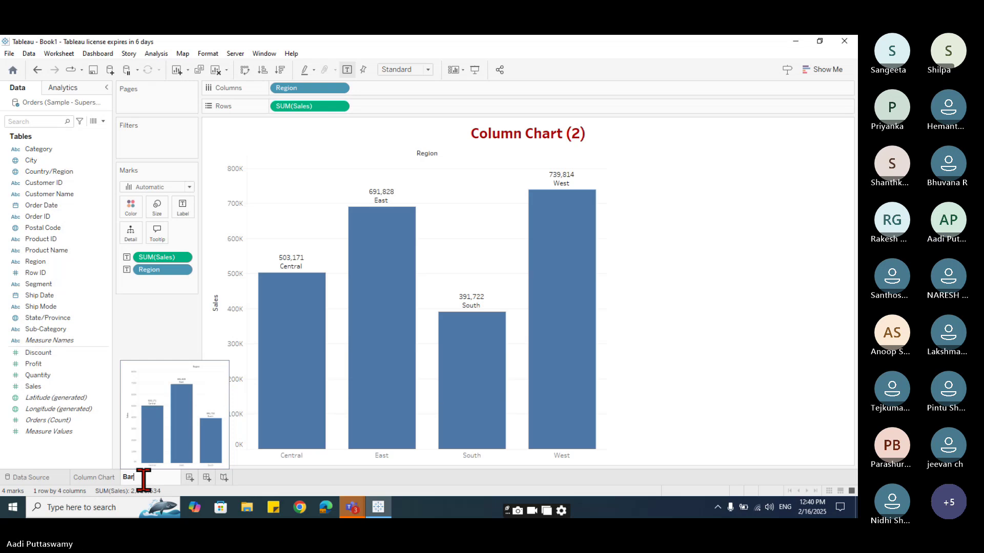
{"action": "type", "text": " Chart"}
{"action": "key", "text": "Return"}
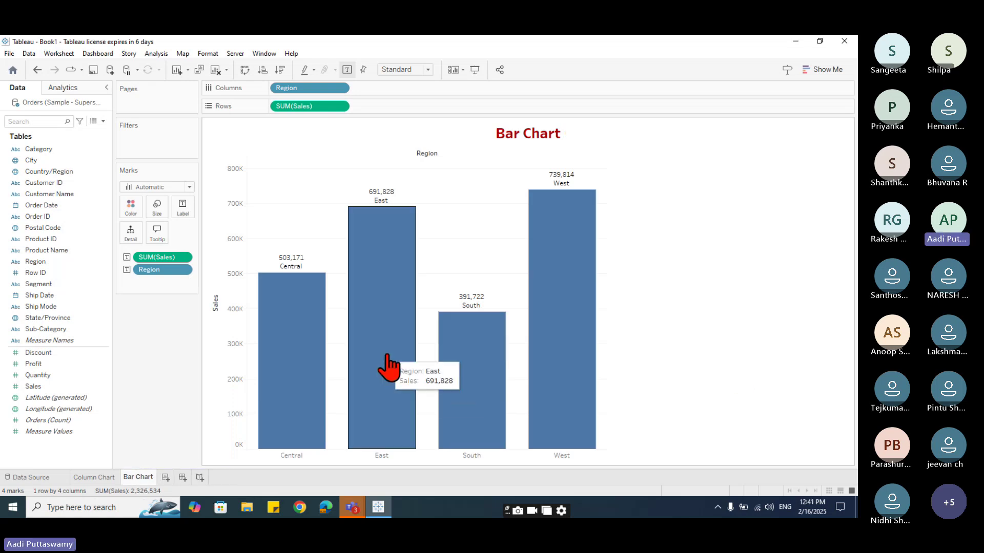
Step: Swap the rows and columns to make the bars horizontal, and increase the height of the Region rows
{"action": "left_click", "coordinate": [245, 71]}
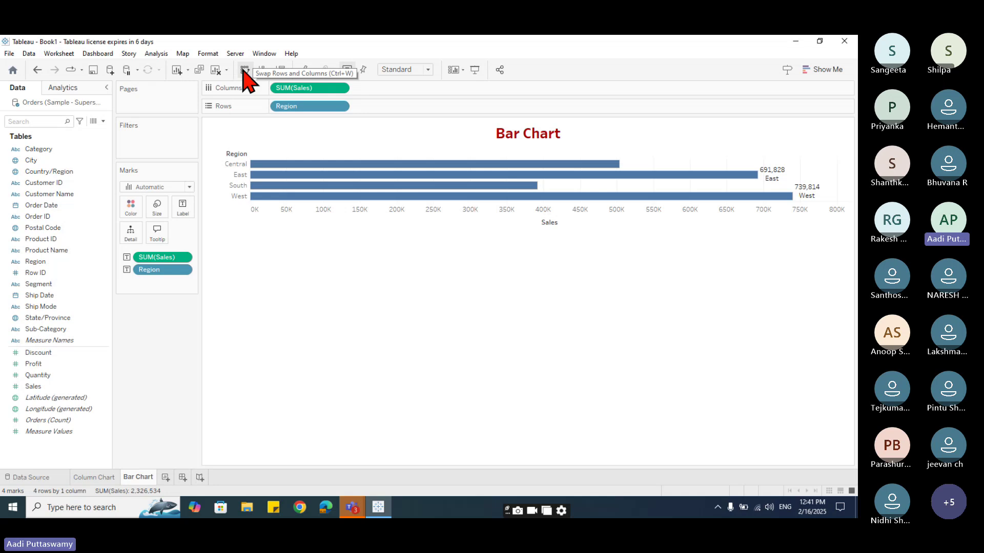
{"action": "left_click_drag", "start_coordinate": [348, 201], "coordinate": [360, 350]}
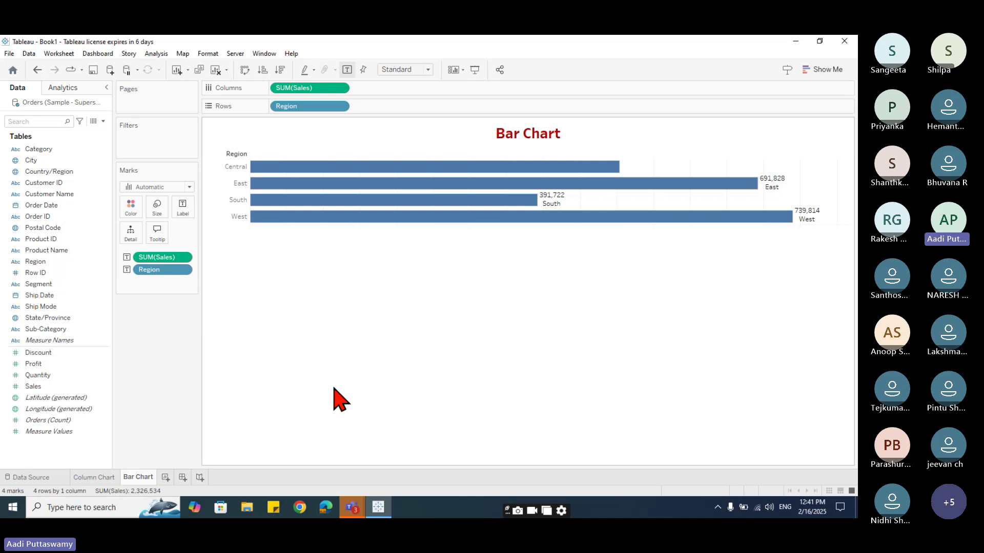
Step: Duplicate the Bar Chart worksheet and rename the copy as Pie Chart
{"action": "right_click", "coordinate": [139, 477]}
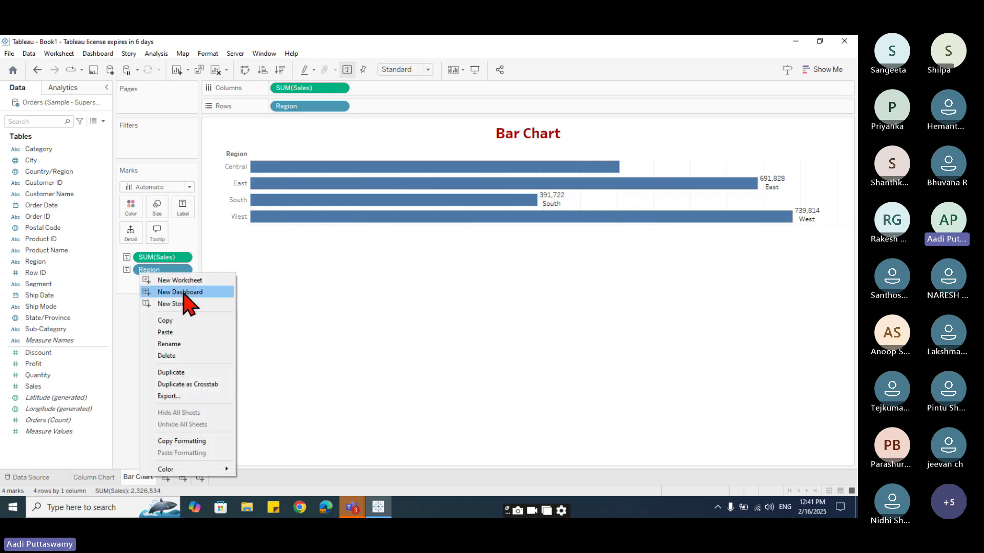
{"action": "left_click", "coordinate": [177, 375]}
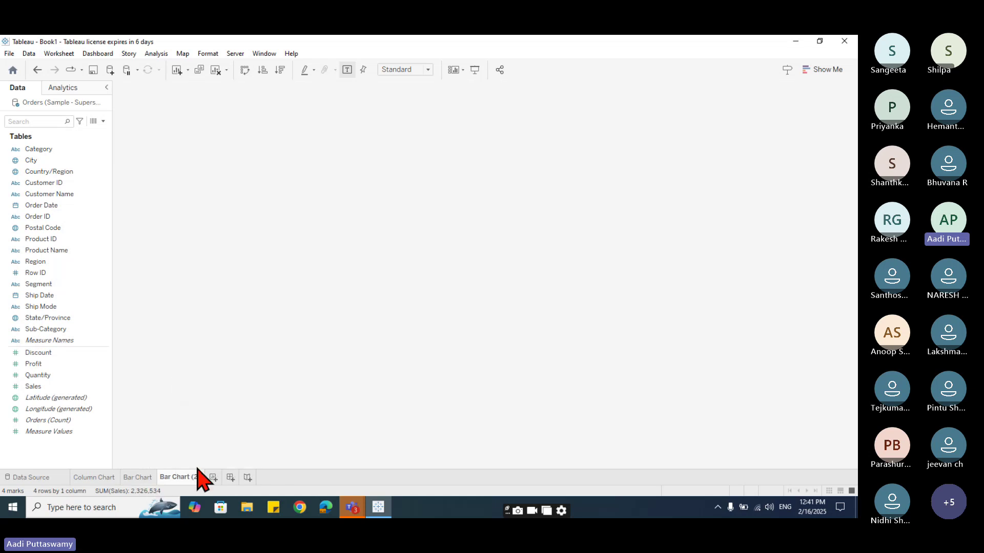
{"action": "double_click", "coordinate": [179, 478]}
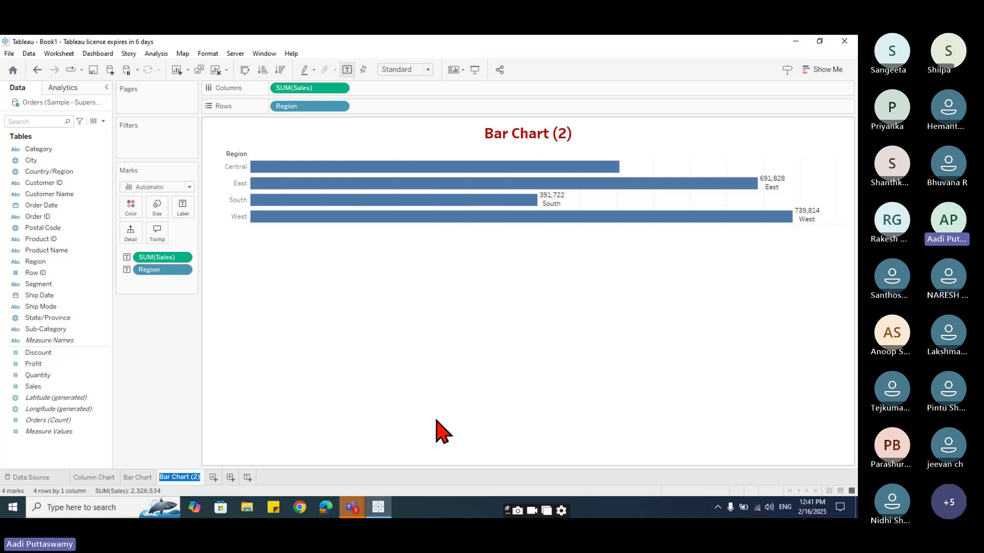
{"action": "type", "text": "Pie Chart"}
{"action": "key", "text": "Return"}
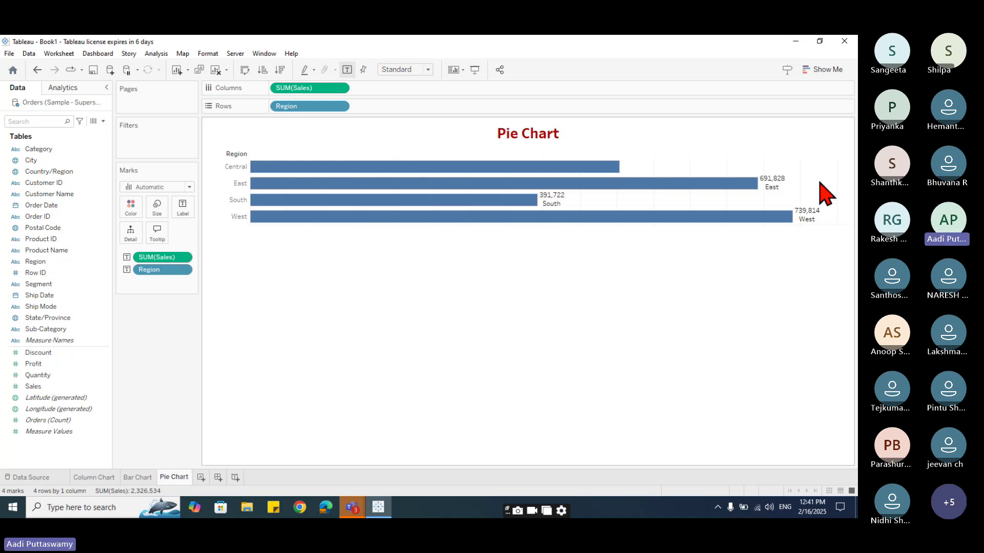
Step: Convert the chart to a pie chart and fit it to Entire View
{"action": "left_click", "coordinate": [822, 69]}
{"action": "left_click", "coordinate": [833, 124]}
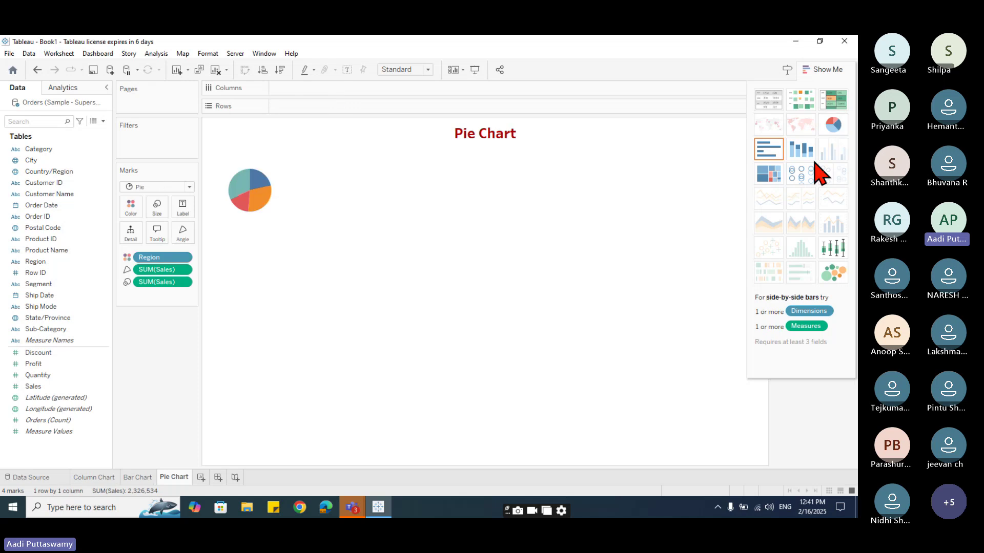
{"action": "left_click", "coordinate": [416, 70]}
{"action": "left_click", "coordinate": [413, 108]}
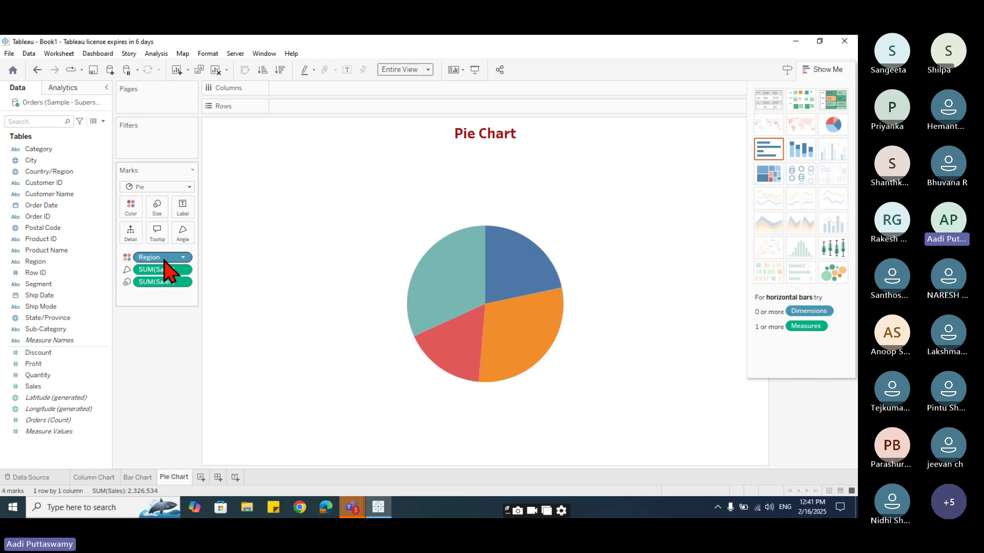
Step: Label each pie slice with its Region name and its Sales sum
{"action": "left_click_drag", "start_coordinate": [37, 262], "coordinate": [182, 218]}
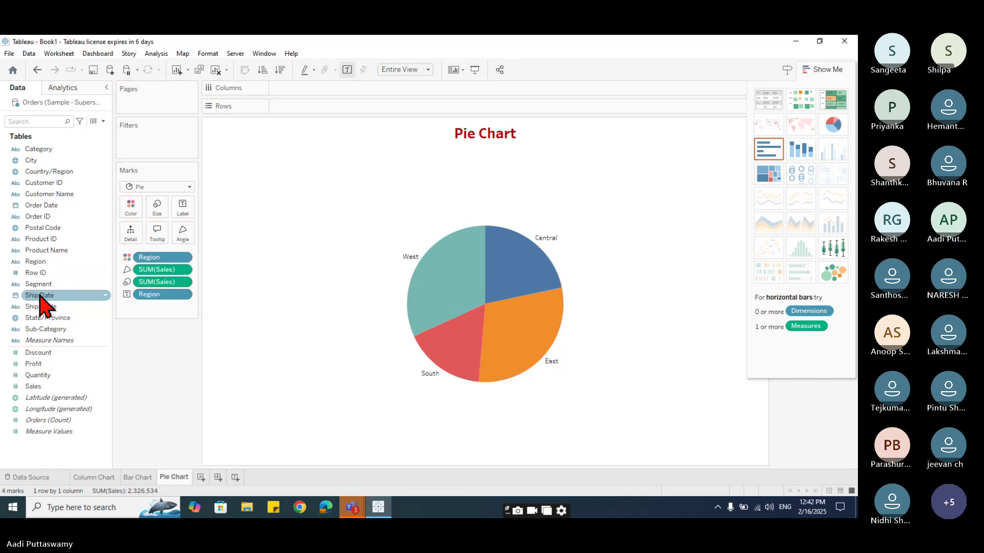
{"action": "left_click_drag", "start_coordinate": [42, 385], "coordinate": [183, 207]}
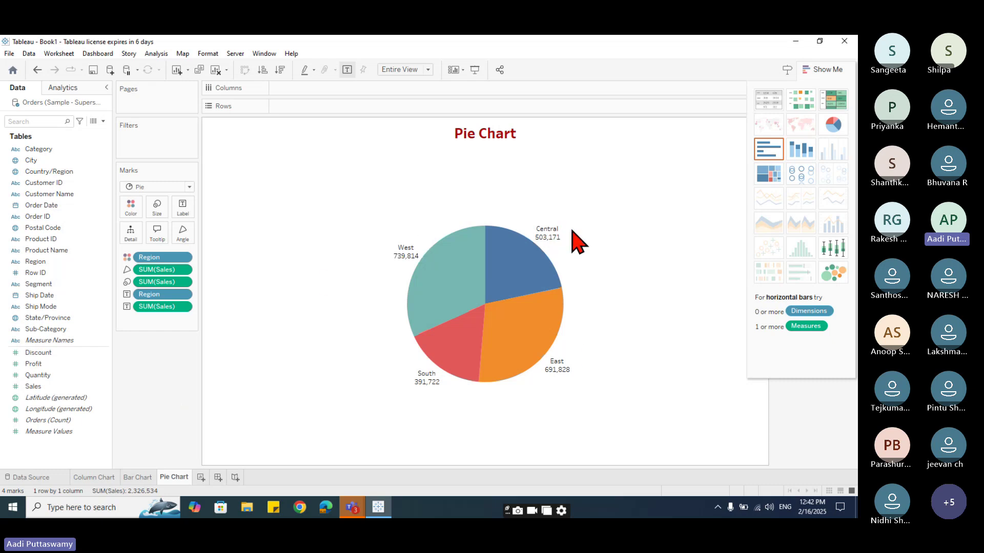
{"action": "mouse_move", "coordinate": [531, 371]}
{"action": "mouse_move", "coordinate": [422, 387]}
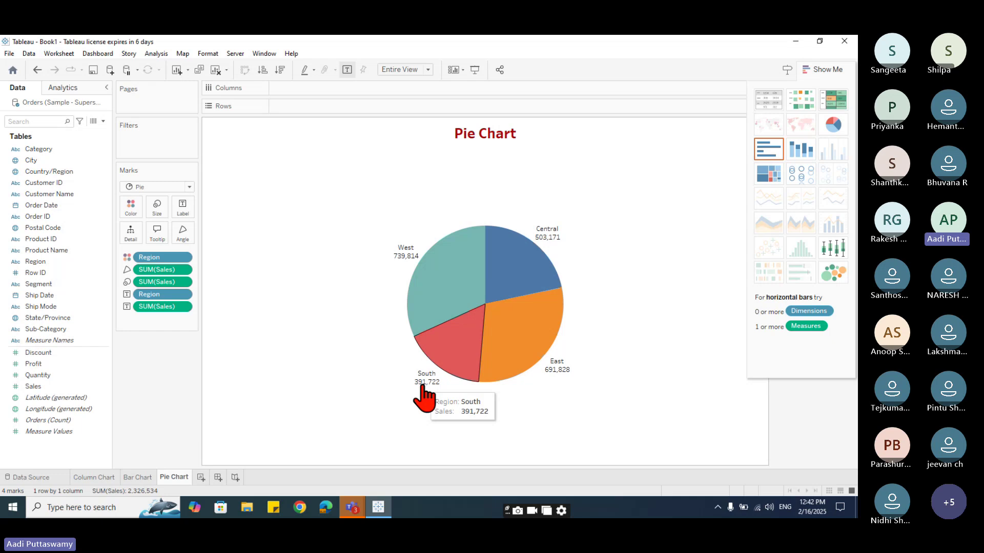
Step: Duplicate the Column Chart worksheet once more
{"action": "right_click", "coordinate": [95, 477]}
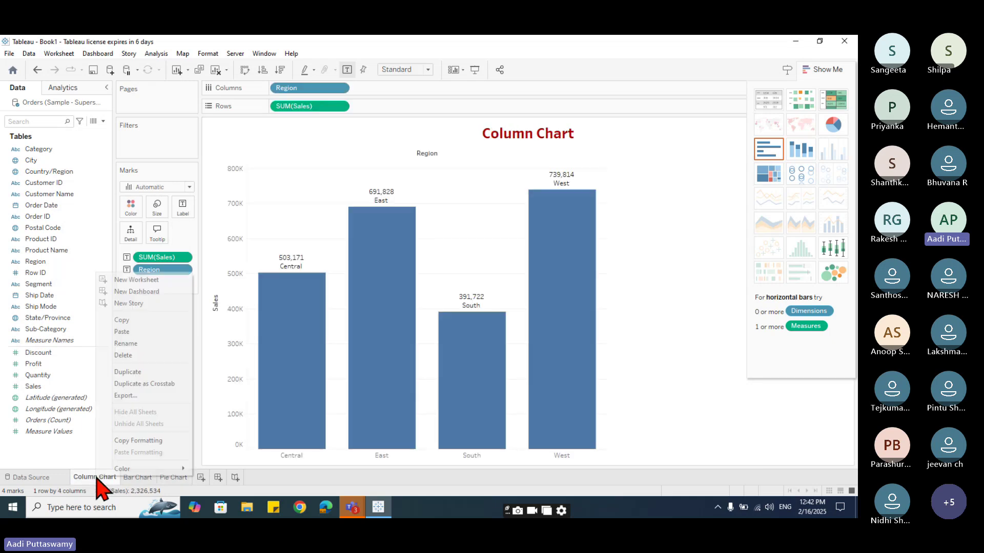
{"action": "left_click", "coordinate": [147, 373]}
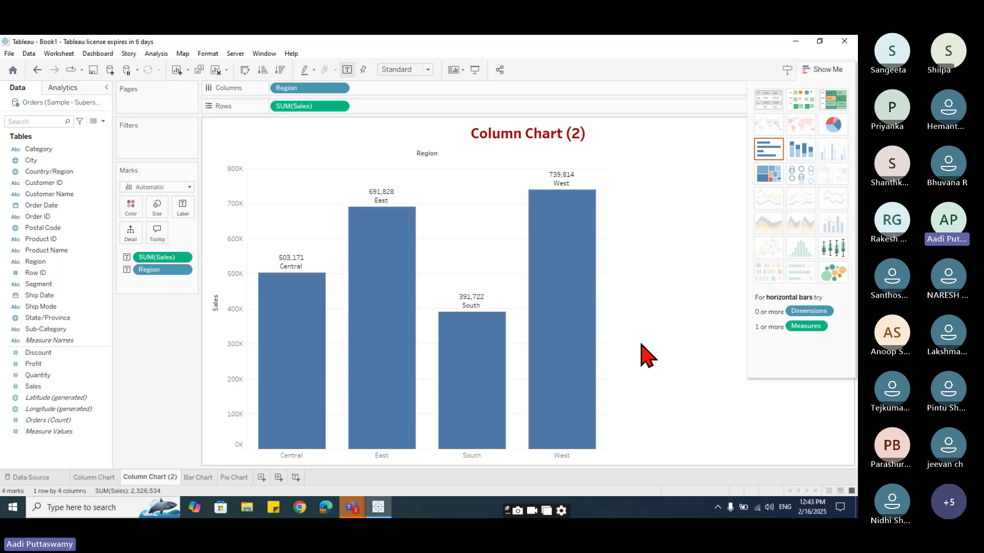
{"action": "mouse_move", "coordinate": [284, 441]}
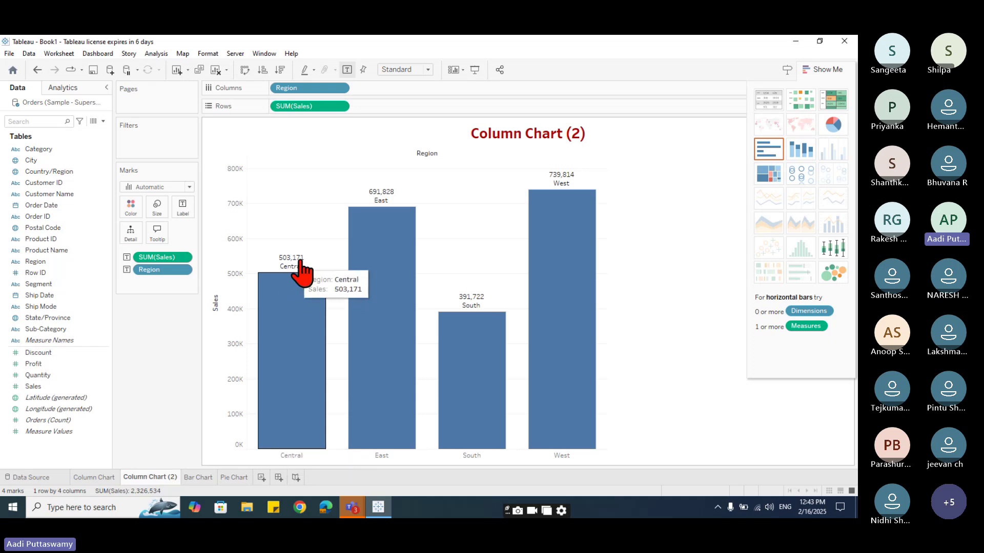
{"action": "mouse_move", "coordinate": [376, 221]}
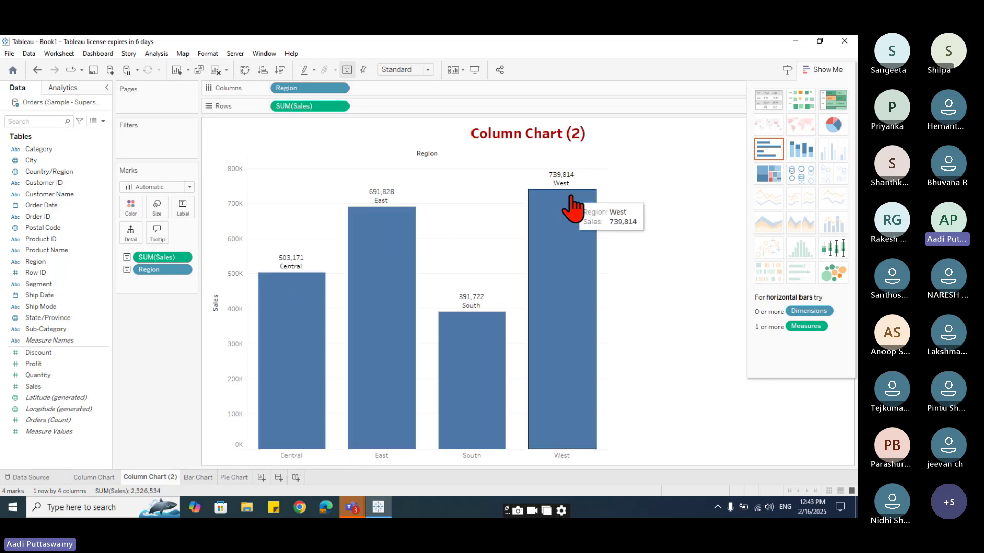
{"action": "mouse_move", "coordinate": [468, 361]}
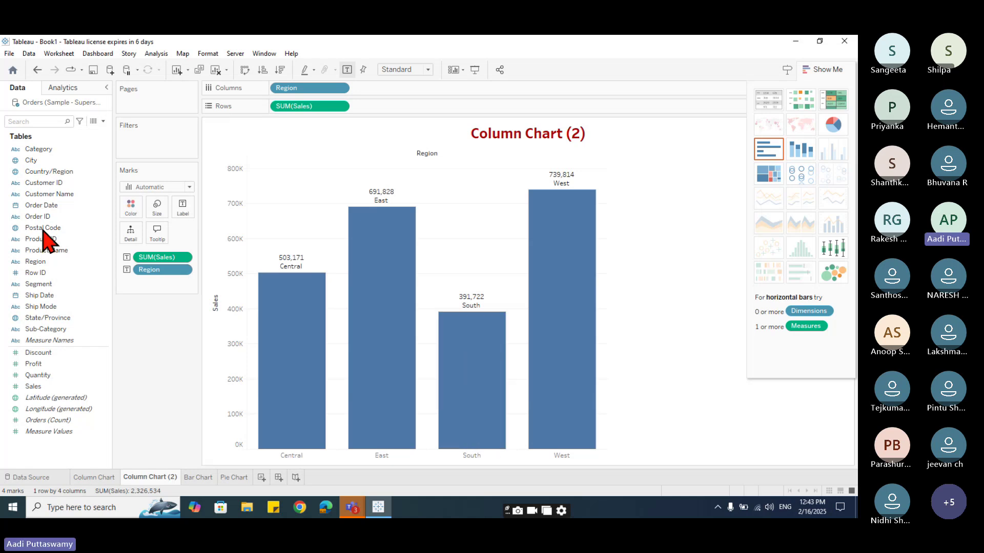
Step: Add Category after Region in the copy's columns and remove the Sales and Region labels from the bars
{"action": "left_click_drag", "start_coordinate": [51, 149], "coordinate": [377, 102]}
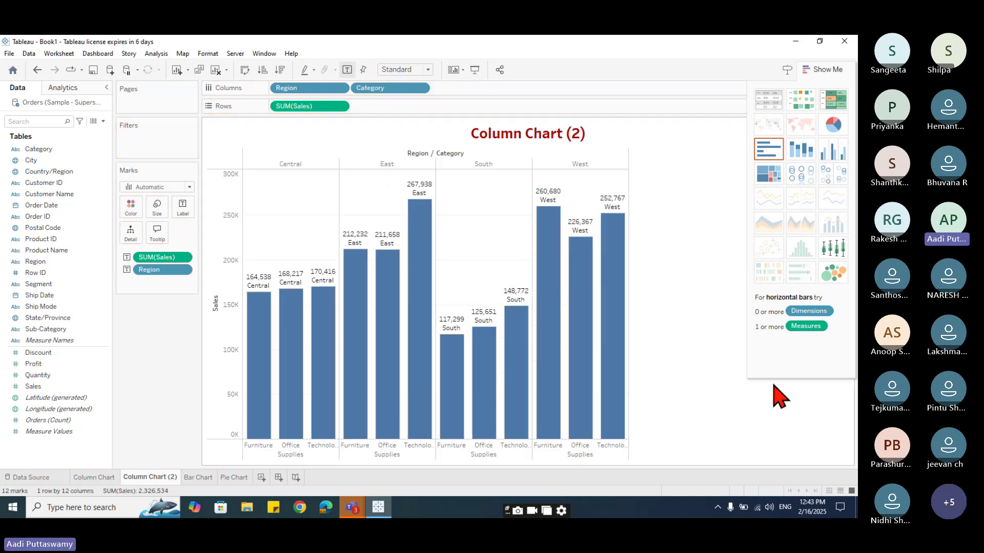
{"action": "left_click_drag", "start_coordinate": [169, 270], "coordinate": [131, 423]}
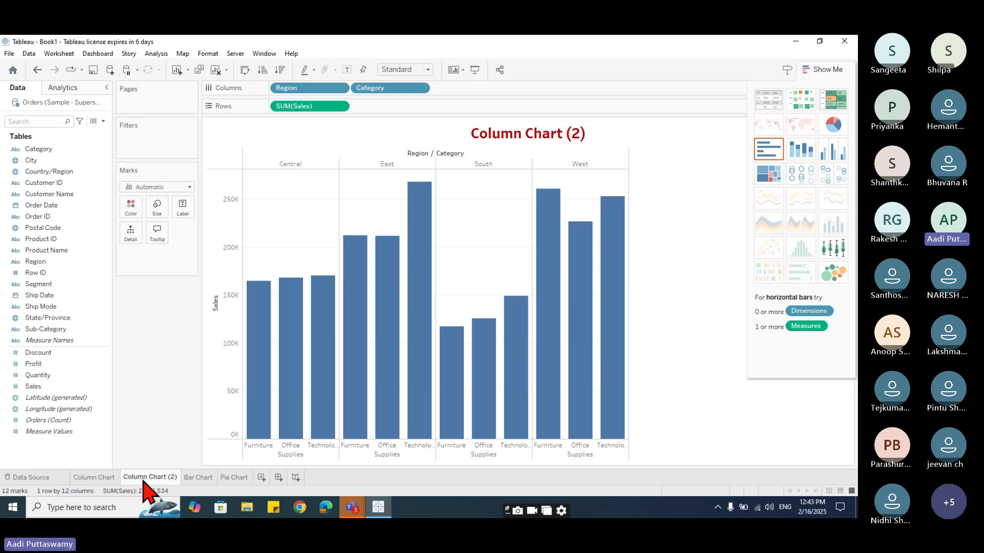
{"action": "left_click", "coordinate": [100, 481]}
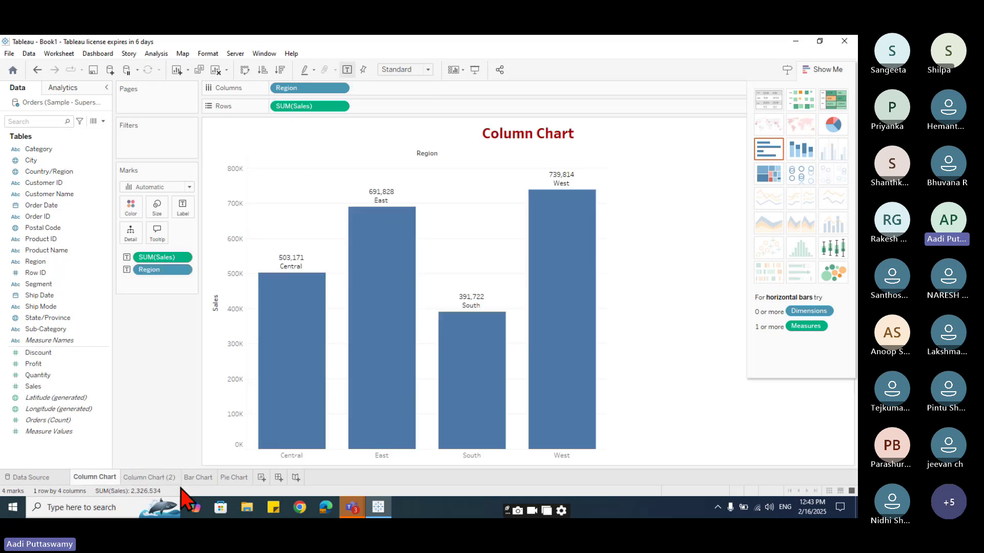
{"action": "left_click", "coordinate": [154, 477]}
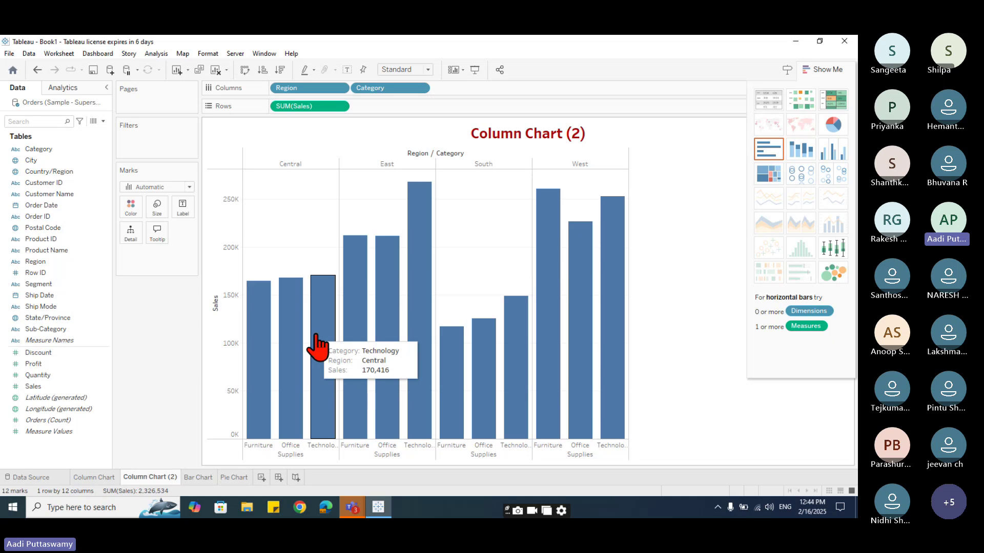
Step: Rename the Column Chart (2) worksheet as Side By Side Chart
{"action": "double_click", "coordinate": [165, 477]}
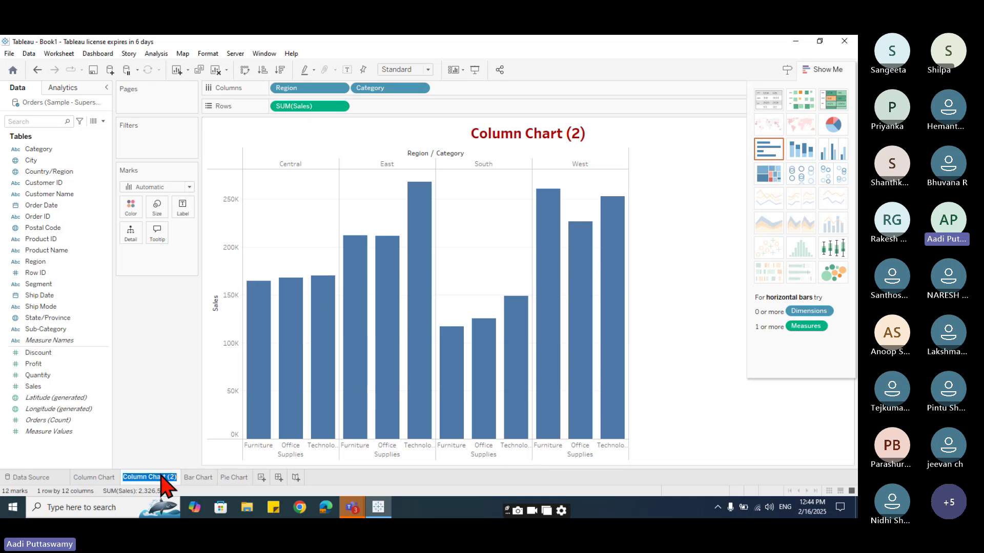
{"action": "type", "text": "Sid"}
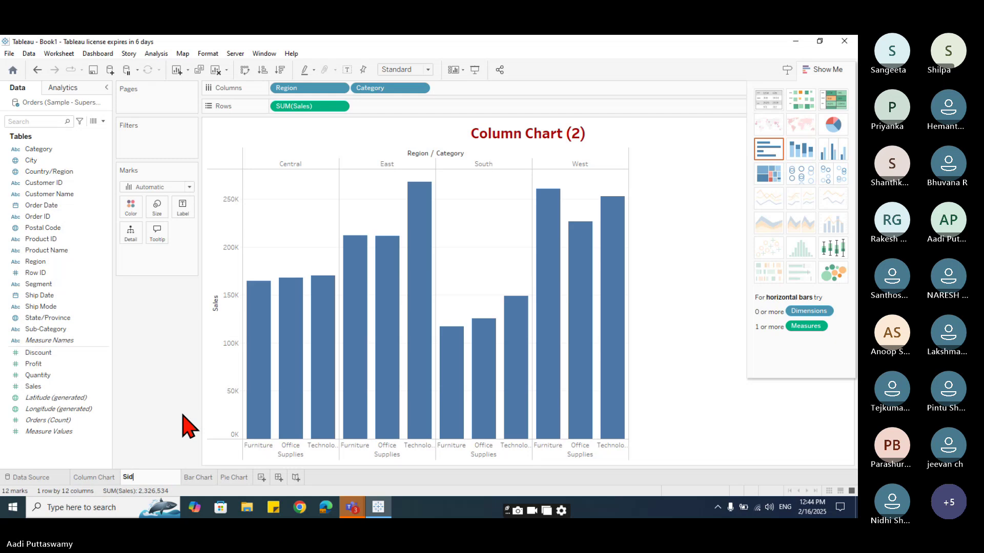
{"action": "type", "text": "e By Side Chart"}
{"action": "key", "text": "Return"}
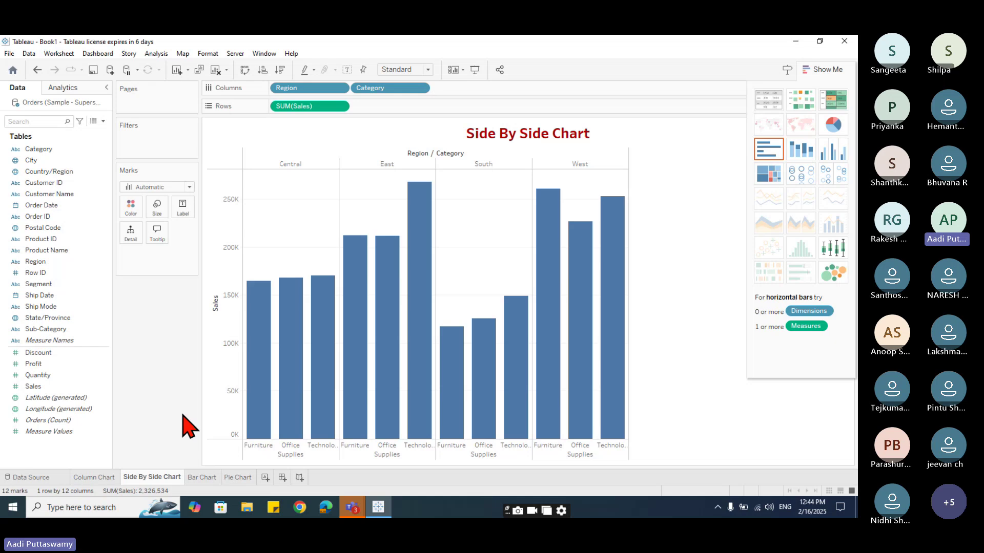
Step: Duplicate the Column Chart worksheet and rename the copy as Stacked Column
{"action": "left_click", "coordinate": [101, 478]}
{"action": "right_click", "coordinate": [103, 477]}
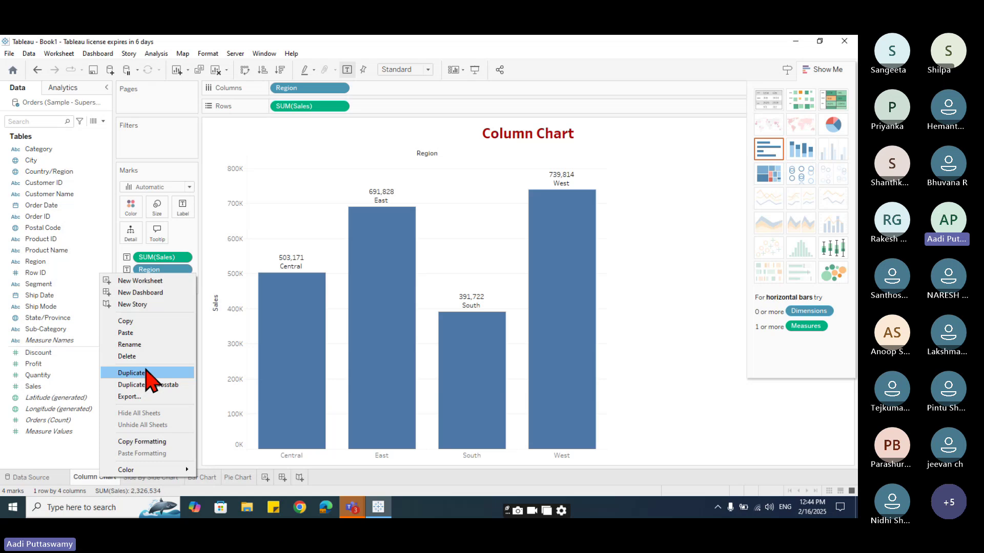
{"action": "left_click", "coordinate": [174, 460]}
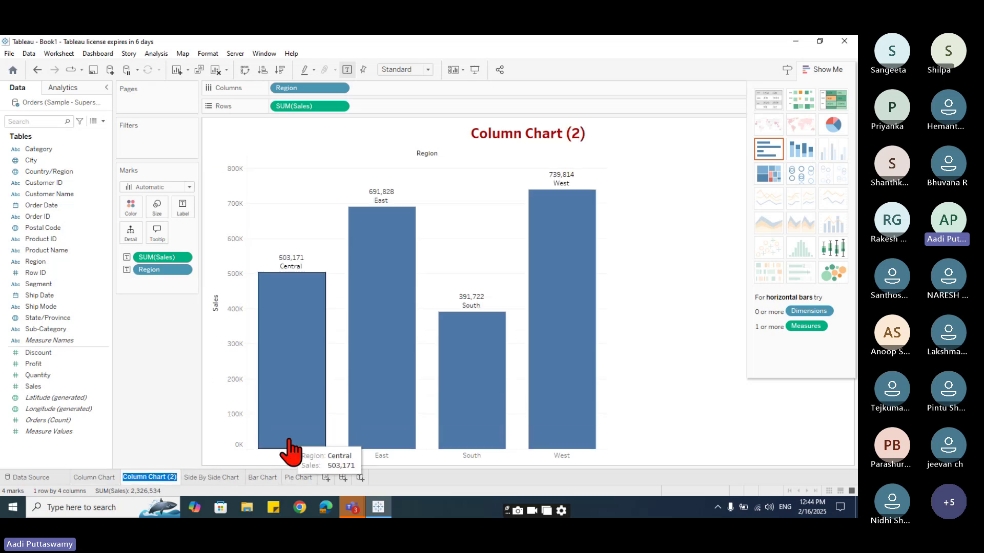
{"action": "type", "text": "Stacked"}
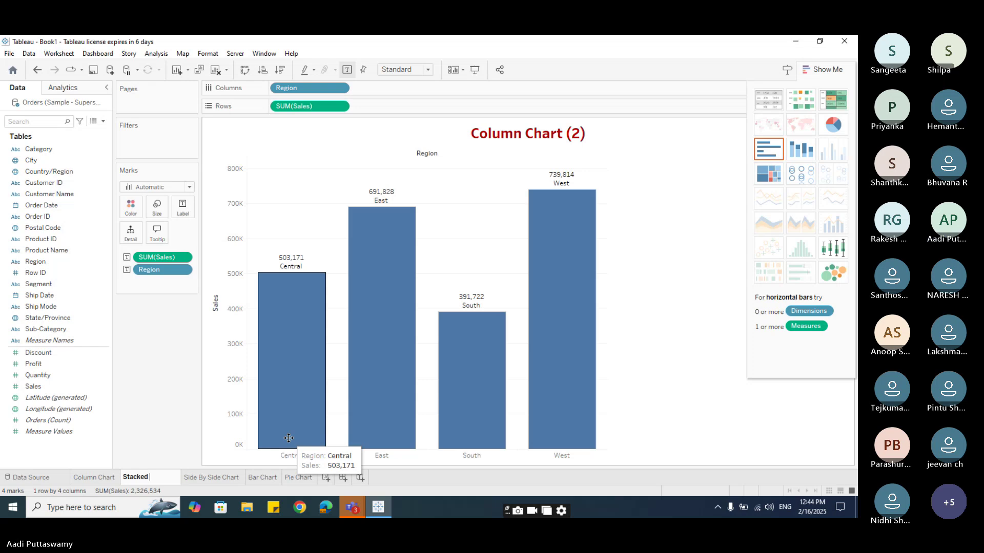
{"action": "type", "text": " Column"}
{"action": "left_click", "coordinate": [677, 377]}
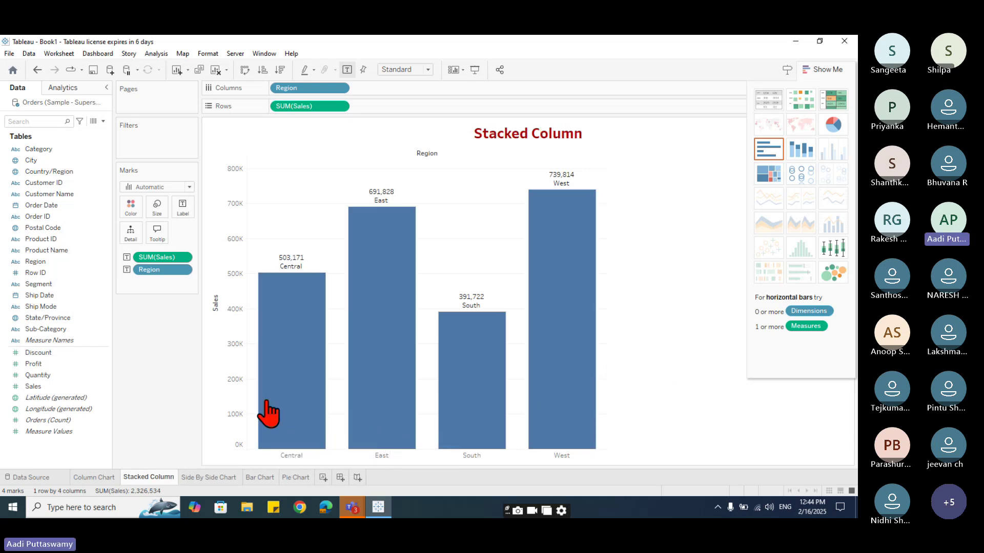
Step: Remove the Sales and Region labels from the Stacked Column bars and colour the bars by Category
{"action": "left_click_drag", "start_coordinate": [159, 270], "coordinate": [153, 367]}
{"action": "left_click", "coordinate": [39, 148]}
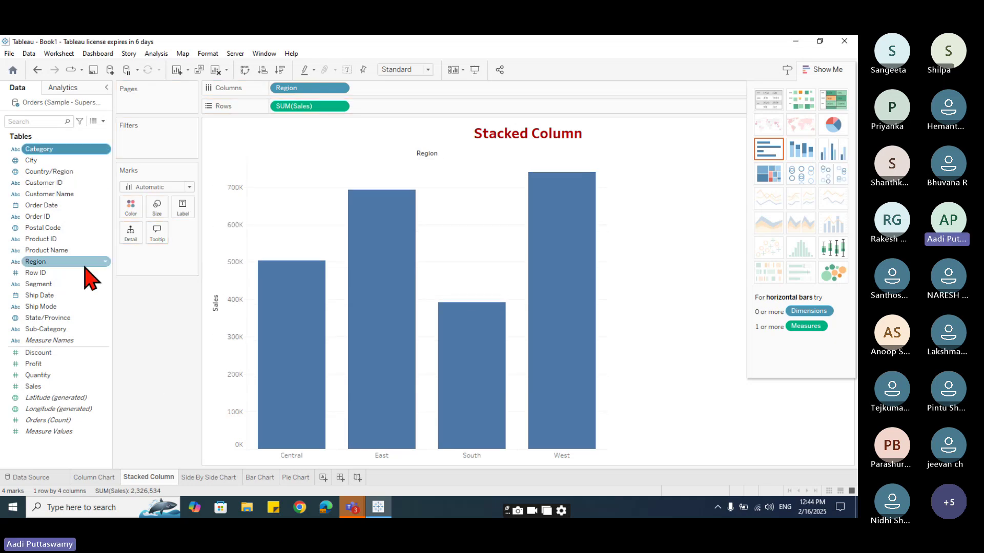
{"action": "left_click_drag", "start_coordinate": [59, 149], "coordinate": [128, 215]}
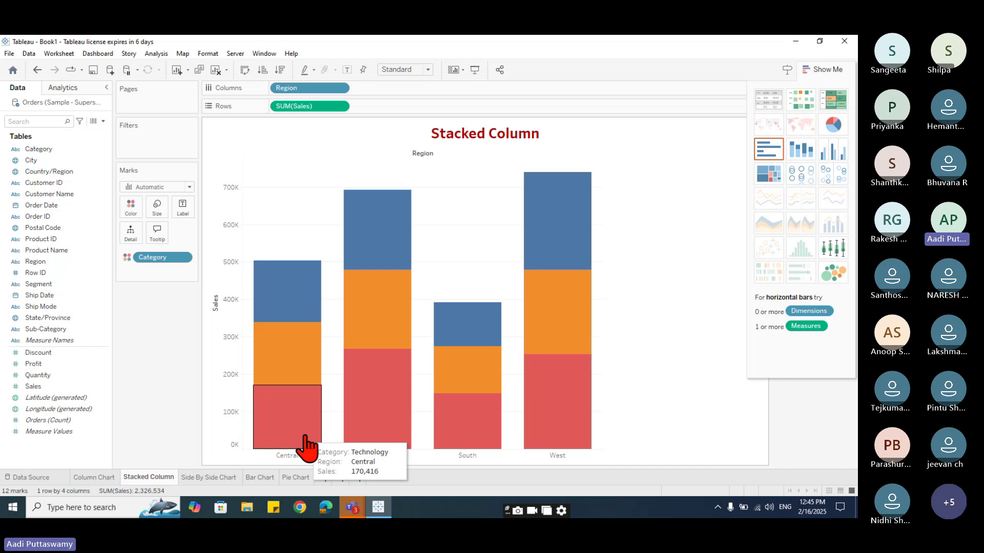
Step: Compare how the Side By Side Chart and Stacked Column worksheets present Sales by Region and Category
{"action": "left_click", "coordinate": [213, 477]}
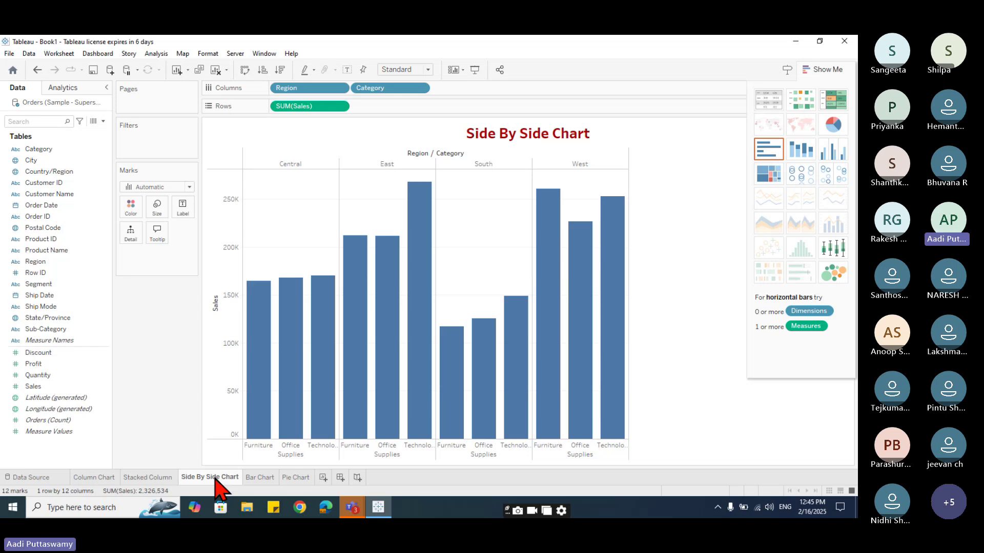
{"action": "left_click", "coordinate": [150, 477]}
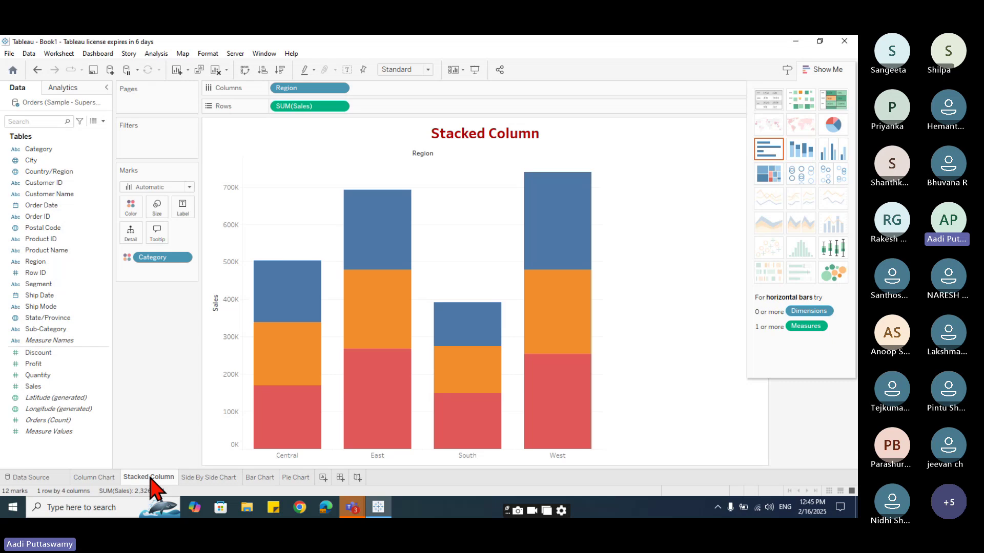
{"action": "left_click", "coordinate": [231, 479]}
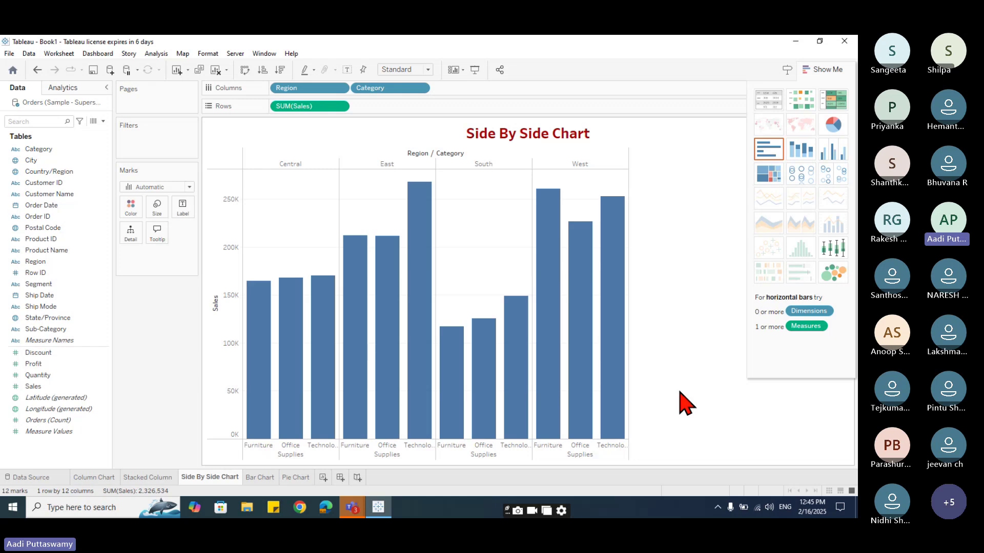
Step: Colour the Side By Side Chart bars by Category, and replace that colouring with Region
{"action": "left_click", "coordinate": [59, 150]}
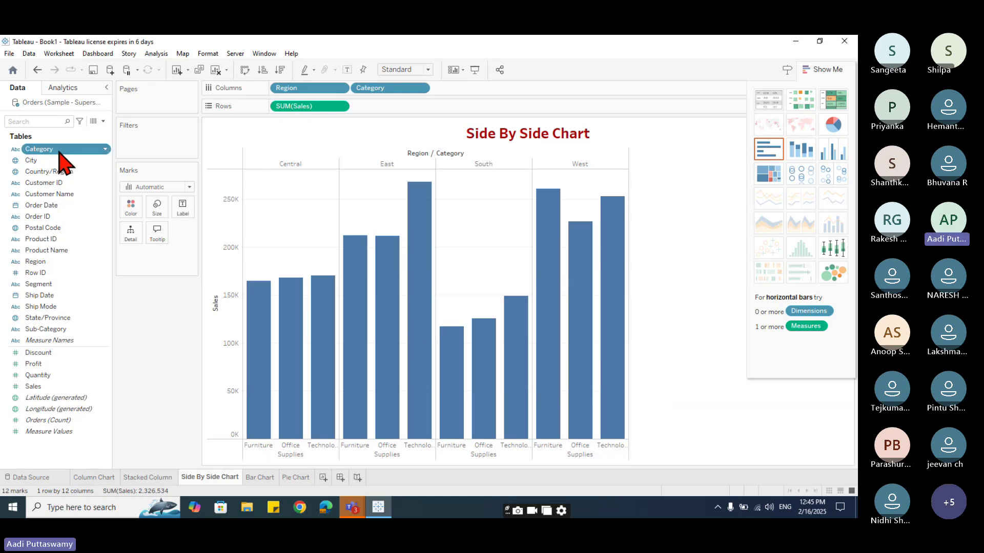
{"action": "left_click_drag", "start_coordinate": [59, 150], "coordinate": [131, 209]}
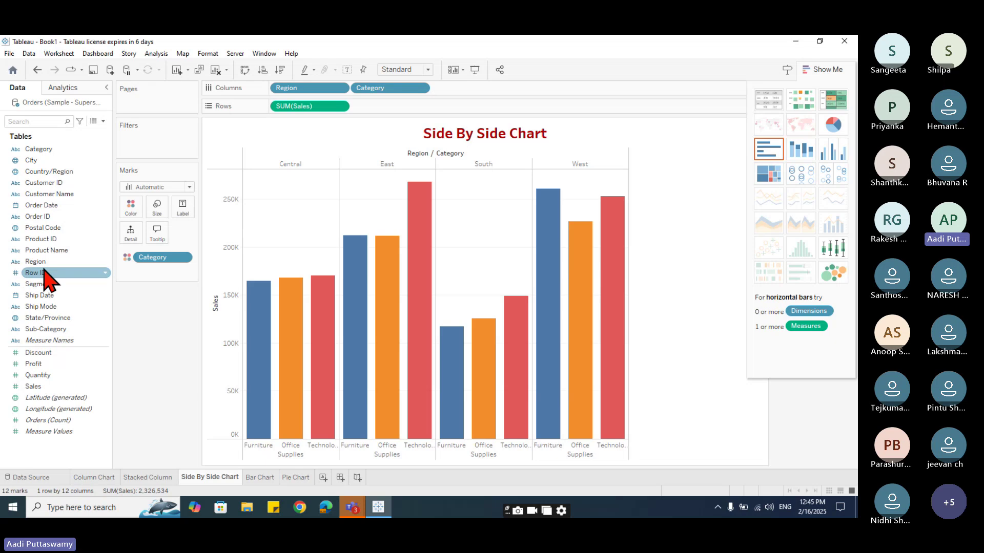
{"action": "left_click_drag", "start_coordinate": [36, 261], "coordinate": [131, 210]}
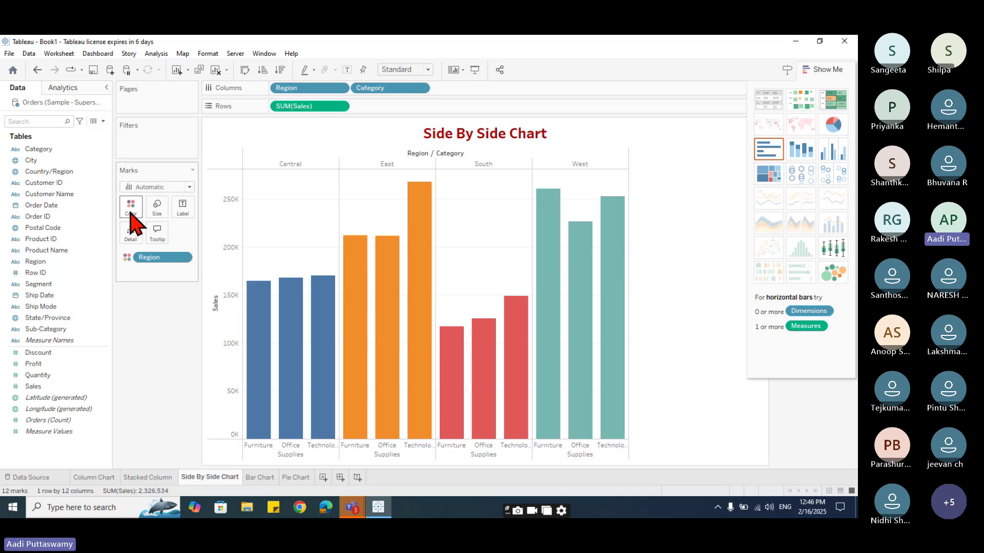
Step: Review the column worksheets and duplicate the Bar Chart worksheet
{"action": "left_click", "coordinate": [95, 477]}
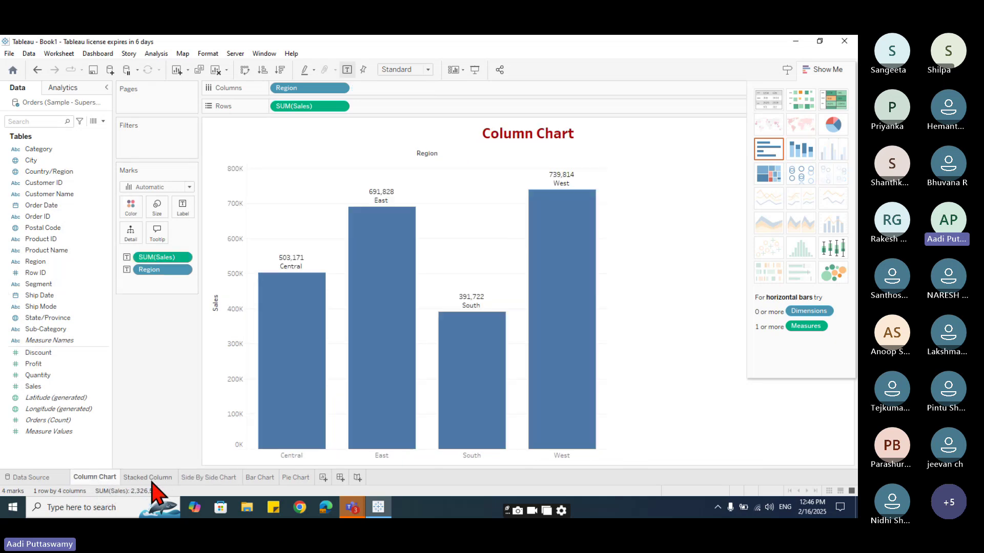
{"action": "left_click", "coordinate": [150, 479]}
{"action": "left_click", "coordinate": [205, 478]}
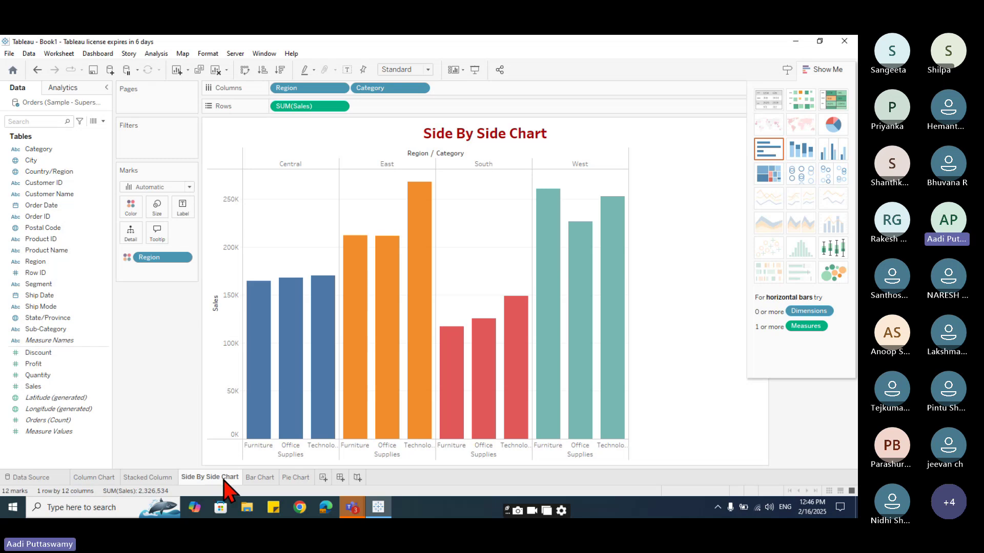
{"action": "left_click", "coordinate": [253, 478]}
{"action": "right_click", "coordinate": [252, 478]}
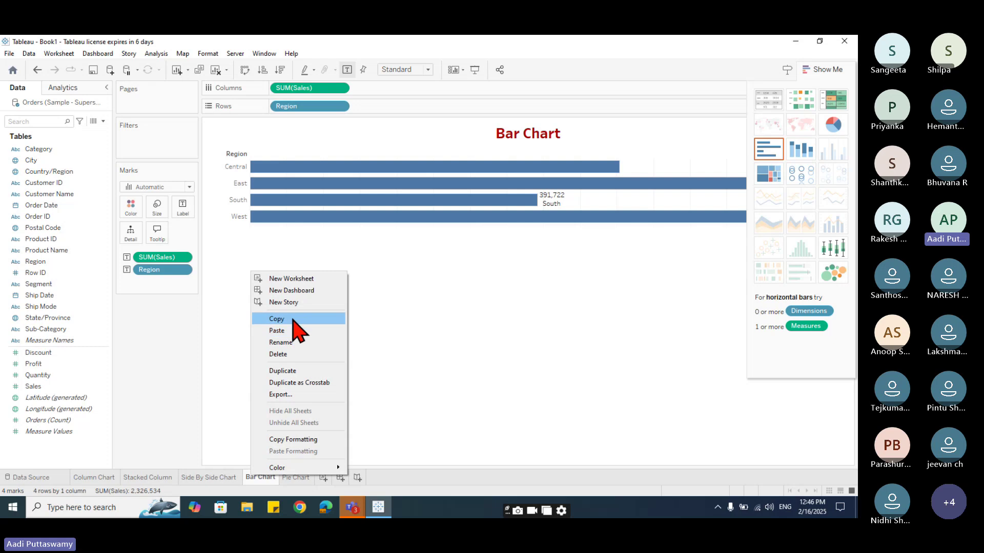
{"action": "left_click", "coordinate": [294, 372]}
Step: Rename the duplicated Bar Chart (2) worksheet as Side By Side Bar Chart
{"action": "double_click", "coordinate": [301, 478]}
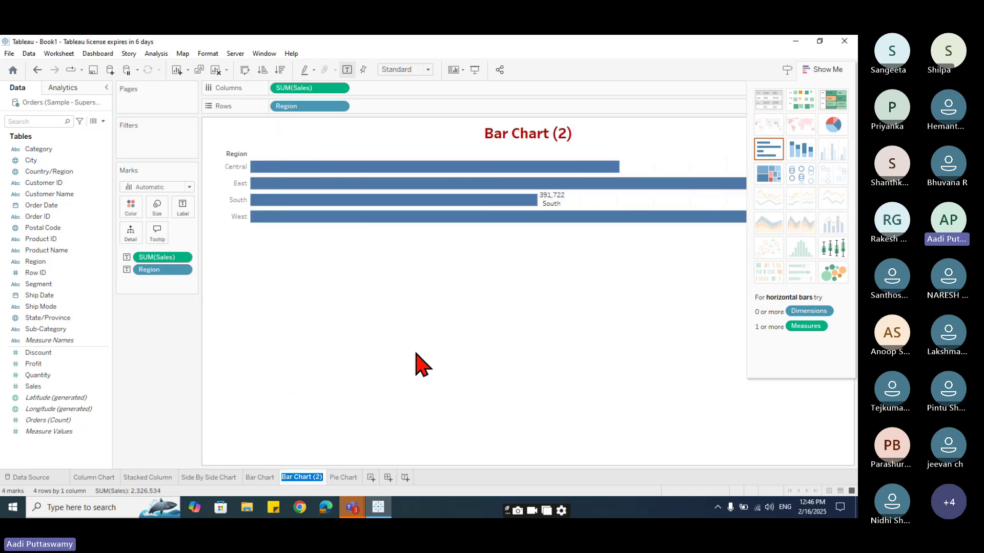
{"action": "type", "text": "Sd"}
{"action": "key", "text": "BackSpace"}
{"action": "type", "text": "id"}
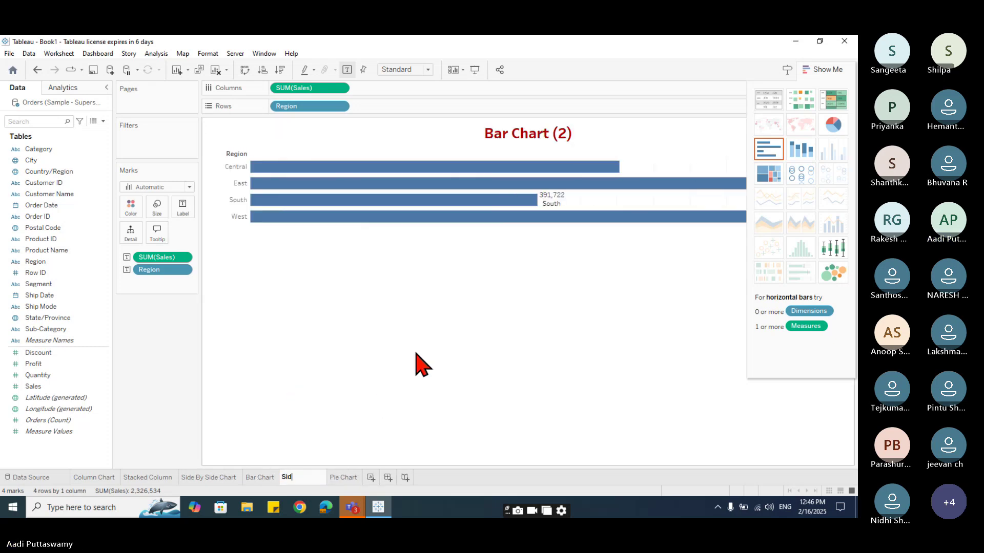
{"action": "type", "text": "e By Side"}
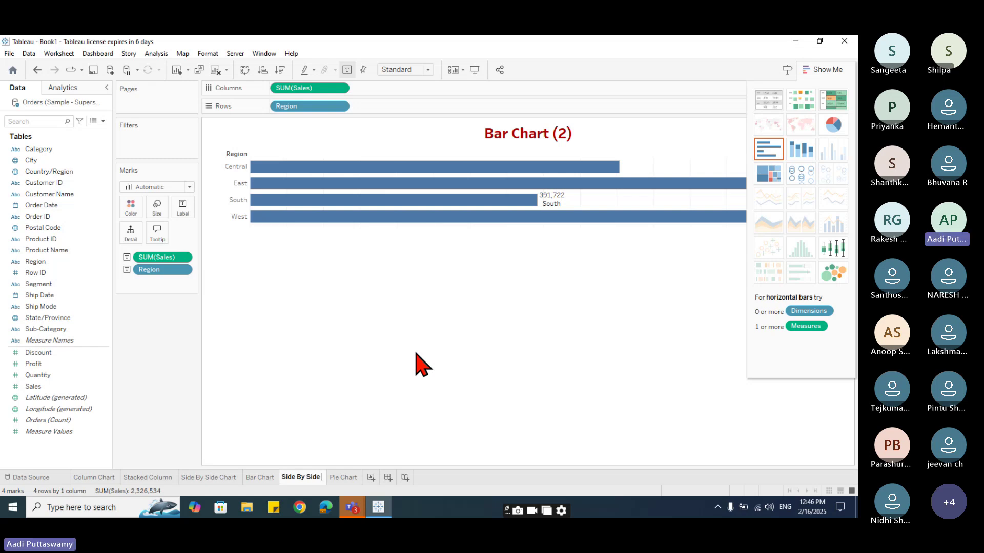
{"action": "type", "text": " Bar Chart"}
{"action": "key", "text": "Return"}
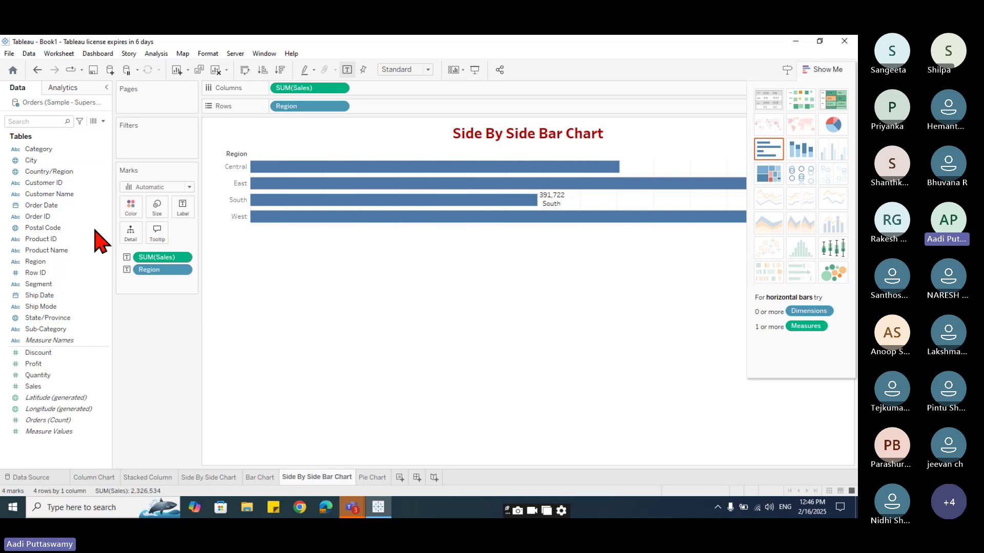
Step: Split the Side By Side Bar Chart rows by Category within each Region and colour the bars by Category
{"action": "left_click", "coordinate": [44, 149]}
{"action": "left_click_drag", "start_coordinate": [53, 154], "coordinate": [396, 111]}
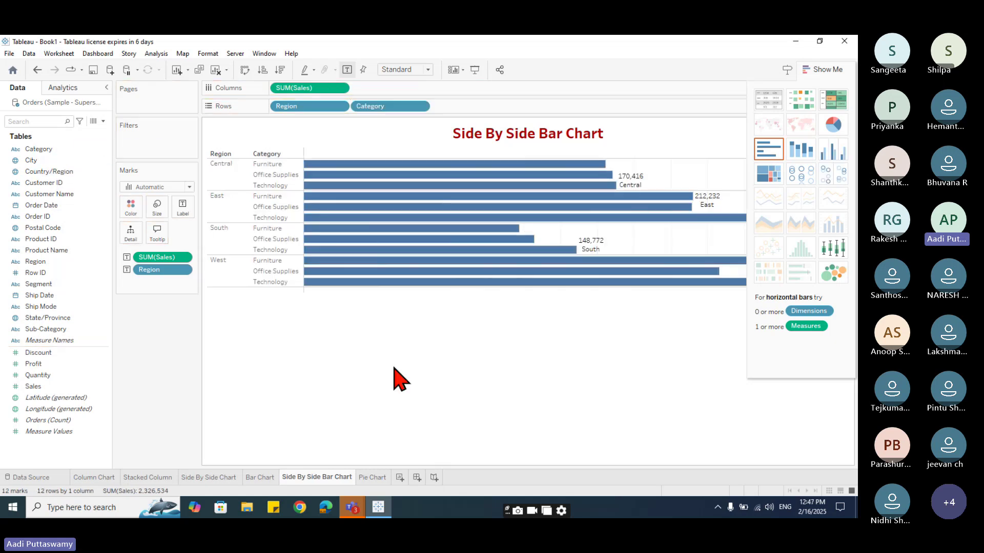
{"action": "mouse_move", "coordinate": [358, 284]}
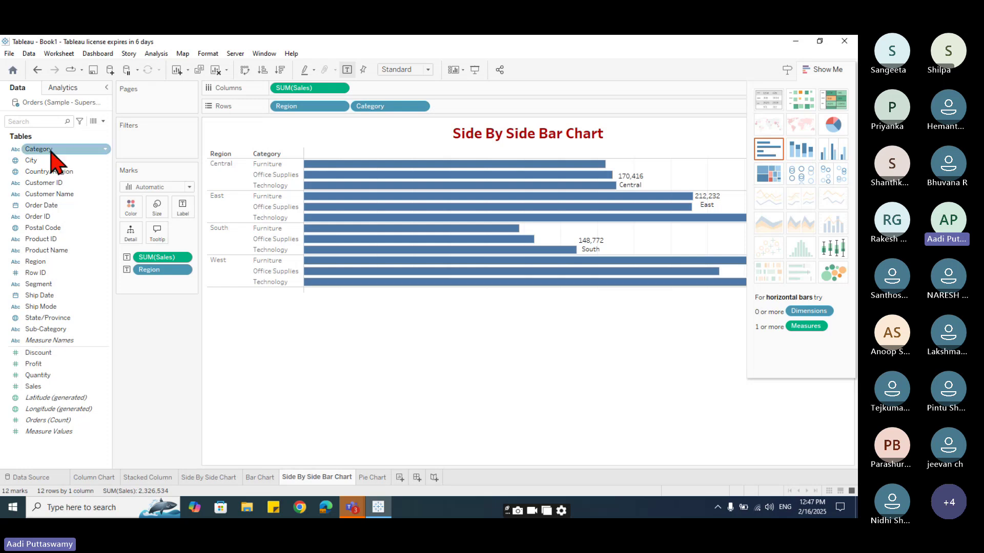
{"action": "left_click_drag", "start_coordinate": [48, 149], "coordinate": [139, 215]}
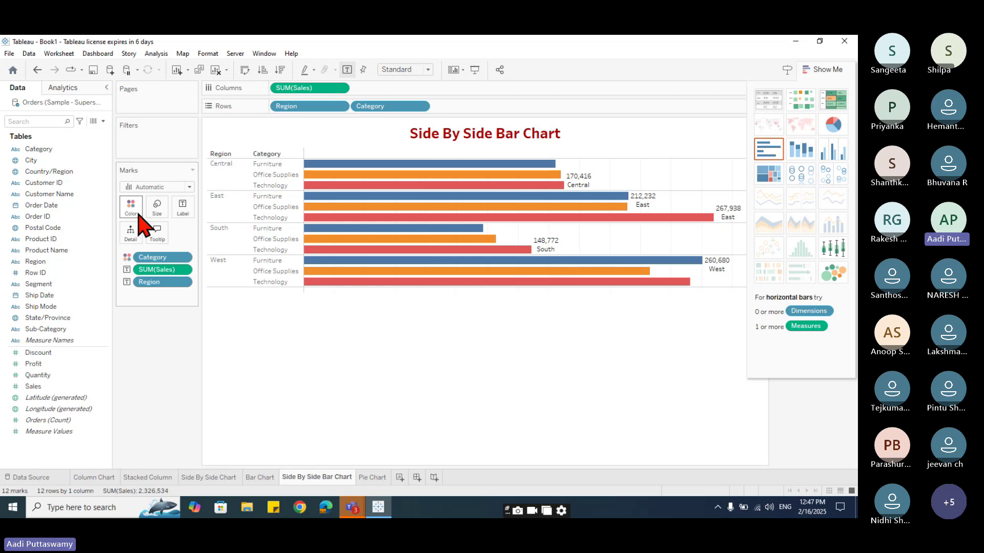
Step: Duplicate the Bar Chart worksheet and rename the copy as Stacked Bar Chart
{"action": "left_click", "coordinate": [259, 478]}
{"action": "right_click", "coordinate": [257, 479]}
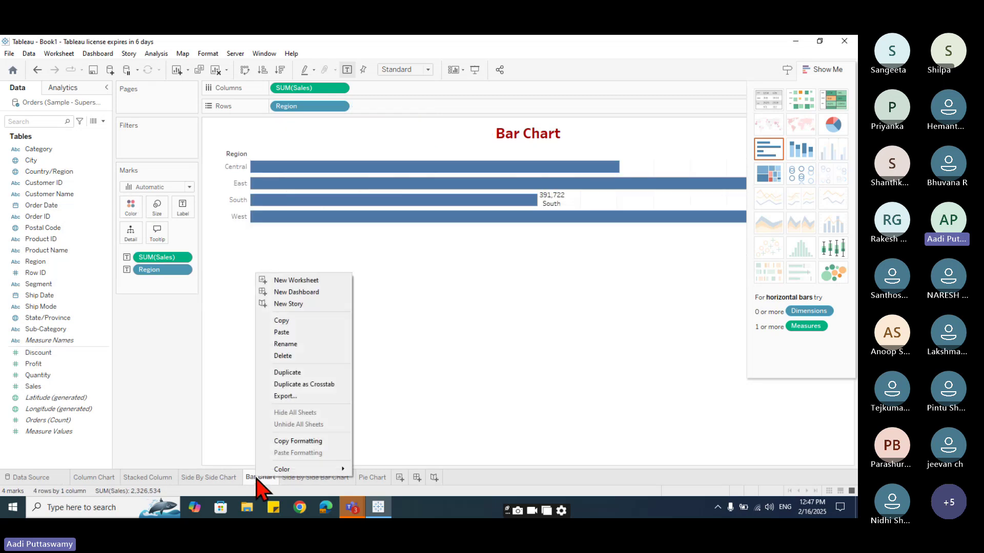
{"action": "left_click", "coordinate": [305, 374]}
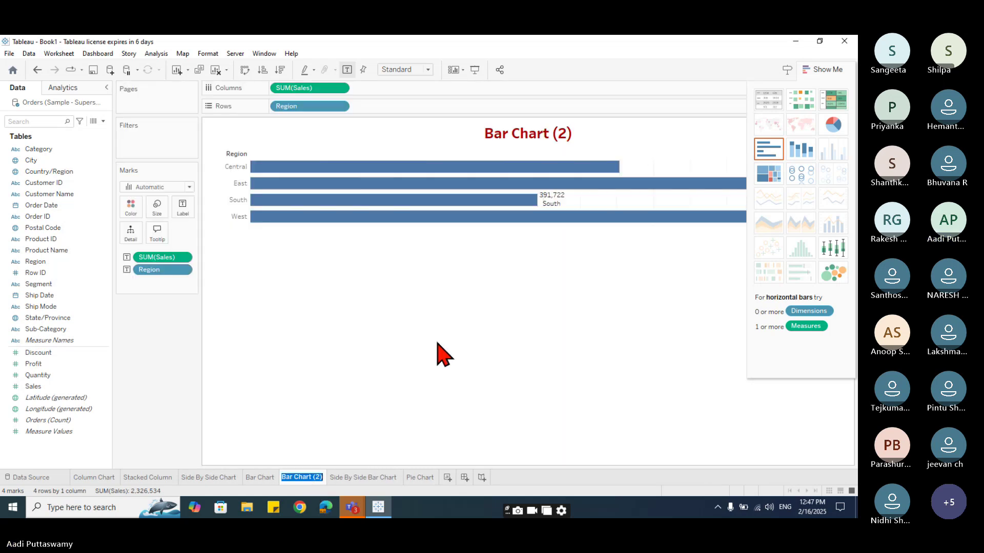
{"action": "type", "text": "Stacked Bard"}
{"action": "key", "text": "BackSpace"}
{"action": "type", "text": "Chart"}
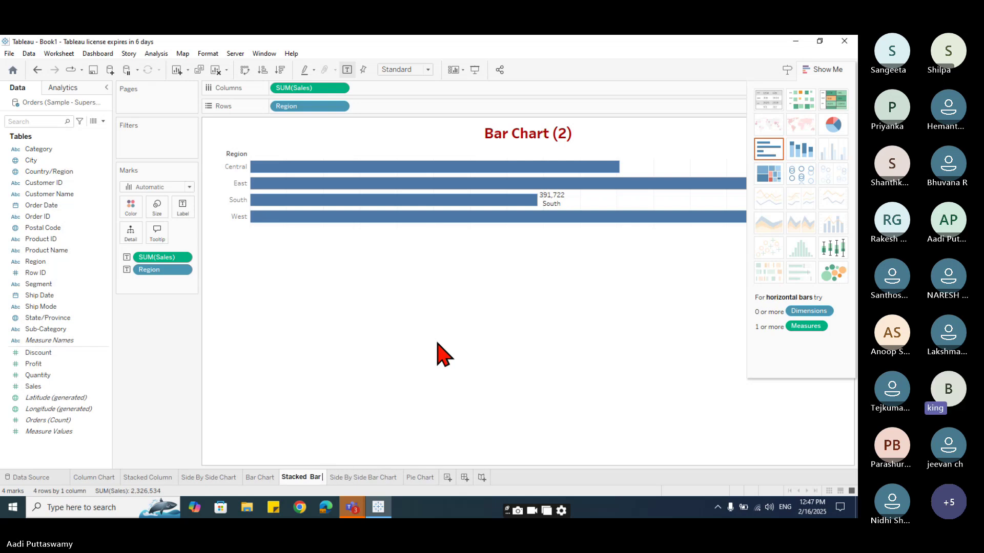
{"action": "key", "text": "Return"}
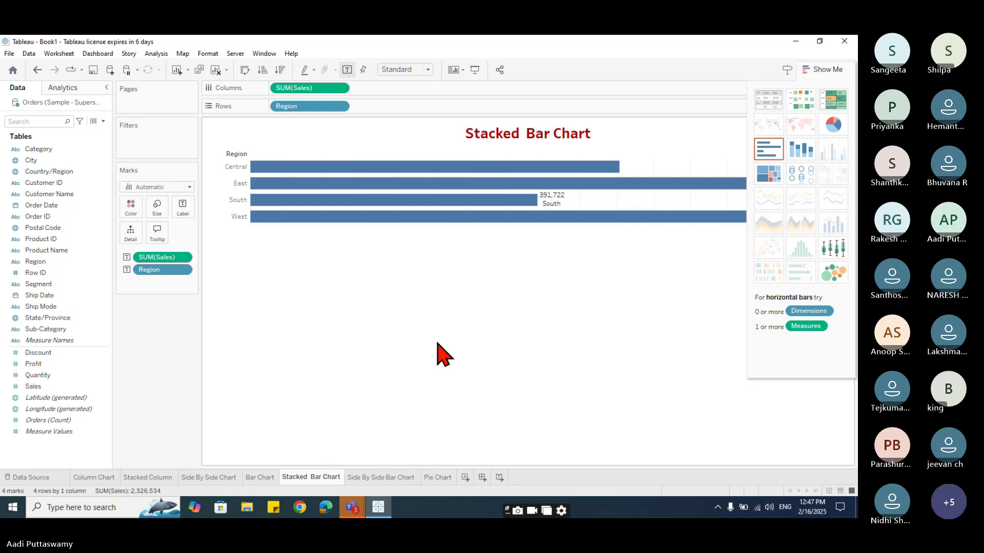
Step: Switch to the Teams meeting, mute the unmuted participant and return to Tableau
{"action": "left_click", "coordinate": [352, 506]}
{"action": "left_click", "coordinate": [340, 466]}
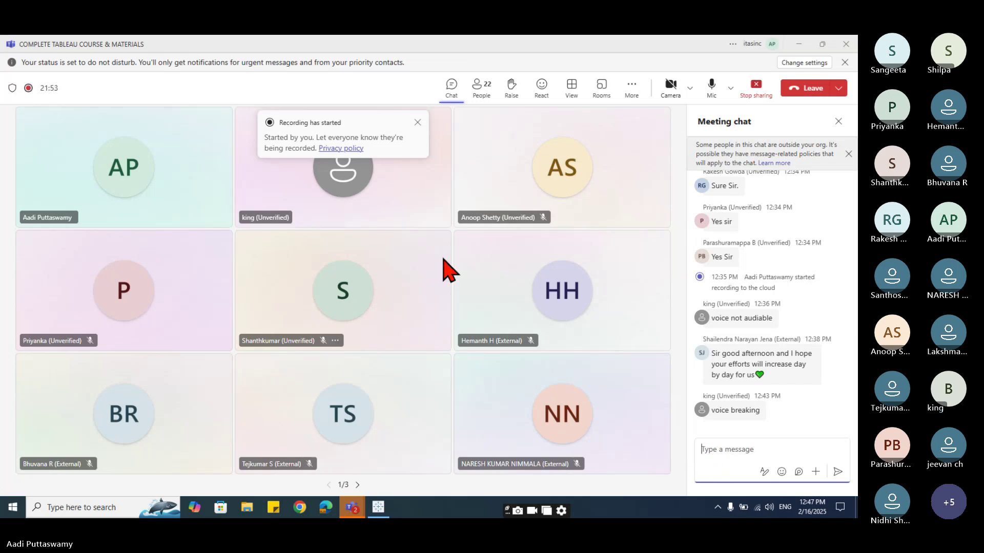
{"action": "right_click", "coordinate": [296, 226]}
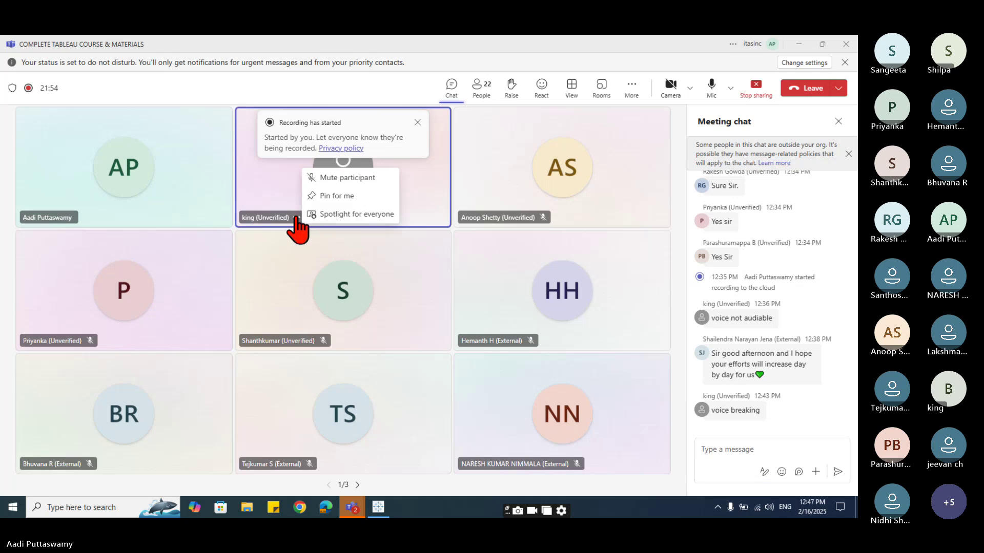
{"action": "left_click", "coordinate": [339, 178]}
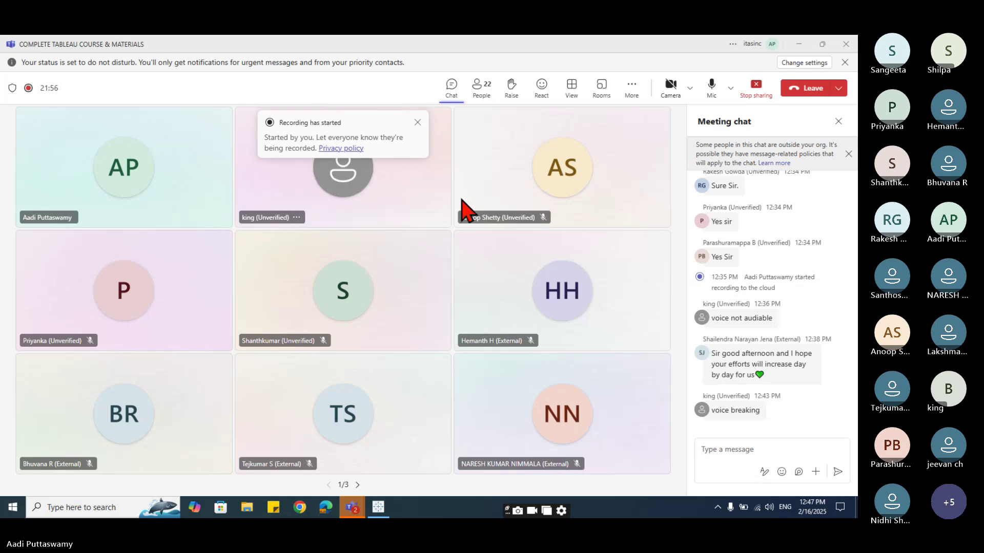
{"action": "left_click", "coordinate": [798, 44]}
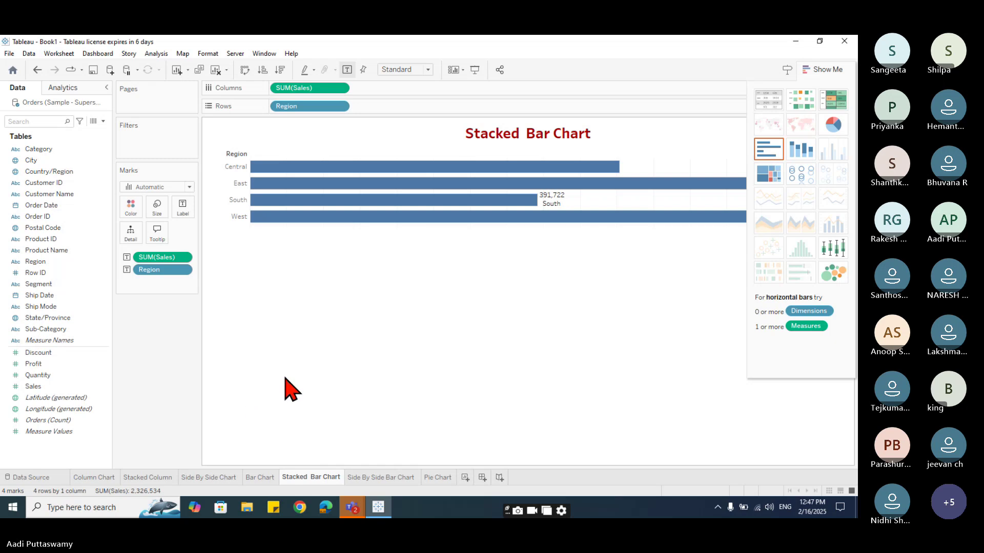
Step: Reopen the Teams meeting, dismiss the recording notification and return to Tableau
{"action": "left_click", "coordinate": [340, 481]}
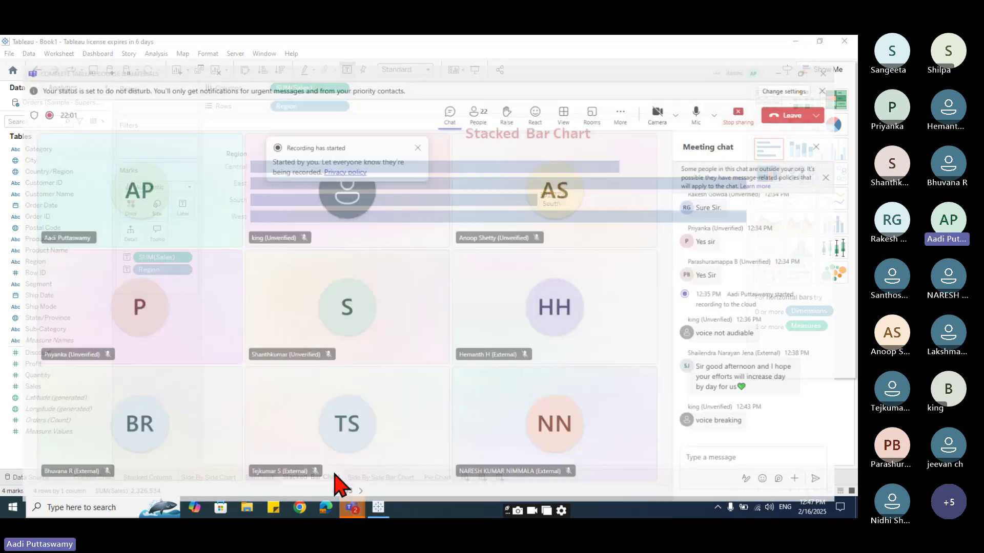
{"action": "left_click", "coordinate": [736, 455]}
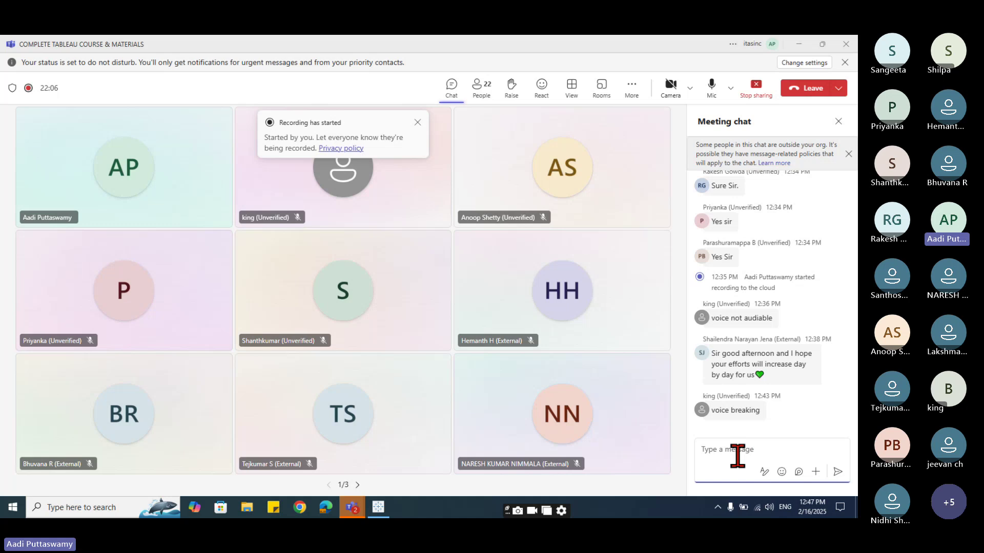
{"action": "left_click", "coordinate": [418, 121]}
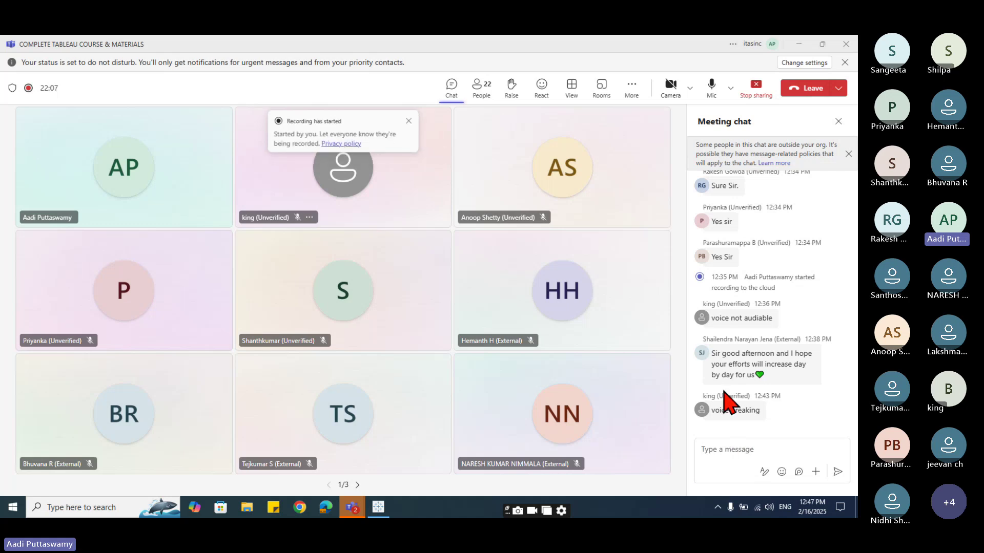
{"action": "left_click", "coordinate": [719, 453]}
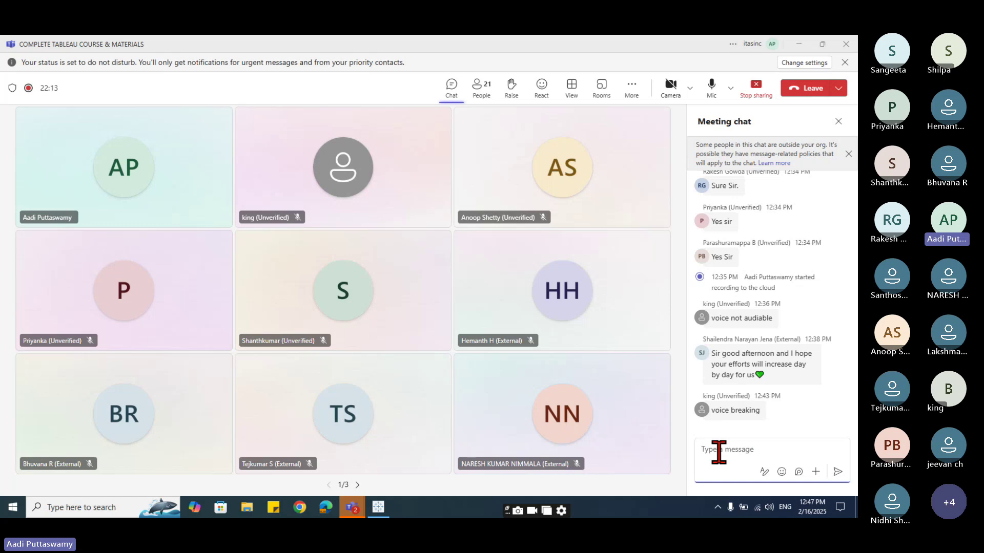
{"action": "left_click", "coordinate": [800, 44]}
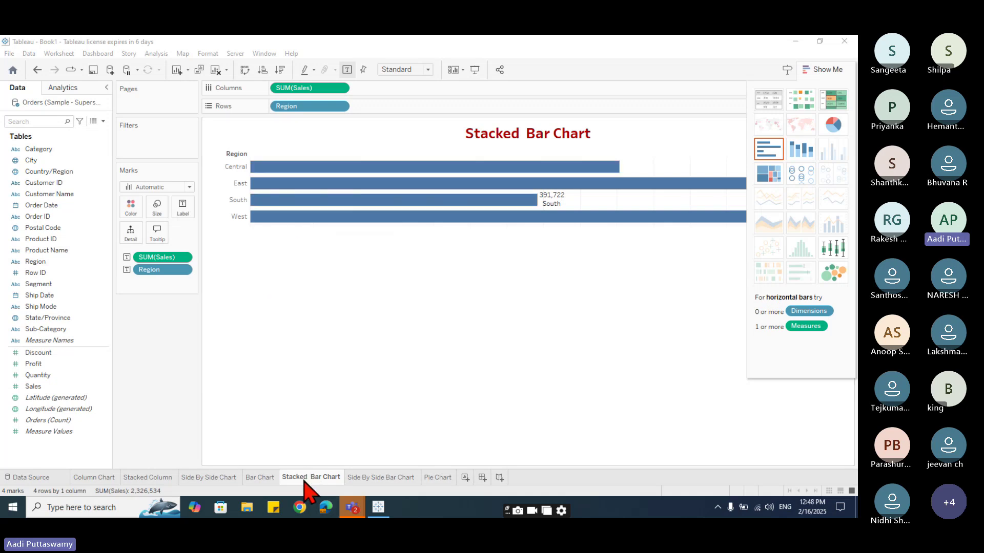
Step: Colour the Stacked Bar Chart bars by Category and remove their Sales and Region labels
{"action": "left_click", "coordinate": [40, 149]}
{"action": "left_click_drag", "start_coordinate": [40, 150], "coordinate": [129, 210]}
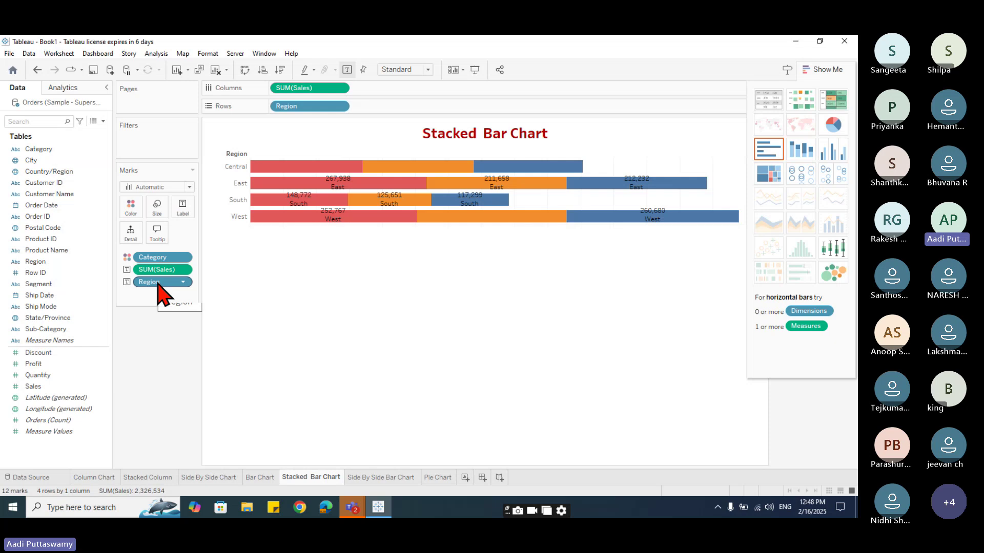
{"action": "left_click_drag", "start_coordinate": [154, 283], "coordinate": [171, 417]}
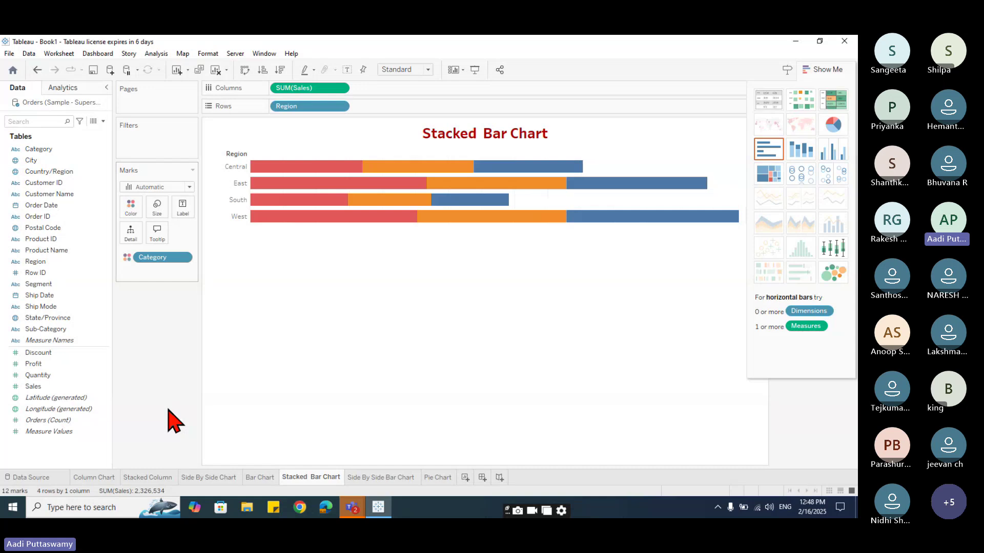
Step: Add a new worksheet after Pie Chart and plot Sales by Sub-Category as columns
{"action": "left_click", "coordinate": [437, 477]}
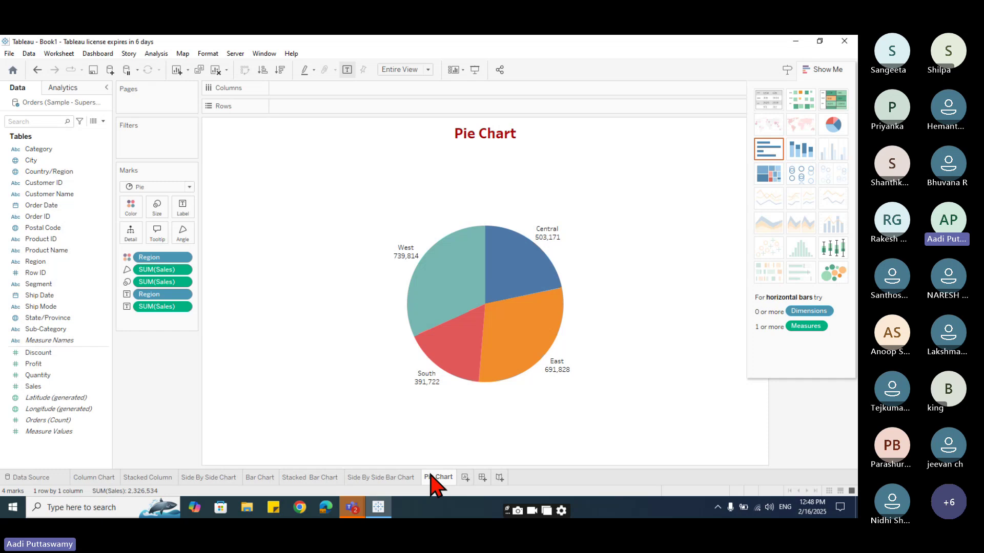
{"action": "left_click", "coordinate": [465, 477]}
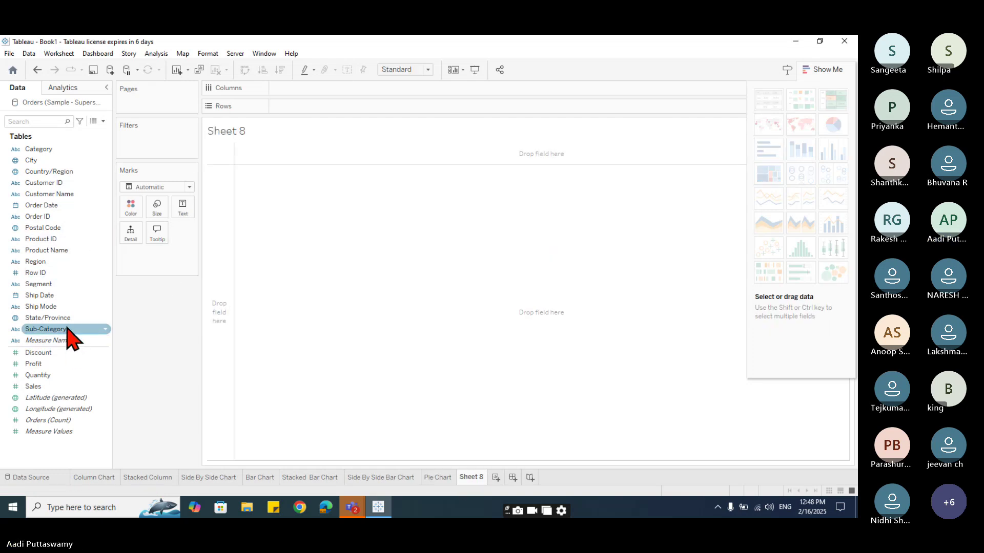
{"action": "left_click_drag", "start_coordinate": [70, 334], "coordinate": [335, 90]}
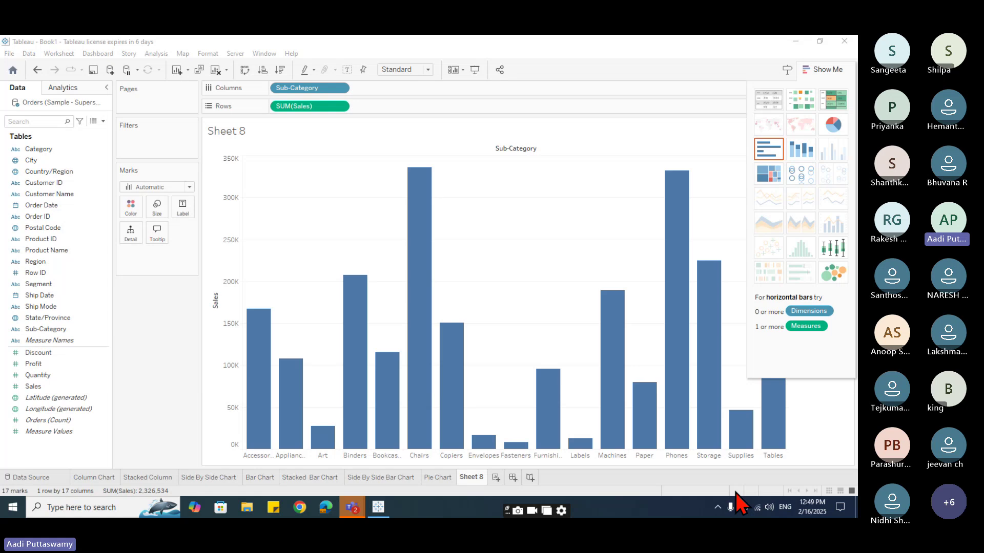
Step: Turn the Sub-Category columns into horizontal bars and sort them by Sales in descending order
{"action": "left_click", "coordinate": [245, 70]}
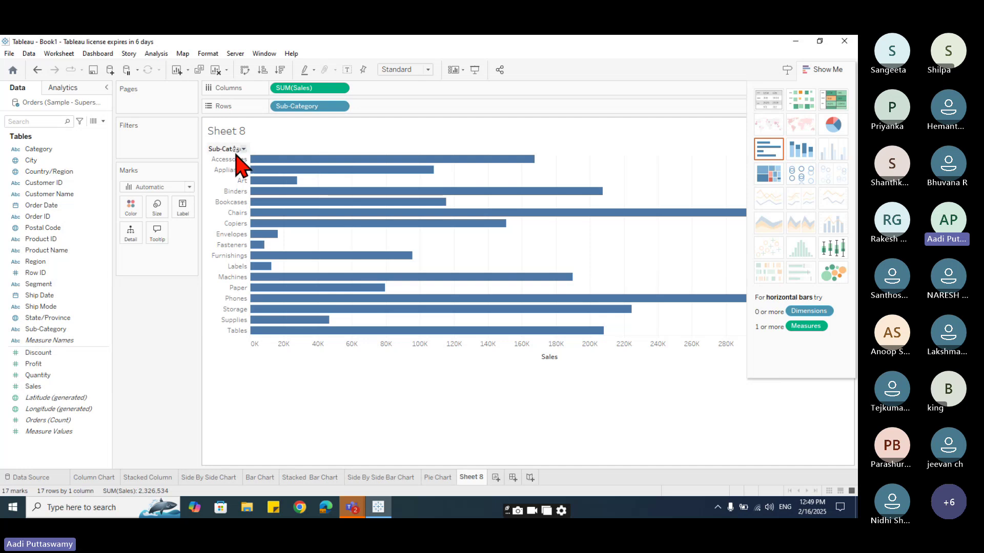
{"action": "mouse_move", "coordinate": [463, 167]}
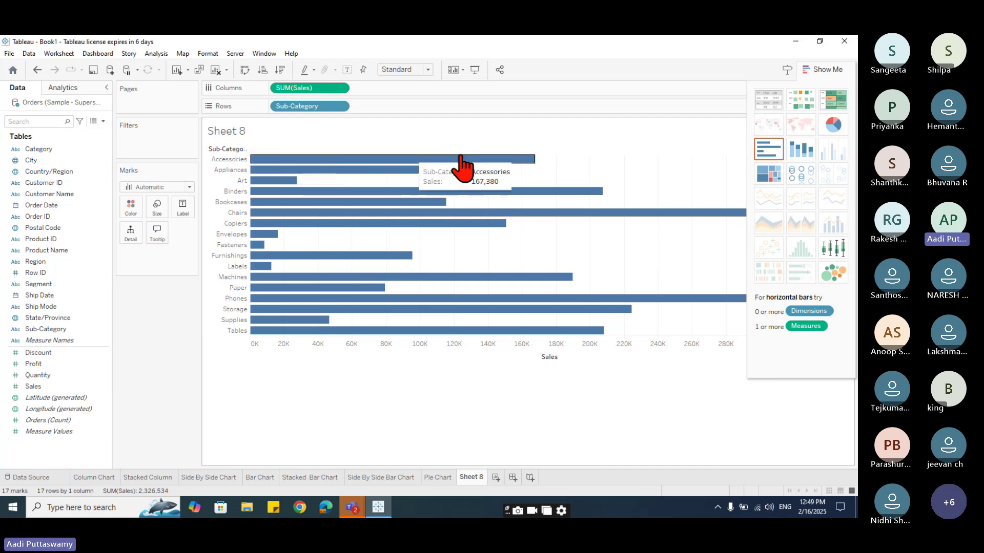
{"action": "left_click", "coordinate": [550, 148]}
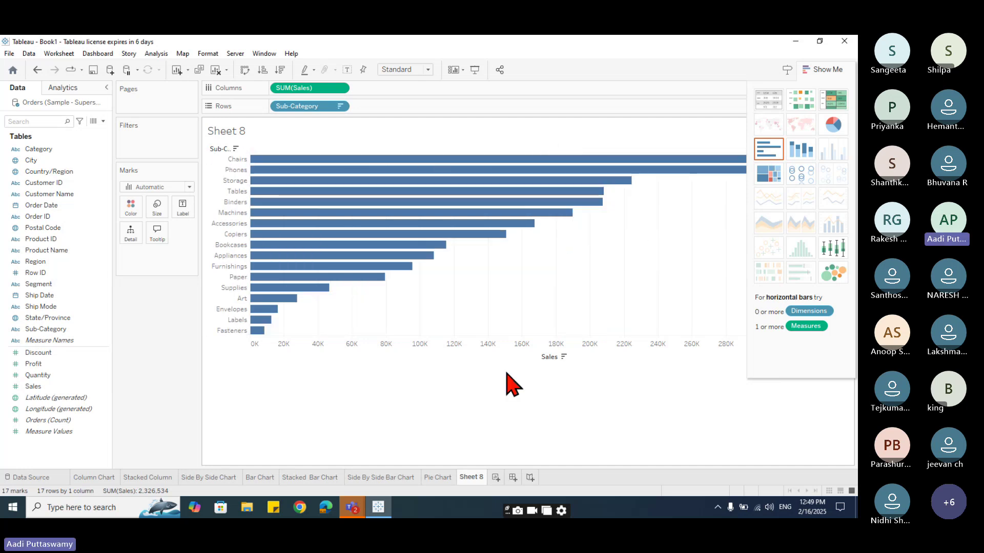
{"action": "left_click", "coordinate": [825, 71]}
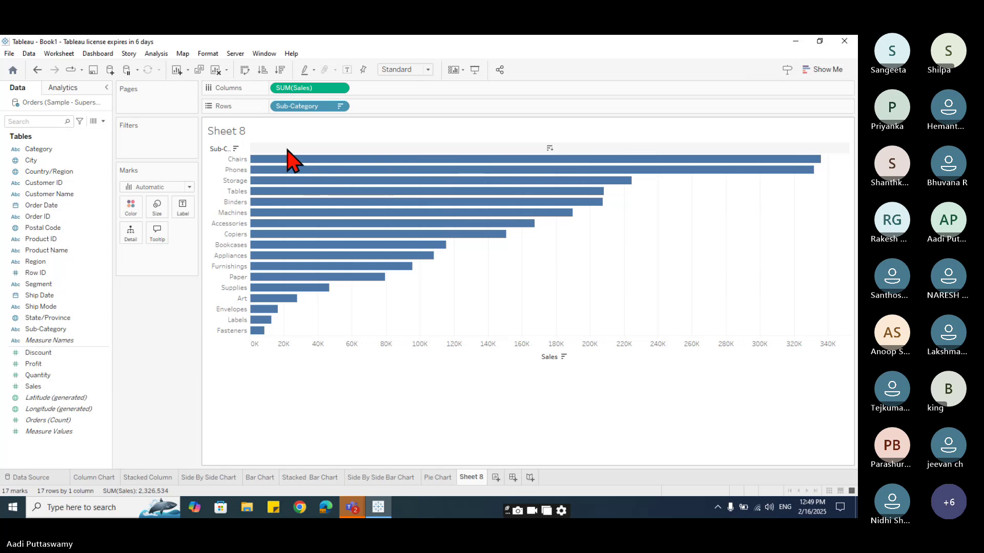
Step: Clear the fields from Sheet 8, and duplicate the Column Chart sheet under the name Circle Chart
{"action": "left_click_drag", "start_coordinate": [297, 107], "coordinate": [169, 407]}
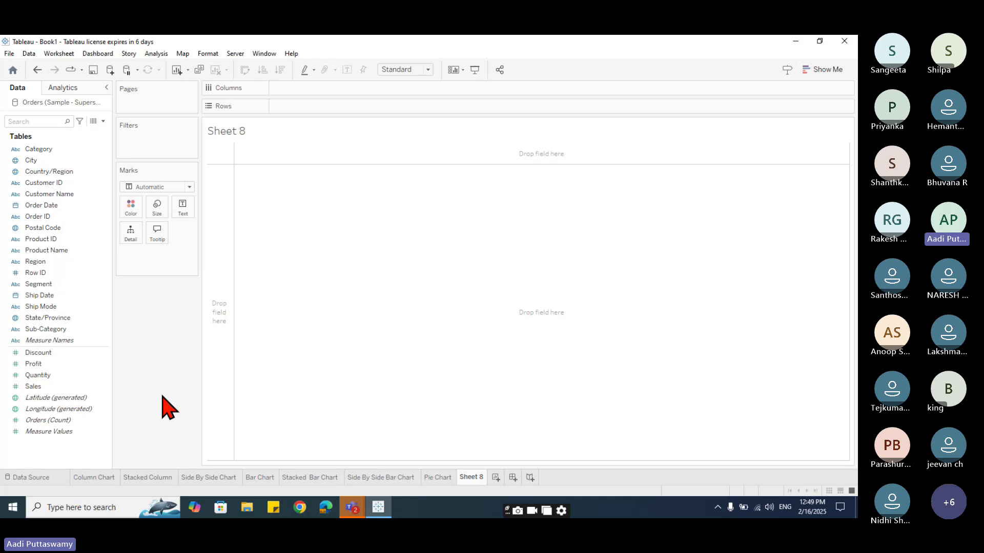
{"action": "right_click", "coordinate": [102, 479]}
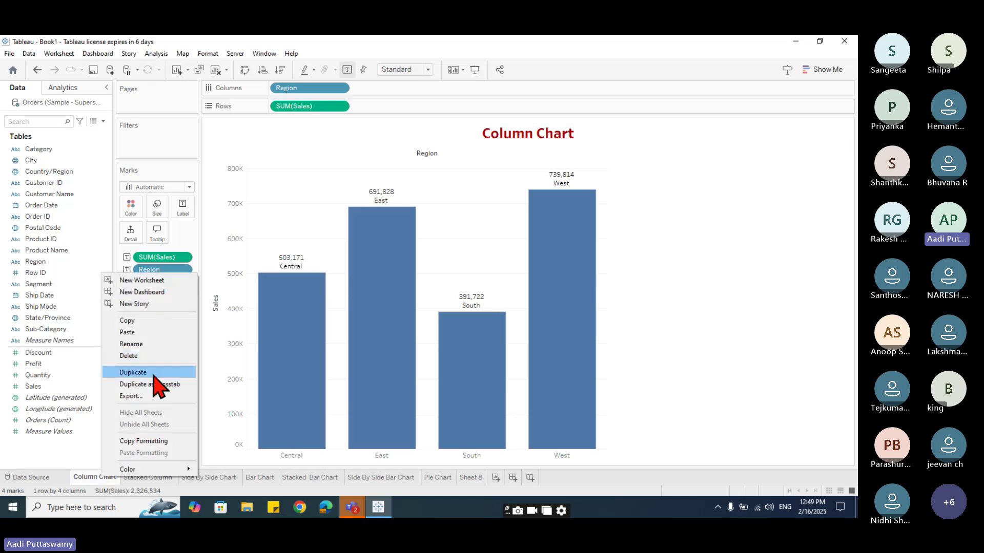
{"action": "left_click", "coordinate": [152, 373]}
{"action": "double_click", "coordinate": [157, 476]}
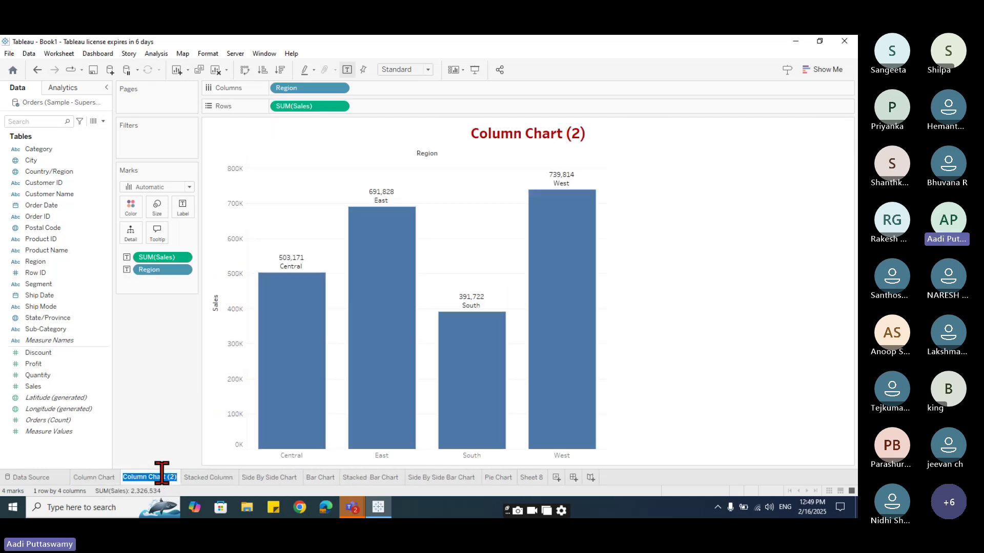
{"action": "type", "text": "C"}
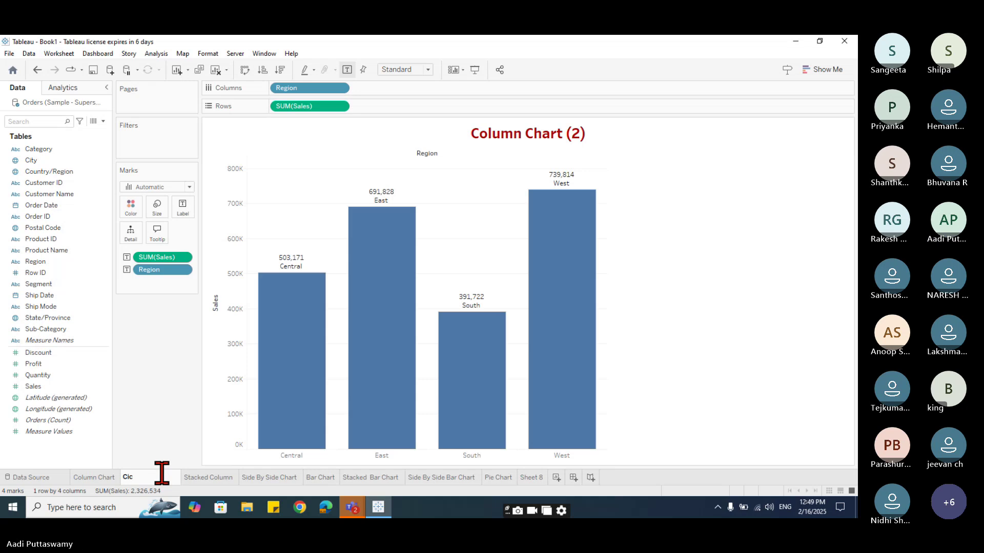
{"action": "type", "text": "ircle Chart"}
{"action": "key", "text": "Return"}
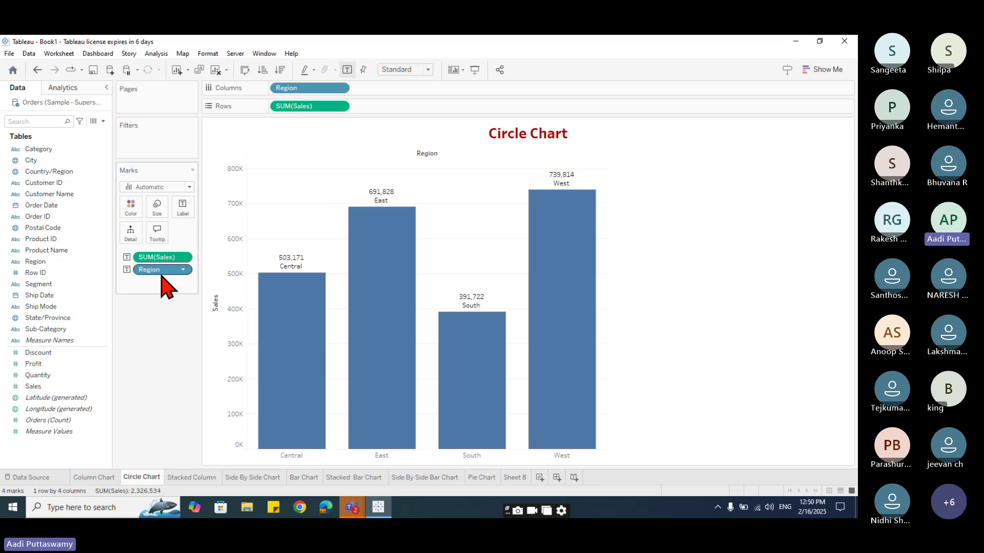
Step: Remove the Sales and Region labels from the Circle Chart sheet and convert its columns to circle views
{"action": "left_click_drag", "start_coordinate": [162, 258], "coordinate": [172, 344]}
{"action": "left_click", "coordinate": [824, 76]}
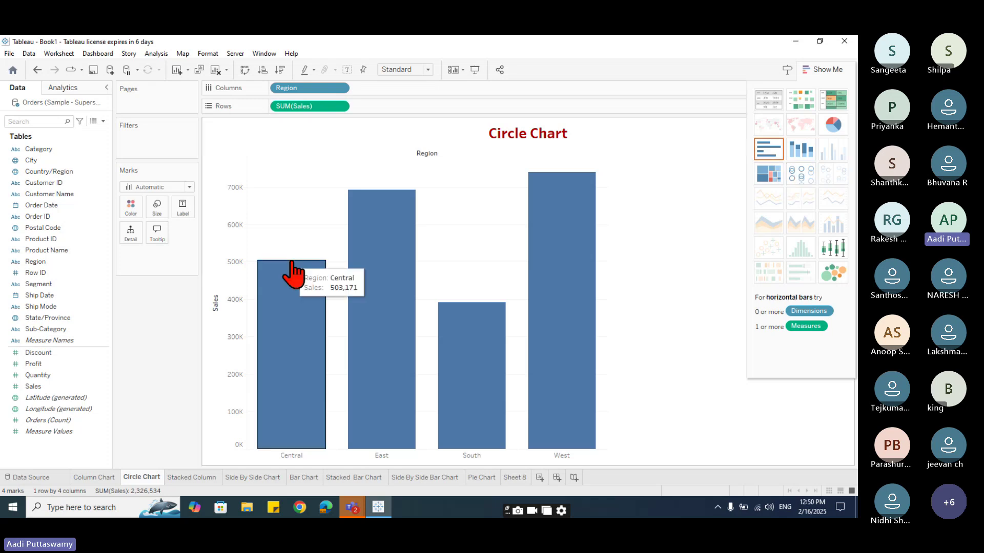
{"action": "mouse_move", "coordinate": [536, 235]}
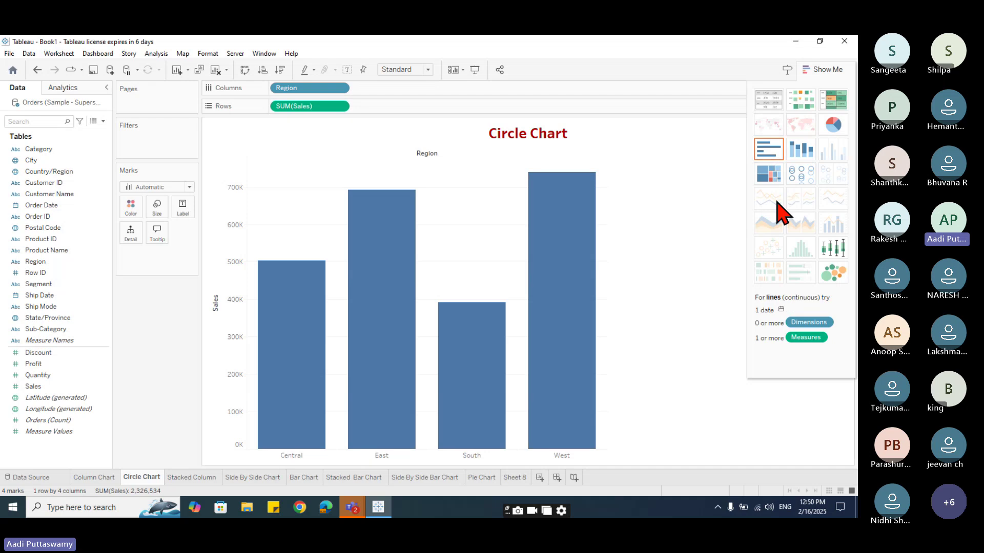
{"action": "left_click", "coordinate": [802, 176]}
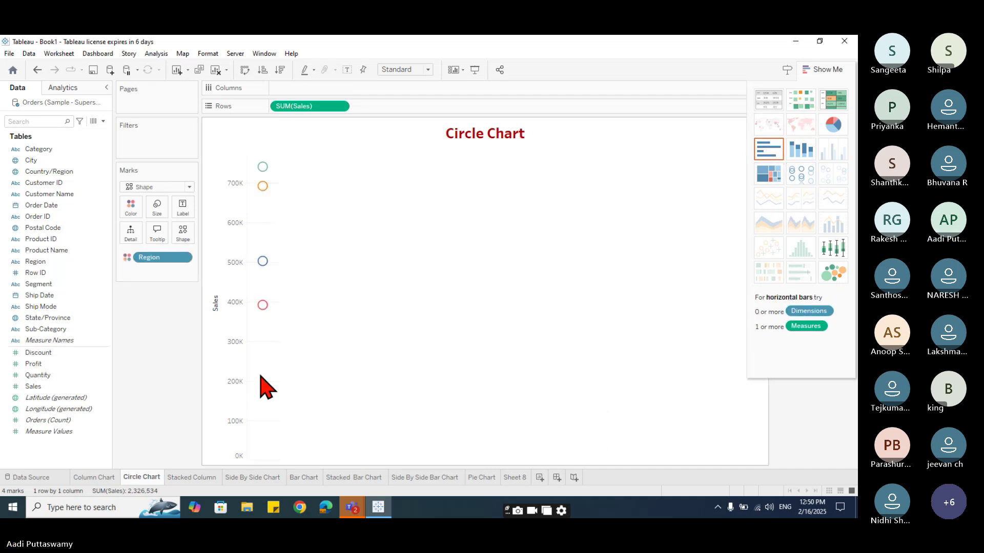
Step: Move Region from the marks' colour to Columns and widen the circle plot
{"action": "left_click_drag", "start_coordinate": [167, 258], "coordinate": [319, 87]}
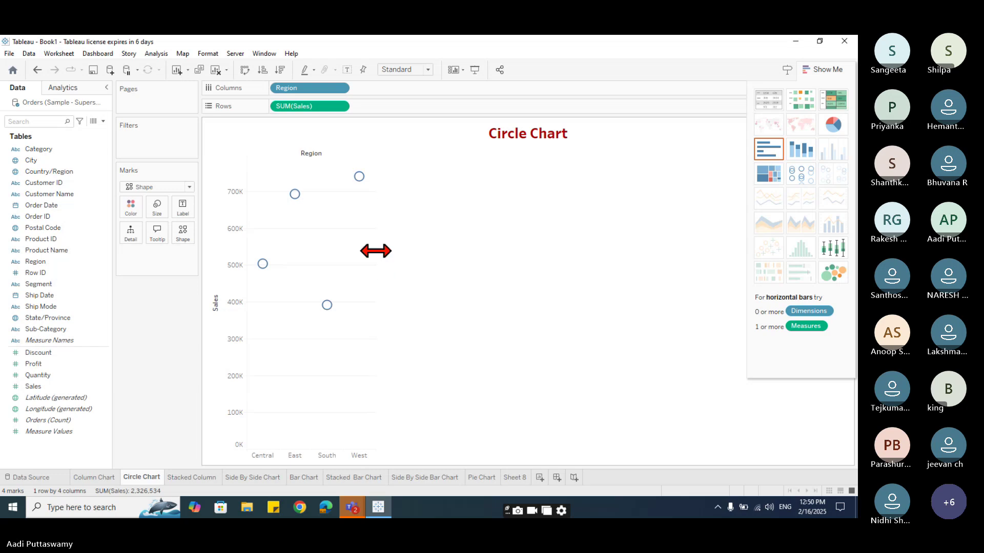
{"action": "left_click_drag", "start_coordinate": [376, 247], "coordinate": [551, 257]}
{"action": "mouse_move", "coordinate": [285, 280]}
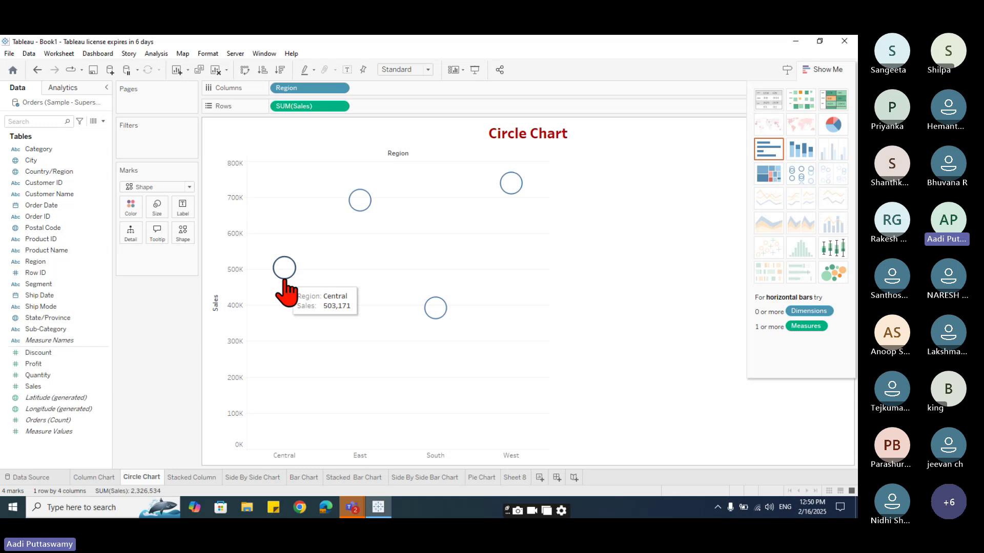
{"action": "mouse_move", "coordinate": [358, 209]}
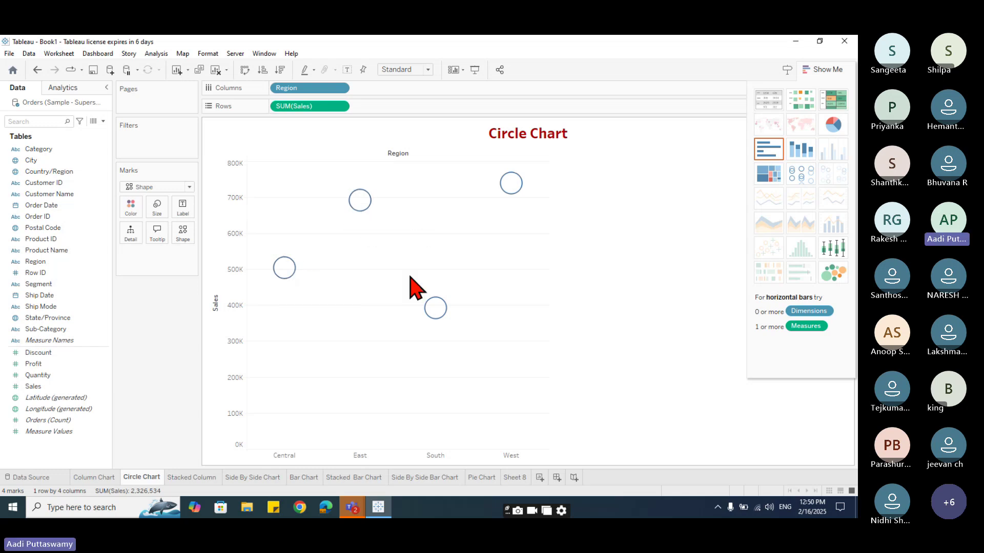
{"action": "mouse_move", "coordinate": [520, 194]}
Step: Try several filled mark shapes on the Circle Chart, choose the filled star, and adjust the mark size
{"action": "left_click", "coordinate": [183, 235]}
{"action": "left_click", "coordinate": [181, 279]}
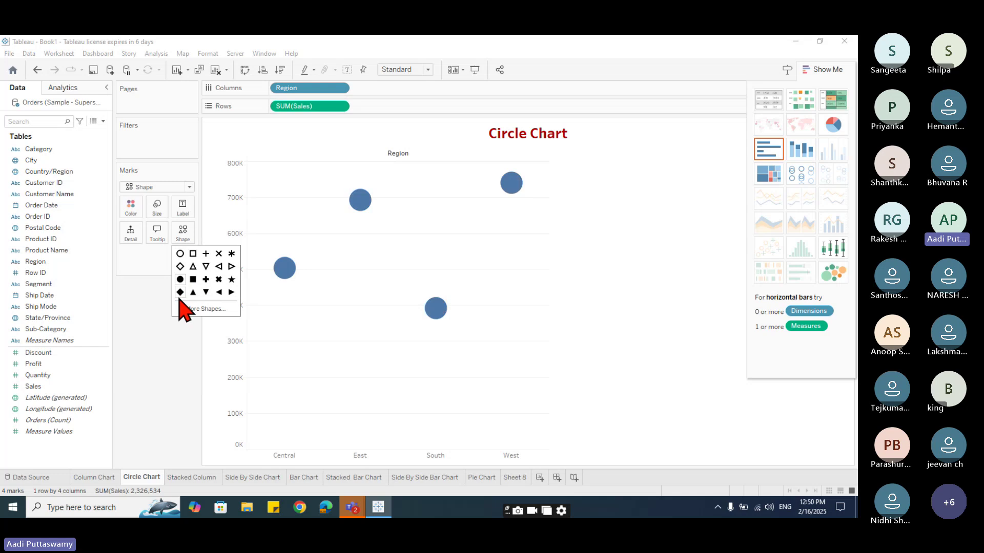
{"action": "left_click", "coordinate": [181, 292]}
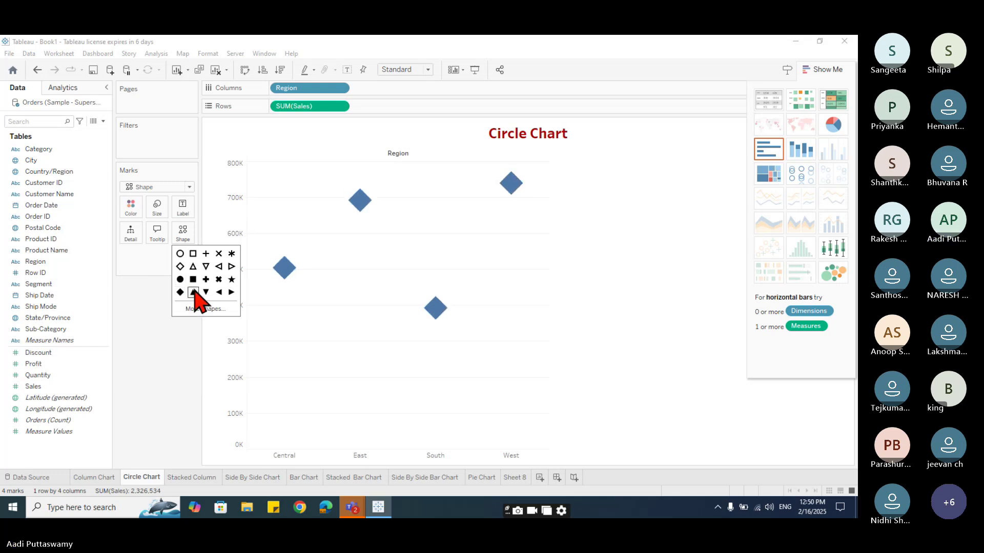
{"action": "left_click", "coordinate": [193, 279]}
{"action": "left_click", "coordinate": [206, 279]}
{"action": "left_click", "coordinate": [232, 279]}
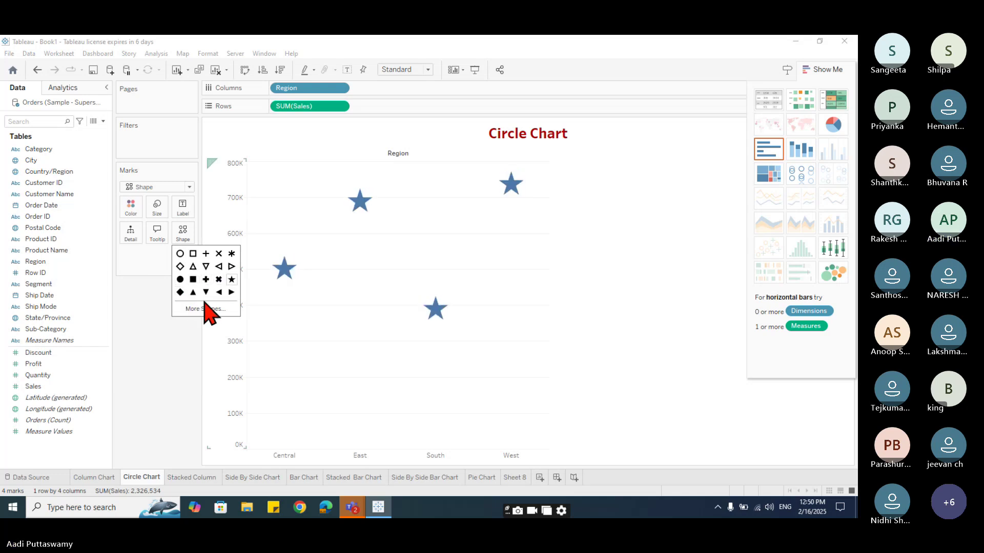
{"action": "left_click", "coordinate": [158, 209]}
{"action": "left_click_drag", "start_coordinate": [169, 236], "coordinate": [164, 242]}
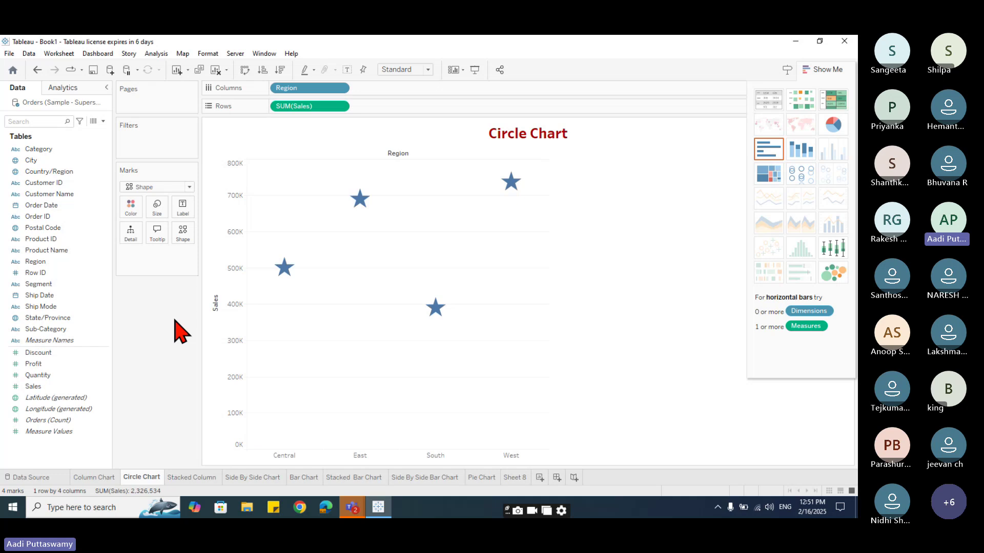
Step: Duplicate the Stacked Column sheet, convert the copy to circle views and widen its plot
{"action": "right_click", "coordinate": [200, 480]}
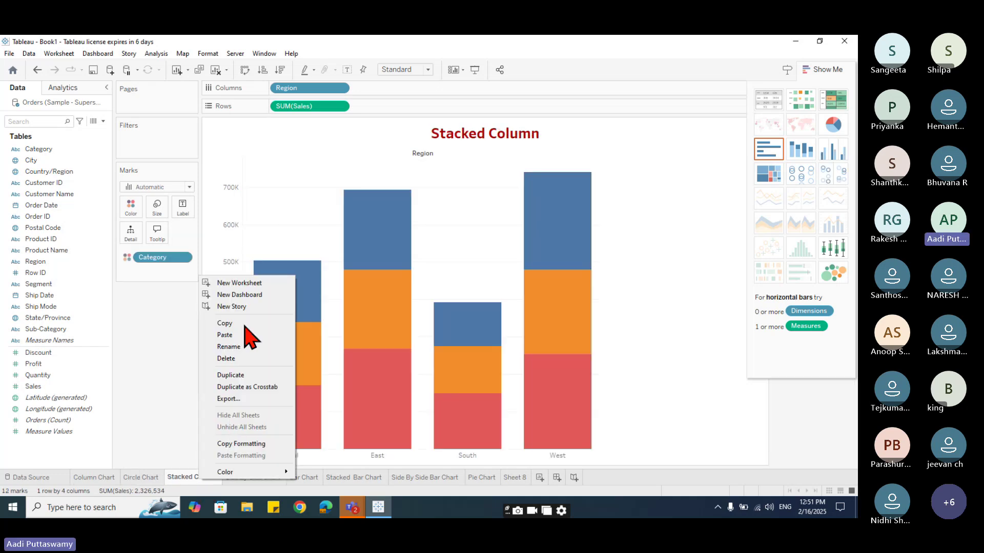
{"action": "left_click", "coordinate": [231, 375]}
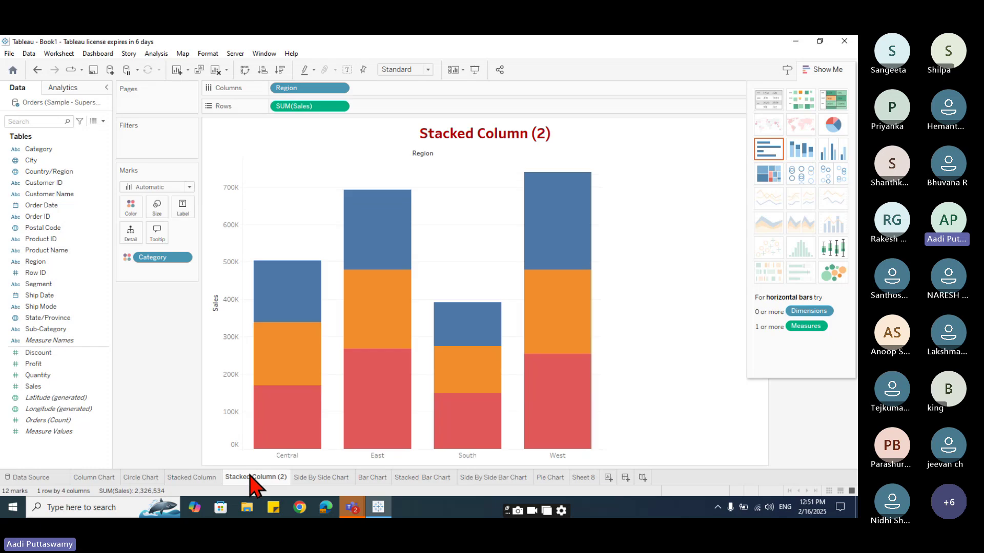
{"action": "left_click", "coordinate": [802, 174]}
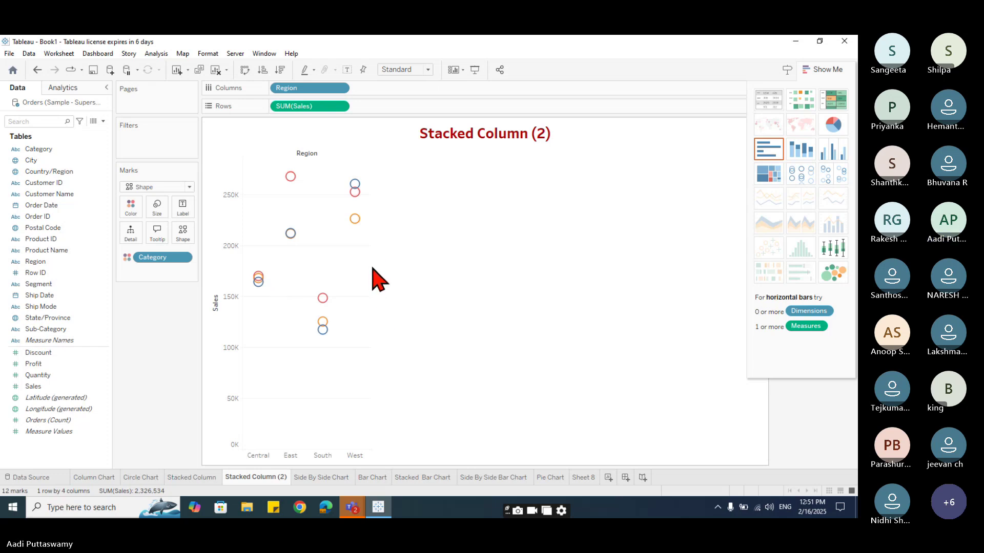
{"action": "left_click_drag", "start_coordinate": [373, 267], "coordinate": [517, 266]}
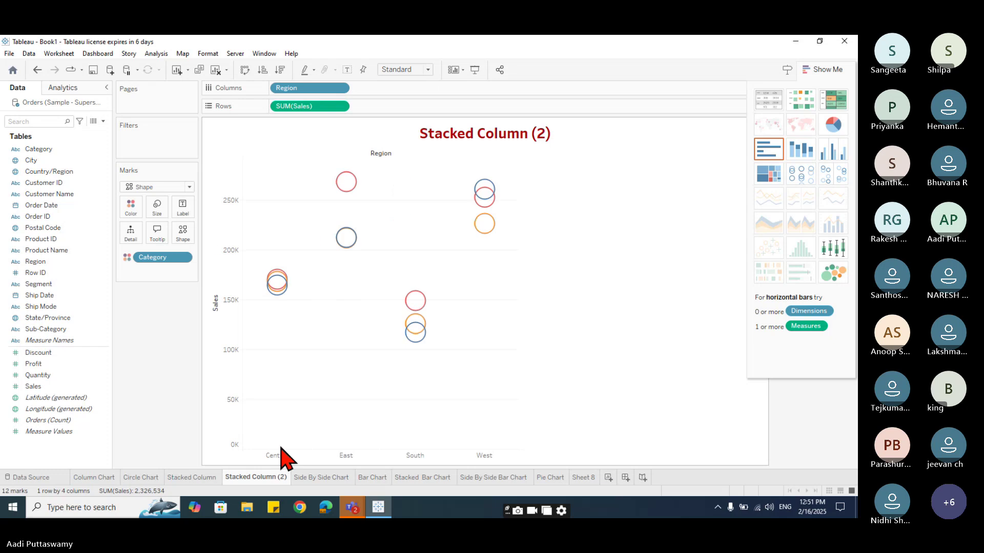
Step: Rename the duplicated Stacked Column sheet as Stacked Circle
{"action": "double_click", "coordinate": [259, 477]}
{"action": "left_click_drag", "start_coordinate": [258, 477], "coordinate": [311, 475]}
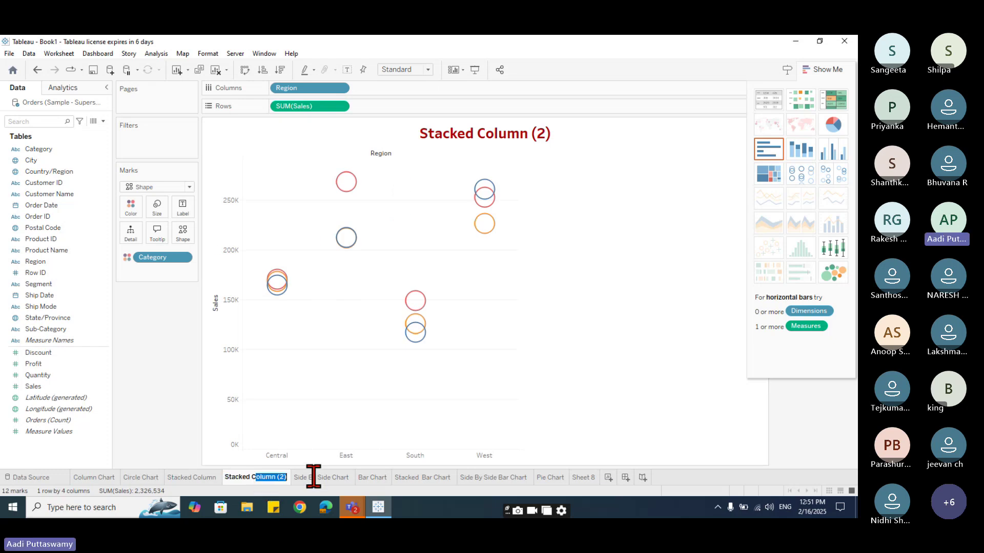
{"action": "type", "text": "ircle"}
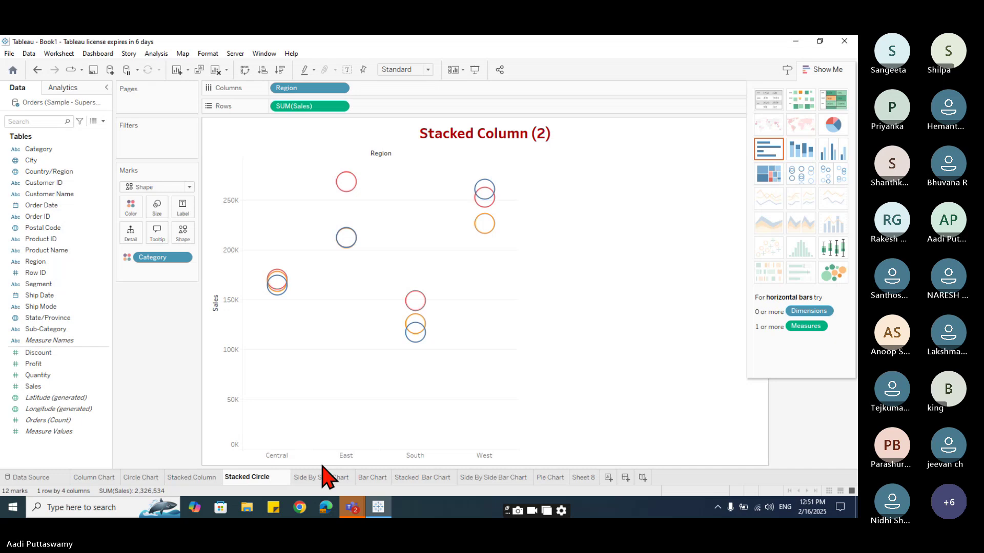
{"action": "key", "text": "Return"}
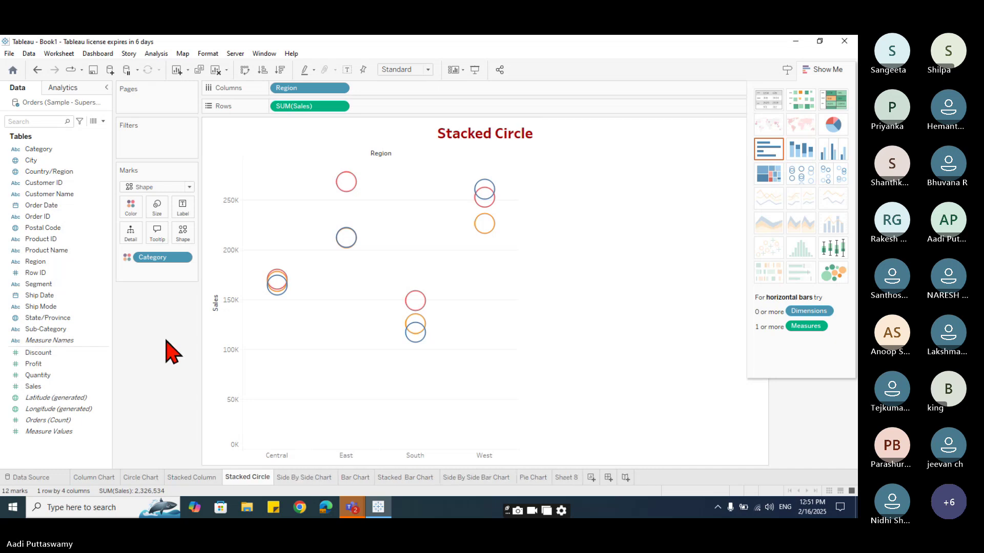
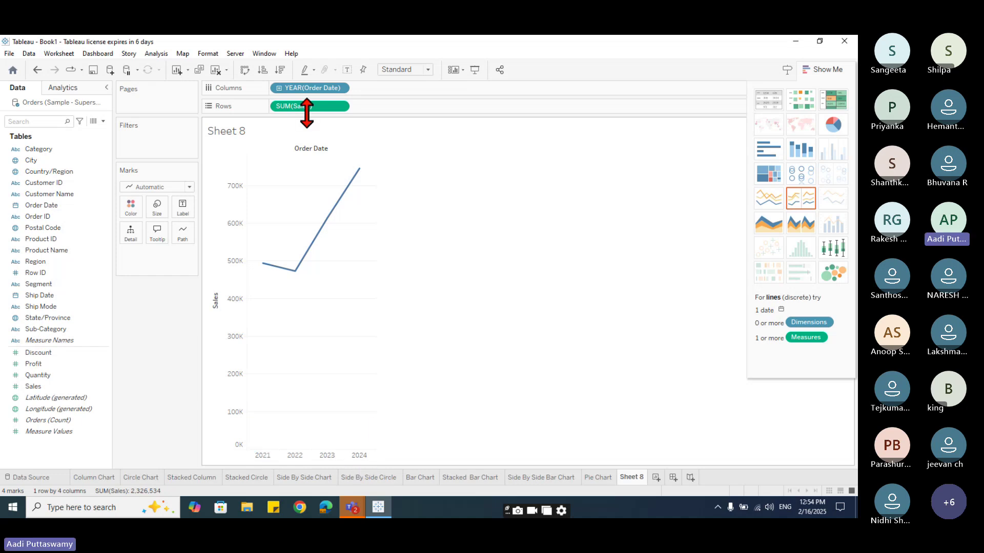
Step: Drill the Order Date line chart on Sheet 8 down from year through quarter and month to day
{"action": "left_click", "coordinate": [278, 87]}
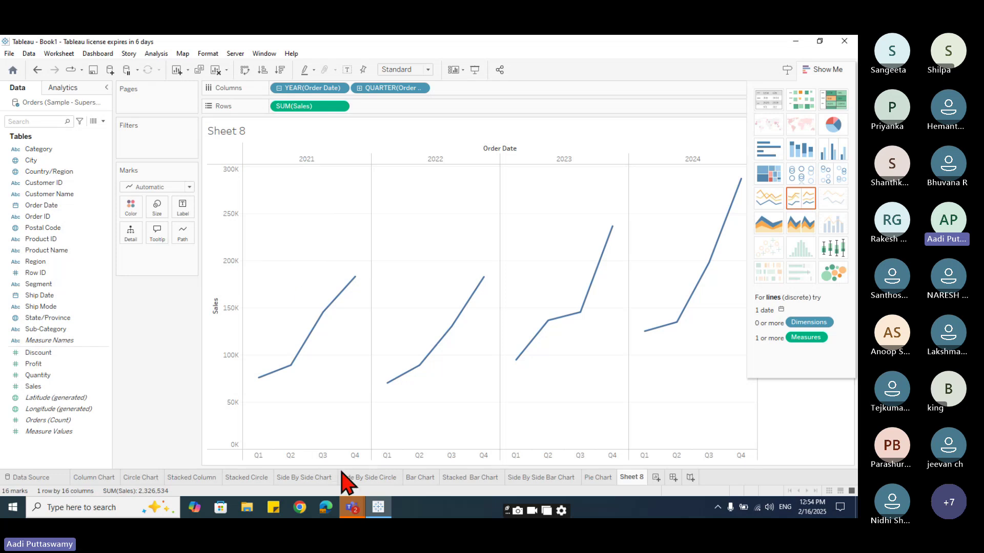
{"action": "left_click", "coordinate": [359, 88]}
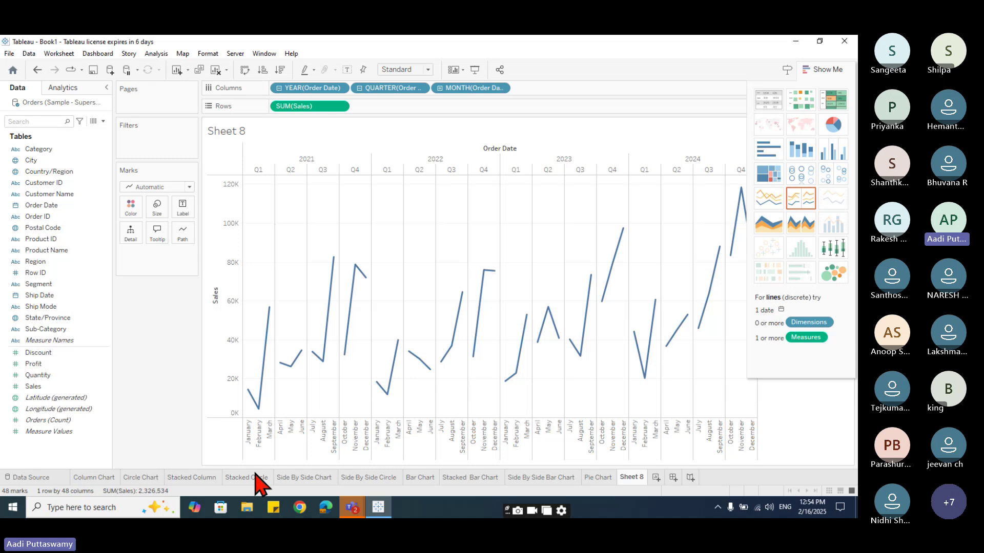
{"action": "left_click", "coordinate": [439, 88]}
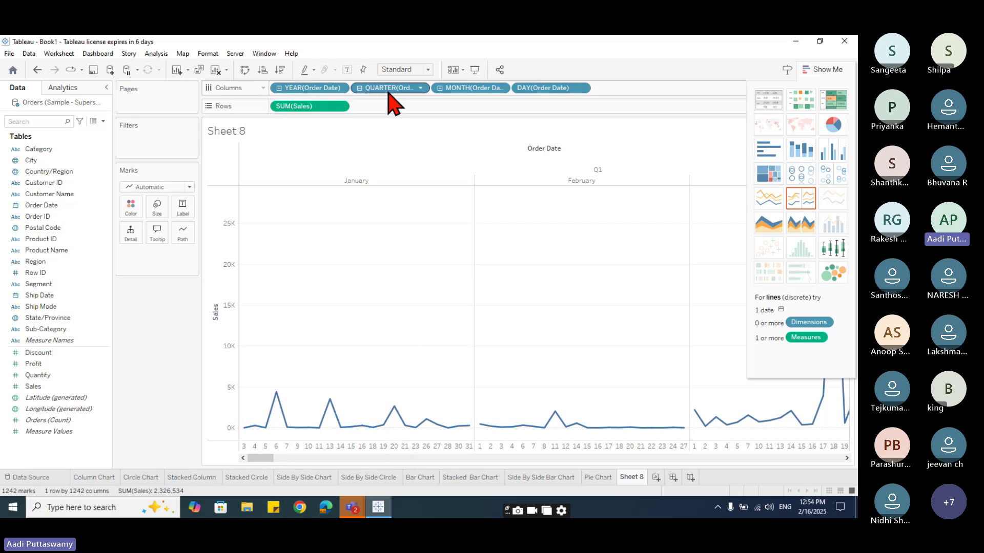
Step: Remove the quarter, day and year levels of Order Date from Columns, leaving only month
{"action": "left_click_drag", "start_coordinate": [401, 96], "coordinate": [485, 146]}
{"action": "left_click_drag", "start_coordinate": [462, 88], "coordinate": [167, 368]}
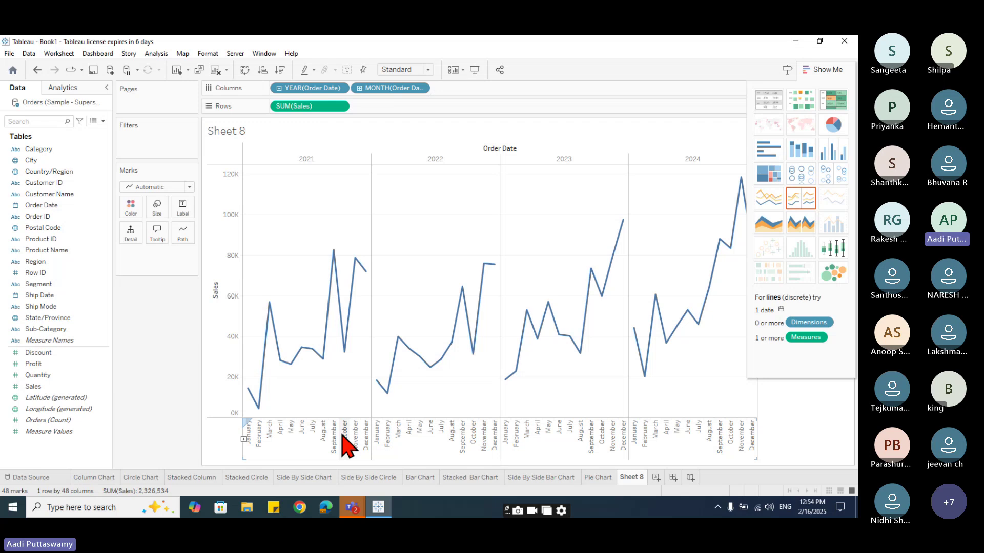
{"action": "left_click_drag", "start_coordinate": [312, 88], "coordinate": [158, 358]}
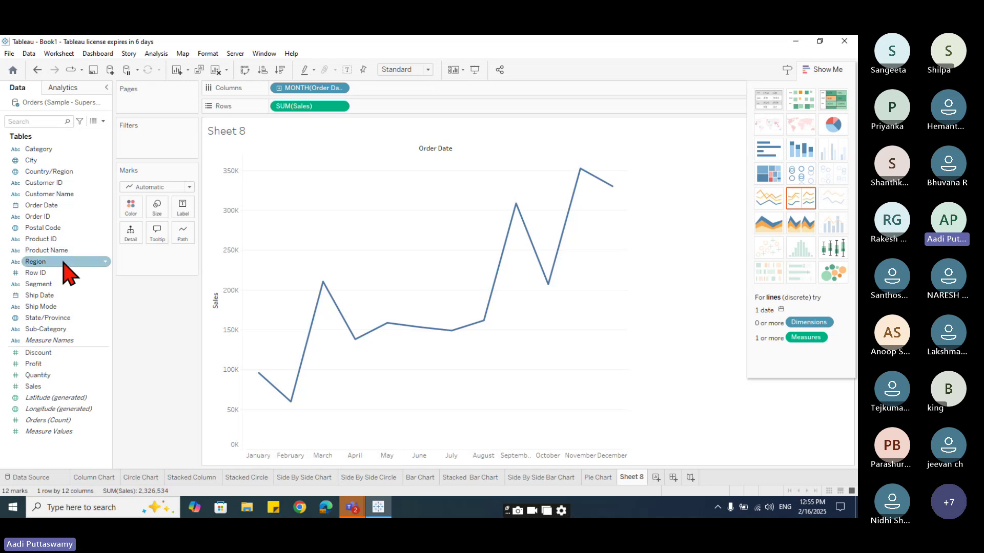
{"action": "left_click_drag", "start_coordinate": [58, 207], "coordinate": [146, 149]}
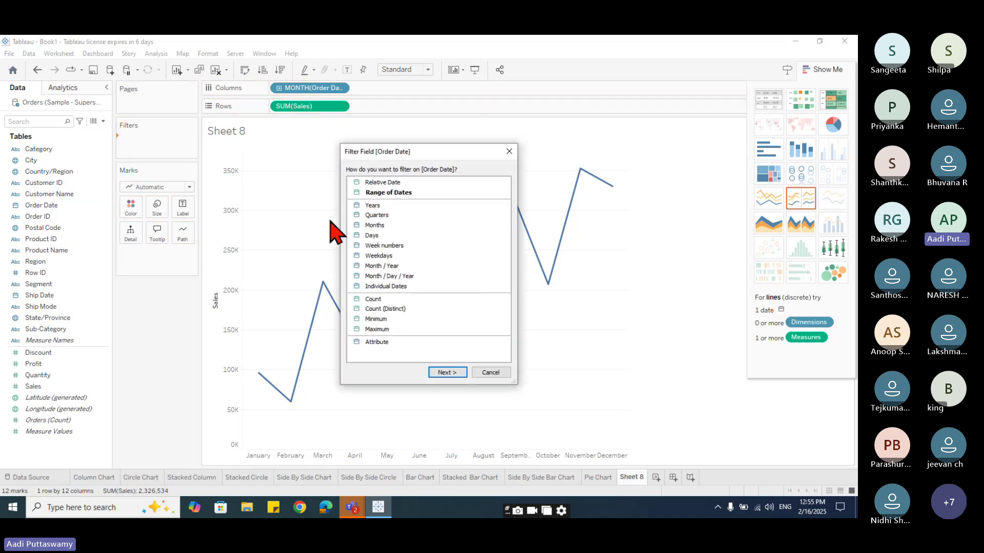
{"action": "left_click", "coordinate": [509, 151]}
{"action": "left_click", "coordinate": [48, 206]}
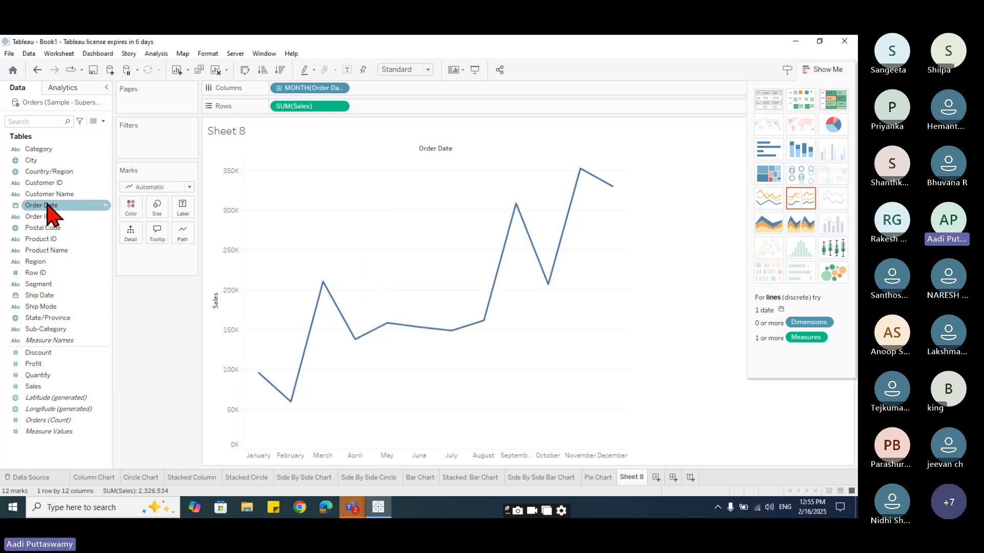
Step: Filter Sheet 8 by the years of Order Date with all years from 2021 to 2024 selected
{"action": "left_click_drag", "start_coordinate": [47, 206], "coordinate": [153, 146]}
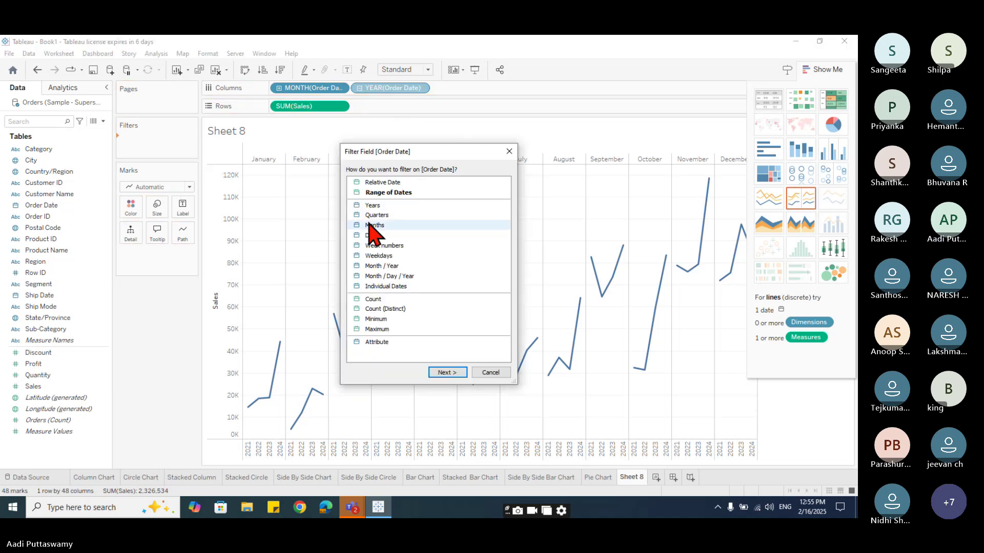
{"action": "left_click", "coordinate": [373, 204]}
{"action": "left_click", "coordinate": [445, 373]}
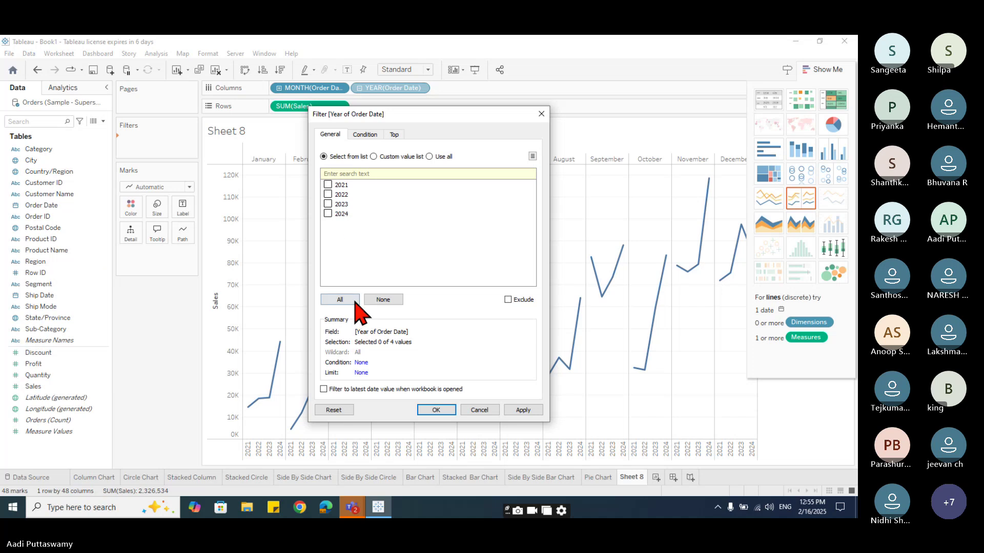
{"action": "left_click", "coordinate": [340, 299]}
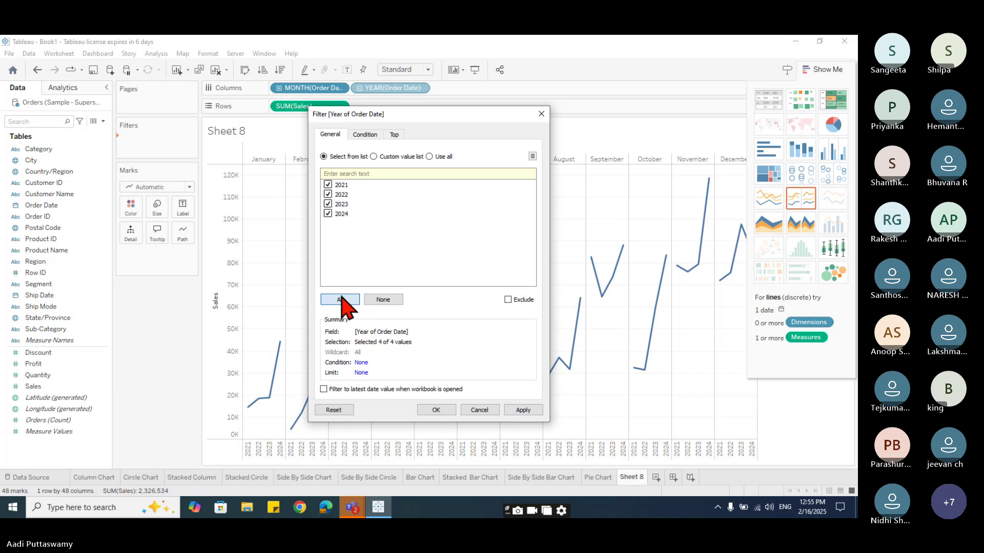
{"action": "left_click", "coordinate": [447, 415]}
Step: Show the Order Date year filter beside the line chart and hide the chart type suggestions
{"action": "left_click", "coordinate": [186, 140]}
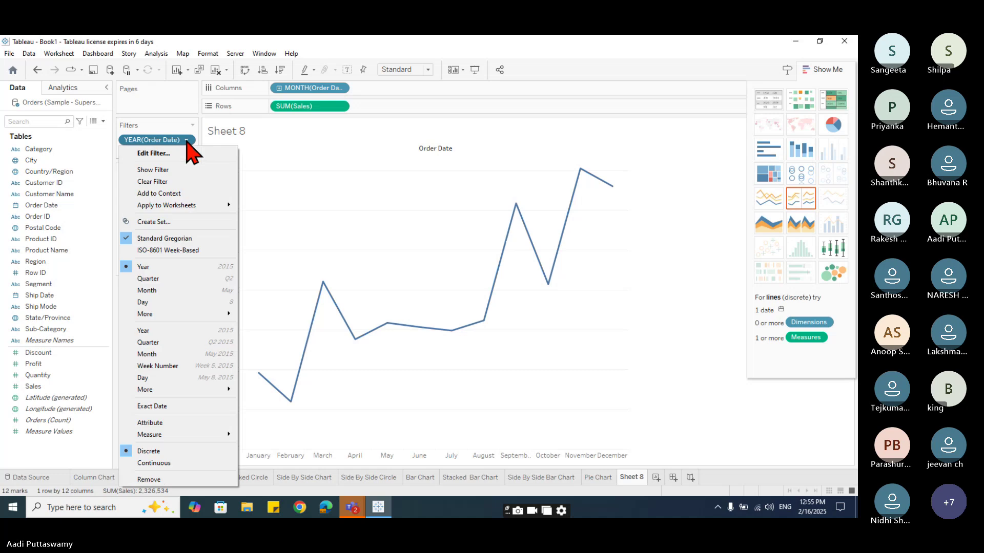
{"action": "left_click", "coordinate": [176, 168]}
{"action": "left_click", "coordinate": [826, 72]}
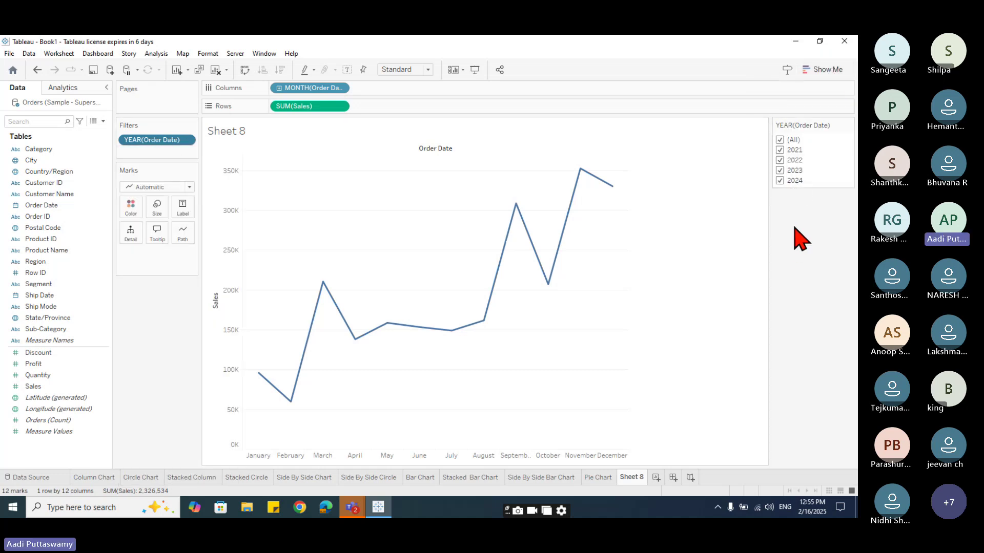
Step: Filter the monthly line chart through individual years of Order Date, leaving only 2024 selected
{"action": "left_click", "coordinate": [780, 140]}
{"action": "left_click", "coordinate": [780, 150]}
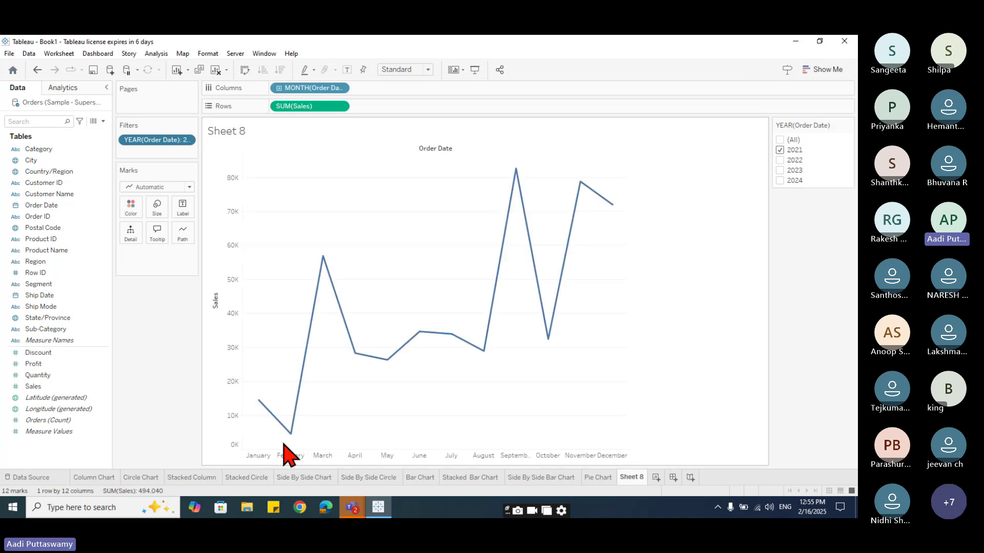
{"action": "left_click", "coordinate": [779, 170]}
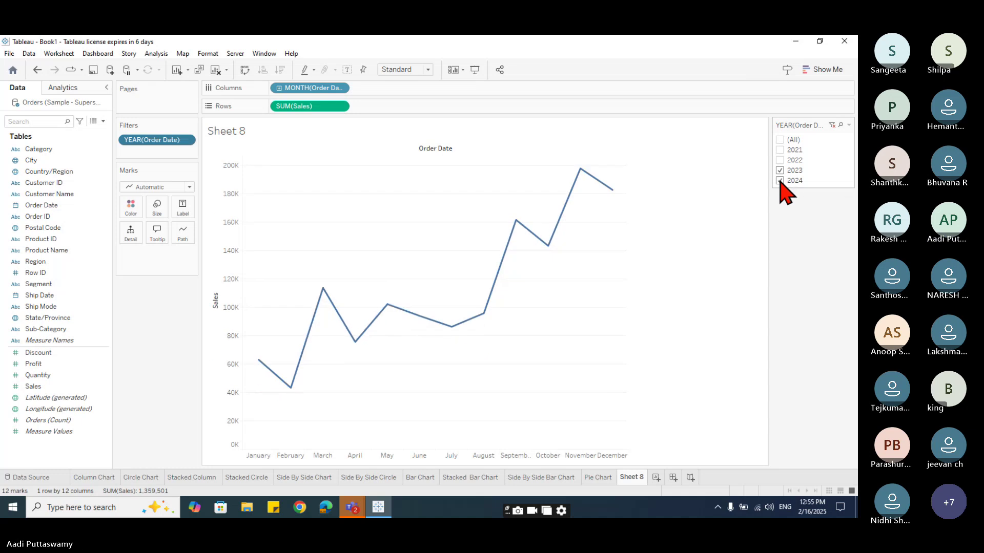
{"action": "left_click", "coordinate": [783, 181]}
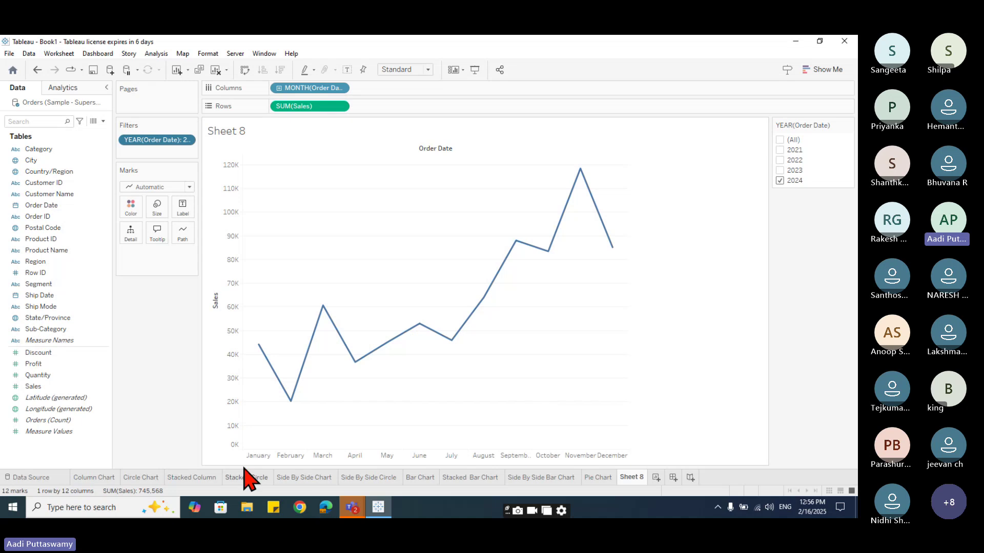
{"action": "mouse_move", "coordinate": [287, 402]}
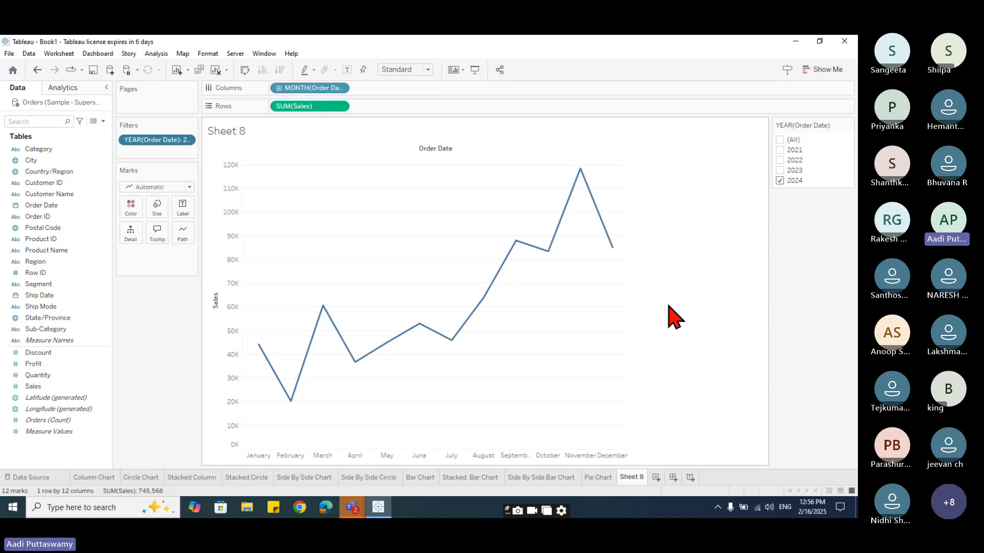
Step: Rename Sheet 8 as Line Chart and open a new blank worksheet
{"action": "double_click", "coordinate": [631, 477]}
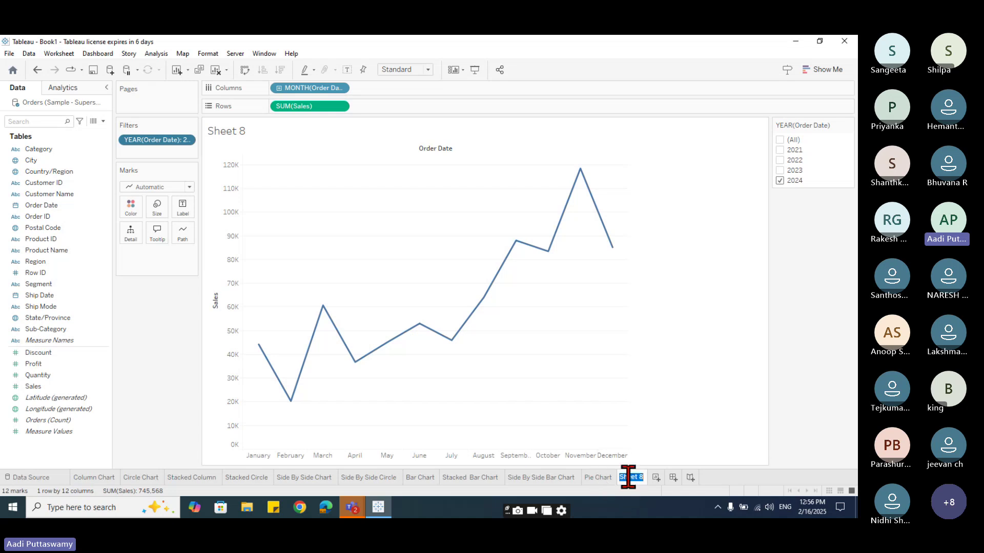
{"action": "type", "text": "Li"}
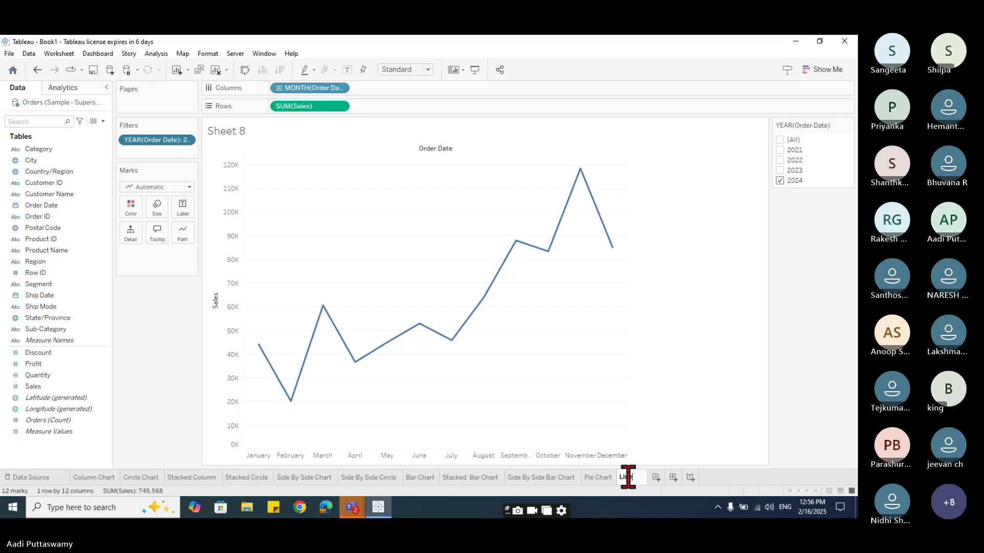
{"action": "type", "text": "ne Chart"}
{"action": "key", "text": "Return"}
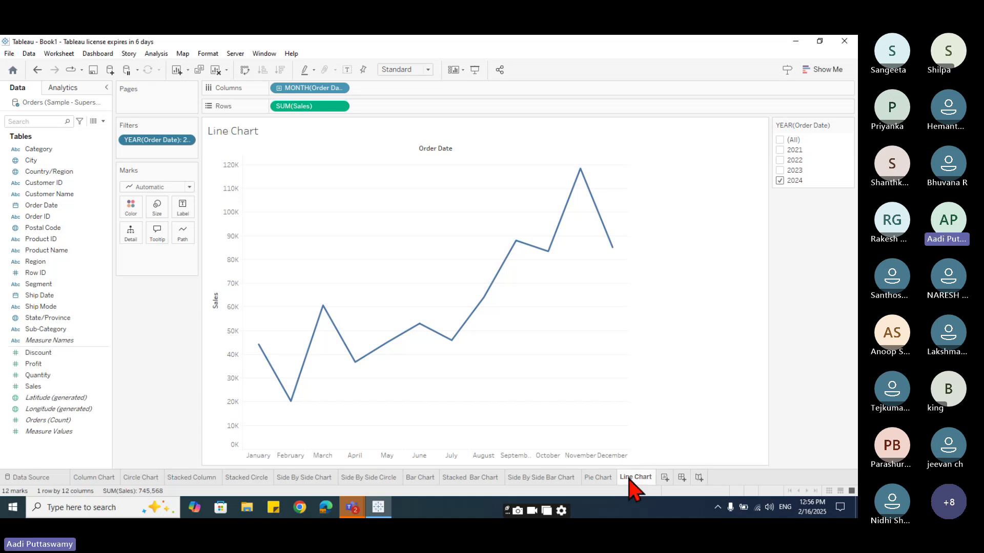
{"action": "left_click", "coordinate": [664, 477]}
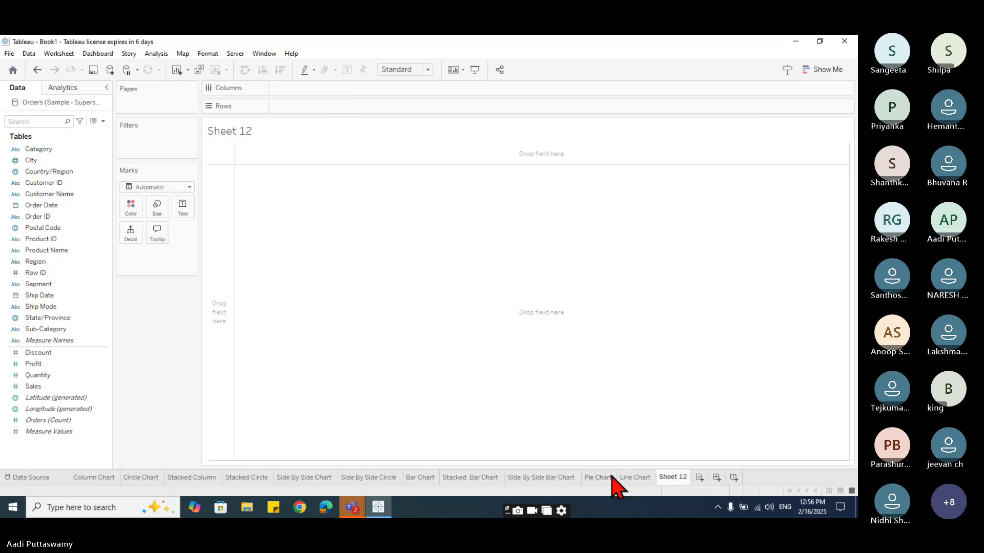
Step: Duplicate the Line Chart worksheet
{"action": "left_click", "coordinate": [629, 478]}
{"action": "right_click", "coordinate": [628, 478]}
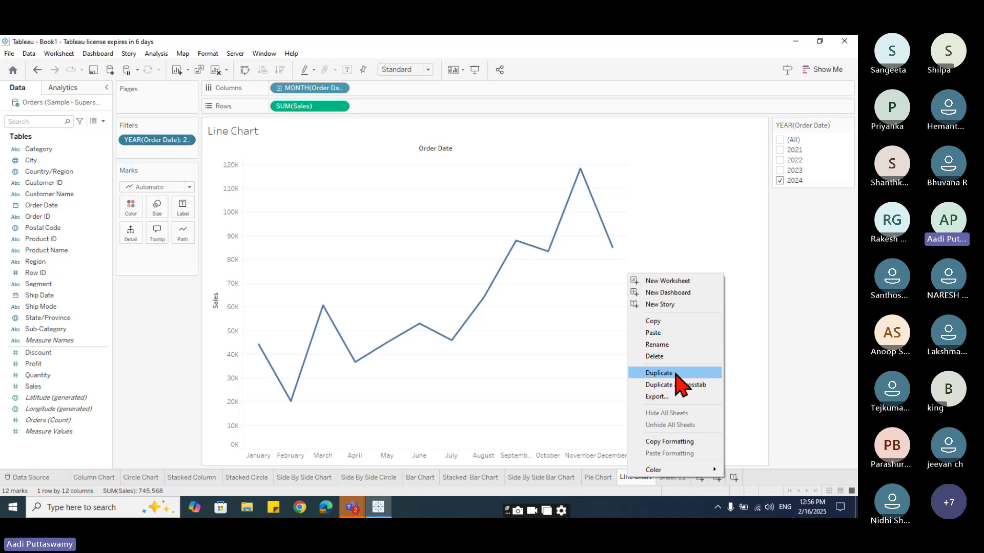
{"action": "left_click", "coordinate": [677, 377]}
Step: Rename the duplicated line chart worksheet as Line legend Chart and color its lines by Region
{"action": "double_click", "coordinate": [692, 476]}
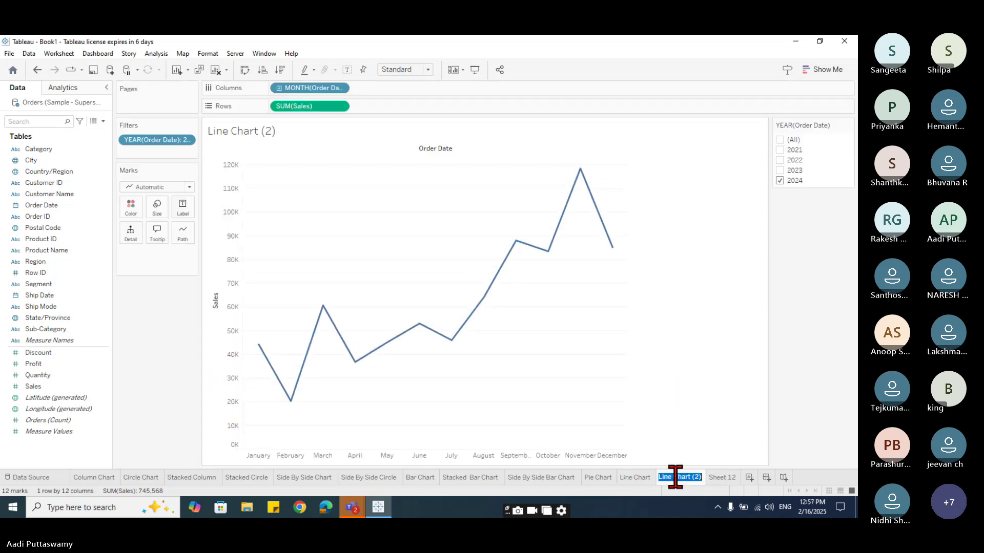
{"action": "left_click", "coordinate": [692, 476]}
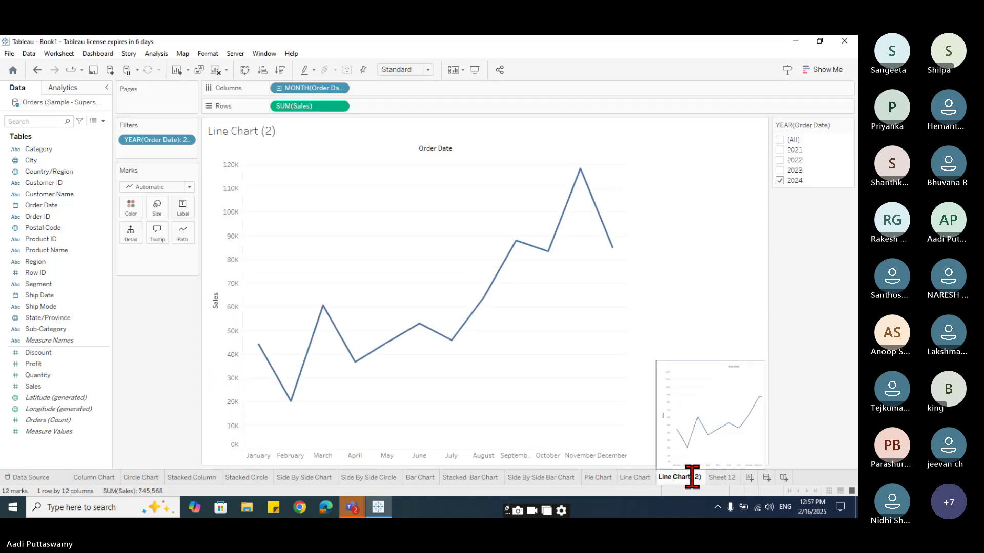
{"action": "left_click_drag", "start_coordinate": [687, 477], "coordinate": [702, 477]}
{"action": "key", "text": "BackSpace"}
{"action": "type", "text": "t"}
{"action": "key", "text": "Left"}
{"action": "key", "text": "Left"}
{"action": "key", "text": "Left"}
{"action": "key", "text": "Left"}
{"action": "key", "text": "Left"}
{"action": "type", "text": "lege"}
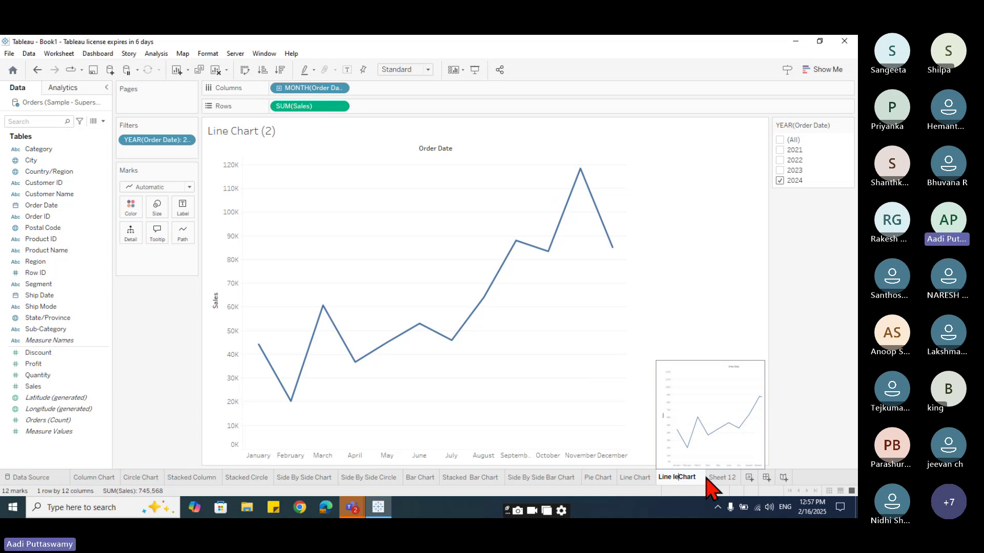
{"action": "type", "text": "nd"}
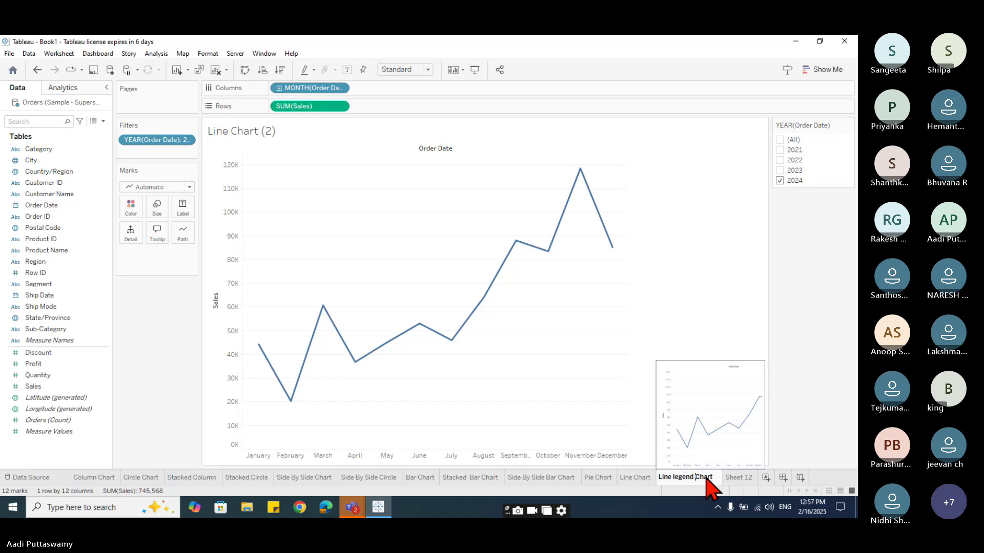
{"action": "key", "text": "Return"}
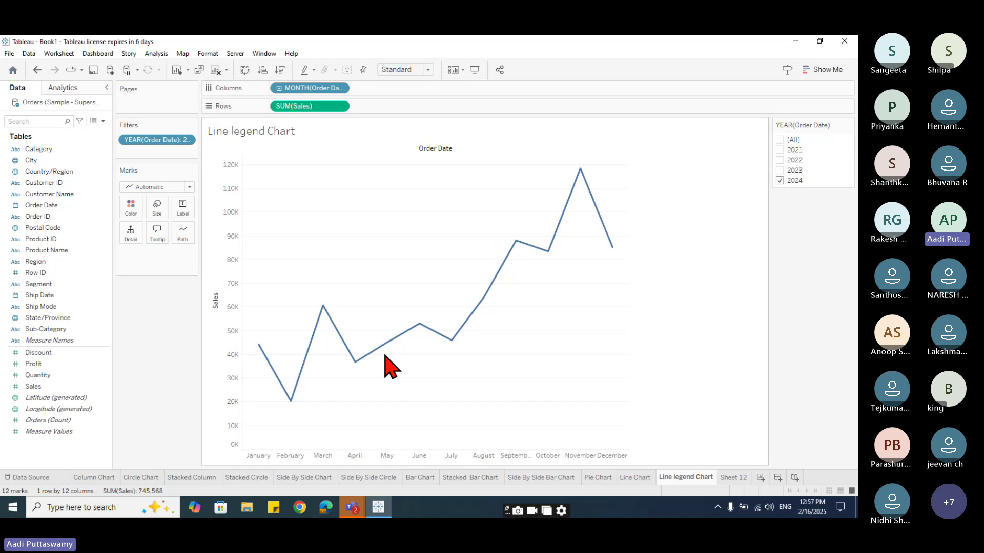
{"action": "left_click", "coordinate": [51, 308]}
{"action": "left_click_drag", "start_coordinate": [42, 265], "coordinate": [132, 211]}
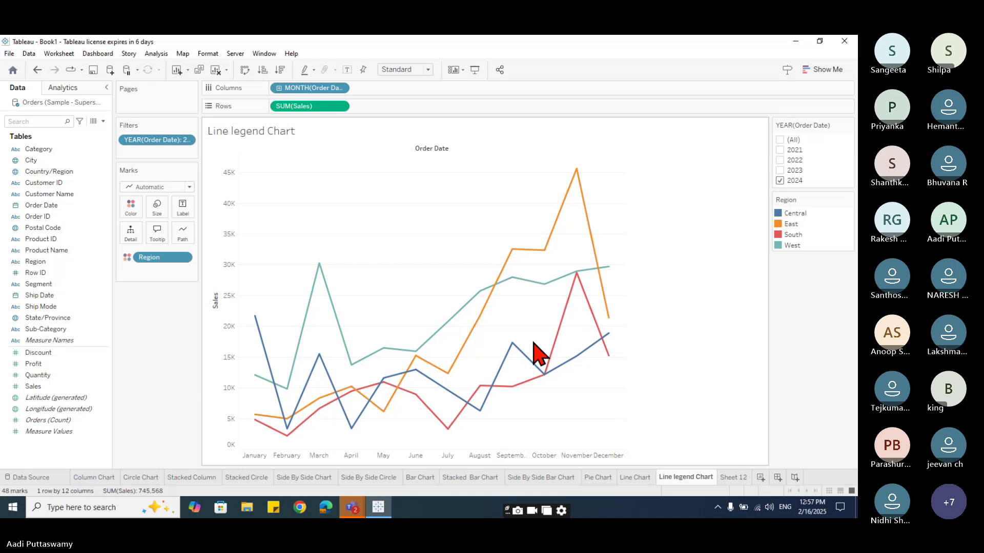
Step: Return to the Line Chart worksheet and duplicate it again
{"action": "left_click", "coordinate": [638, 477]}
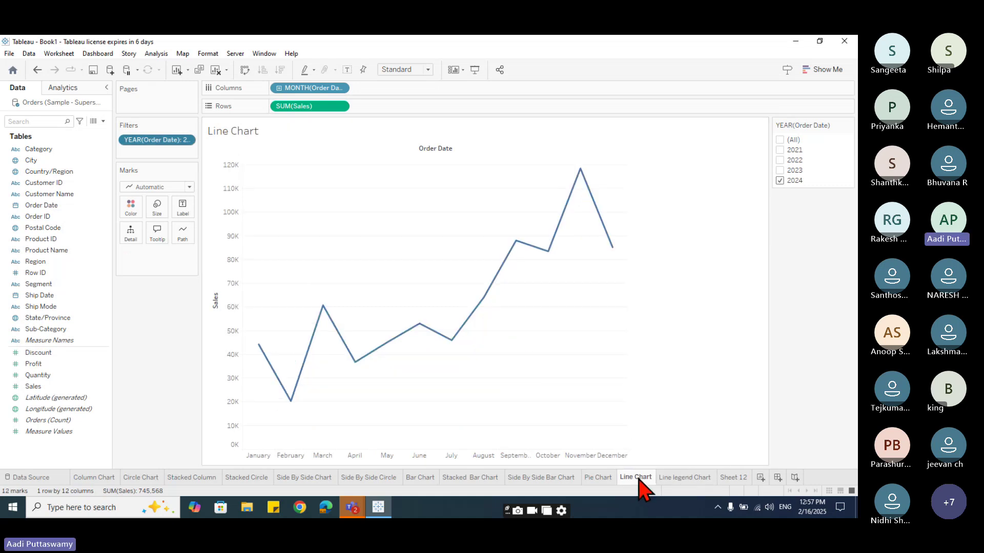
{"action": "right_click", "coordinate": [638, 476]}
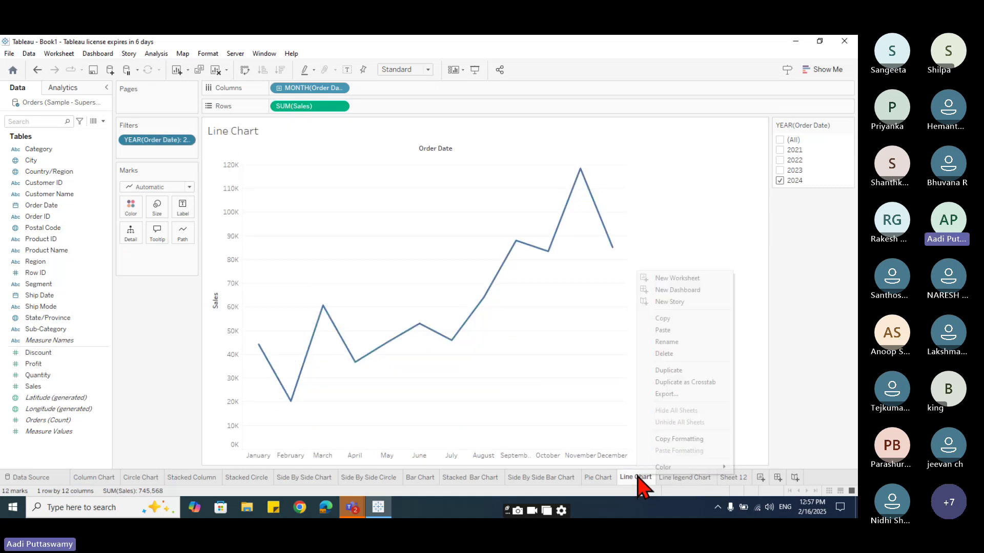
{"action": "left_click", "coordinate": [684, 370]}
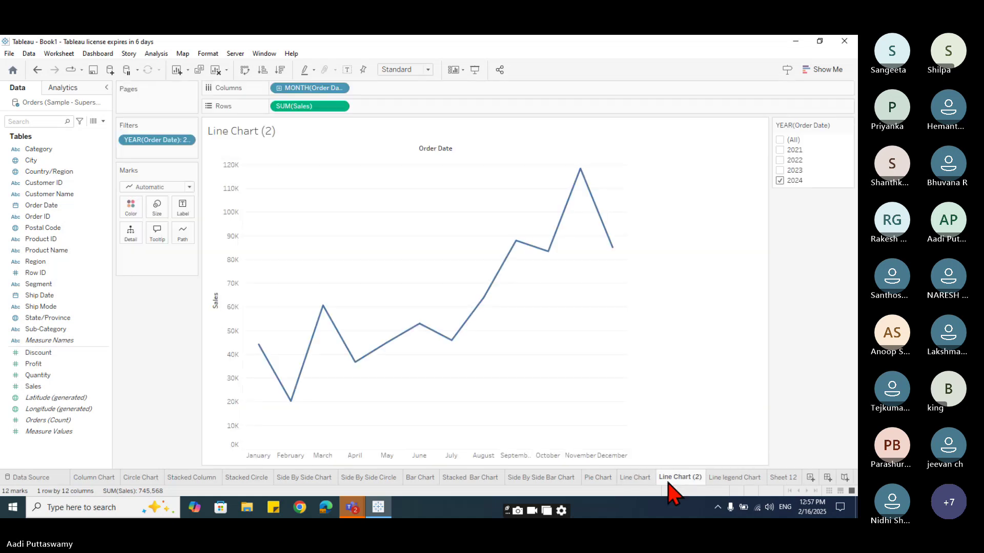
Step: Rename the new line chart copy as Area Chart and convert it to a continuous area chart
{"action": "double_click", "coordinate": [671, 478]}
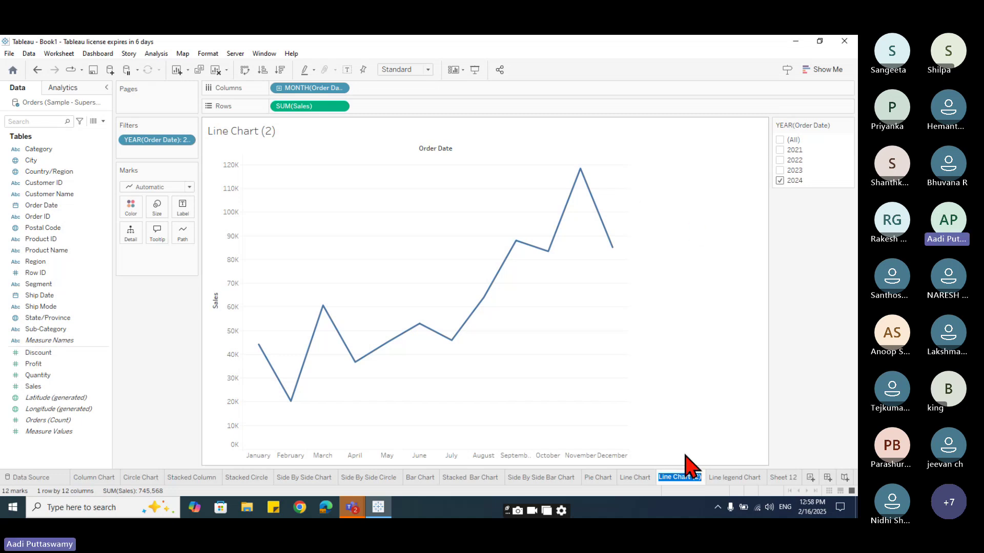
{"action": "type", "text": "Area "}
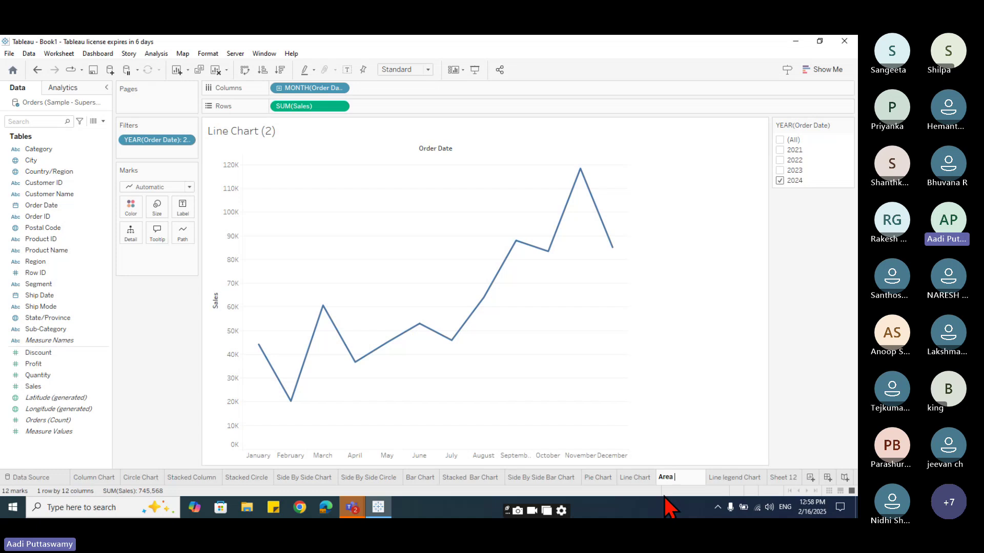
{"action": "type", "text": "Cha"}
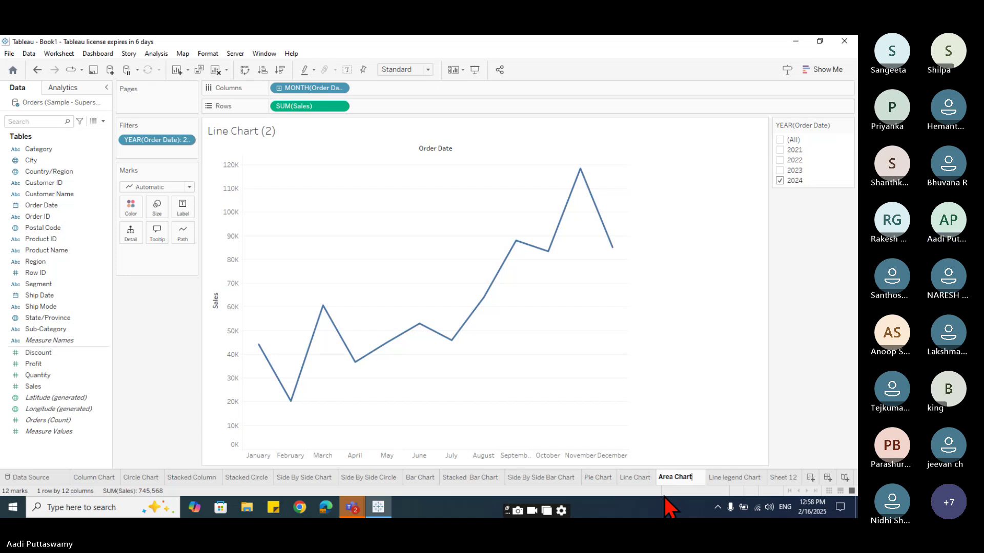
{"action": "type", "text": "rt"}
{"action": "key", "text": "Return"}
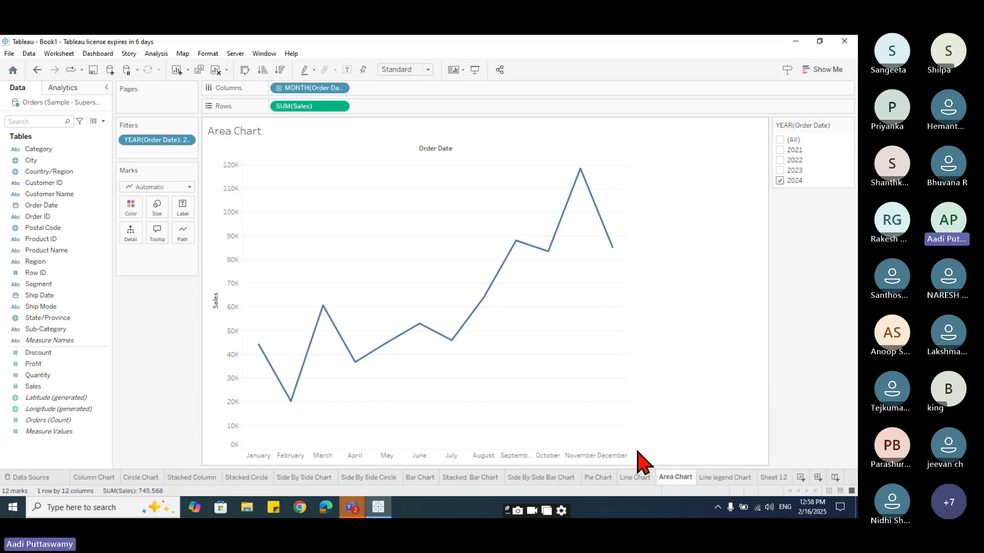
{"action": "left_click", "coordinate": [825, 71]}
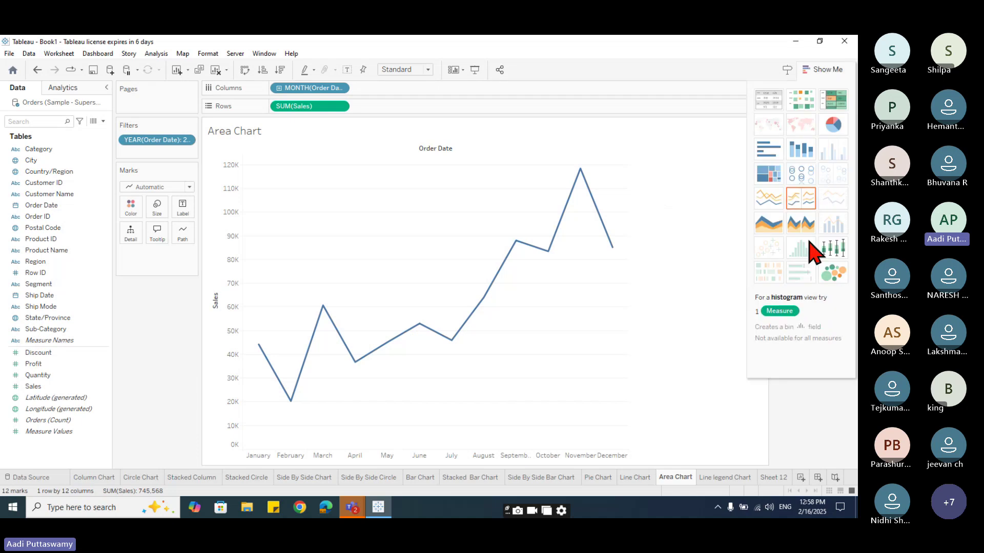
{"action": "left_click", "coordinate": [770, 226]}
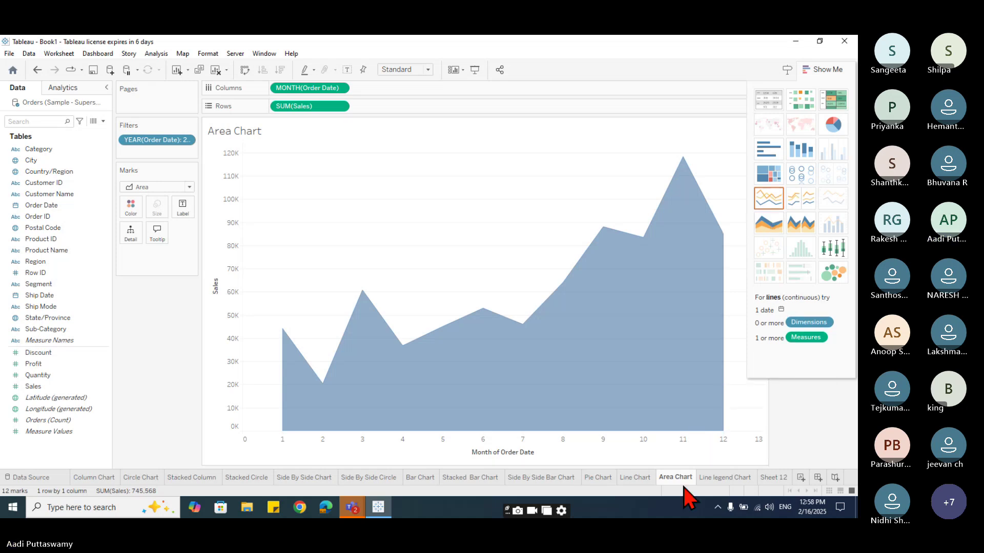
Step: Duplicate the Line legend Chart worksheet
{"action": "left_click", "coordinate": [712, 481]}
{"action": "right_click", "coordinate": [712, 480]}
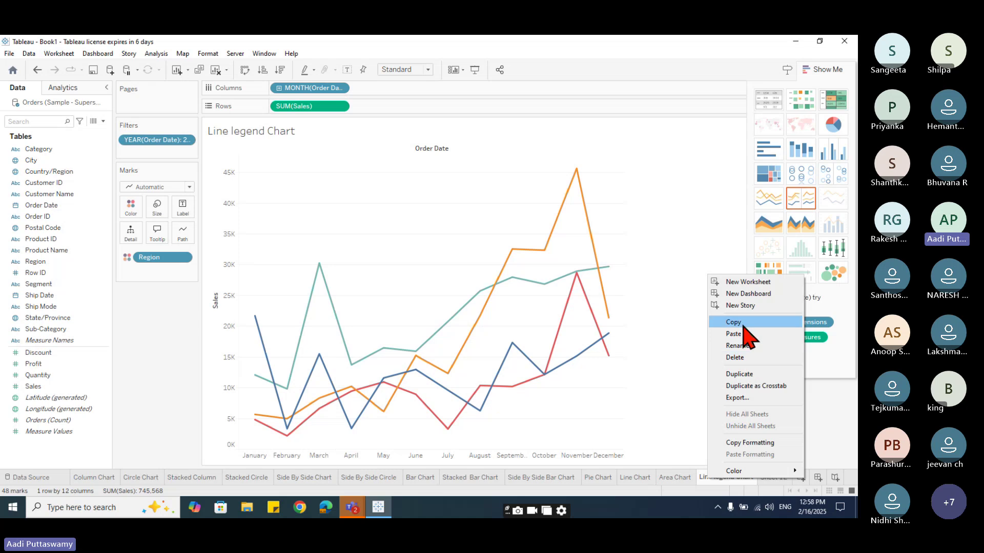
{"action": "left_click", "coordinate": [744, 375]}
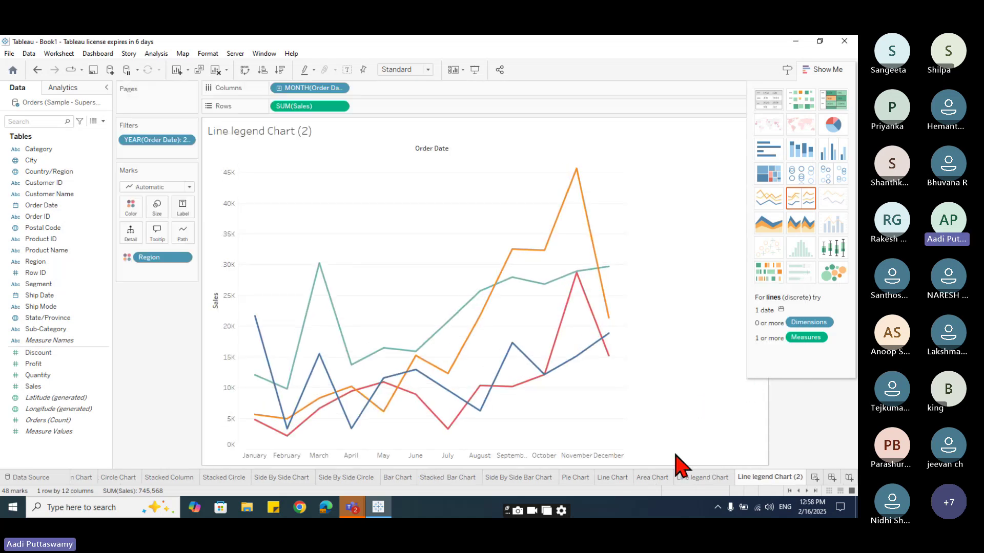
Step: Rename the Line legend Chart copy as Area Legend Chart and convert it to a continuous area chart colored by Region
{"action": "double_click", "coordinate": [748, 476]}
{"action": "type", "text": "Area"}
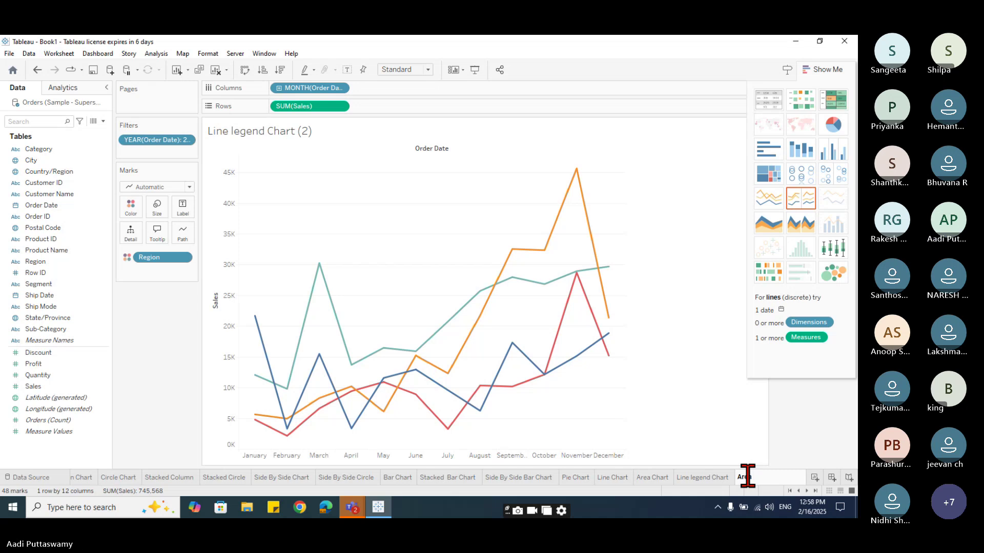
{"action": "type", "text": " Legend Chart"}
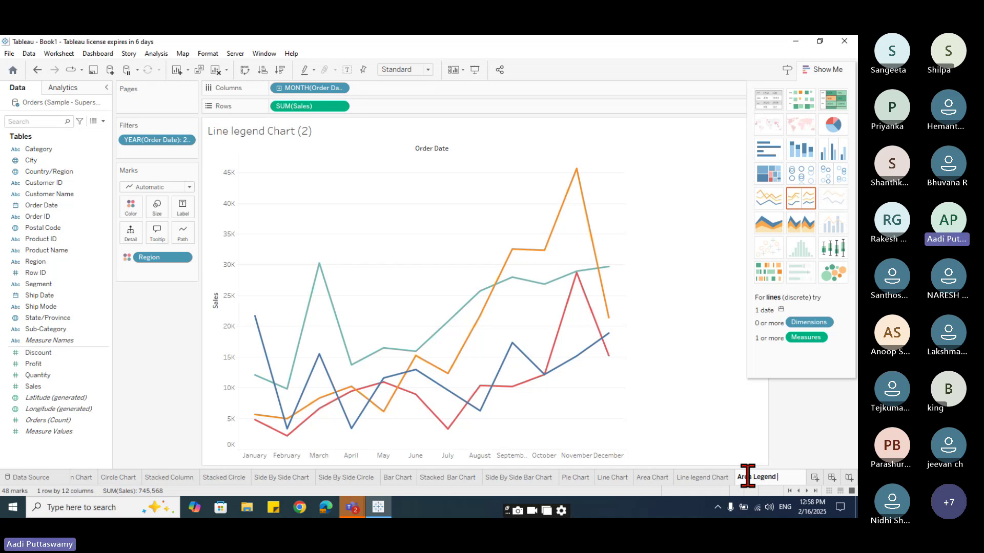
{"action": "key", "text": "Return"}
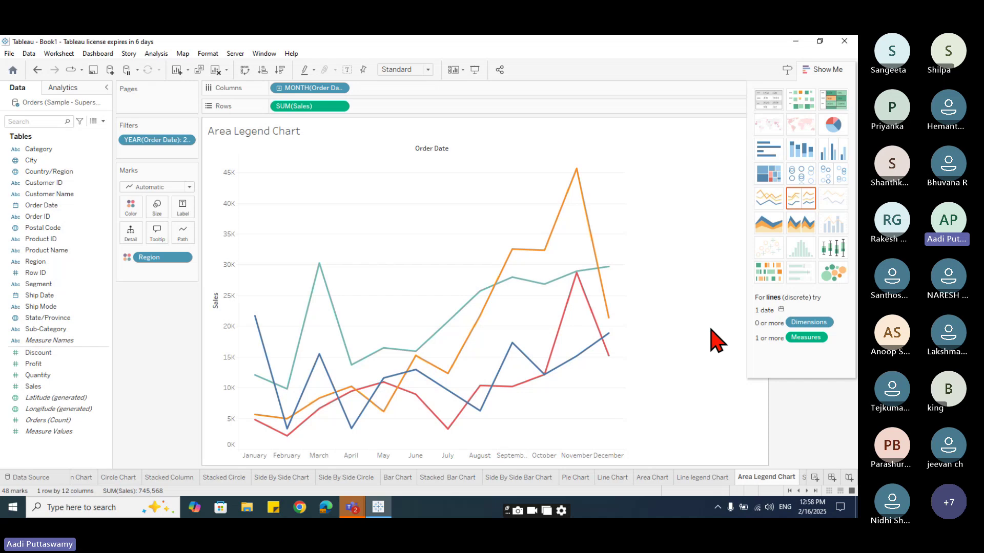
{"action": "left_click", "coordinate": [768, 225]}
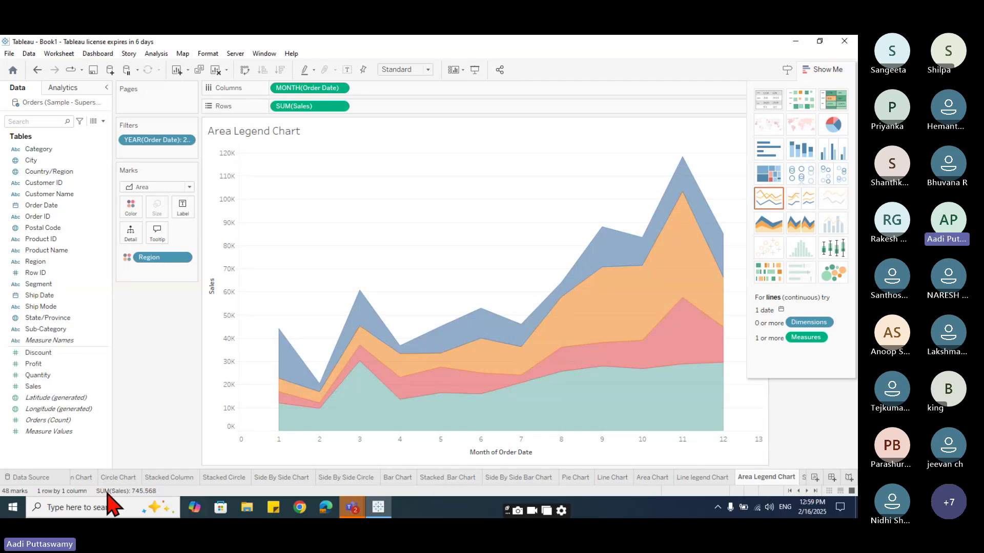
Step: Duplicate the Line Chart worksheet and split the copy by Sub-Category, placed before the month of Order Date in Columns
{"action": "left_click", "coordinate": [814, 478]}
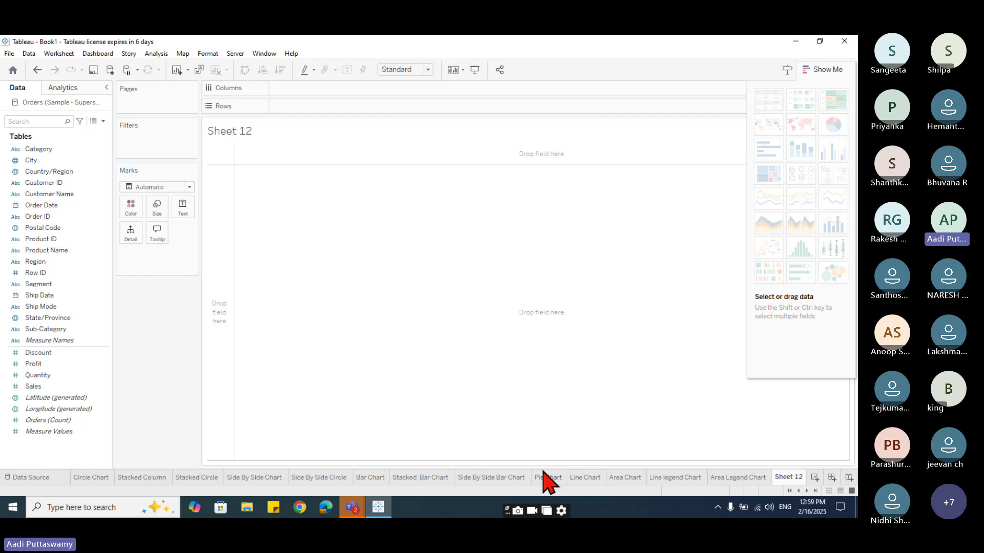
{"action": "left_click", "coordinate": [590, 479]}
{"action": "right_click", "coordinate": [589, 480]}
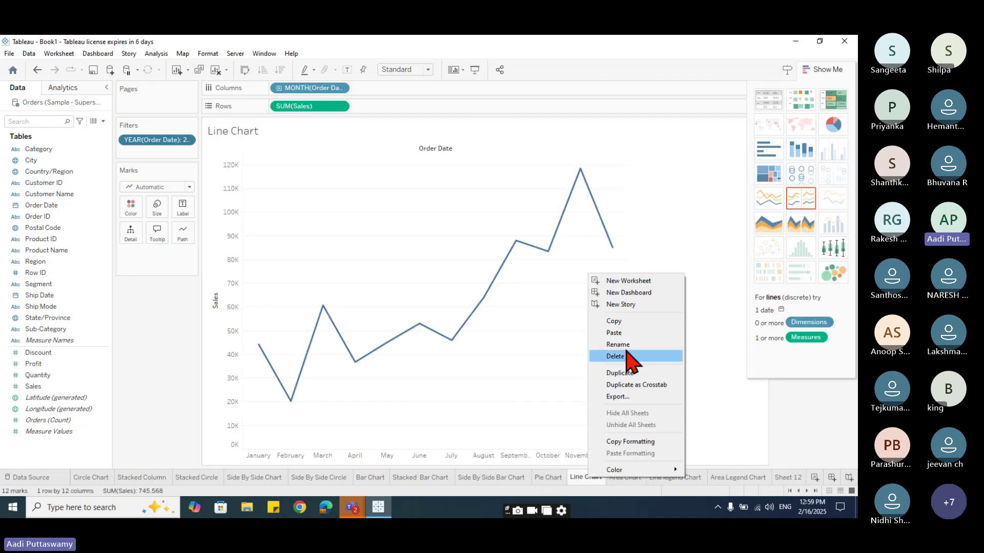
{"action": "left_click", "coordinate": [623, 373]}
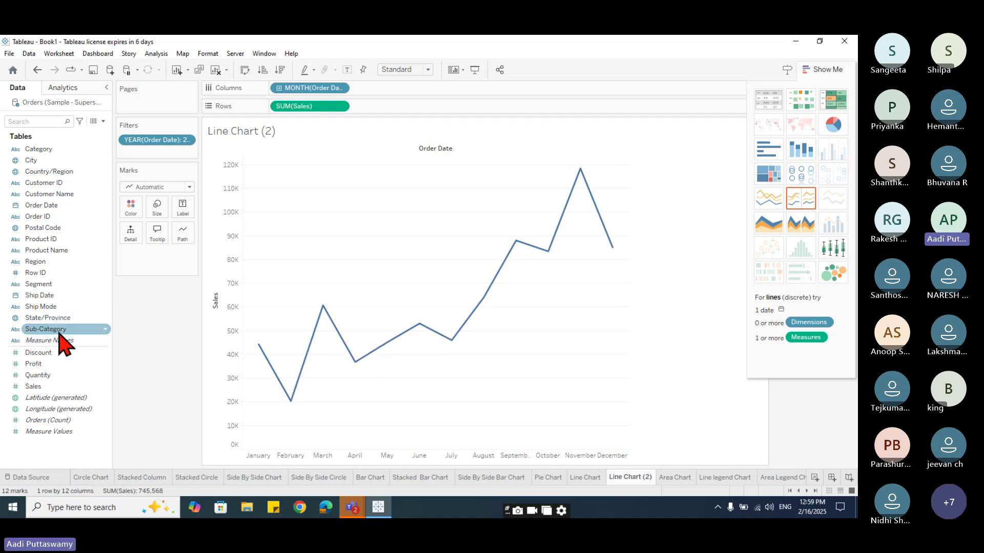
{"action": "left_click_drag", "start_coordinate": [57, 331], "coordinate": [283, 91]}
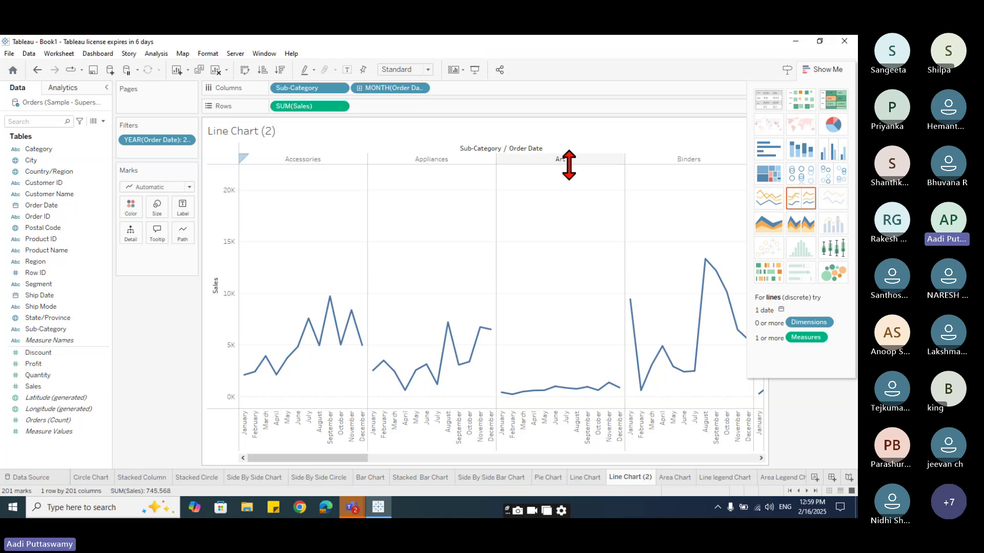
{"action": "mouse_move", "coordinate": [574, 390]}
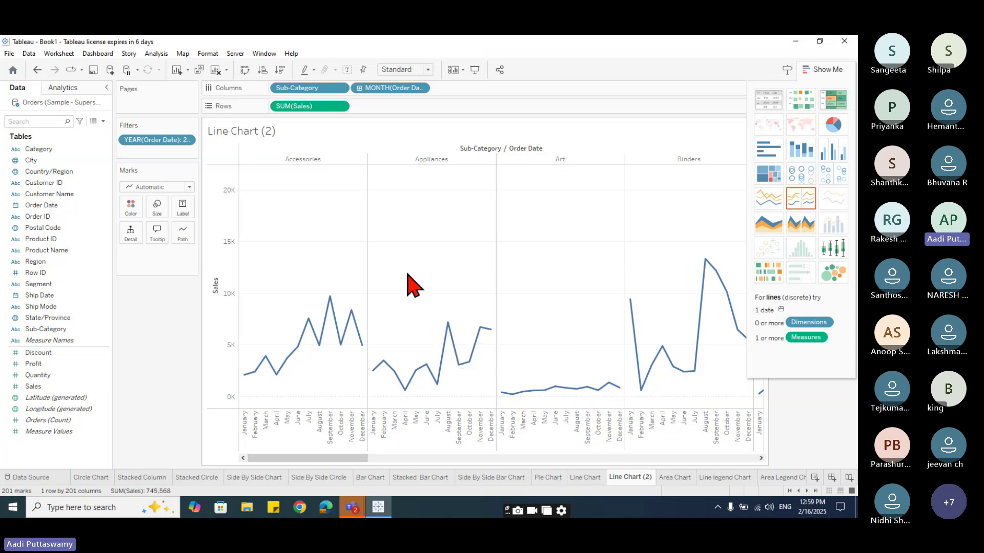
Step: Rearrange the chart with Month of Order Date in Columns and Sub-Category followed by Sales in Rows, and review the Sub-Category lines
{"action": "left_click", "coordinate": [245, 69]}
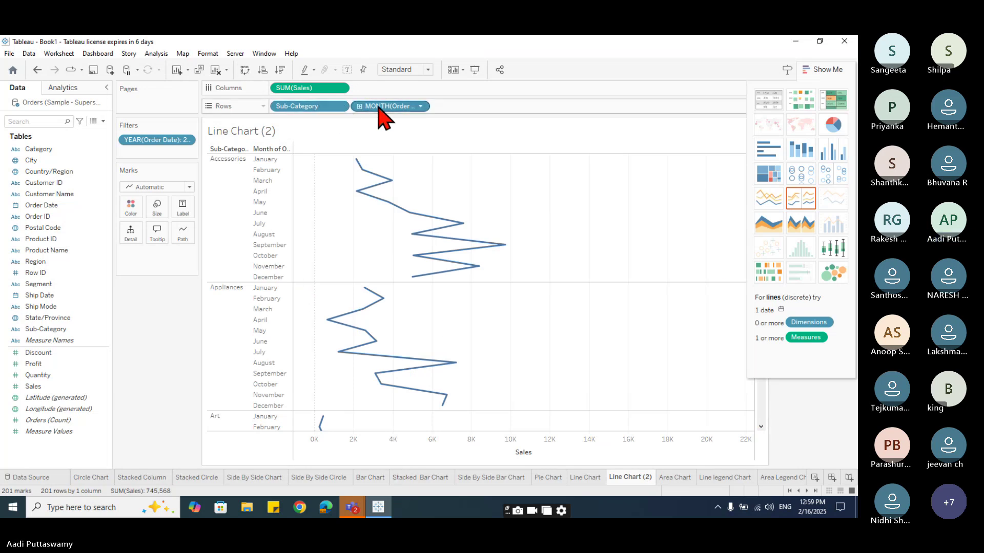
{"action": "left_click_drag", "start_coordinate": [383, 106], "coordinate": [301, 94]}
{"action": "left_click_drag", "start_coordinate": [374, 88], "coordinate": [395, 105]}
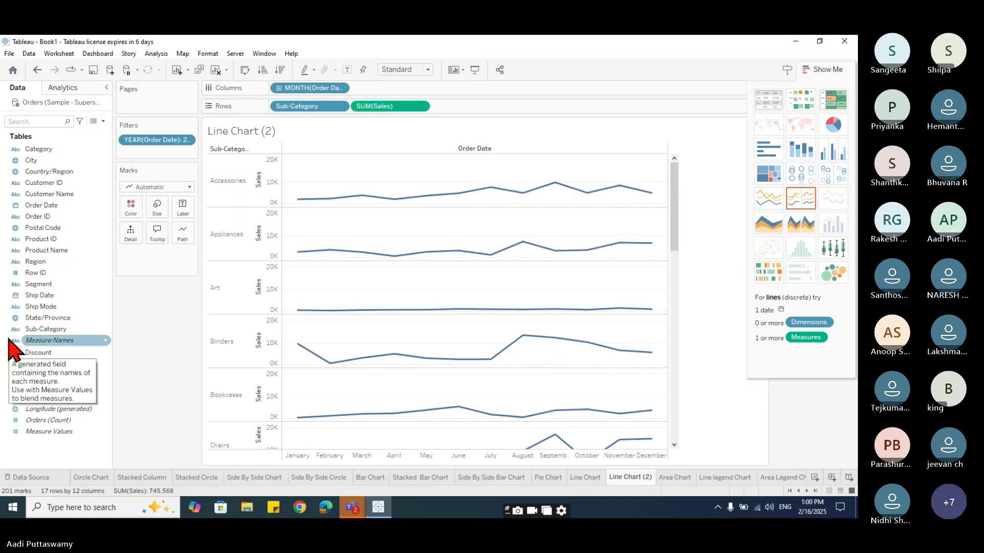
{"action": "left_click", "coordinate": [825, 70]}
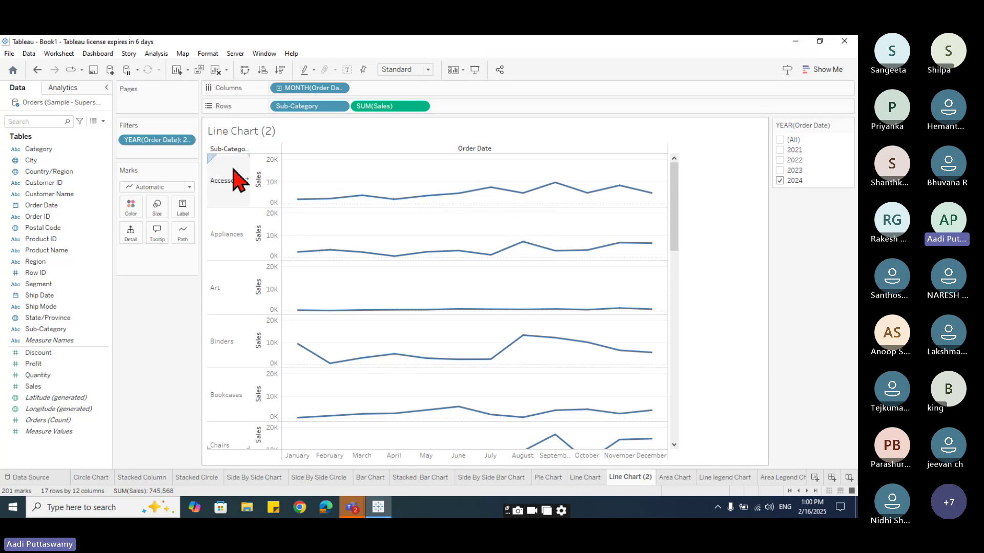
{"action": "scroll", "coordinate": [241, 318], "scroll_direction": "down", "scroll_amount": 10}
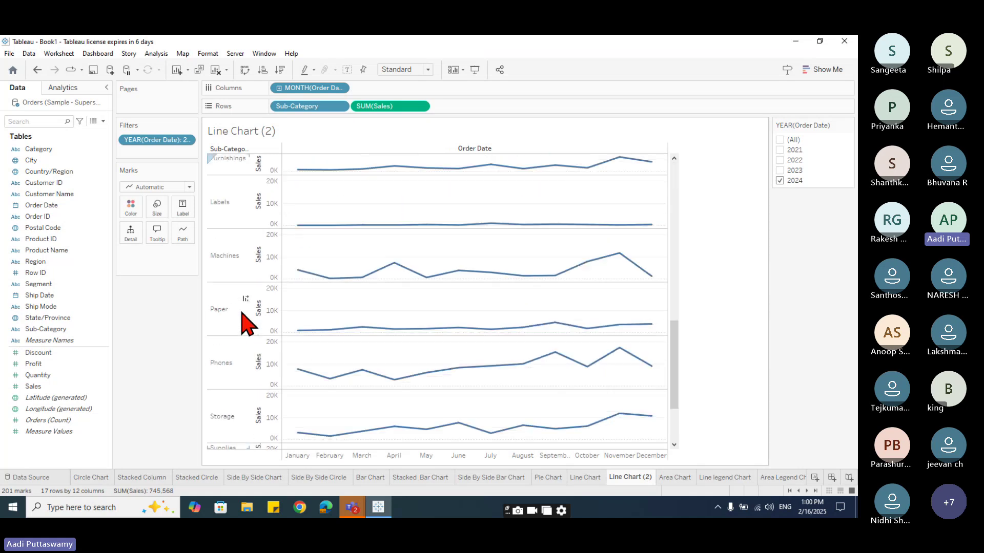
{"action": "scroll", "coordinate": [242, 315], "scroll_direction": "down", "scroll_amount": 3}
{"action": "scroll", "coordinate": [242, 315], "scroll_direction": "up", "scroll_amount": 5}
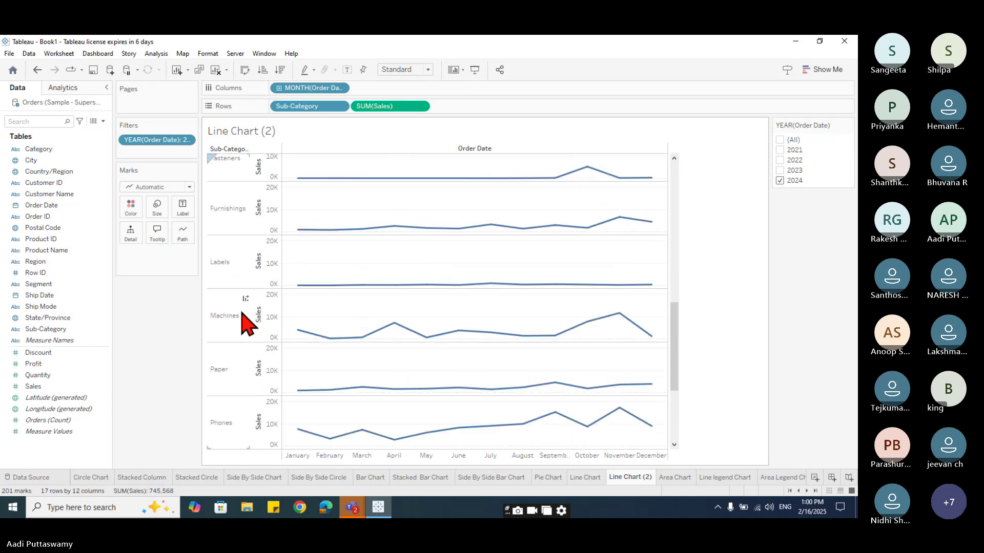
{"action": "scroll", "coordinate": [242, 315], "scroll_direction": "up", "scroll_amount": 6}
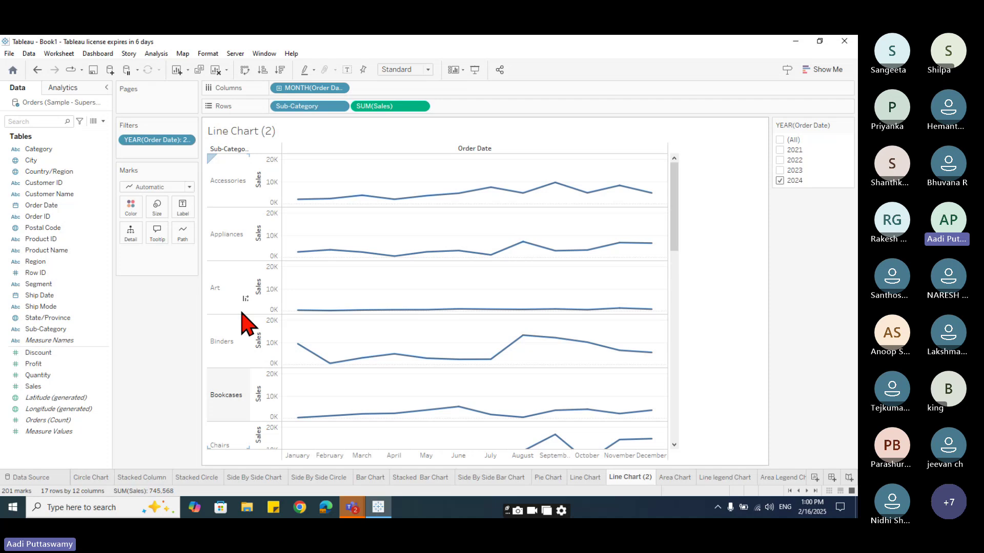
Step: Replace Sub-Category with Region ahead of Sales in Rows and compare the result with the Line legend Chart worksheet
{"action": "left_click_drag", "start_coordinate": [300, 106], "coordinate": [157, 351]}
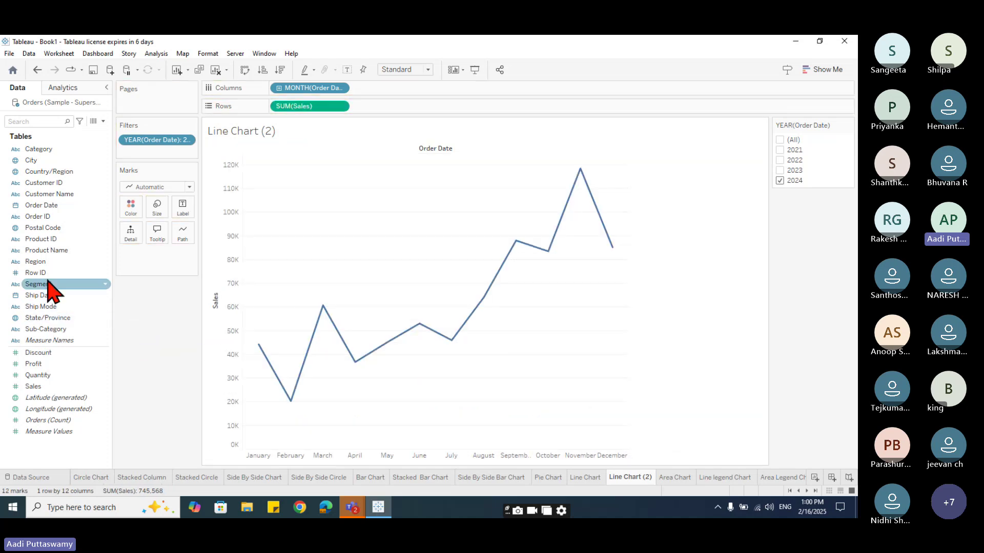
{"action": "left_click_drag", "start_coordinate": [41, 262], "coordinate": [272, 112]}
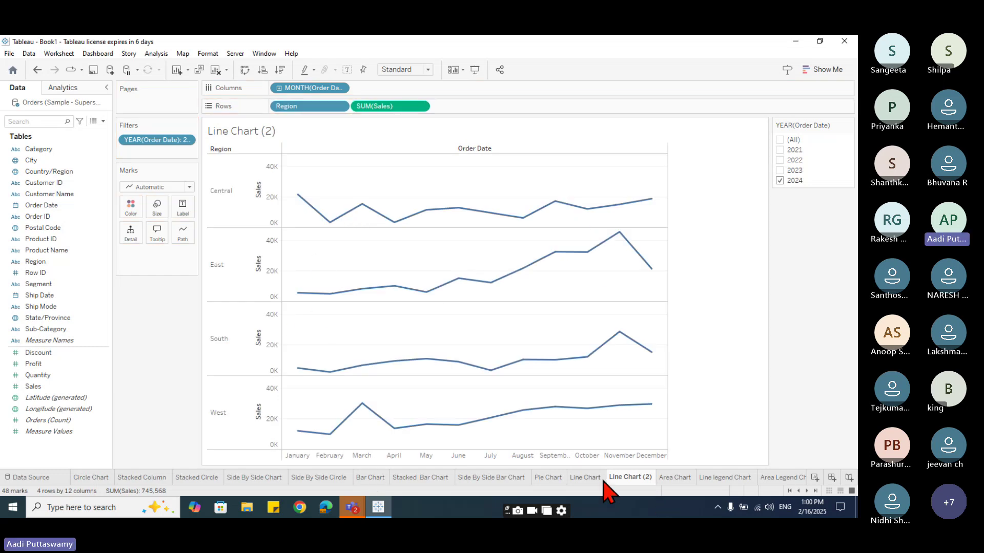
{"action": "left_click", "coordinate": [721, 479]}
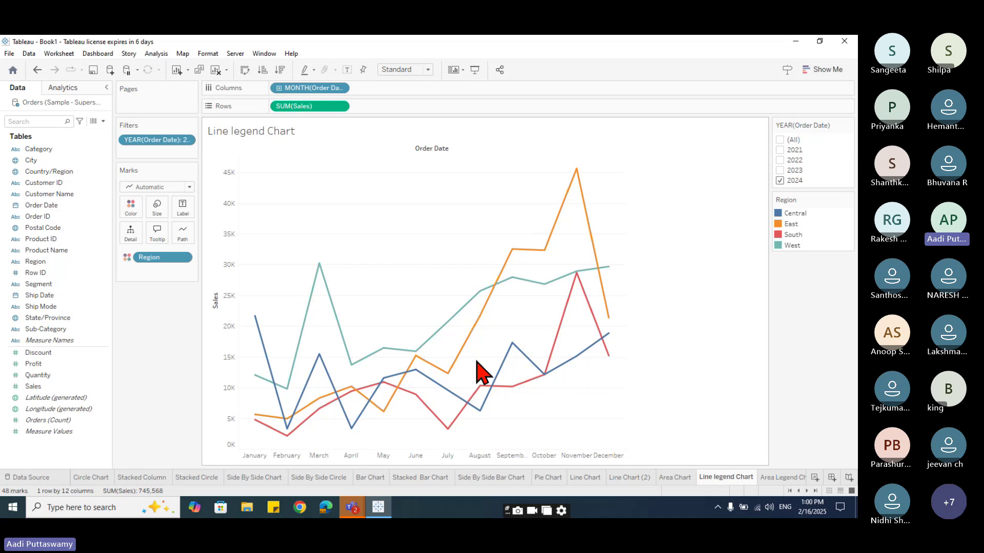
{"action": "left_click", "coordinate": [635, 478]}
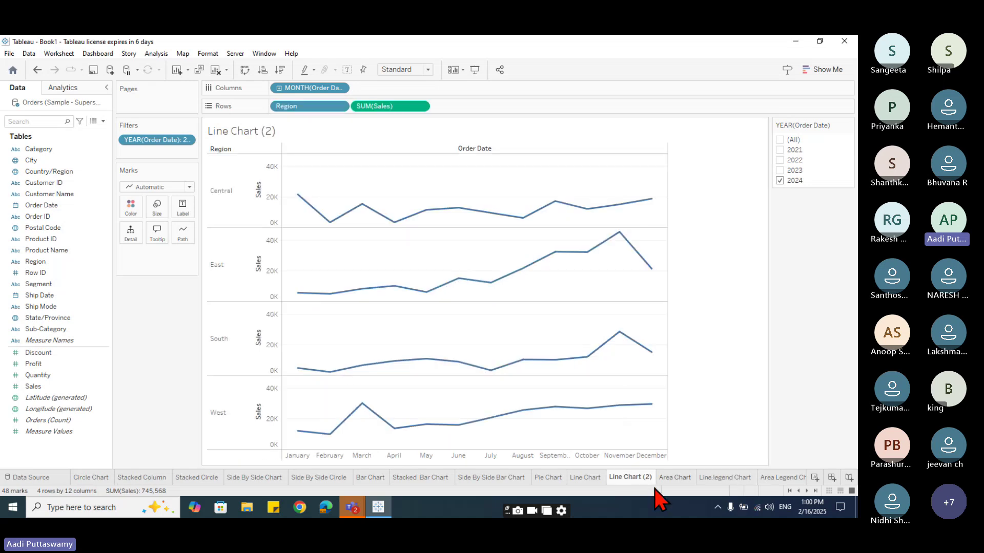
Step: Rename the Line Chart (2) worksheet as Sparklines
{"action": "double_click", "coordinate": [626, 478]}
{"action": "type", "text": "Sp"}
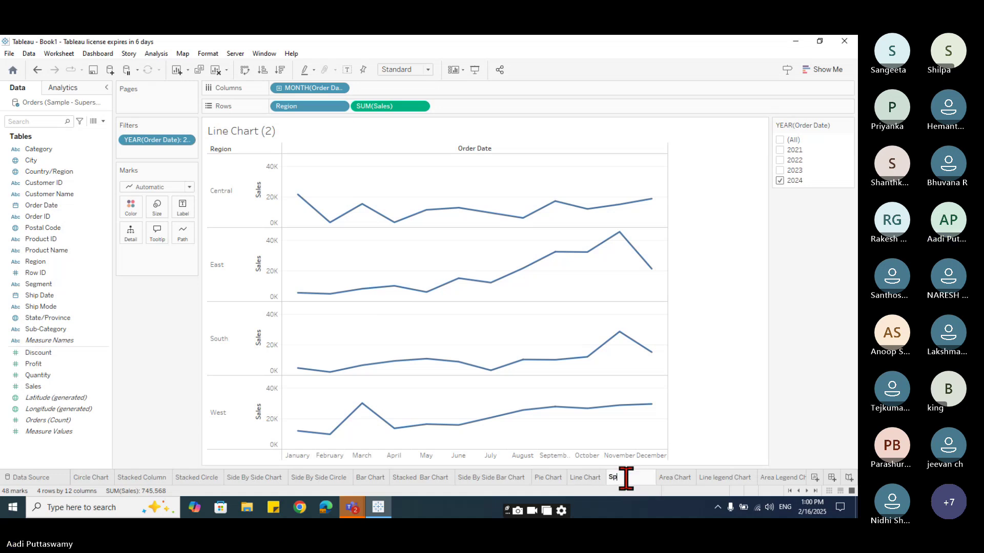
{"action": "type", "text": "arklines"}
{"action": "key", "text": "Return"}
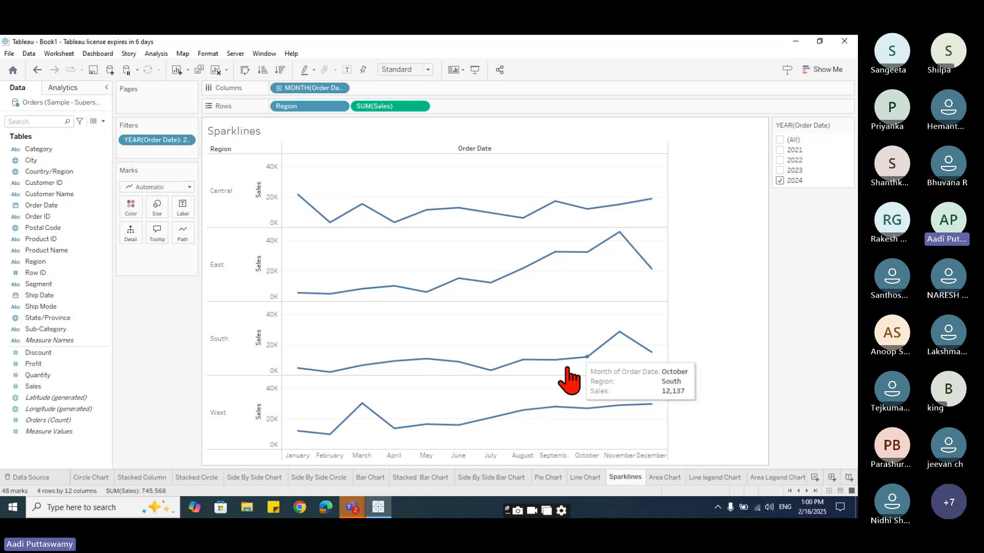
Step: Try different years in the Order Date year filter, including 2021 and 2023, and return the selection to 2024
{"action": "left_click", "coordinate": [779, 181]}
{"action": "left_click", "coordinate": [780, 140]}
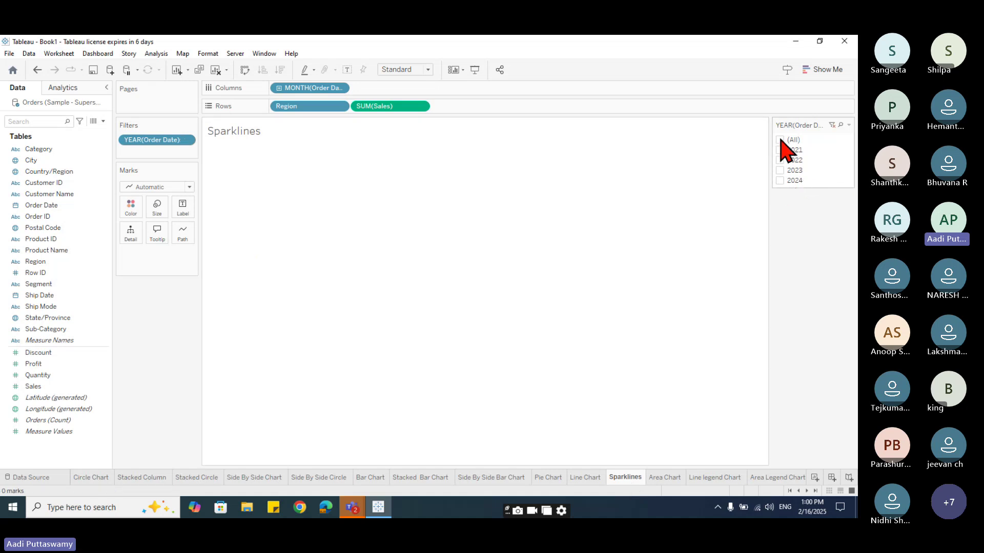
{"action": "left_click", "coordinate": [779, 140]}
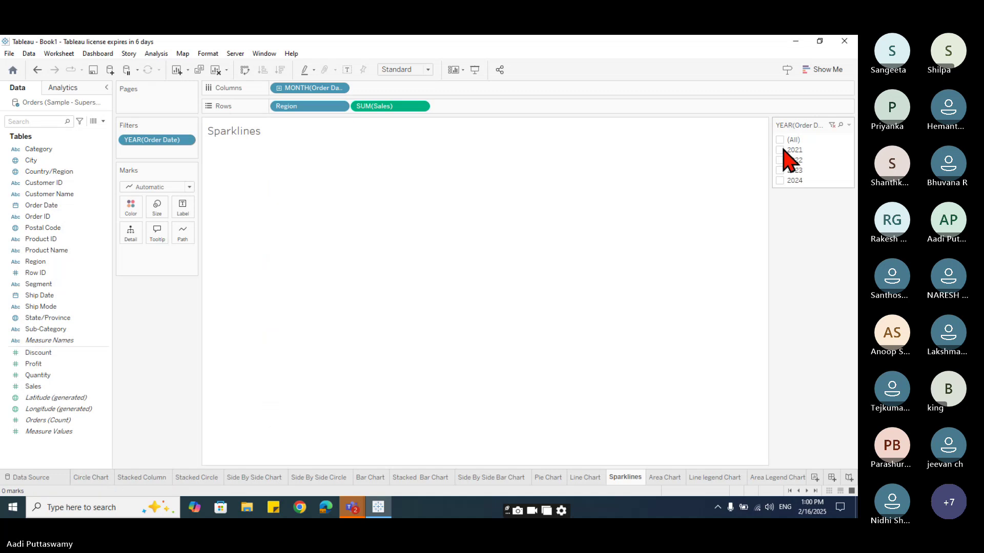
{"action": "left_click", "coordinate": [780, 150]}
{"action": "left_click", "coordinate": [779, 150]}
{"action": "left_click", "coordinate": [780, 160]}
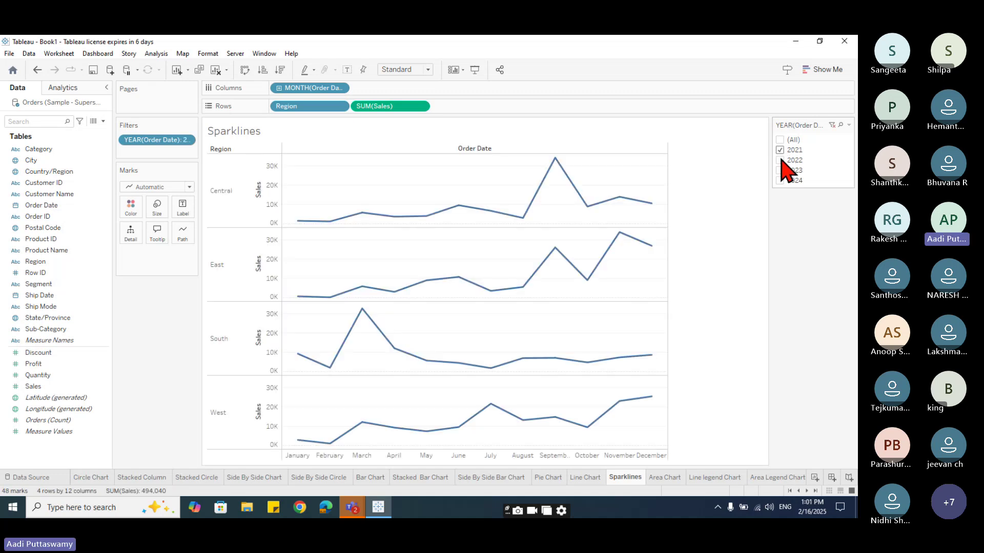
{"action": "left_click", "coordinate": [779, 170]}
{"action": "left_click", "coordinate": [780, 159]}
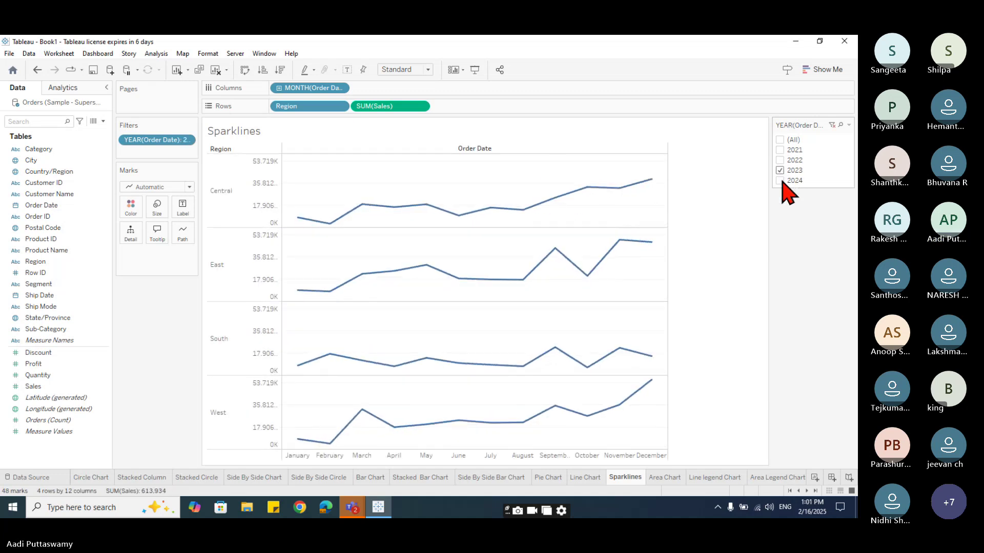
{"action": "left_click", "coordinate": [780, 181]}
{"action": "left_click", "coordinate": [780, 170]}
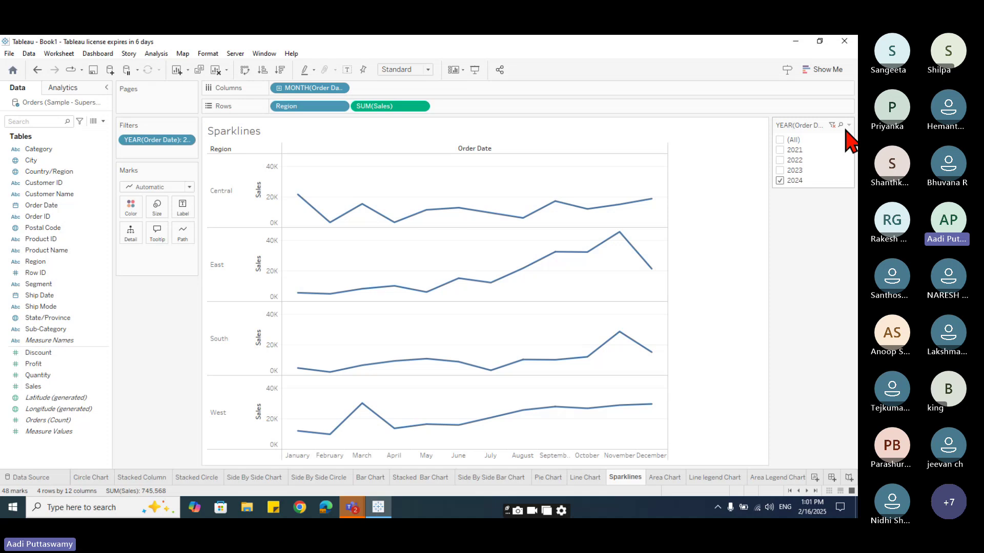
Step: Switch the Order Date year filter to a single-value dropdown and test it with 2021 and 2023, ending on 2024
{"action": "left_click", "coordinate": [848, 125]}
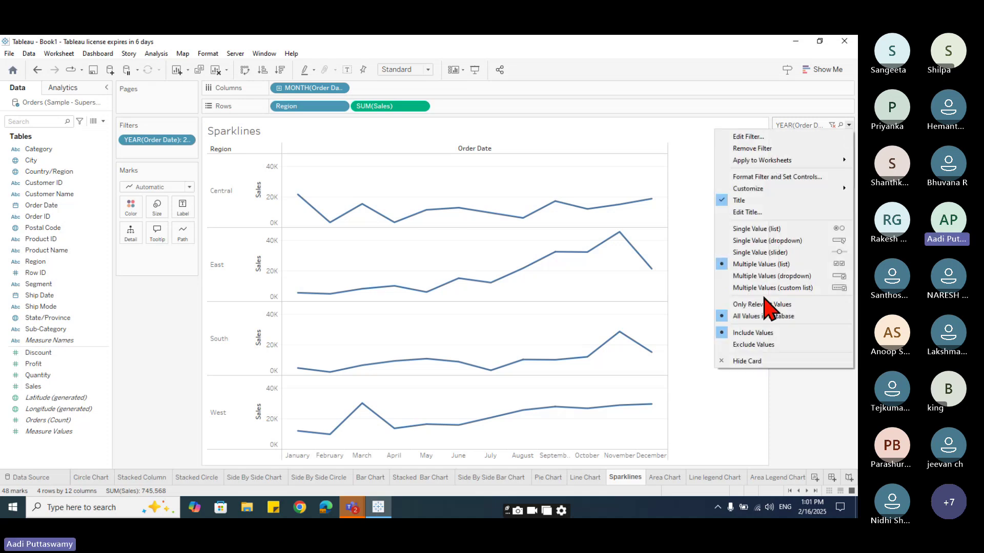
{"action": "left_click", "coordinate": [789, 241]}
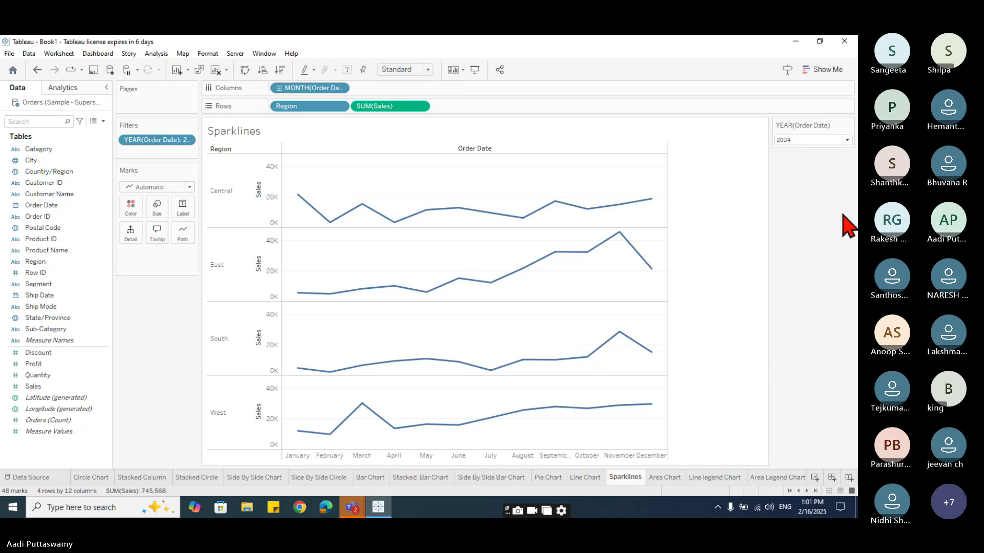
{"action": "left_click", "coordinate": [844, 142]}
{"action": "left_click", "coordinate": [809, 161]}
{"action": "left_click", "coordinate": [844, 141]}
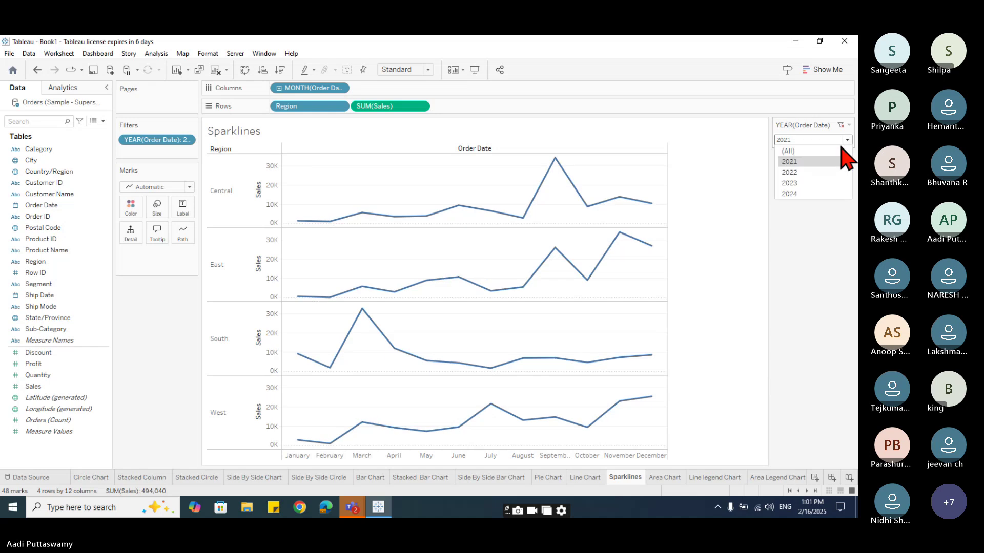
{"action": "left_click", "coordinate": [792, 183]}
{"action": "left_click", "coordinate": [847, 140]}
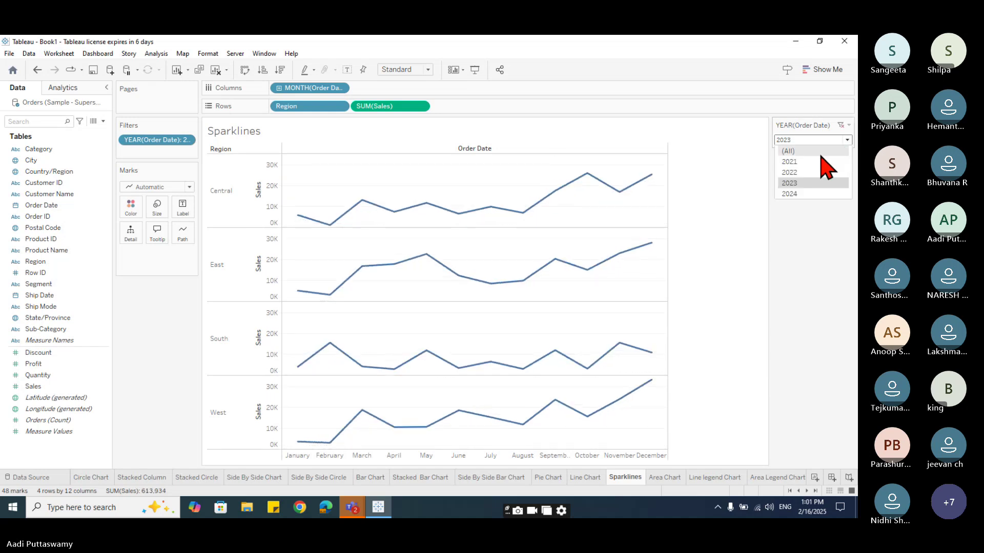
{"action": "left_click", "coordinate": [789, 194]}
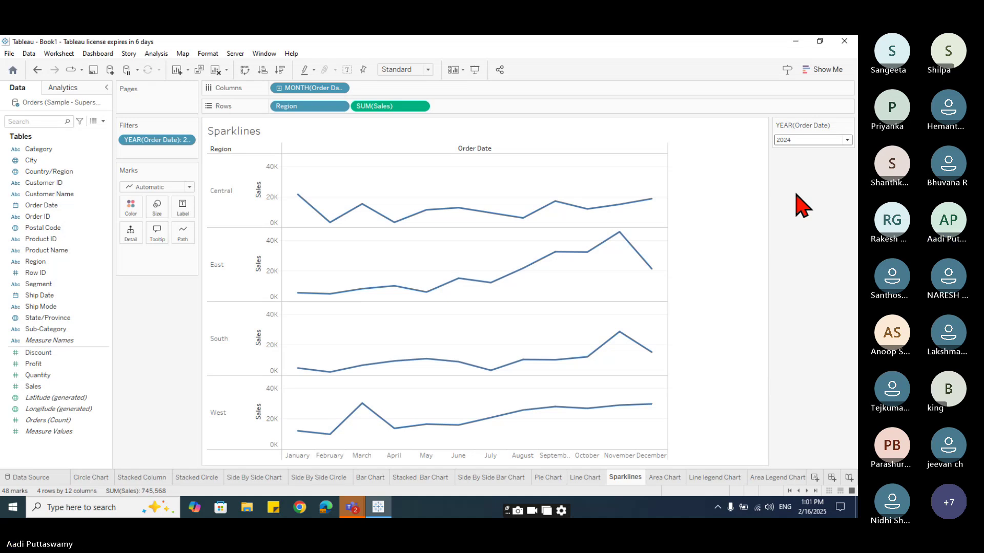
Step: Create a new worksheet after Area Legend Chart and plot Sales in Columns against Profit in Rows
{"action": "left_click", "coordinate": [792, 478]}
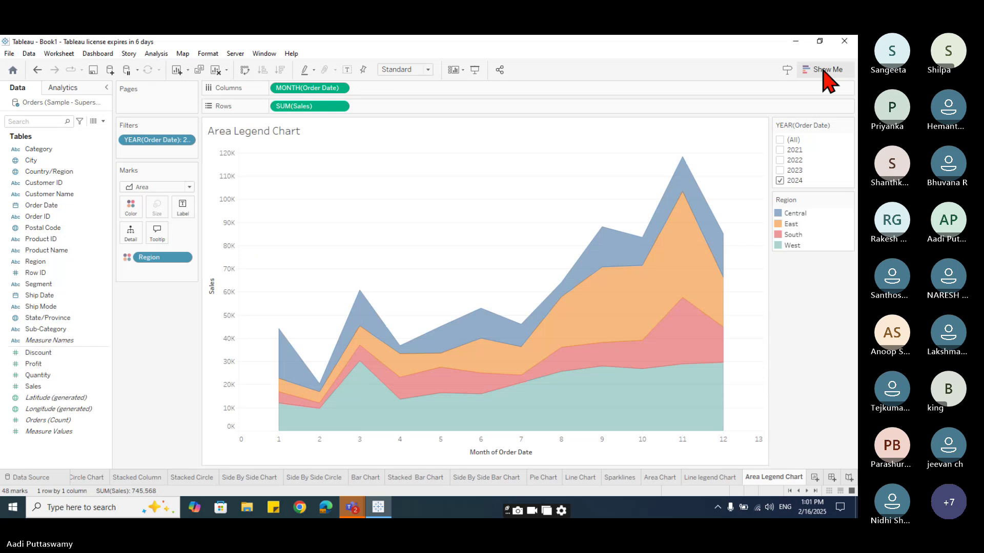
{"action": "left_click", "coordinate": [822, 70]}
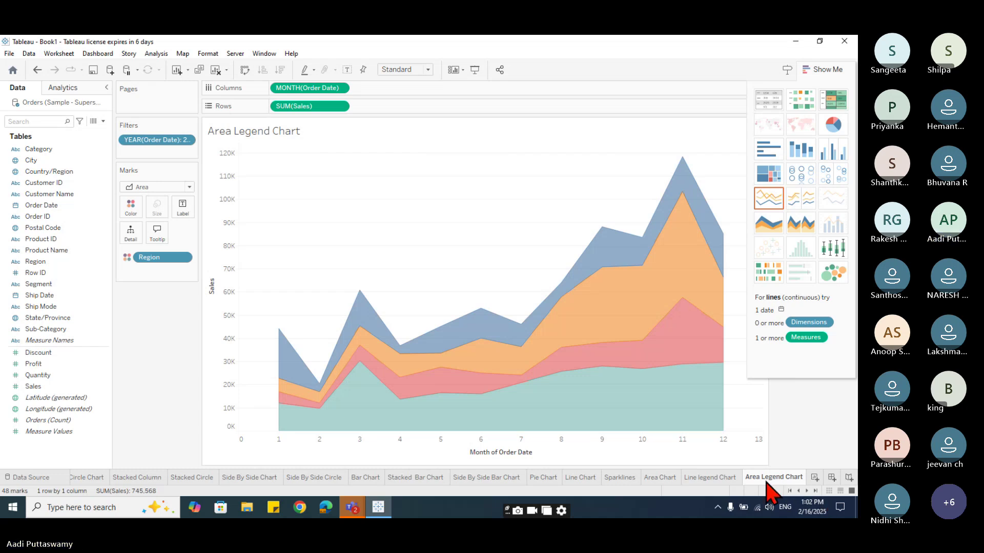
{"action": "left_click", "coordinate": [814, 478]}
{"action": "left_click", "coordinate": [61, 387]}
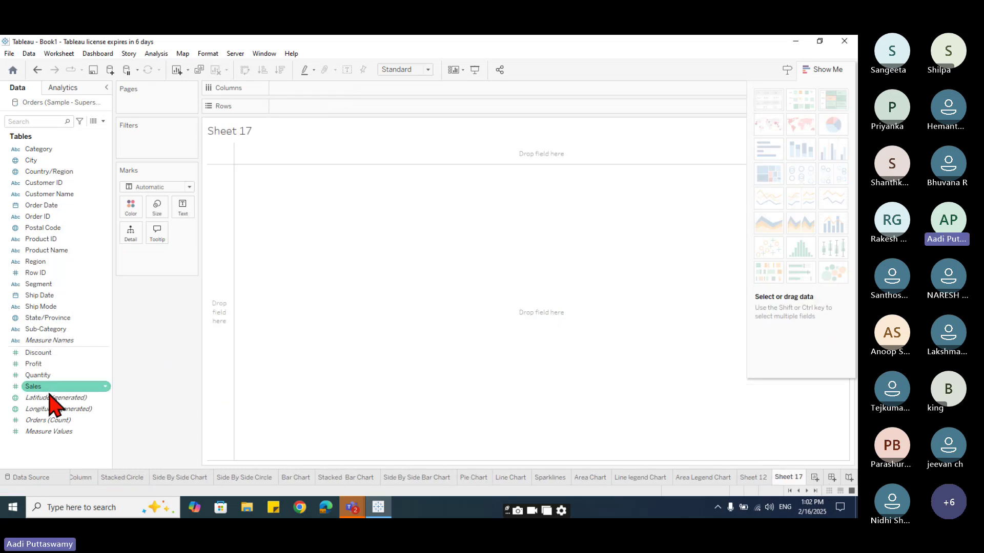
{"action": "left_click_drag", "start_coordinate": [48, 389], "coordinate": [312, 94]}
{"action": "left_click", "coordinate": [37, 376]}
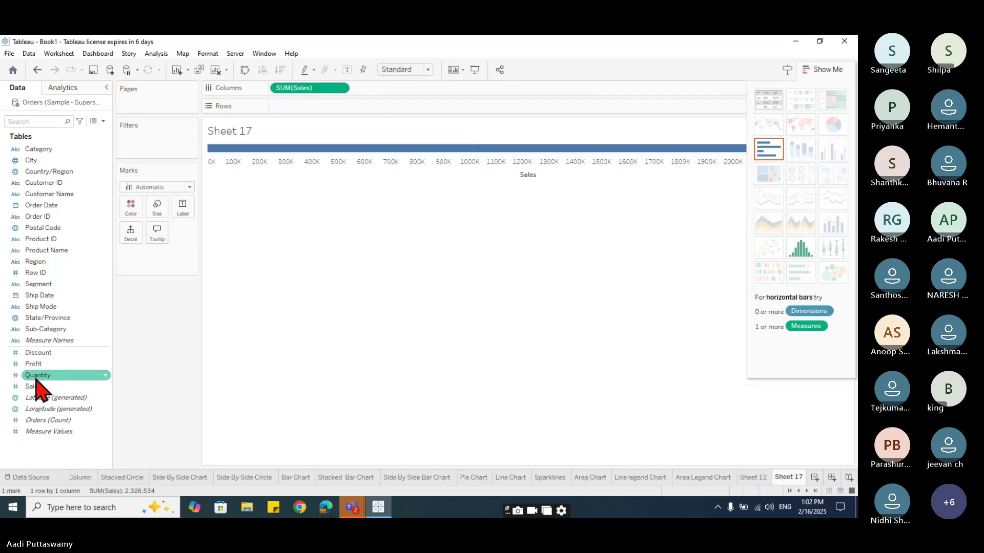
{"action": "left_click_drag", "start_coordinate": [33, 364], "coordinate": [313, 107]}
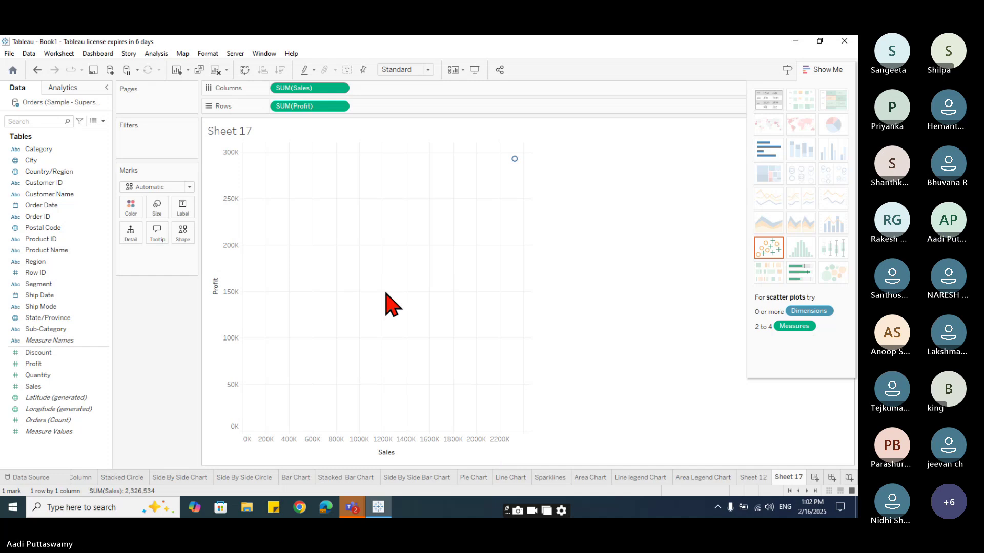
Step: Color the Sales versus Profit scatter plot marks by State/Province
{"action": "mouse_move", "coordinate": [514, 160]}
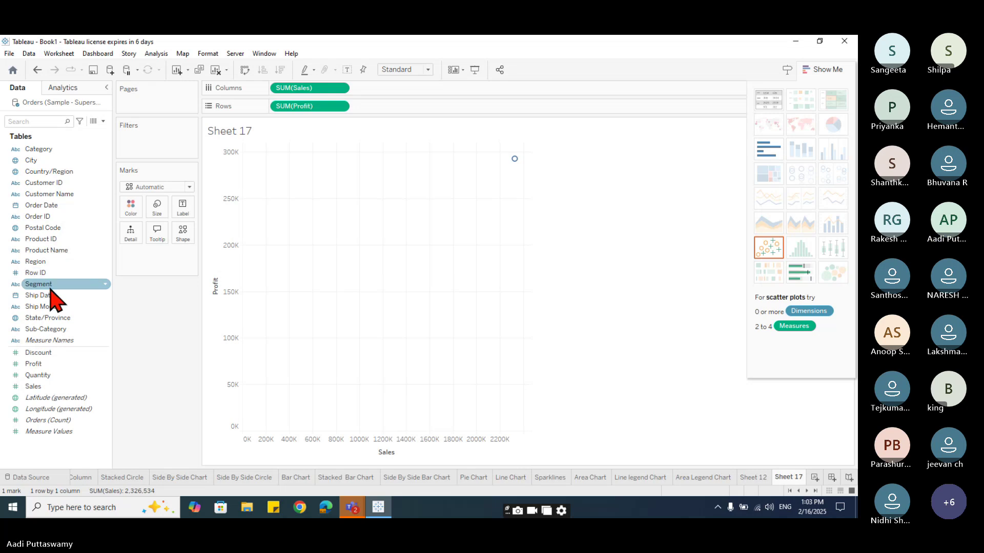
{"action": "left_click", "coordinate": [25, 318]}
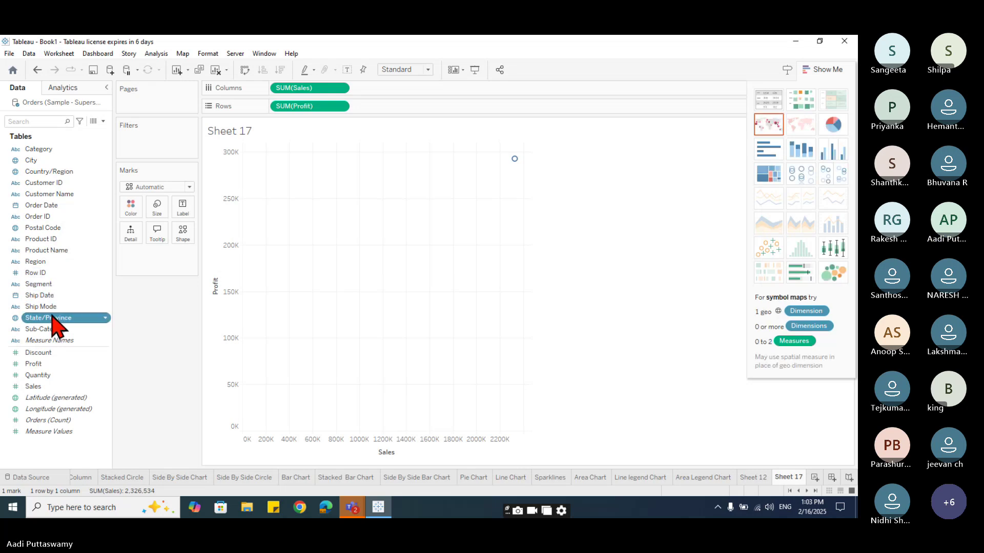
{"action": "left_click_drag", "start_coordinate": [57, 319], "coordinate": [135, 215]}
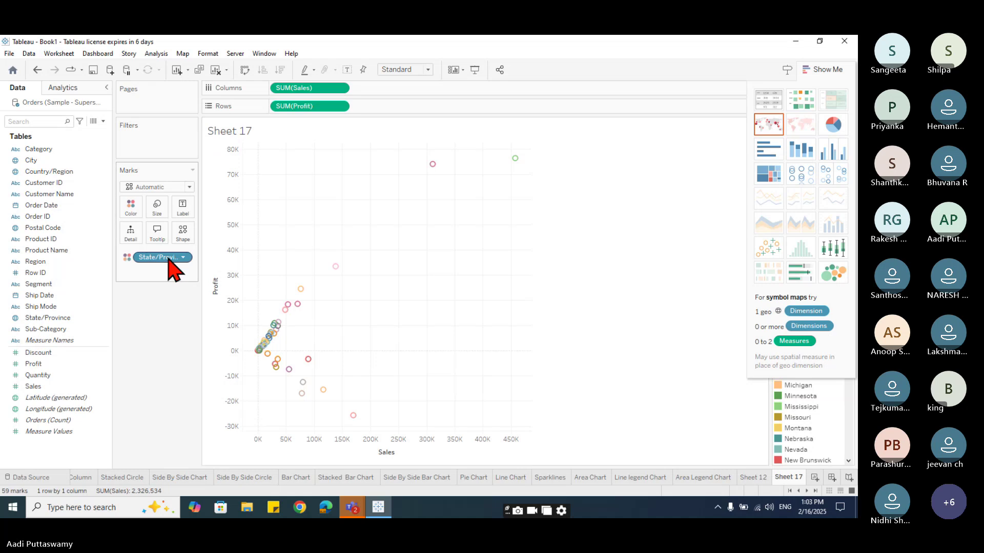
Step: Try splitting the scatter plot by State/Province in Columns and in Rows, and return the field to Color
{"action": "left_click_drag", "start_coordinate": [163, 258], "coordinate": [274, 93]}
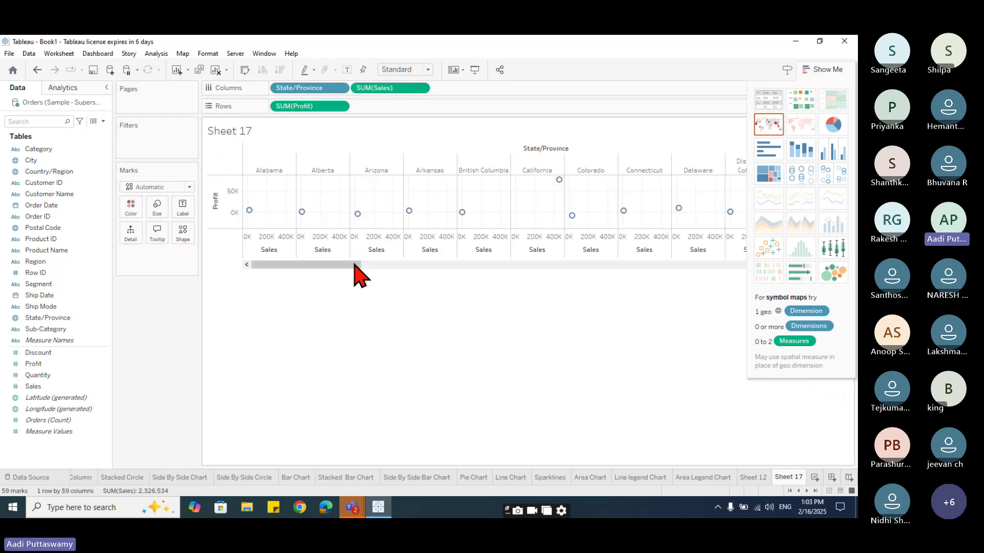
{"action": "left_click_drag", "start_coordinate": [355, 266], "coordinate": [238, 277]}
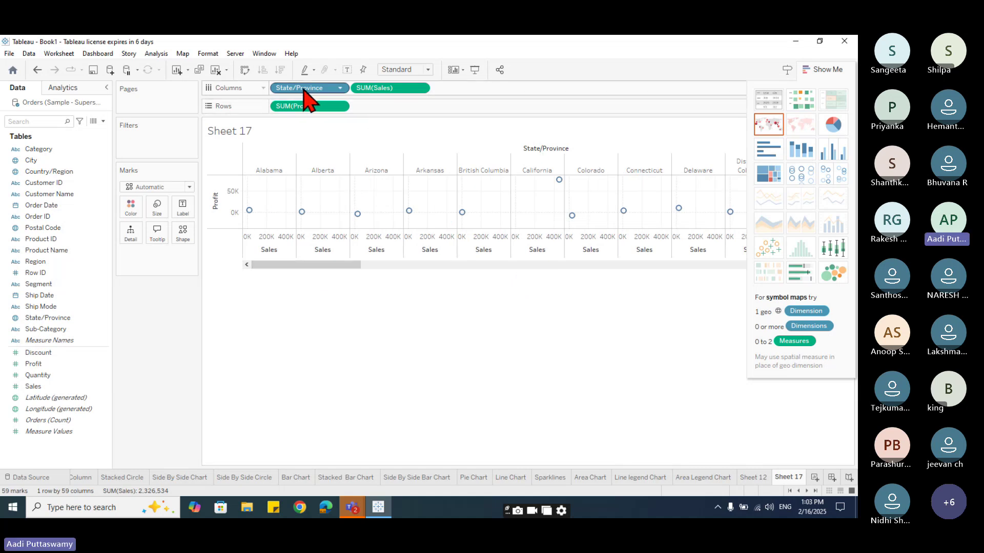
{"action": "left_click_drag", "start_coordinate": [303, 92], "coordinate": [279, 134]}
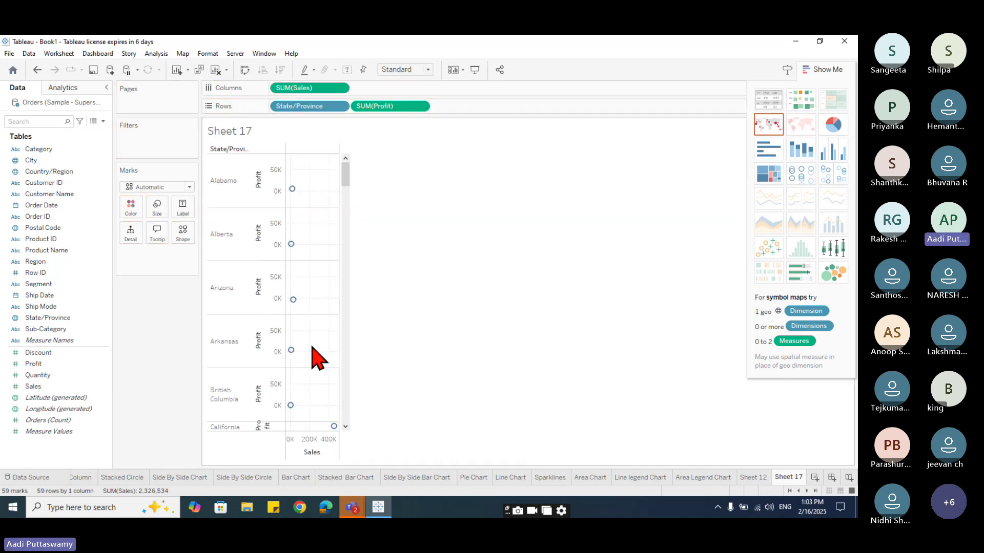
{"action": "scroll", "coordinate": [316, 389], "scroll_direction": "down", "scroll_amount": 5}
{"action": "scroll", "coordinate": [317, 392], "scroll_direction": "up", "scroll_amount": 3}
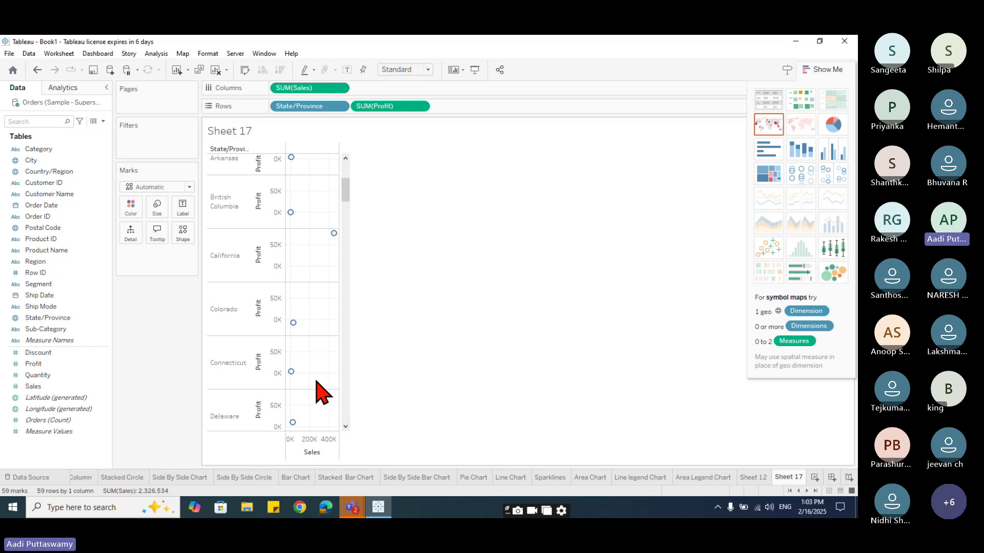
{"action": "left_click_drag", "start_coordinate": [296, 106], "coordinate": [126, 210]}
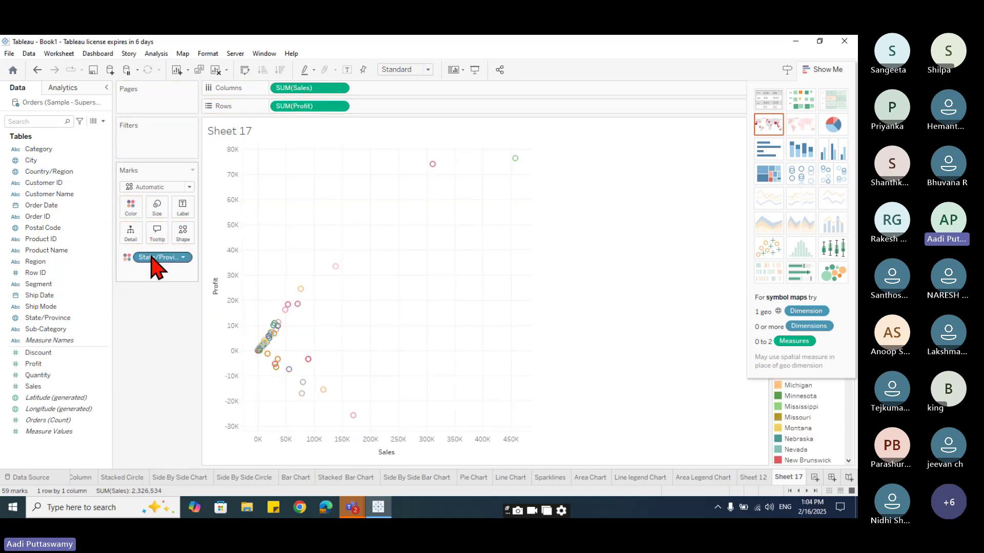
Step: Move State/Province from Color to Detail and color the scatter plot marks by Region
{"action": "left_click_drag", "start_coordinate": [154, 259], "coordinate": [130, 233]}
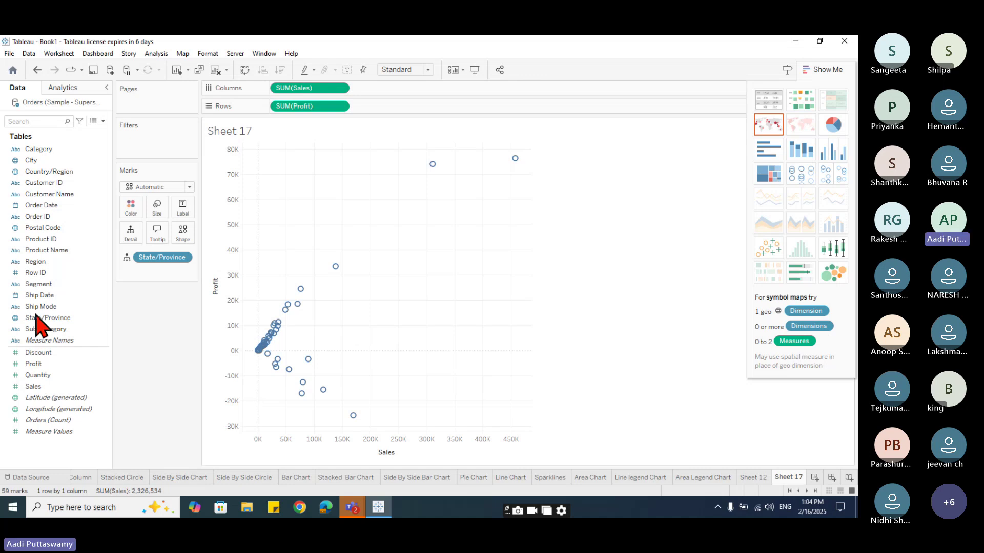
{"action": "left_click_drag", "start_coordinate": [41, 262], "coordinate": [137, 208]}
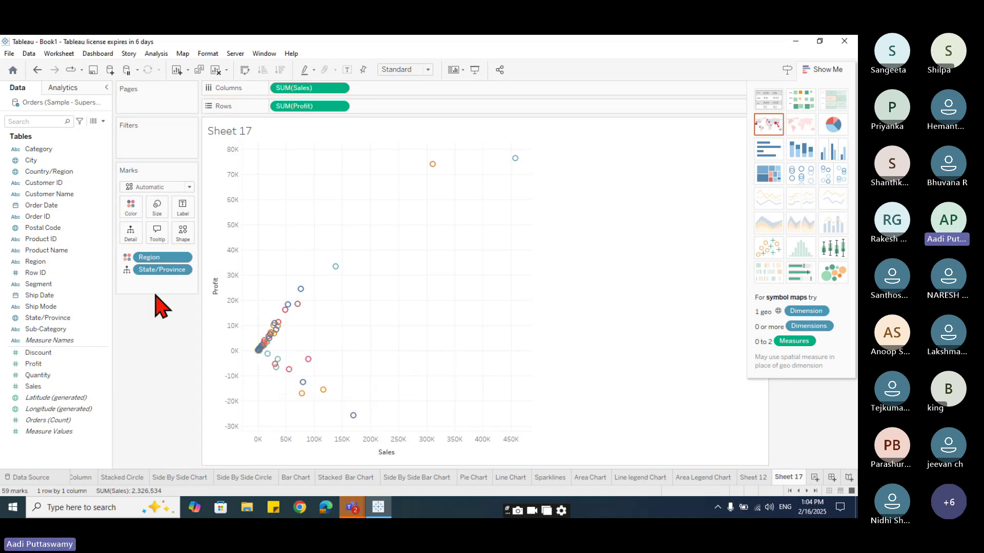
Step: Add a Region filter with all regions selected and show its filter control
{"action": "left_click_drag", "start_coordinate": [37, 262], "coordinate": [141, 143]}
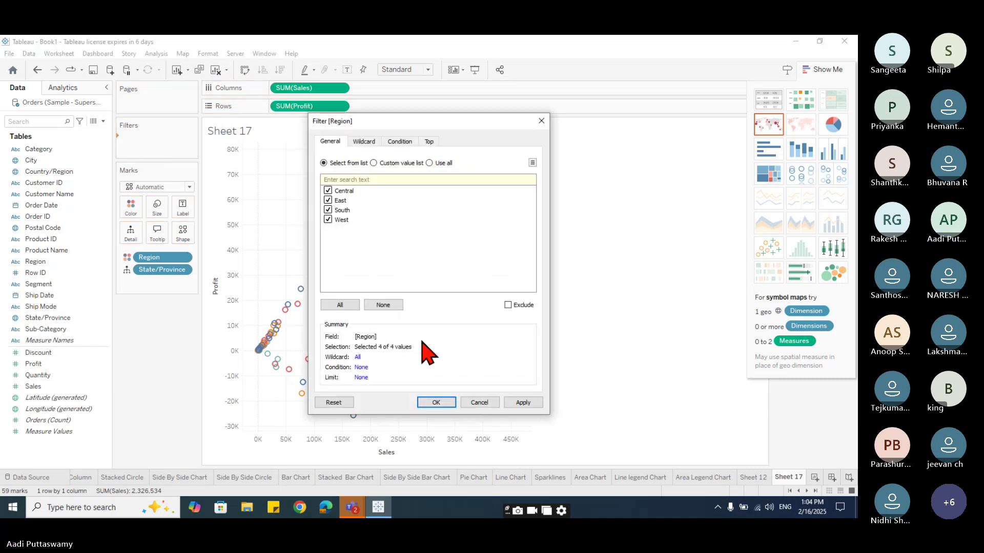
{"action": "left_click", "coordinate": [340, 306]}
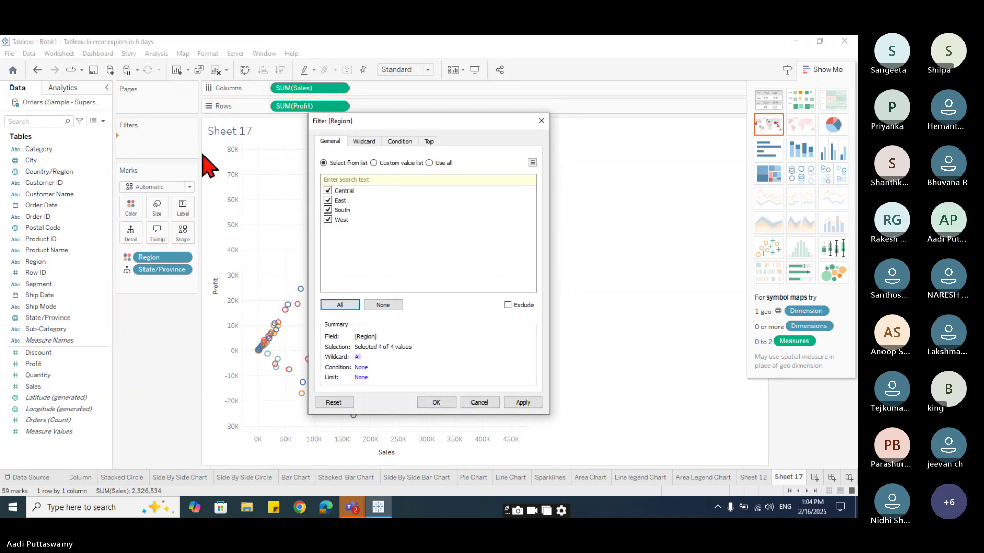
{"action": "left_click", "coordinate": [434, 402]}
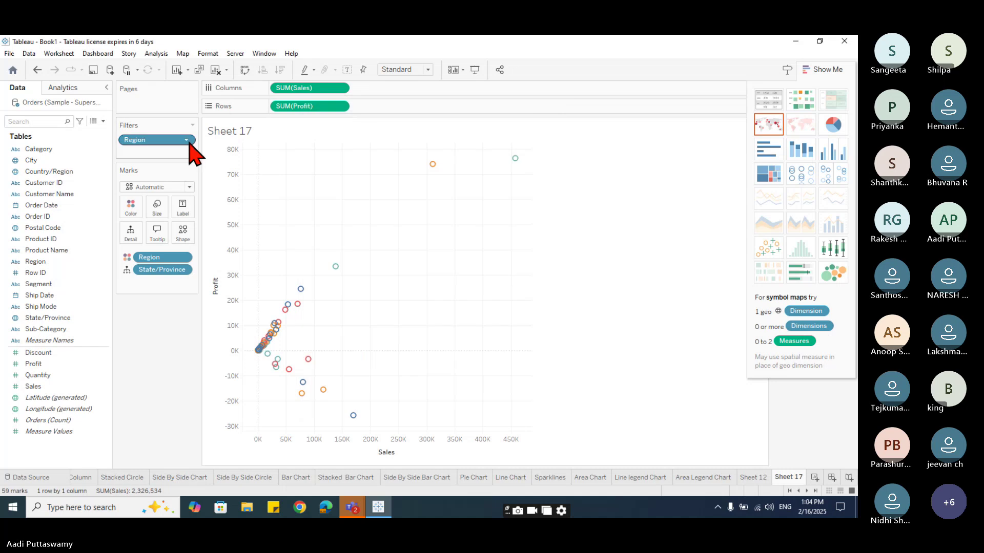
{"action": "left_click", "coordinate": [189, 140]}
{"action": "left_click", "coordinate": [216, 174]}
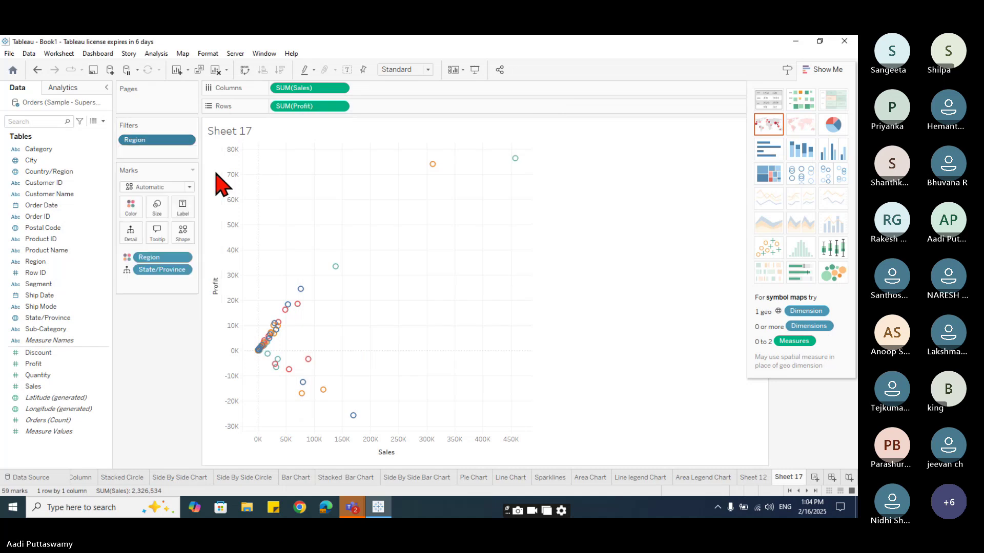
Step: Switch the Region filter to a single-value dropdown and test it with South, ending on West
{"action": "left_click", "coordinate": [826, 70]}
{"action": "left_click", "coordinate": [849, 126]}
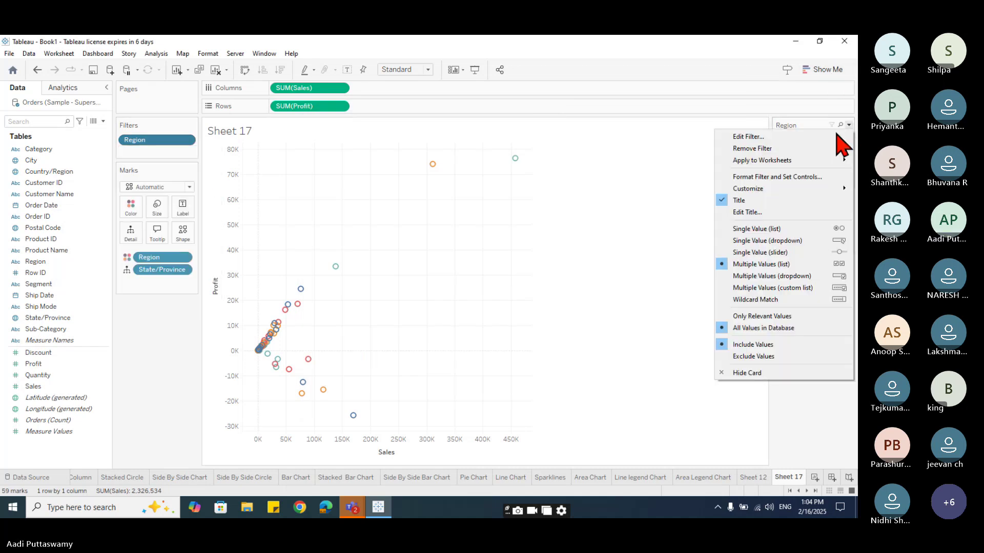
{"action": "left_click", "coordinate": [770, 243]}
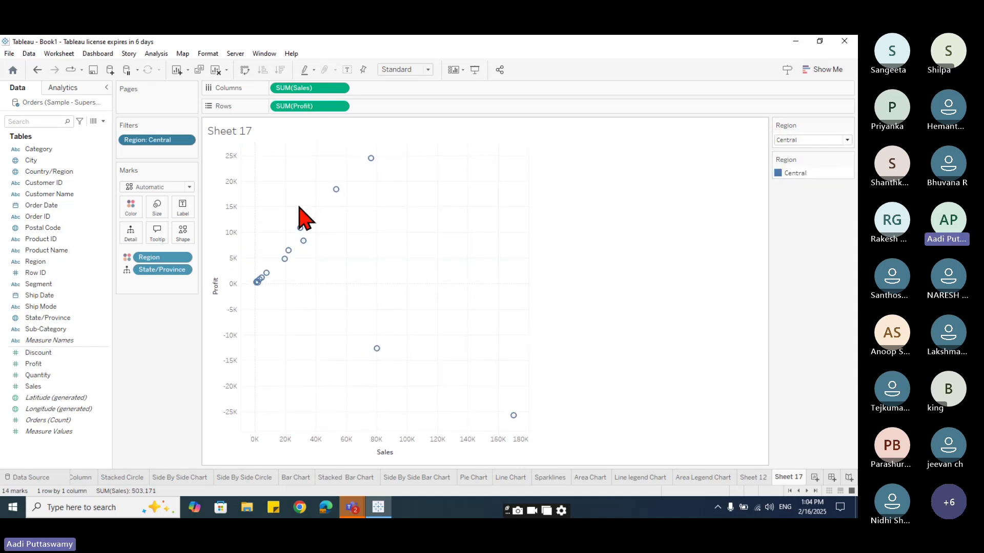
{"action": "left_click", "coordinate": [847, 140]}
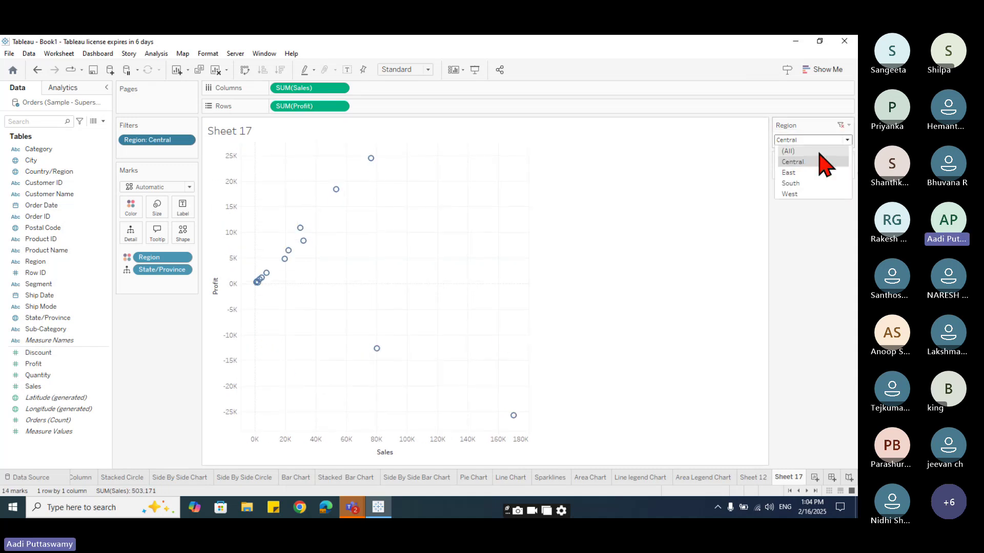
{"action": "left_click", "coordinate": [802, 183]}
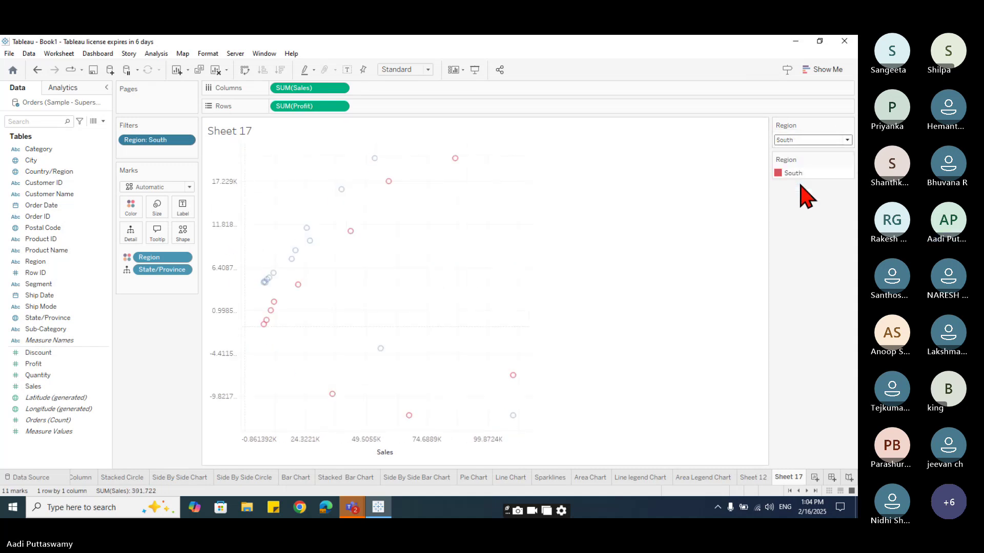
{"action": "left_click", "coordinate": [846, 140]}
{"action": "left_click", "coordinate": [807, 194]}
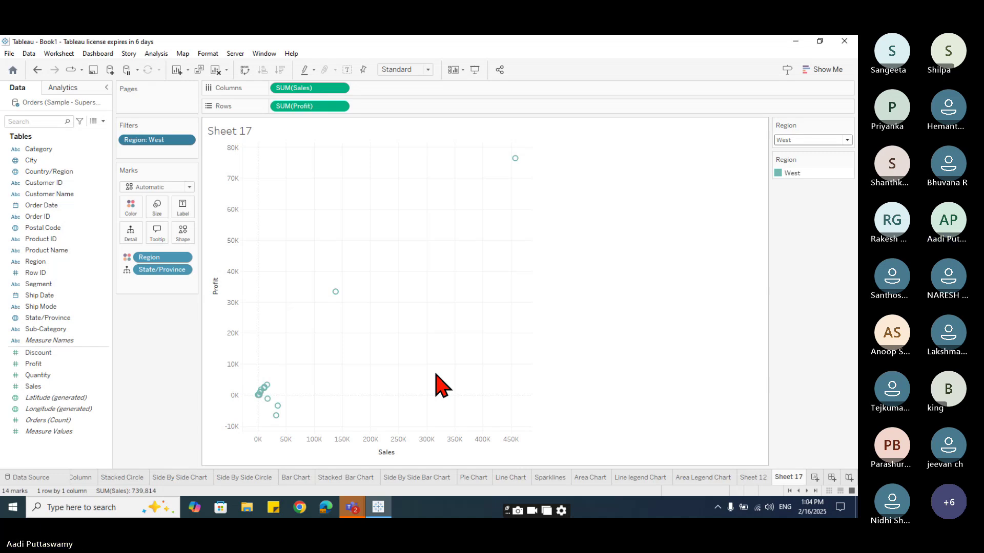
{"action": "mouse_move", "coordinate": [339, 296]}
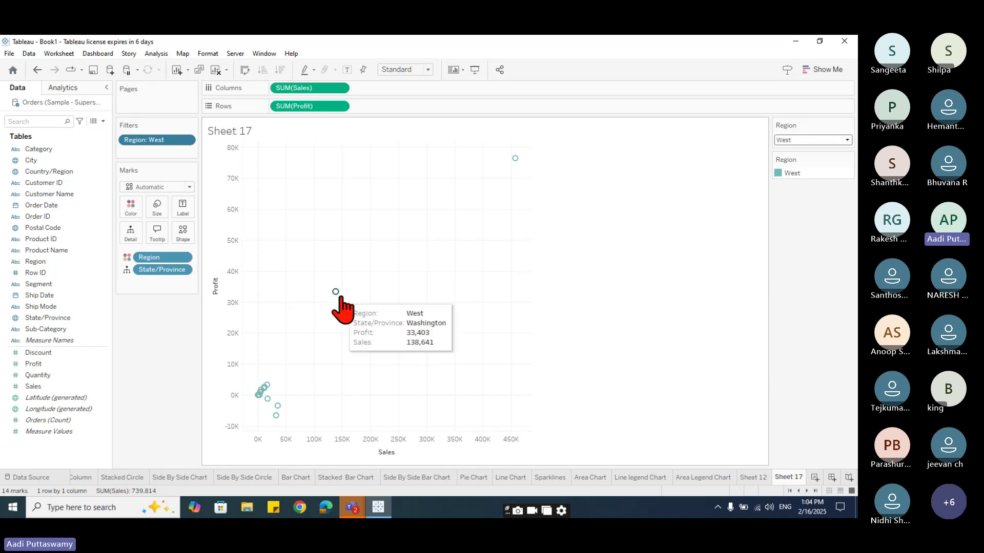
{"action": "mouse_move", "coordinate": [515, 159]}
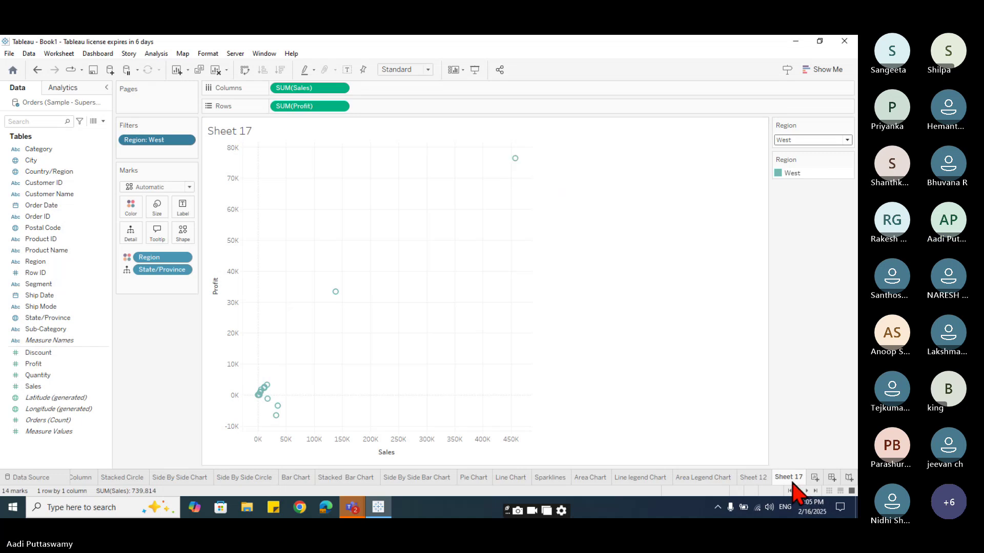
Step: Rename Sheet 17 as Scatter and move it before Sheet 12
{"action": "left_click", "coordinate": [757, 480]}
{"action": "double_click", "coordinate": [782, 479]}
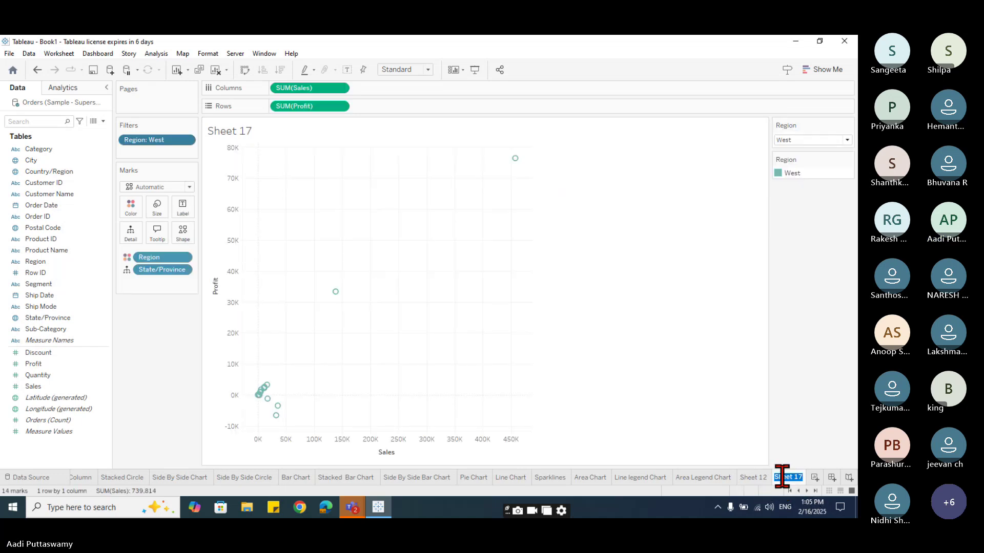
{"action": "type", "text": "Scatter"}
{"action": "key", "text": "Return"}
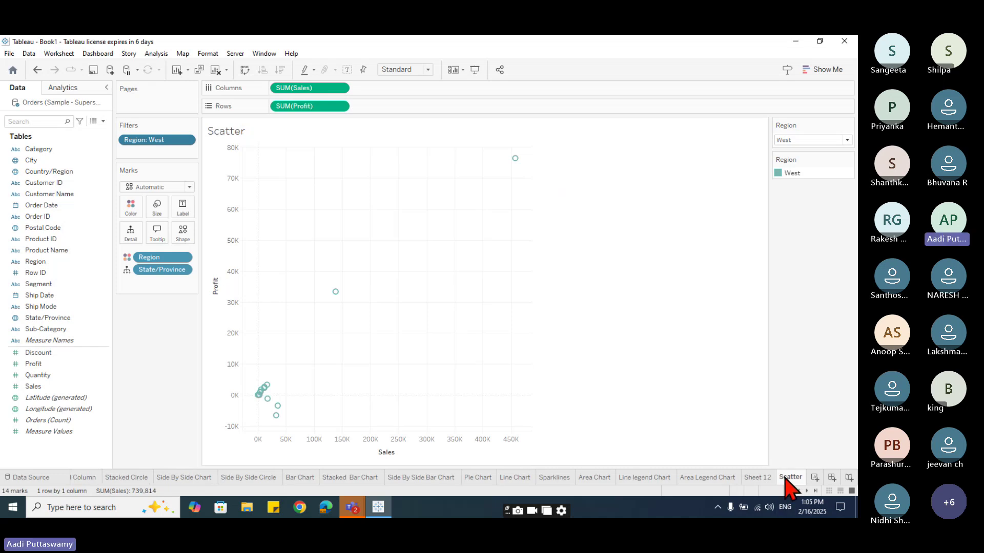
{"action": "left_click_drag", "start_coordinate": [785, 477], "coordinate": [744, 475]}
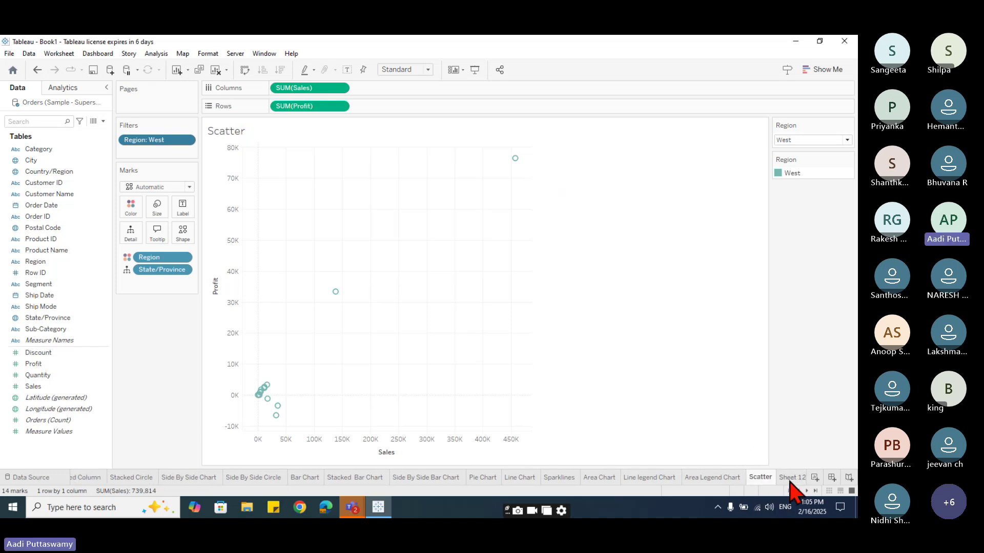
Step: On Sheet 12, plot Sales in Rows by Sub-Category in Columns and convert it to a packed bubbles chart
{"action": "left_click", "coordinate": [790, 478]}
{"action": "left_click", "coordinate": [826, 71]}
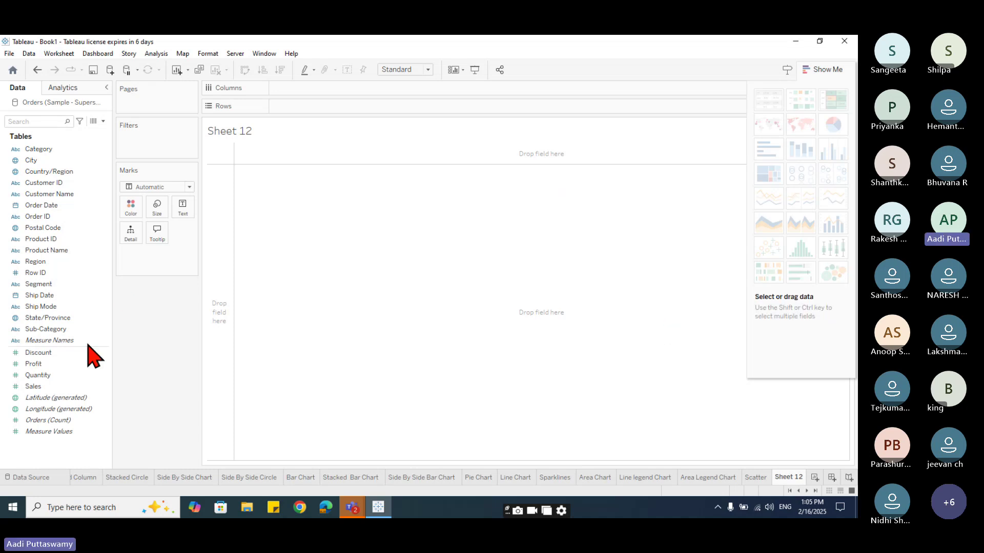
{"action": "left_click_drag", "start_coordinate": [55, 388], "coordinate": [307, 107]}
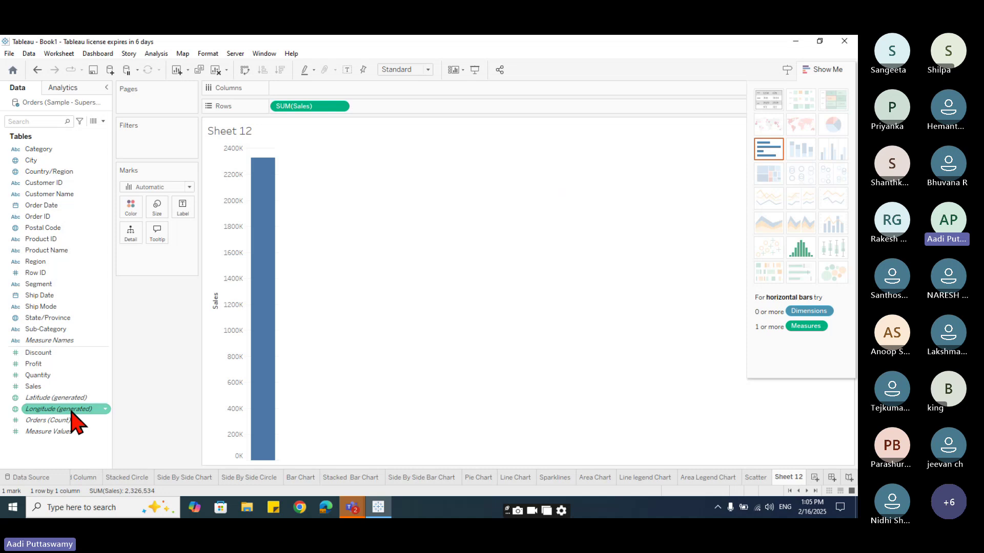
{"action": "left_click_drag", "start_coordinate": [50, 332], "coordinate": [287, 88]}
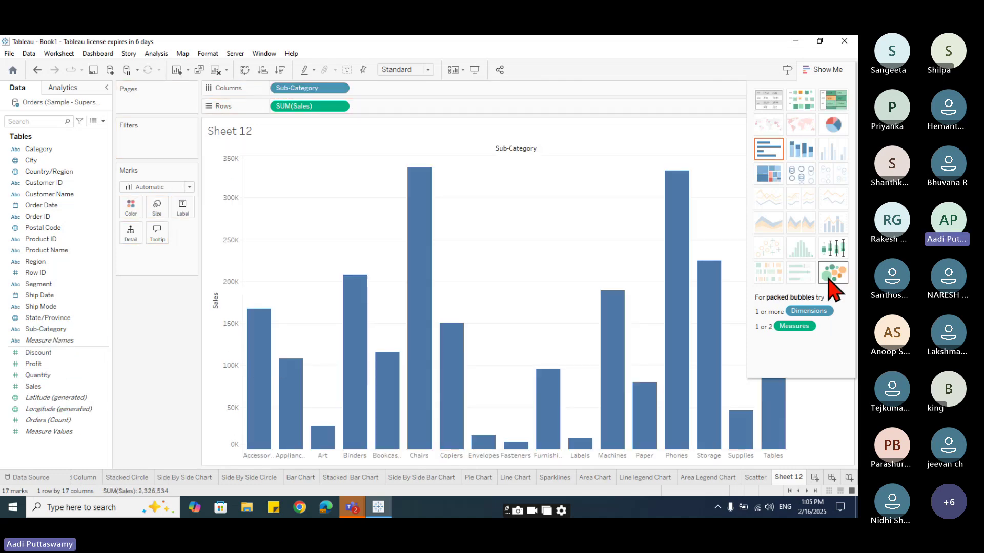
{"action": "left_click", "coordinate": [834, 273]}
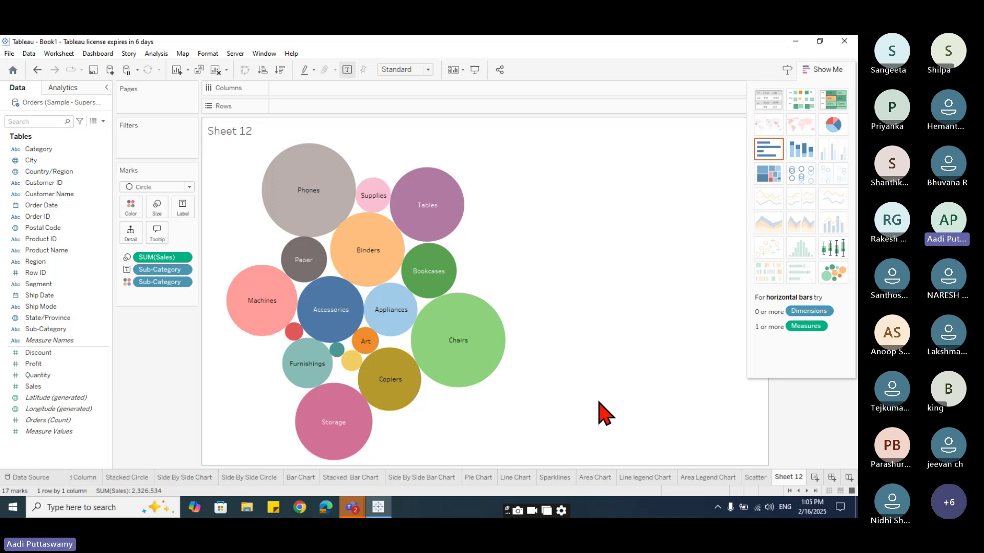
Step: Remove Sub-Category from Color and color the bubbles by Category
{"action": "mouse_move", "coordinate": [326, 215]}
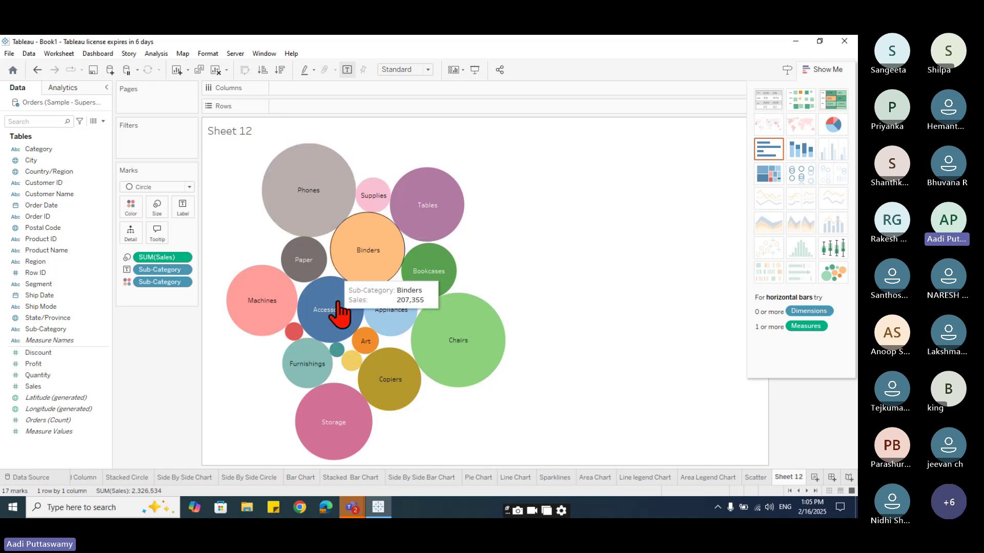
{"action": "mouse_move", "coordinate": [338, 356]}
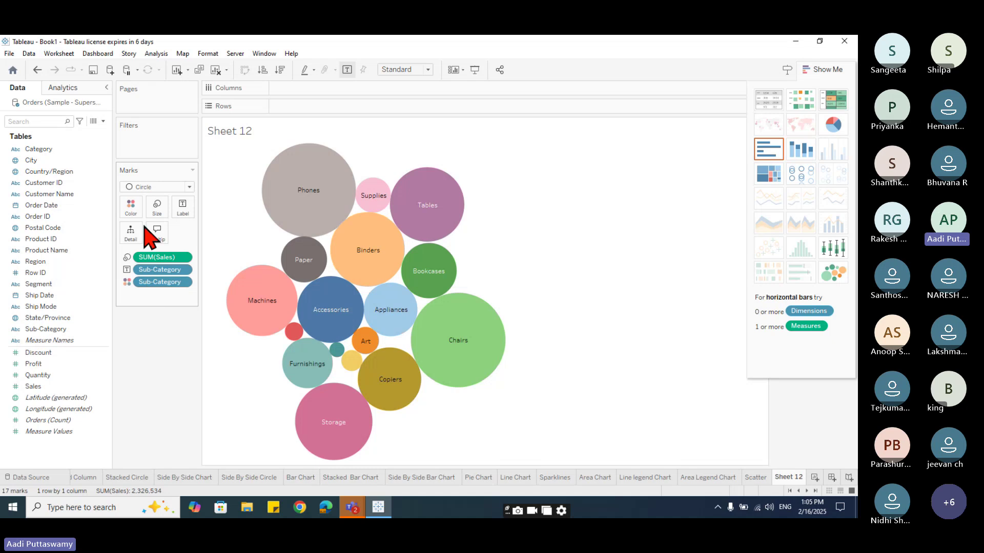
{"action": "left_click_drag", "start_coordinate": [158, 283], "coordinate": [159, 410]}
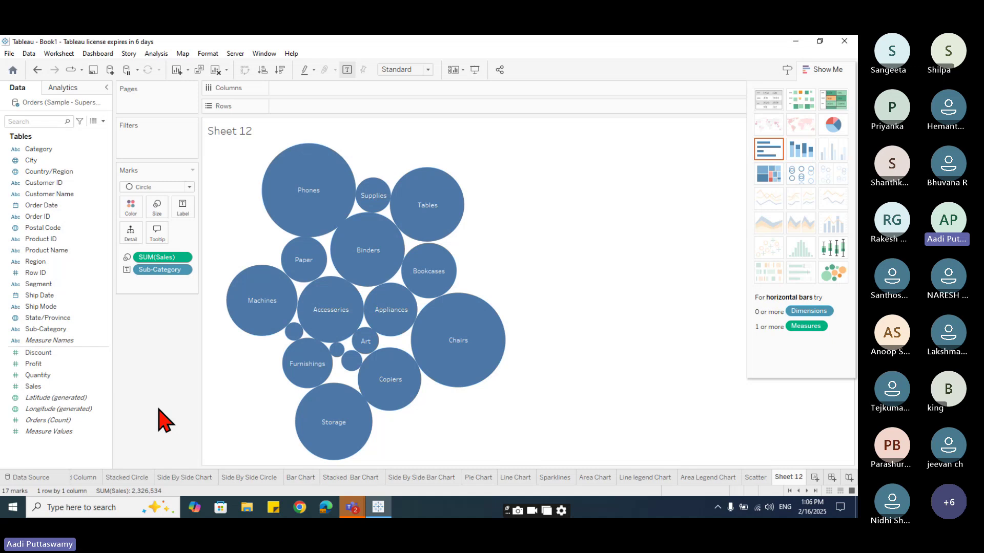
{"action": "left_click_drag", "start_coordinate": [41, 149], "coordinate": [131, 219]}
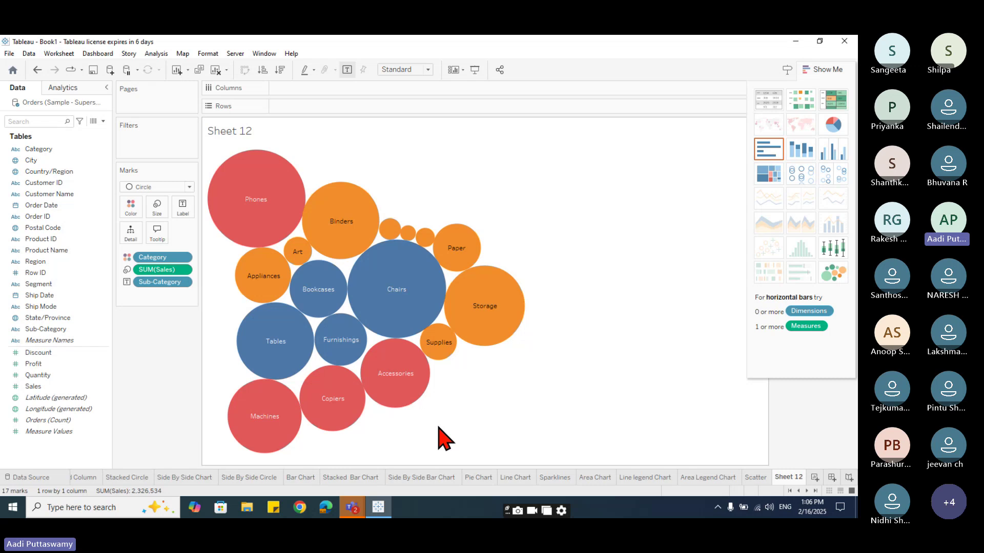
Step: Rename Sheet 12 as Bubble Chart
{"action": "double_click", "coordinate": [788, 477]}
{"action": "type", "text": "B"}
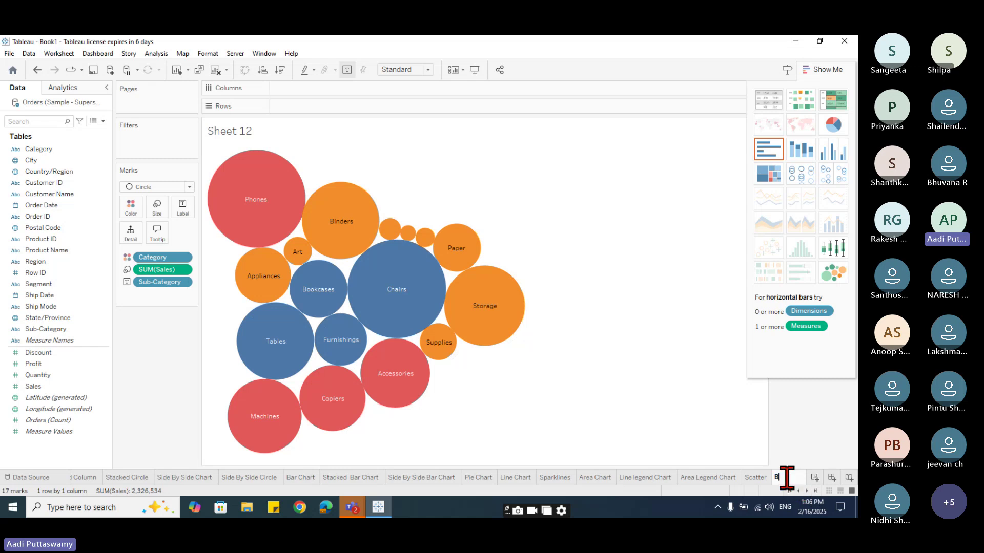
{"action": "type", "text": "ub"}
{"action": "mouse_move", "coordinate": [482, 276]}
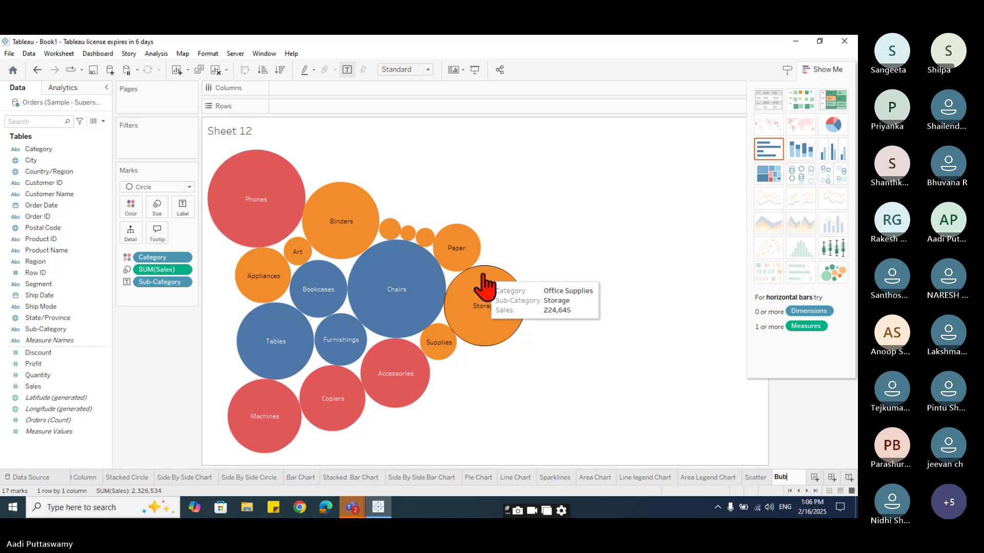
{"action": "type", "text": "ble Chart"}
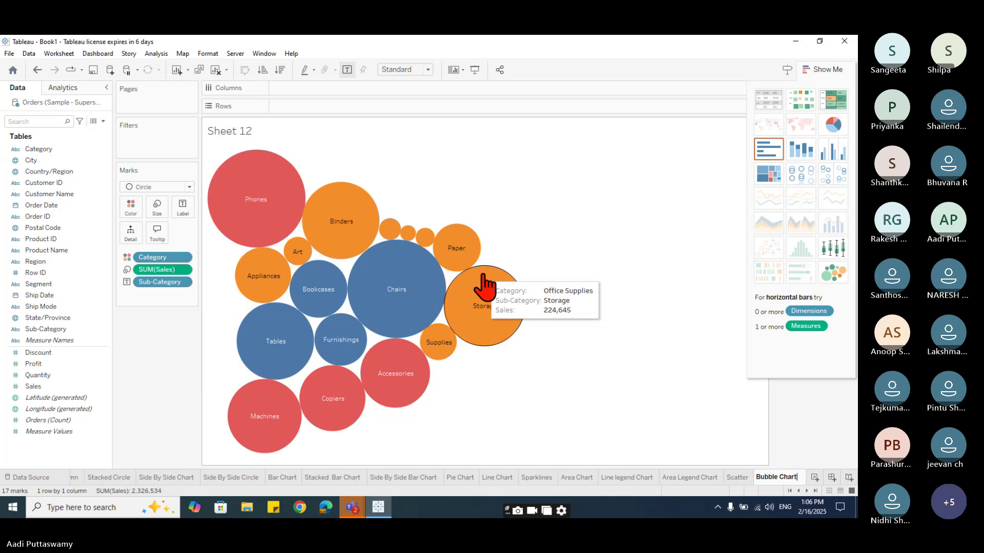
{"action": "key", "text": "Return"}
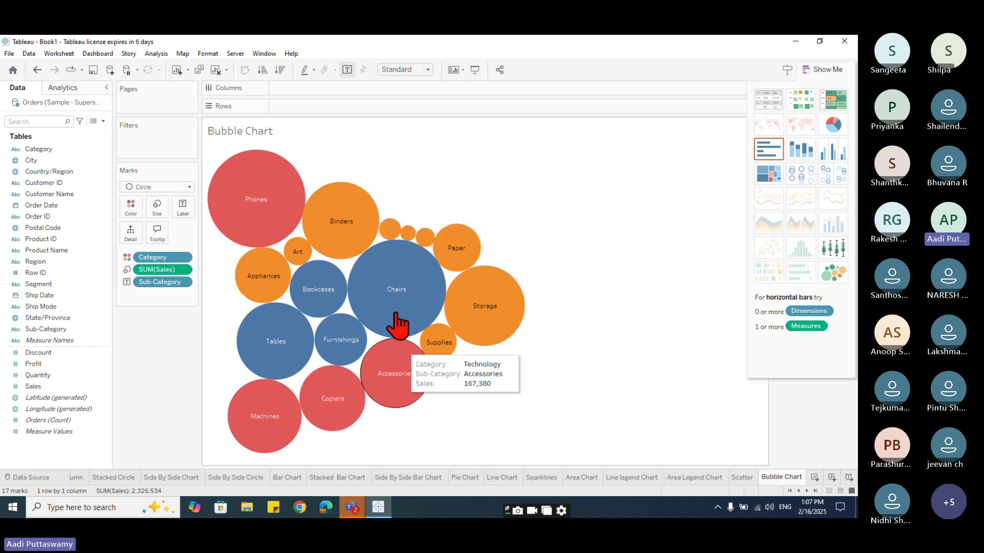
Step: Duplicate the Bubble Chart worksheet and rename the copy as Word Cloud
{"action": "mouse_move", "coordinate": [469, 335]}
{"action": "mouse_move", "coordinate": [219, 251]}
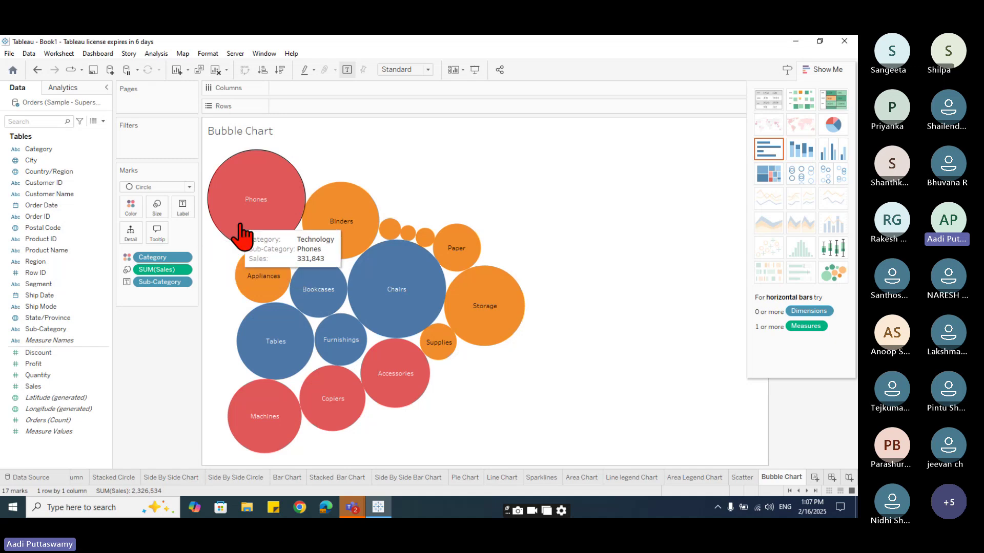
{"action": "mouse_move", "coordinate": [391, 338]}
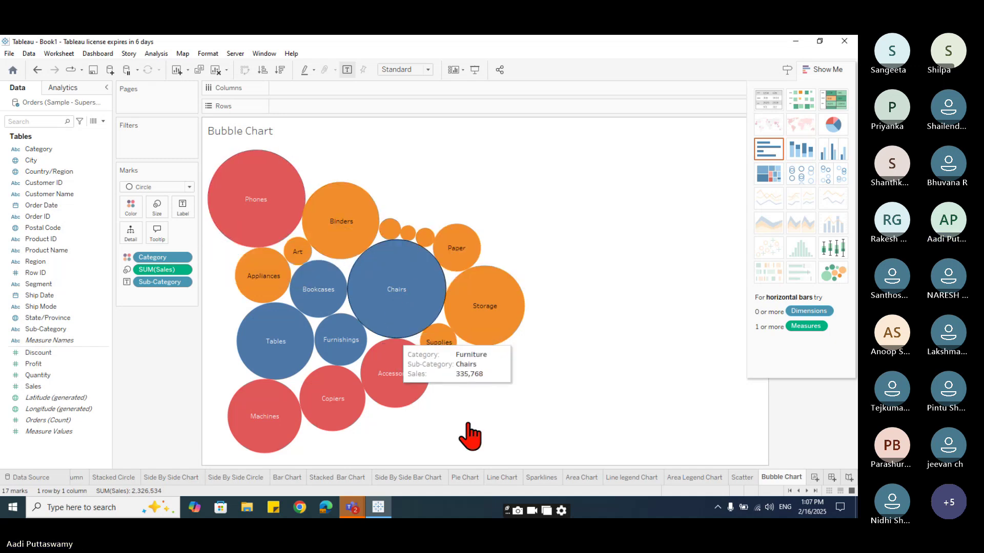
{"action": "right_click", "coordinate": [775, 479]}
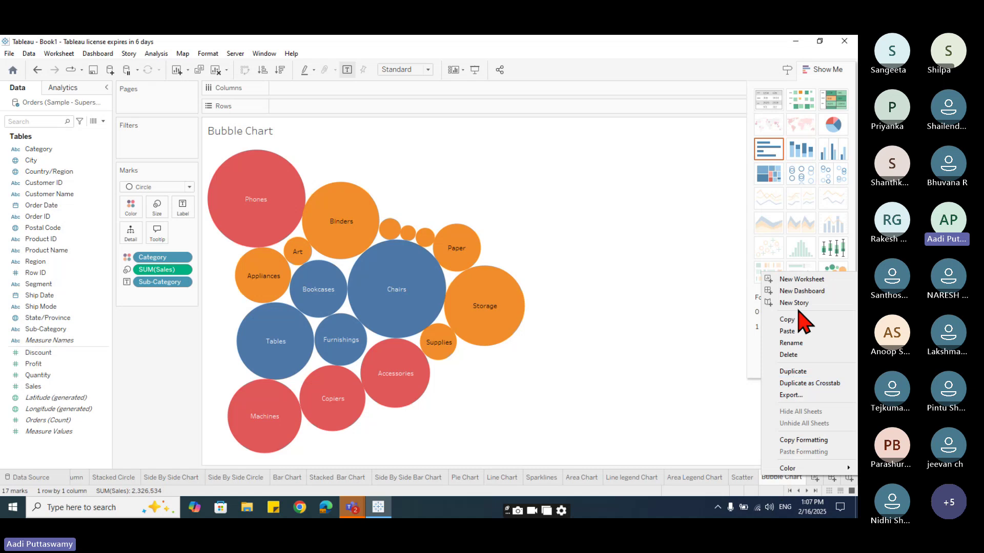
{"action": "left_click", "coordinate": [800, 372]}
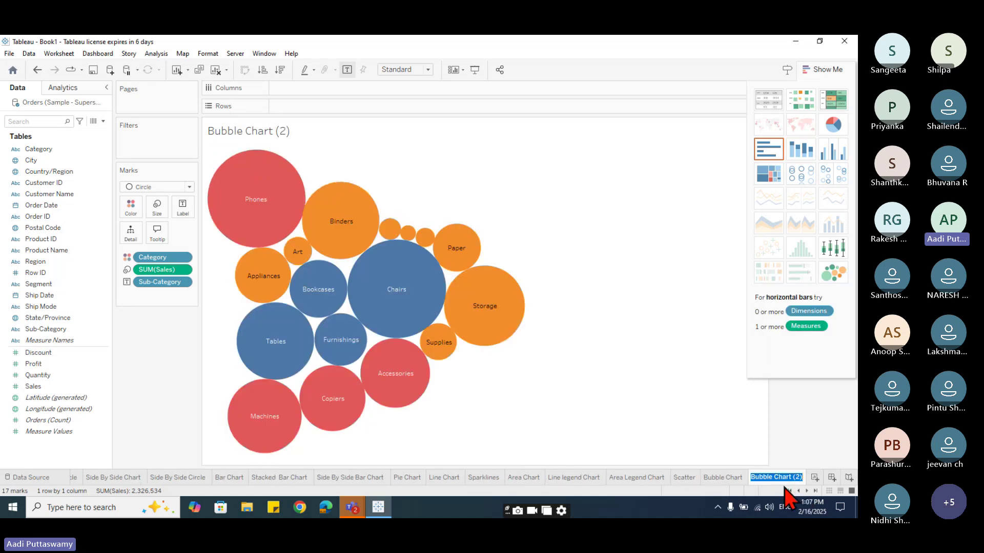
{"action": "type", "text": "Word"}
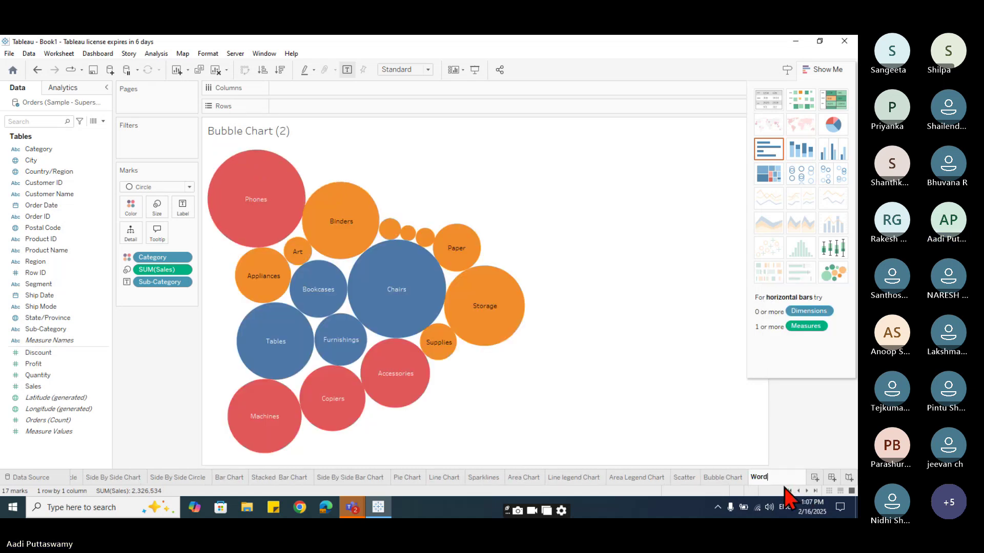
{"action": "type", "text": " Cloud"}
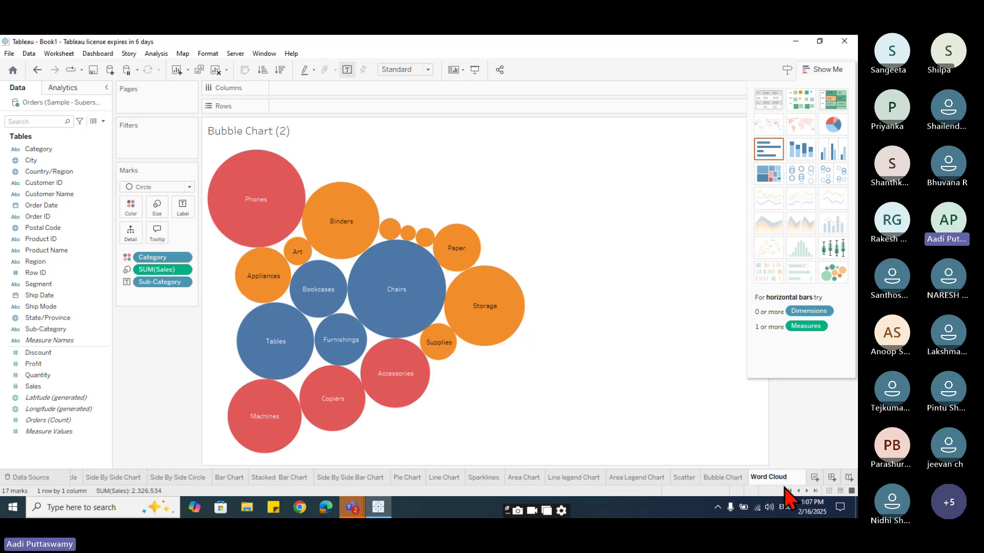
{"action": "left_click", "coordinate": [633, 343]}
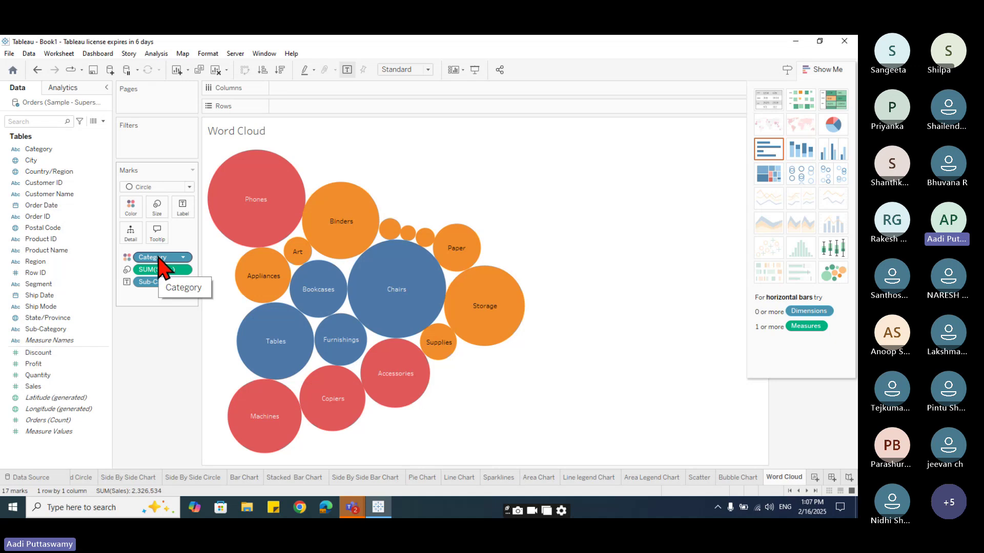
Step: Remove Category and Sales from the Word Cloud marks and change the mark type to Text
{"action": "left_click_drag", "start_coordinate": [163, 261], "coordinate": [175, 378]}
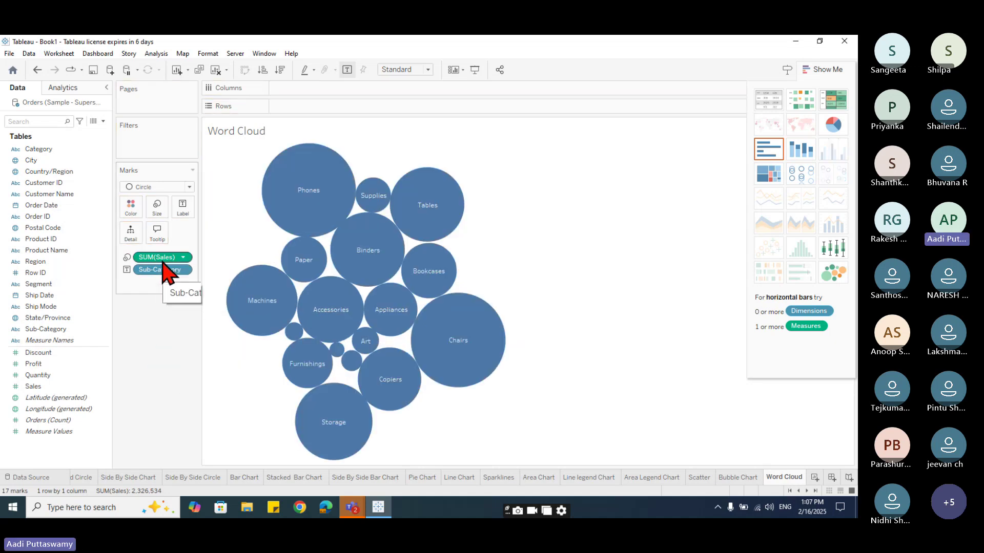
{"action": "left_click_drag", "start_coordinate": [162, 257], "coordinate": [176, 381]}
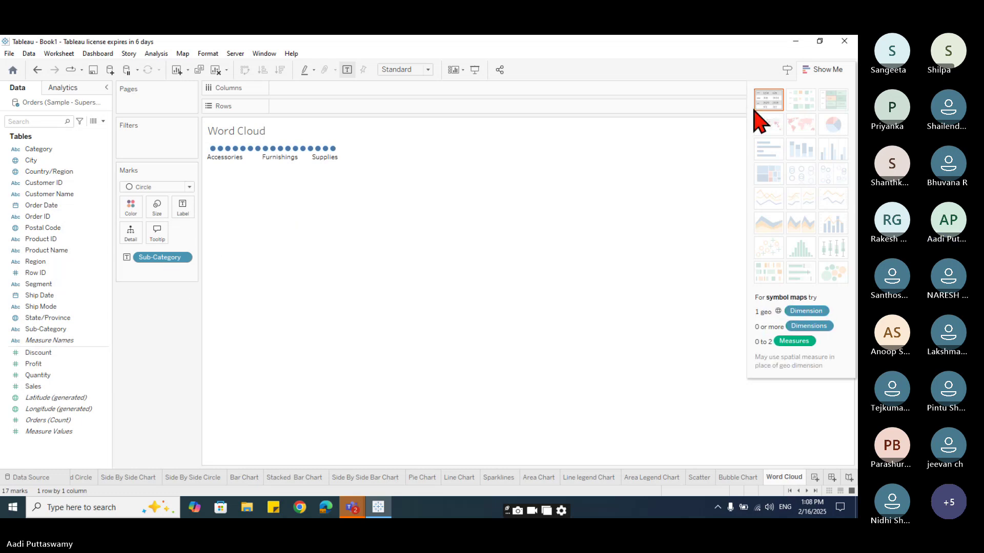
{"action": "left_click", "coordinate": [143, 188]}
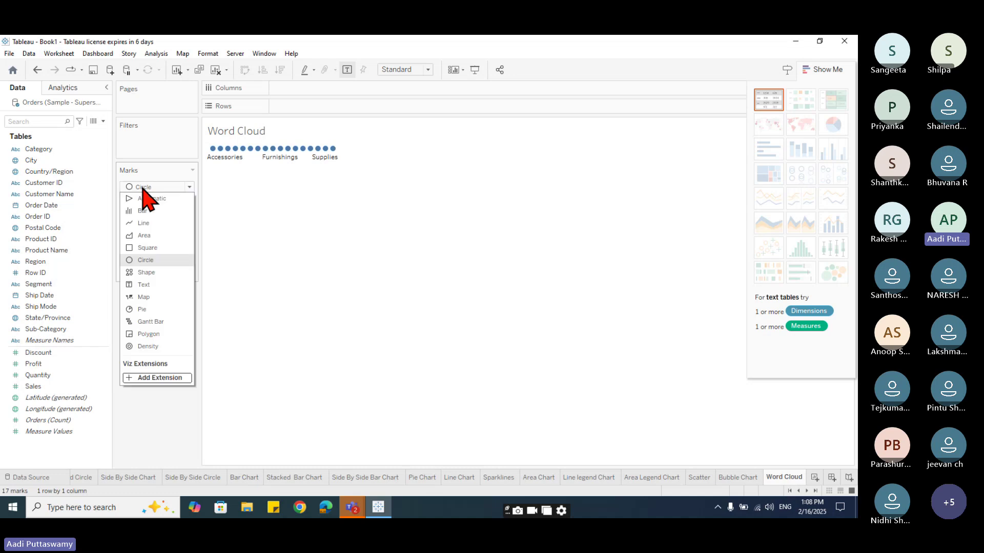
{"action": "left_click", "coordinate": [144, 284]}
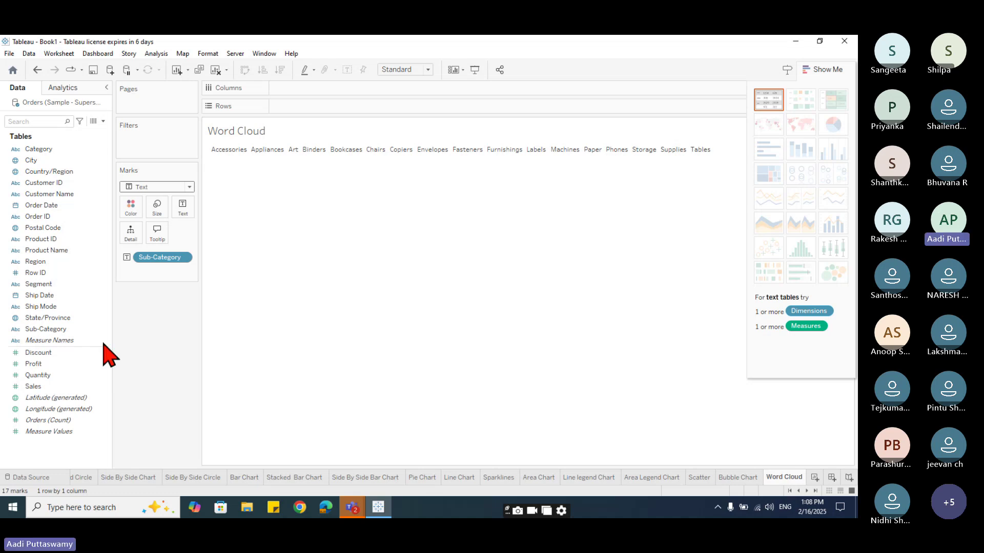
Step: Size the Sub-Category words by Sales, and compare the word cloud with the Bubble Chart worksheet
{"action": "left_click", "coordinate": [39, 387]}
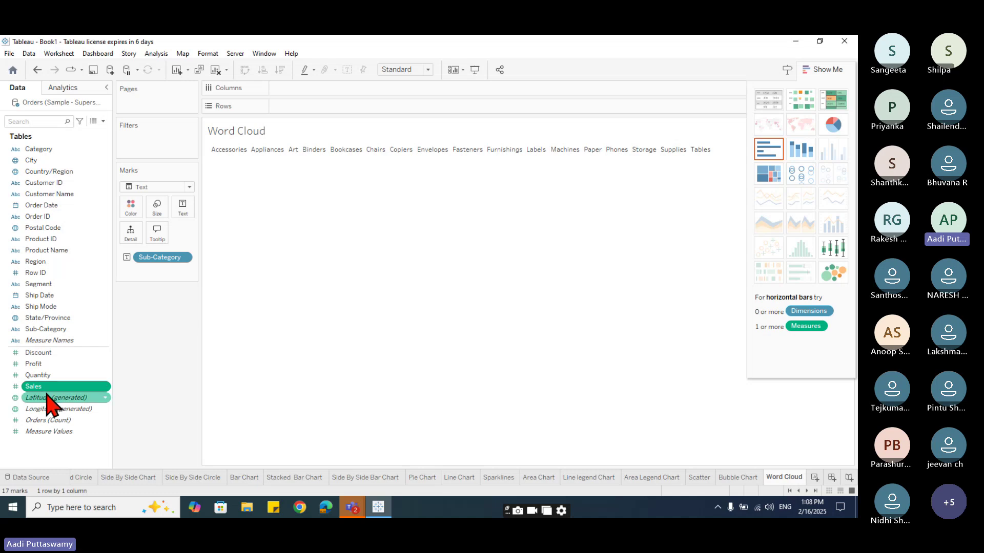
{"action": "left_click_drag", "start_coordinate": [37, 390], "coordinate": [157, 207]}
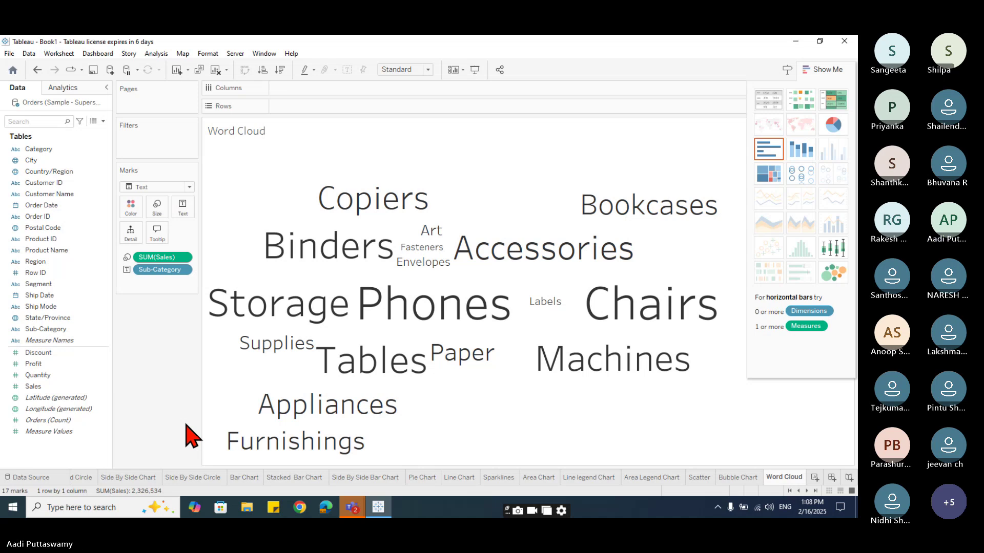
{"action": "left_click", "coordinate": [817, 69]}
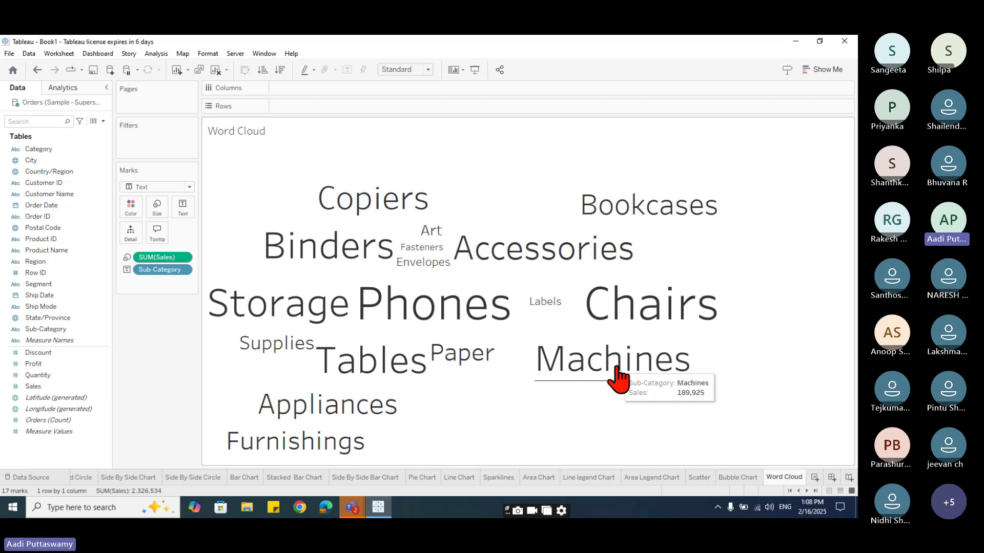
{"action": "left_click", "coordinate": [738, 477]}
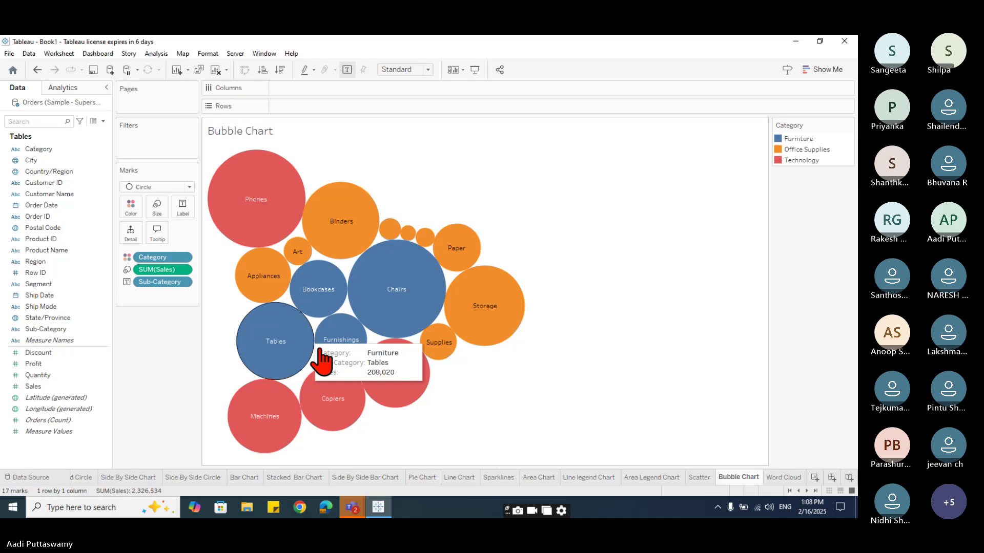
{"action": "left_click", "coordinate": [784, 478]}
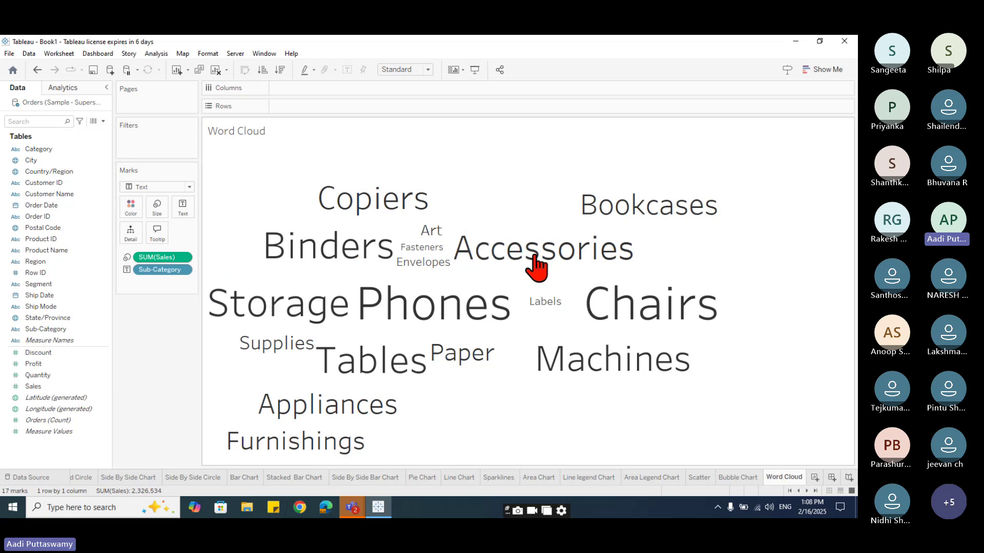
Step: Open the font formatting for the Word Cloud sheet and make the default worksheet font bold
{"action": "right_click", "coordinate": [360, 201]}
{"action": "left_click", "coordinate": [389, 246]}
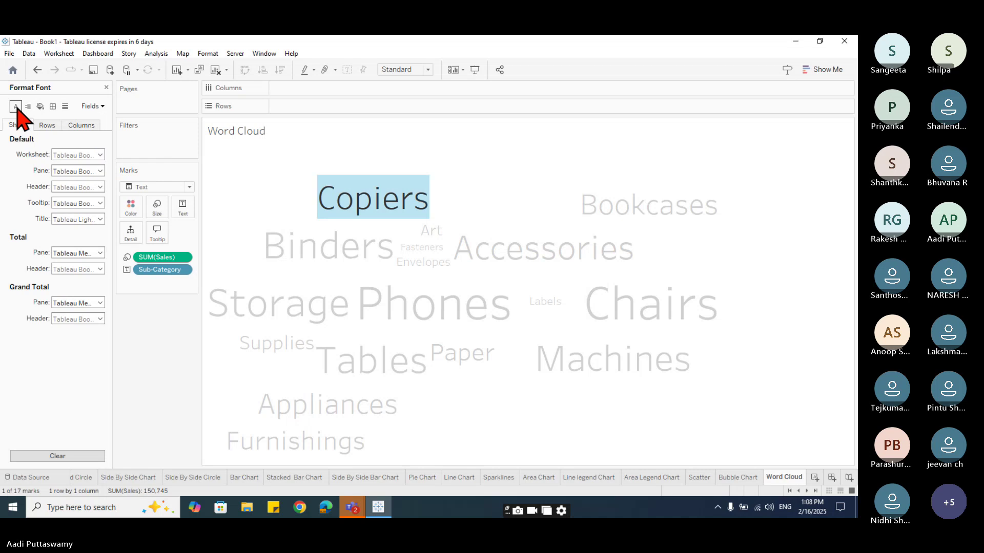
{"action": "left_click", "coordinate": [100, 155]}
{"action": "left_click", "coordinate": [92, 185]}
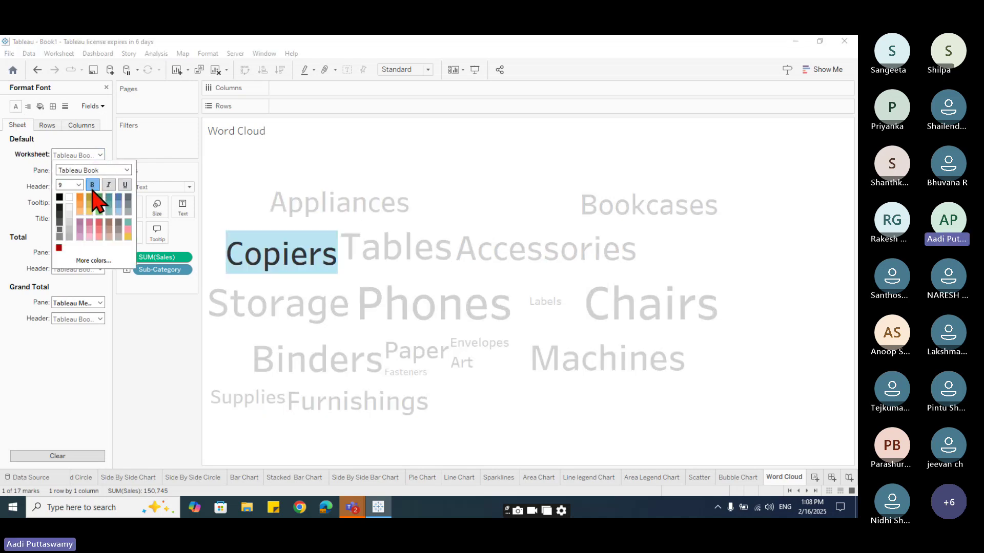
Step: Set the default worksheet font of the word cloud to Segoe UI Black and deselect the Copiers word
{"action": "left_click", "coordinate": [127, 170]}
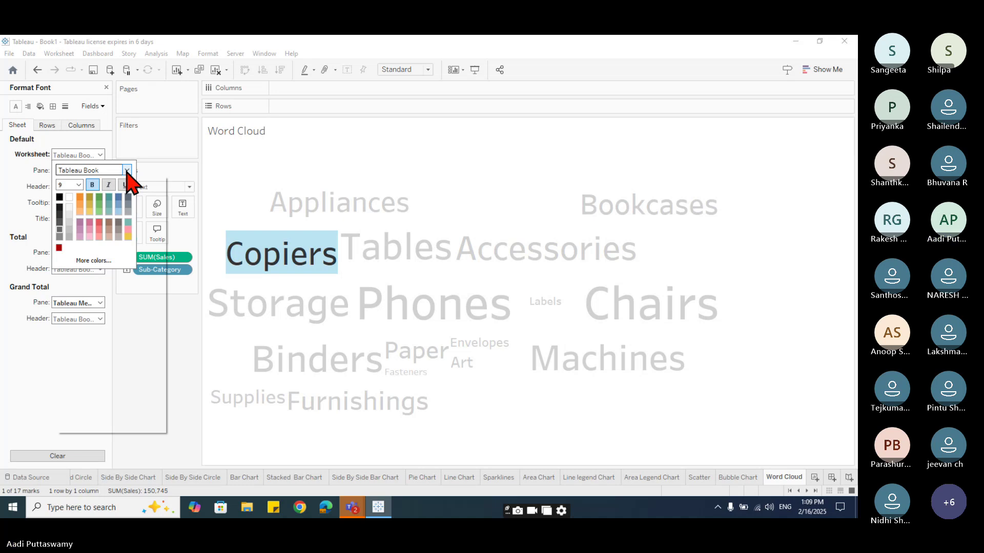
{"action": "left_click", "coordinate": [126, 171]}
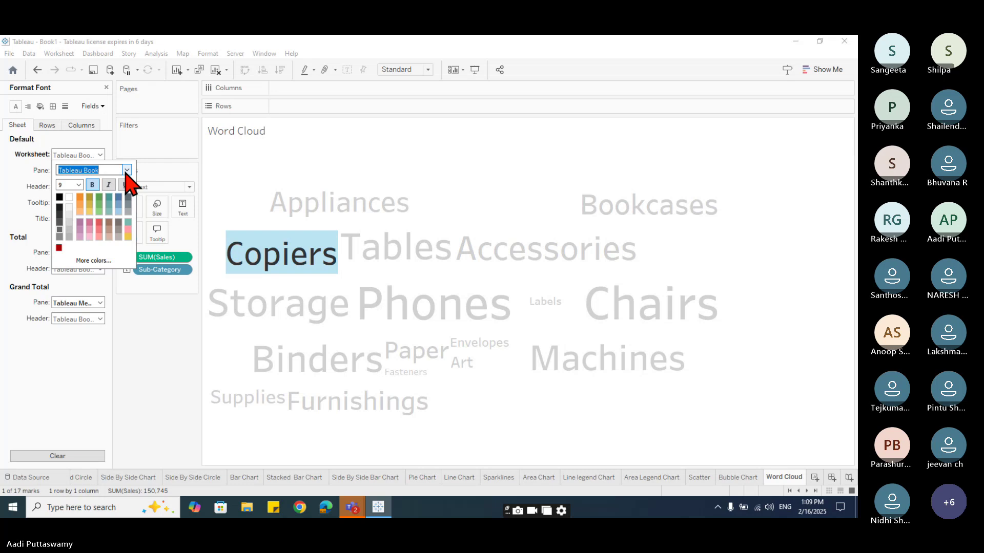
{"action": "left_click", "coordinate": [127, 170]}
{"action": "scroll", "coordinate": [99, 318], "scroll_direction": "up", "scroll_amount": 1}
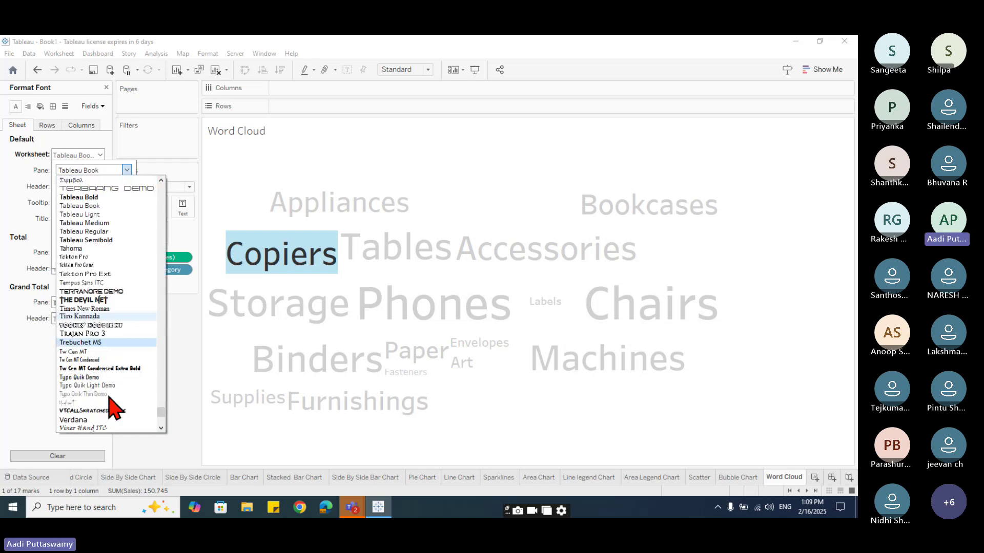
{"action": "scroll", "coordinate": [114, 408], "scroll_direction": "up", "scroll_amount": 10}
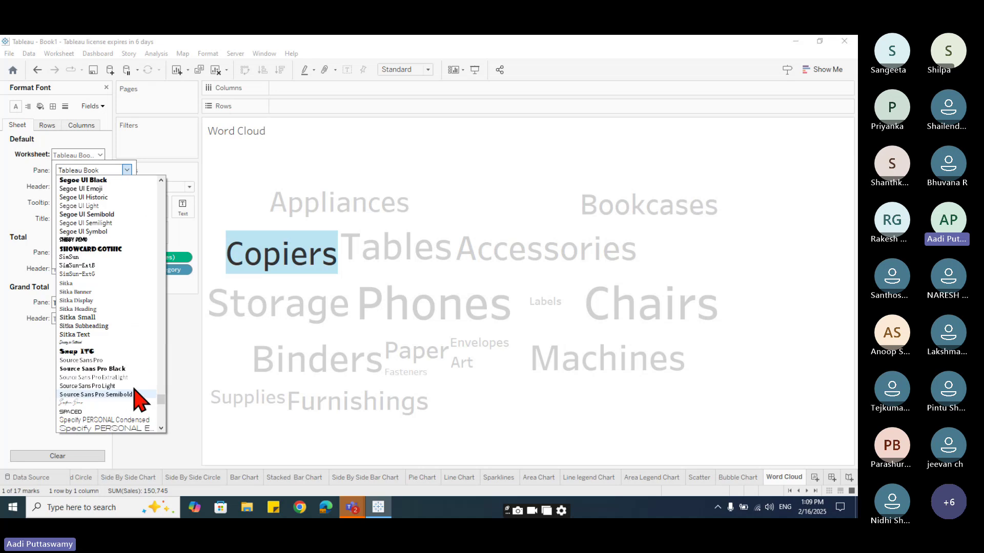
{"action": "scroll", "coordinate": [164, 354], "scroll_direction": "up", "scroll_amount": 10}
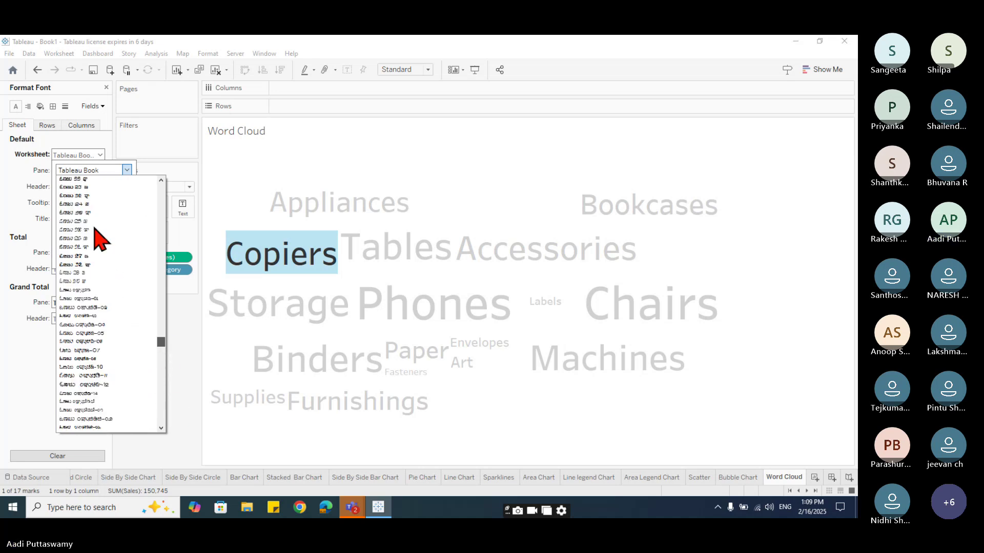
{"action": "scroll", "coordinate": [116, 341], "scroll_direction": "down", "scroll_amount": 4}
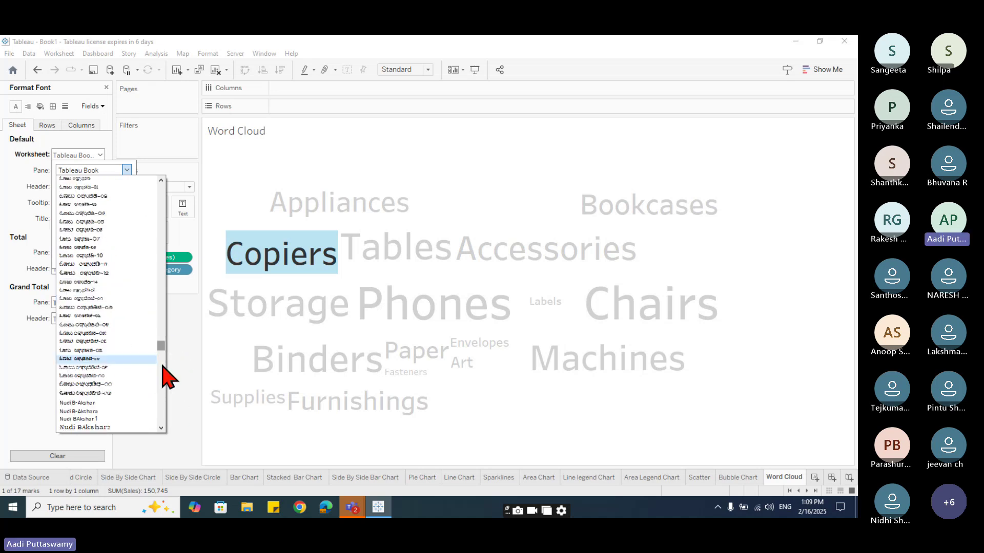
{"action": "scroll", "coordinate": [164, 378], "scroll_direction": "down", "scroll_amount": 1}
{"action": "scroll", "coordinate": [141, 371], "scroll_direction": "down", "scroll_amount": 10}
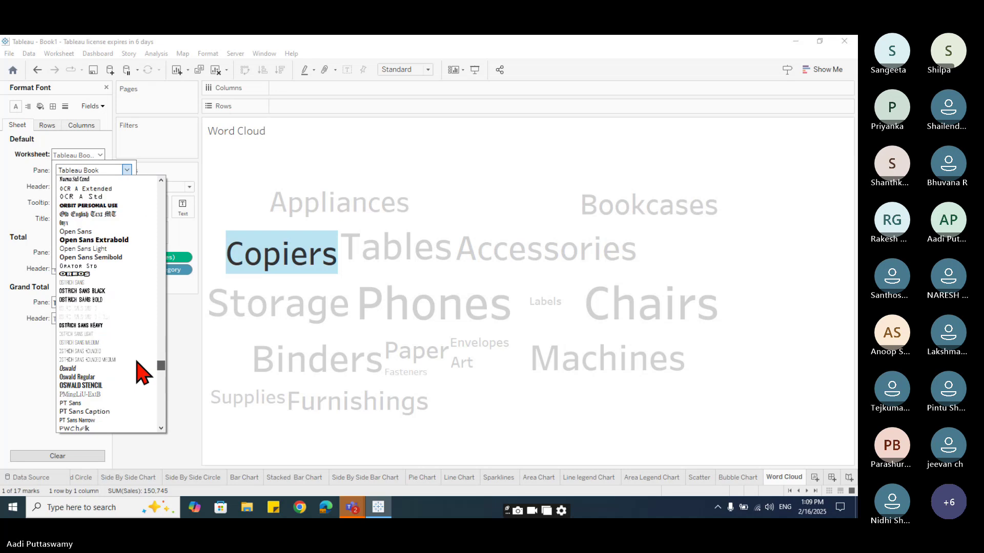
{"action": "scroll", "coordinate": [141, 371], "scroll_direction": "down", "scroll_amount": 15}
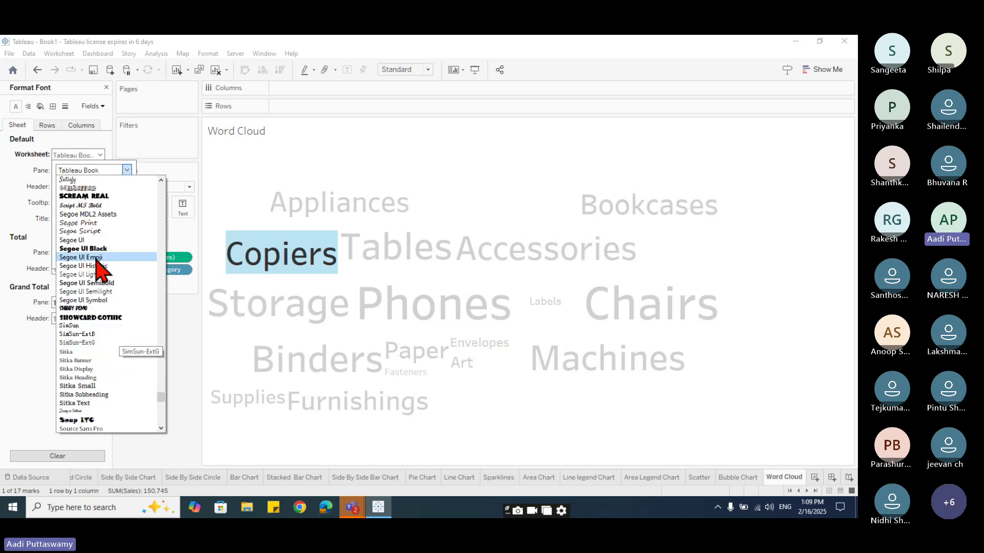
{"action": "left_click", "coordinate": [88, 248]}
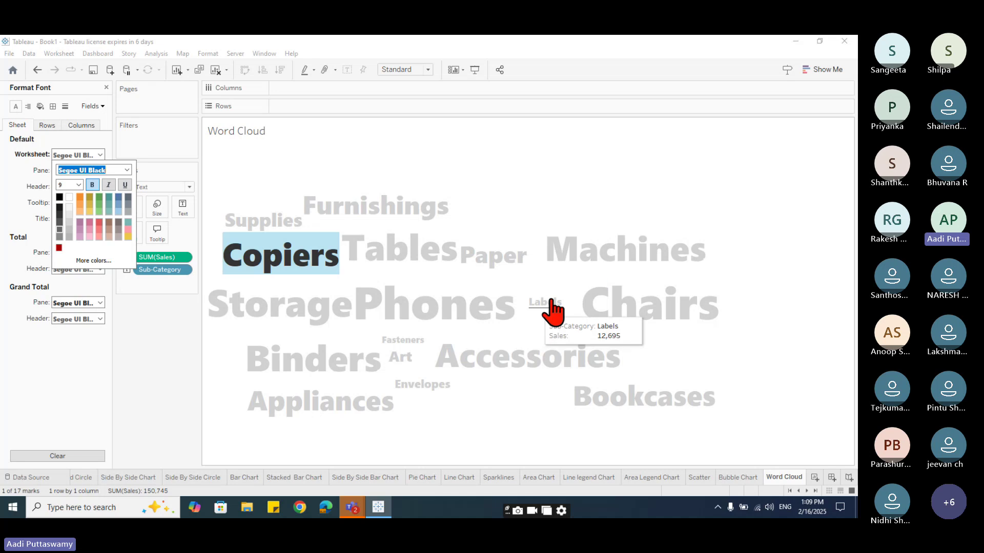
{"action": "left_click", "coordinate": [515, 165]}
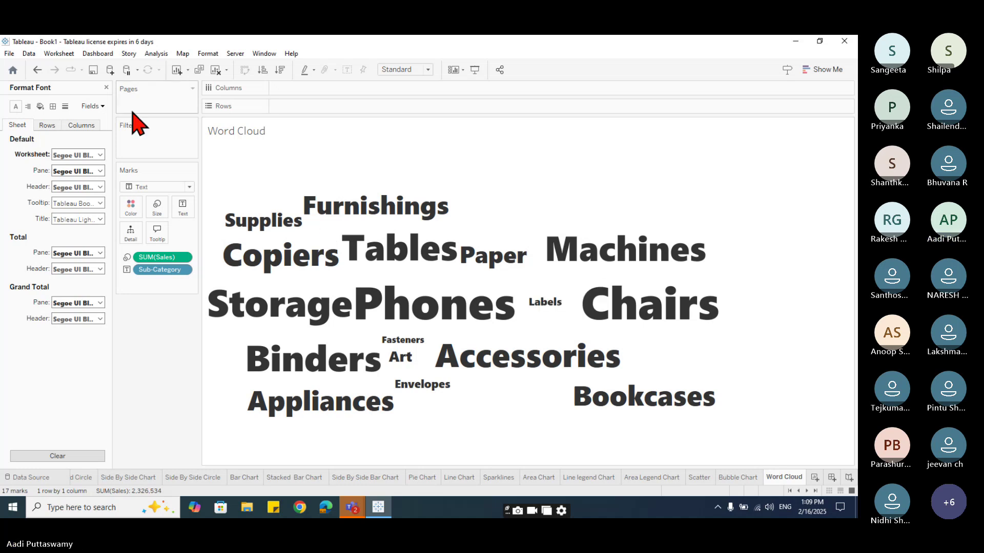
Step: Close the font formatting and color the word cloud by Category
{"action": "left_click", "coordinate": [106, 87]}
{"action": "left_click", "coordinate": [39, 149]}
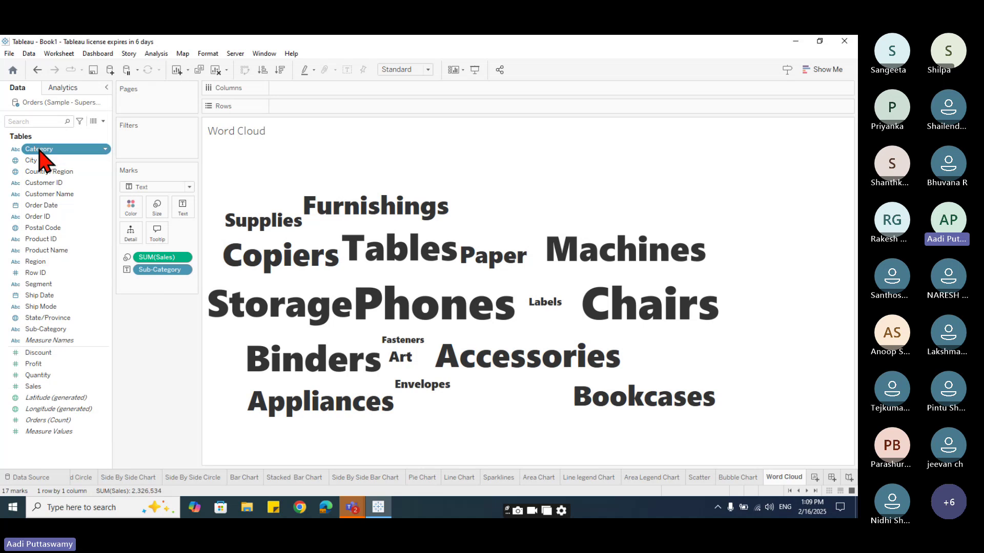
{"action": "left_click_drag", "start_coordinate": [40, 149], "coordinate": [131, 206]}
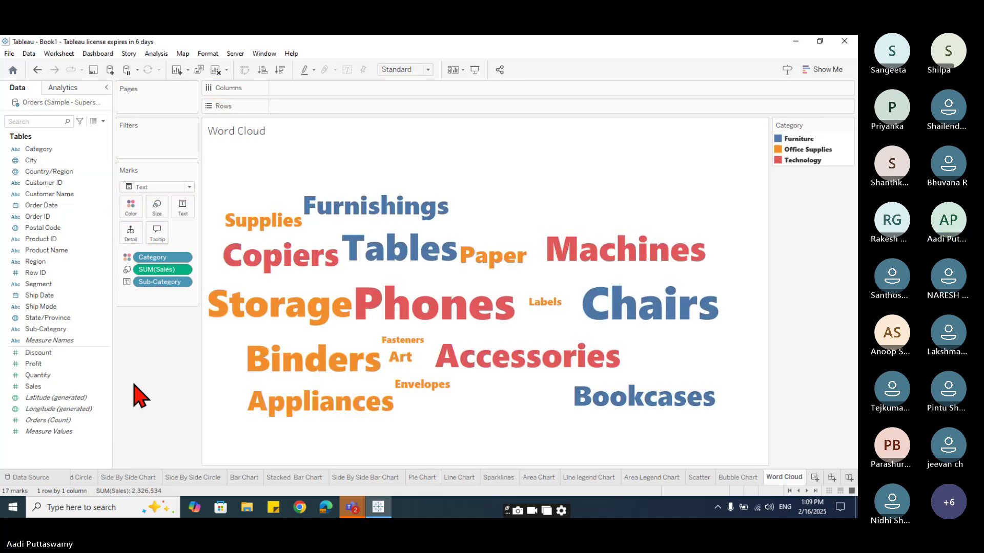
Step: Inspect the category and sales details of individual words in the cloud, such as Labels, Chairs and Storage
{"action": "mouse_move", "coordinate": [548, 303]}
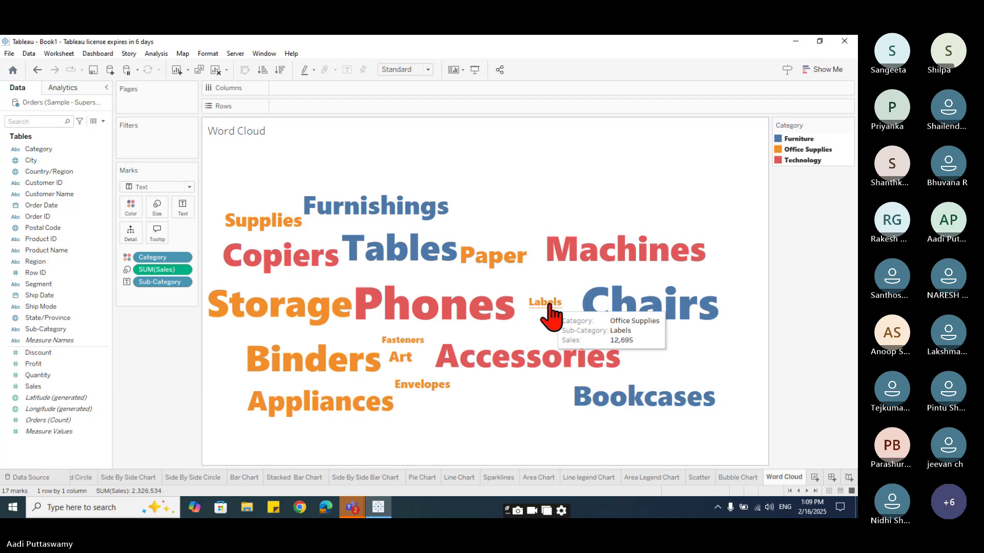
{"action": "mouse_move", "coordinate": [388, 341]}
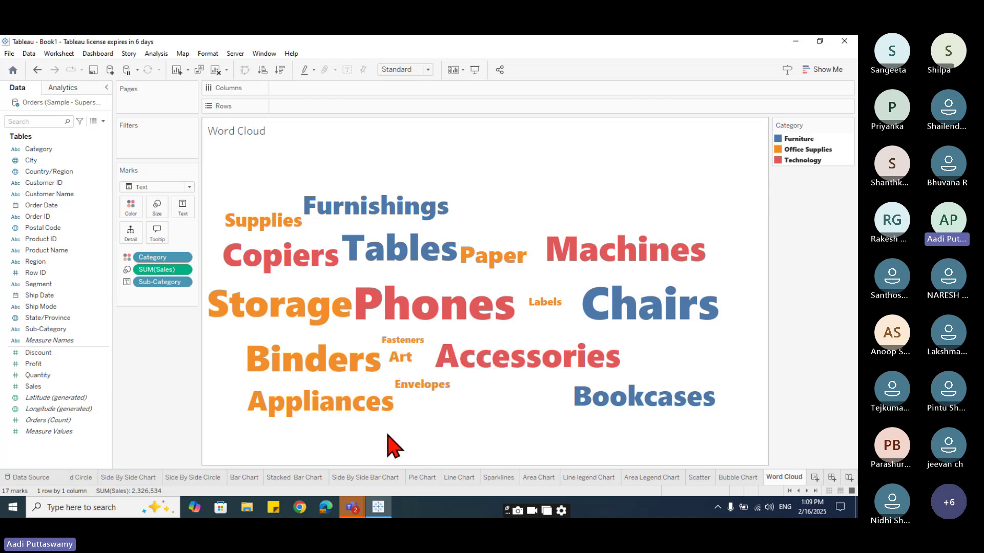
{"action": "mouse_move", "coordinate": [419, 321]}
{"action": "mouse_move", "coordinate": [602, 312]}
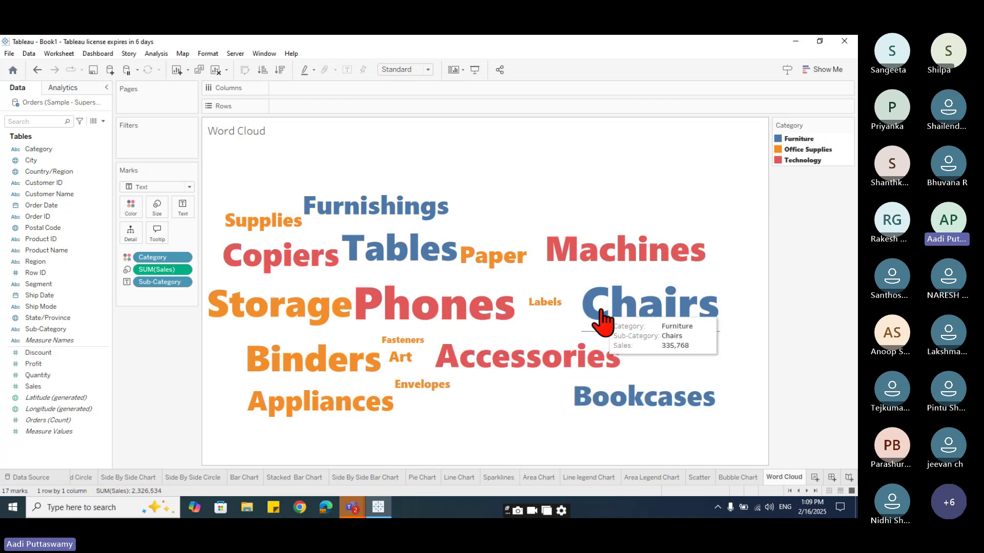
{"action": "mouse_move", "coordinate": [324, 309]}
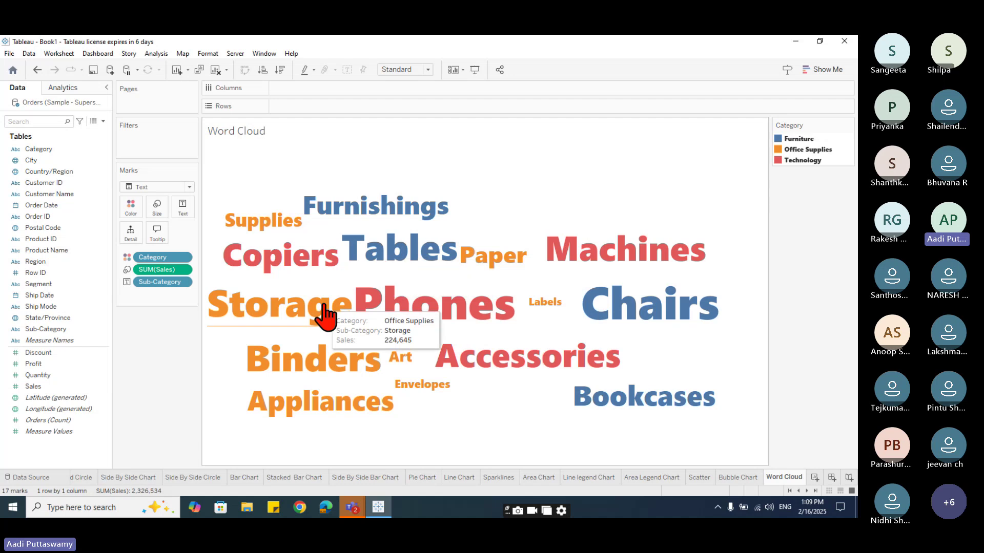
{"action": "mouse_move", "coordinate": [584, 423]}
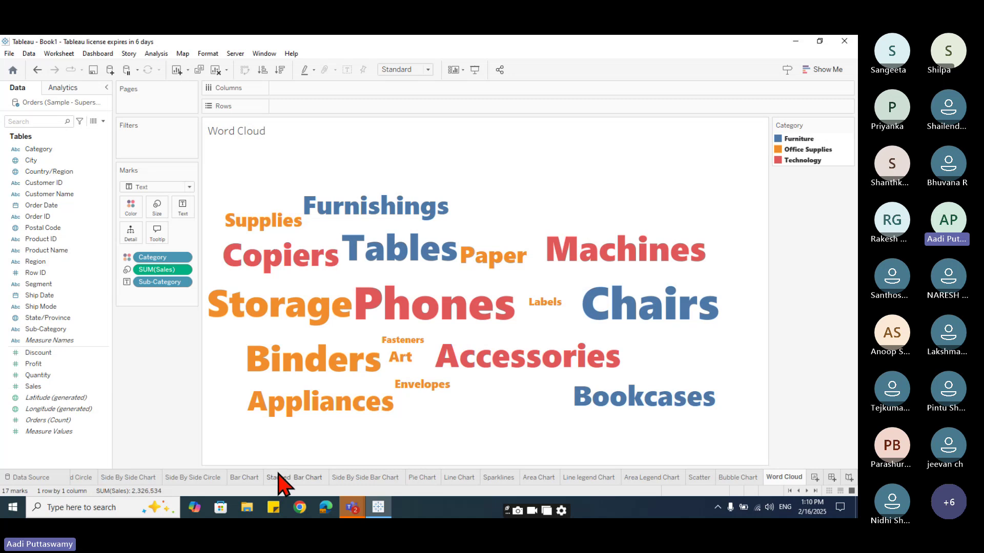
{"action": "left_click", "coordinate": [83, 478]}
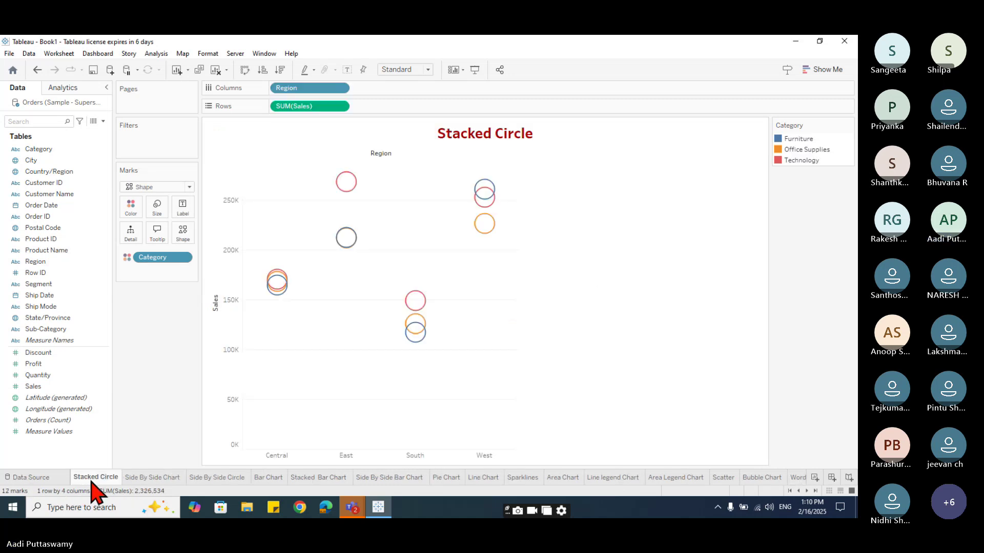
{"action": "left_click", "coordinate": [40, 478]}
{"action": "left_click", "coordinate": [79, 478]}
{"action": "right_click", "coordinate": [88, 478]}
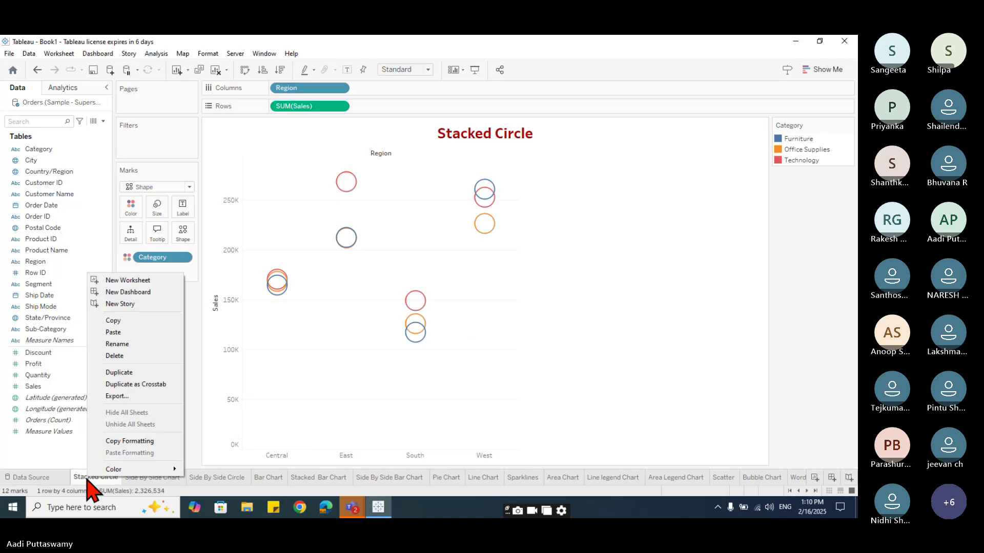
{"action": "left_click", "coordinate": [89, 479]}
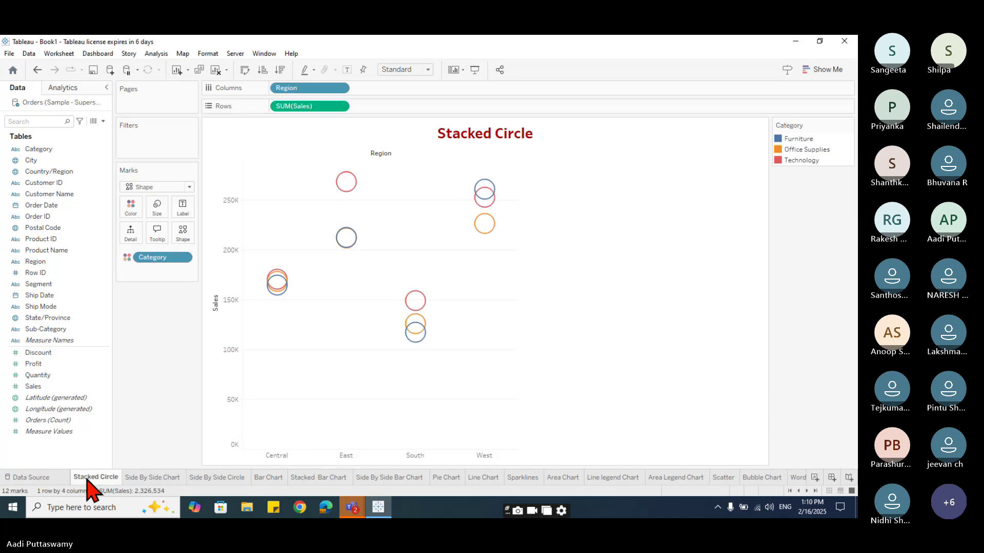
Step: Return to the Column Chart worksheet and duplicate it
{"action": "left_click", "coordinate": [790, 491]}
{"action": "left_click", "coordinate": [95, 478]}
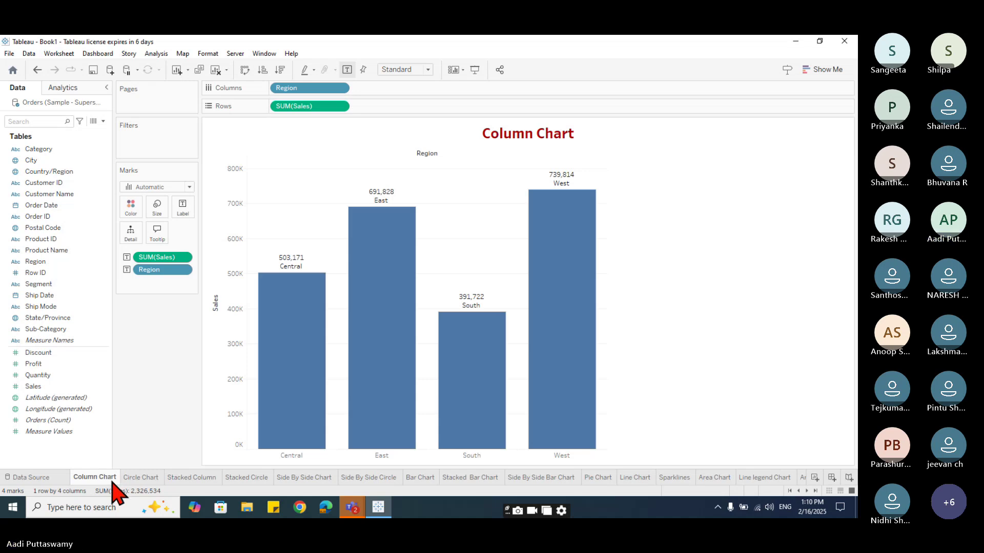
{"action": "right_click", "coordinate": [106, 478]}
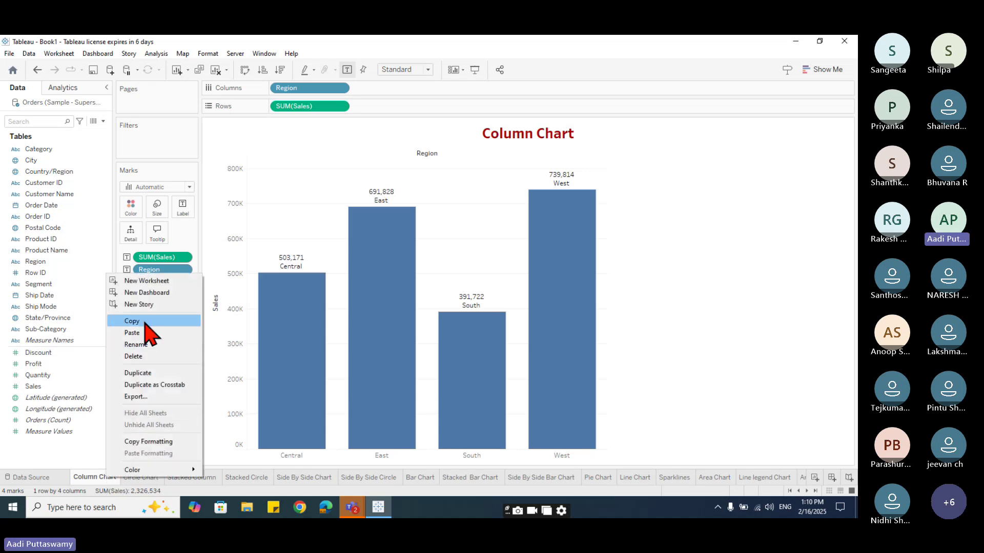
{"action": "left_click", "coordinate": [154, 374]}
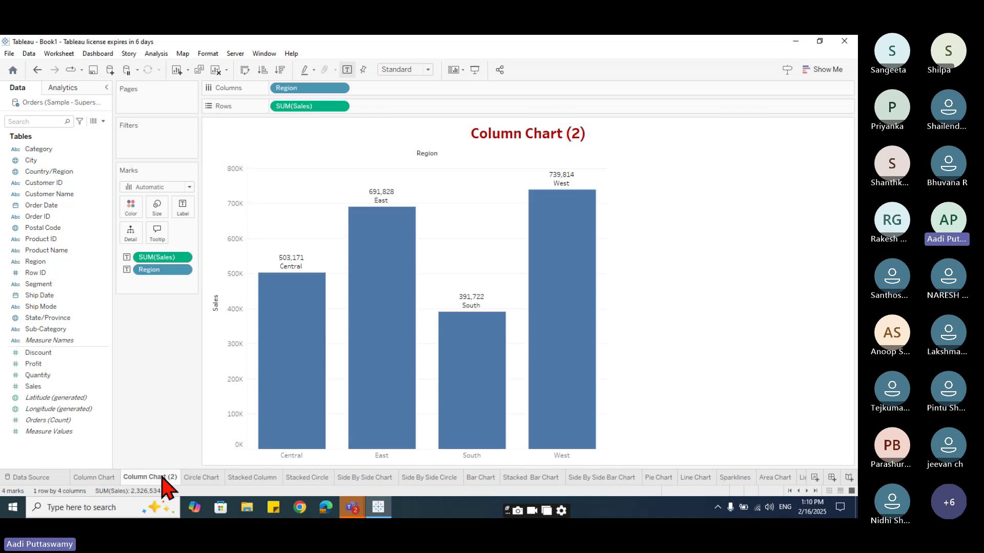
{"action": "mouse_move", "coordinate": [164, 481]}
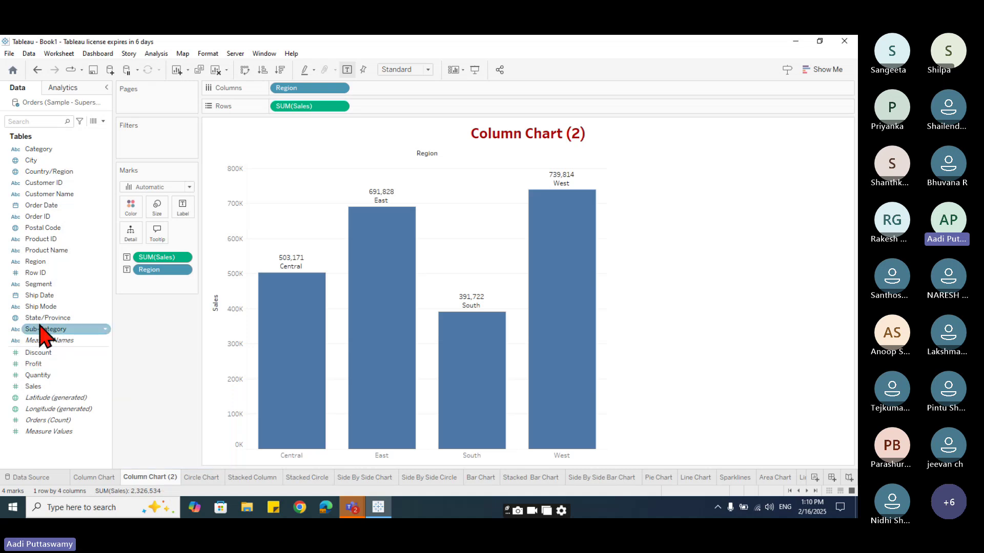
Step: Add Profit to the rows on a dual axis with Sales, and convert the chart to side-by-side bars by Region
{"action": "left_click_drag", "start_coordinate": [37, 364], "coordinate": [394, 110]}
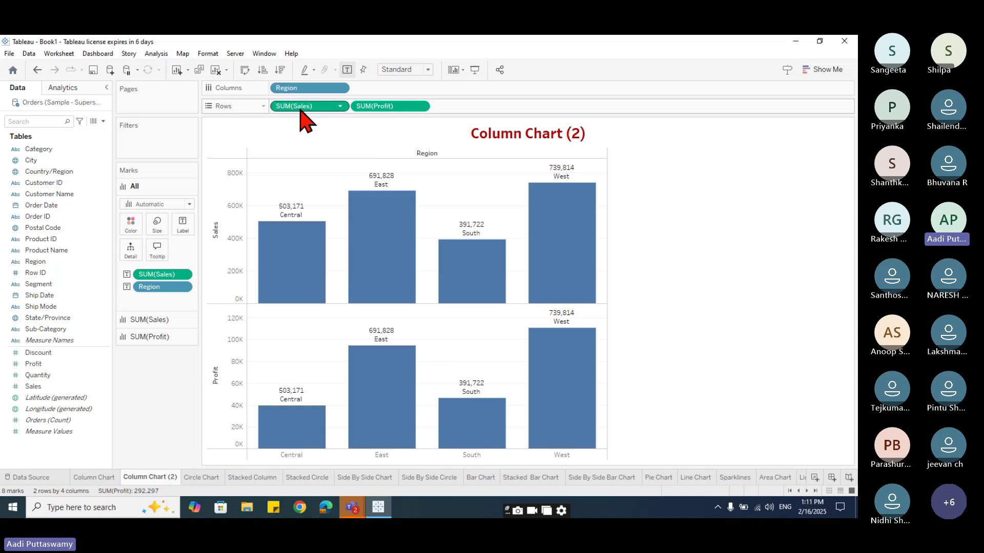
{"action": "left_click", "coordinate": [420, 106]}
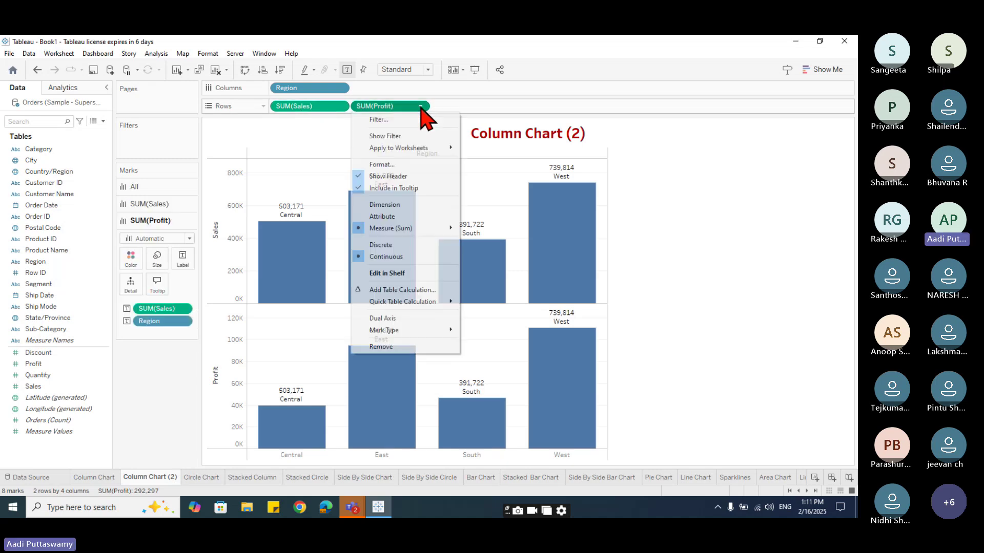
{"action": "left_click", "coordinate": [388, 320]}
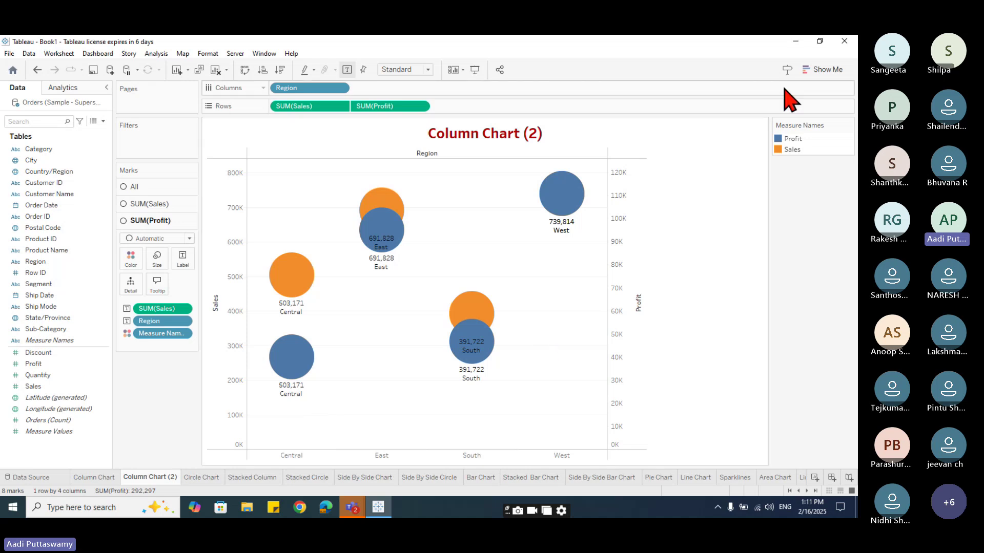
{"action": "left_click", "coordinate": [822, 70]}
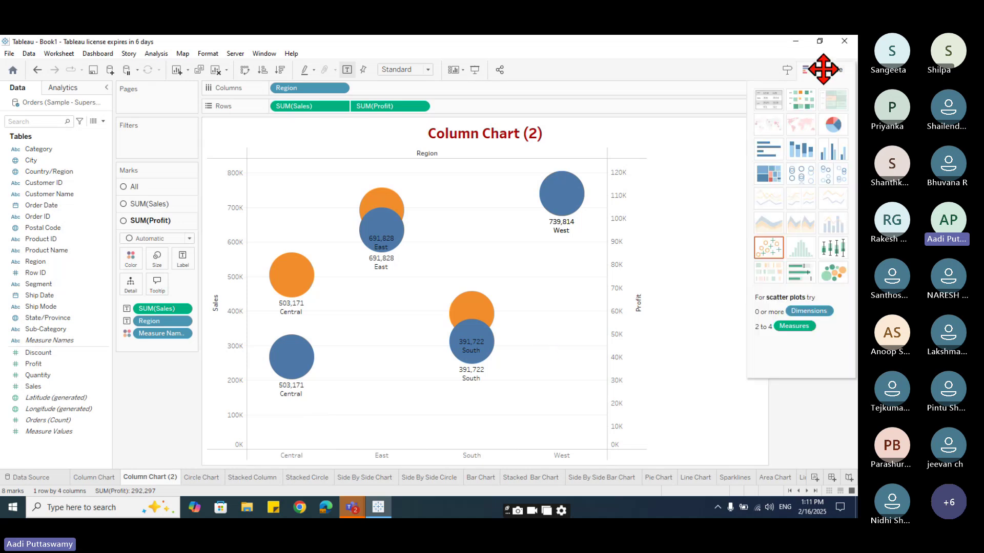
{"action": "left_click", "coordinate": [830, 153]}
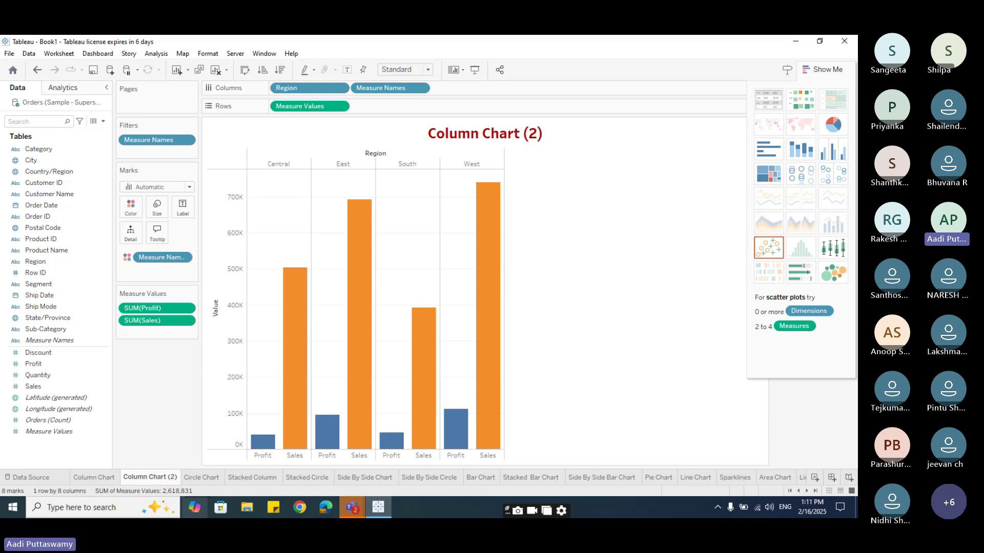
Step: Rename the duplicated worksheet as Column Chart Sales Profit
{"action": "double_click", "coordinate": [152, 480]}
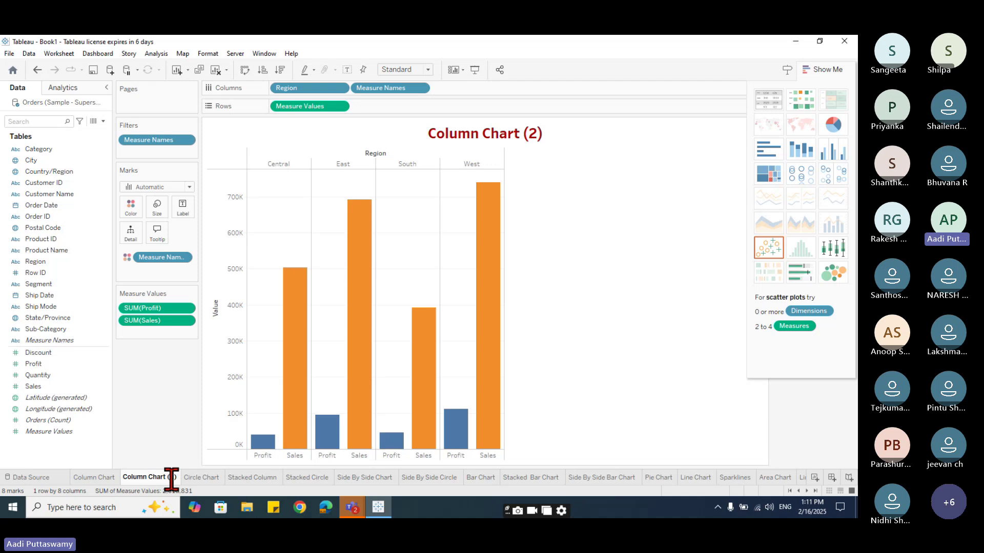
{"action": "double_click", "coordinate": [173, 477]}
{"action": "key", "text": "BackSpace"}
{"action": "key", "text": "BackSpace"}
{"action": "type", "text": "S"}
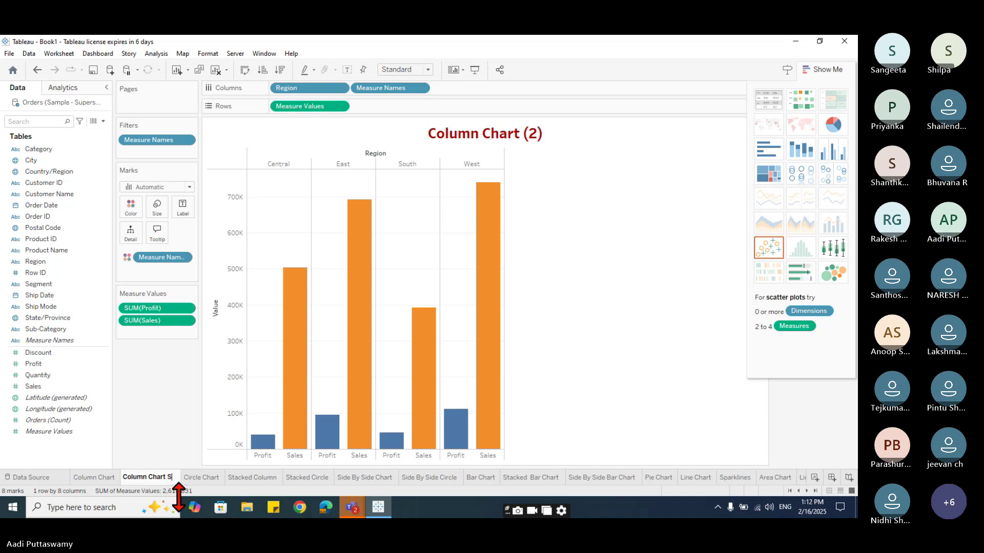
{"action": "type", "text": "ales P"}
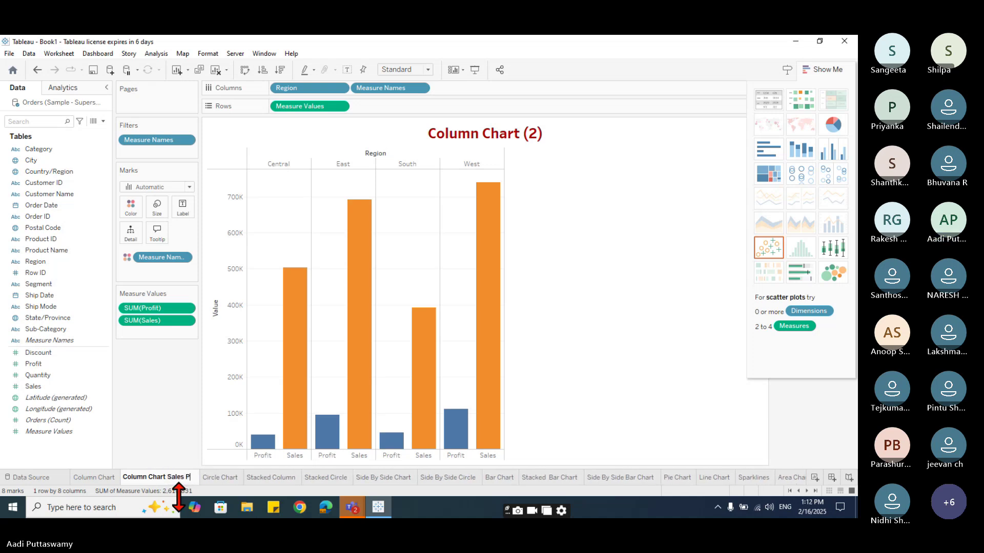
{"action": "type", "text": "rofit"}
{"action": "key", "text": "Return"}
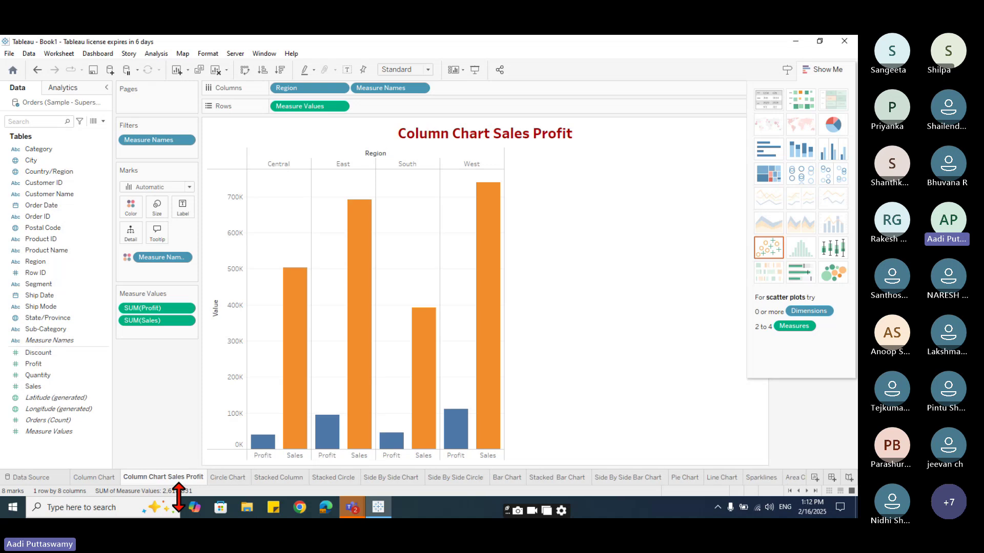
Step: Duplicate the Column Chart Sales Profit worksheet and clear all fields from the copy's marks, columns, rows and filters
{"action": "right_click", "coordinate": [181, 477]}
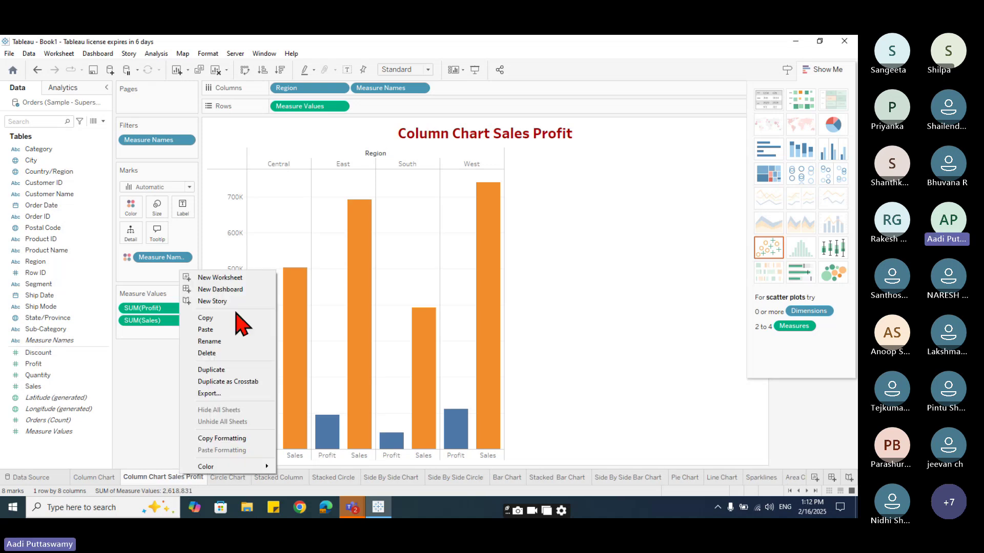
{"action": "left_click", "coordinate": [212, 369]}
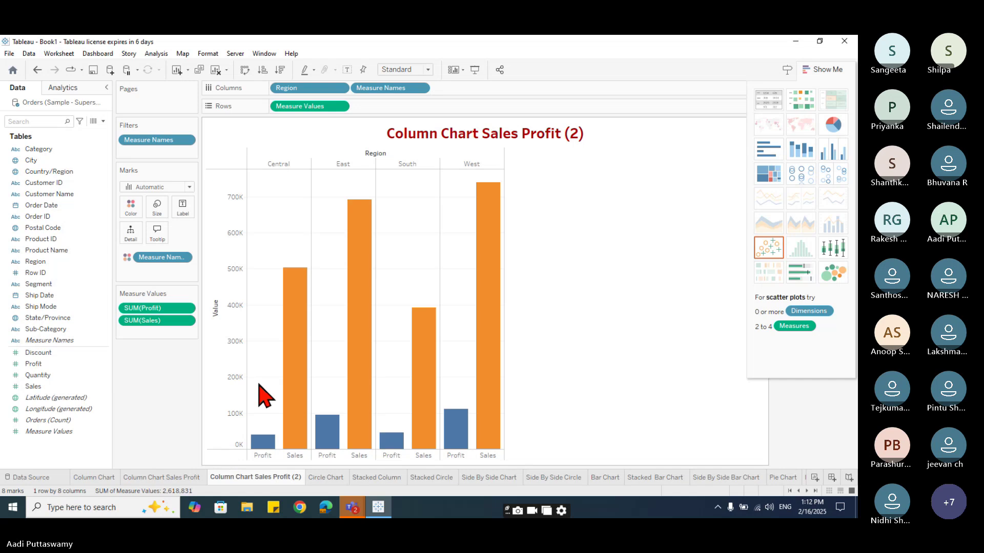
{"action": "left_click_drag", "start_coordinate": [167, 261], "coordinate": [152, 416]}
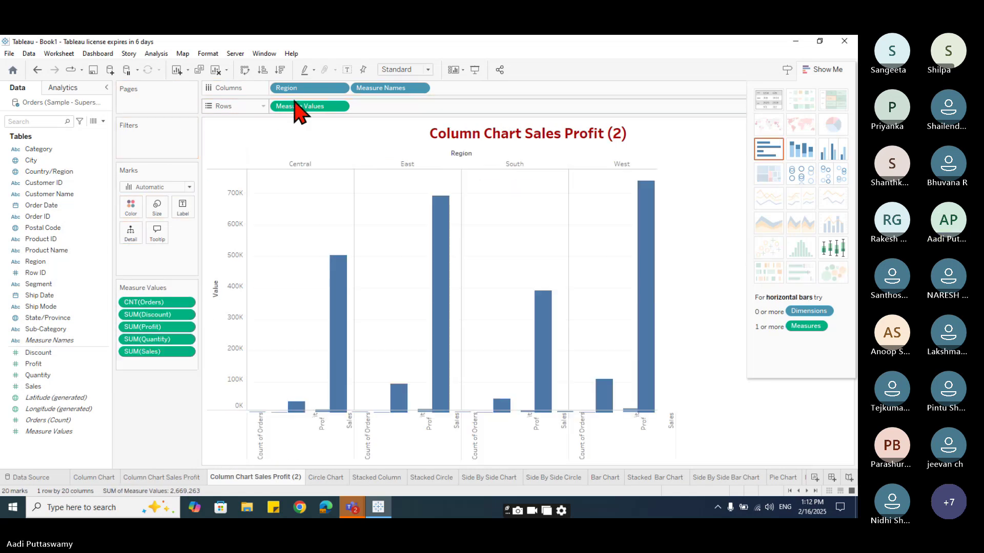
{"action": "left_click_drag", "start_coordinate": [287, 88], "coordinate": [285, 202]}
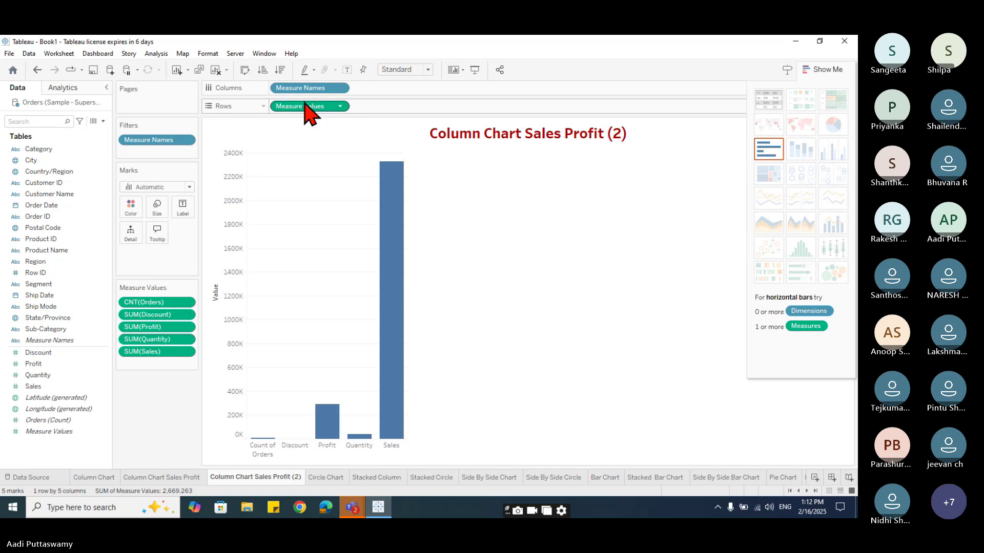
{"action": "left_click_drag", "start_coordinate": [304, 106], "coordinate": [279, 215]}
{"action": "left_click_drag", "start_coordinate": [300, 88], "coordinate": [231, 226]}
{"action": "left_click_drag", "start_coordinate": [151, 140], "coordinate": [154, 390]}
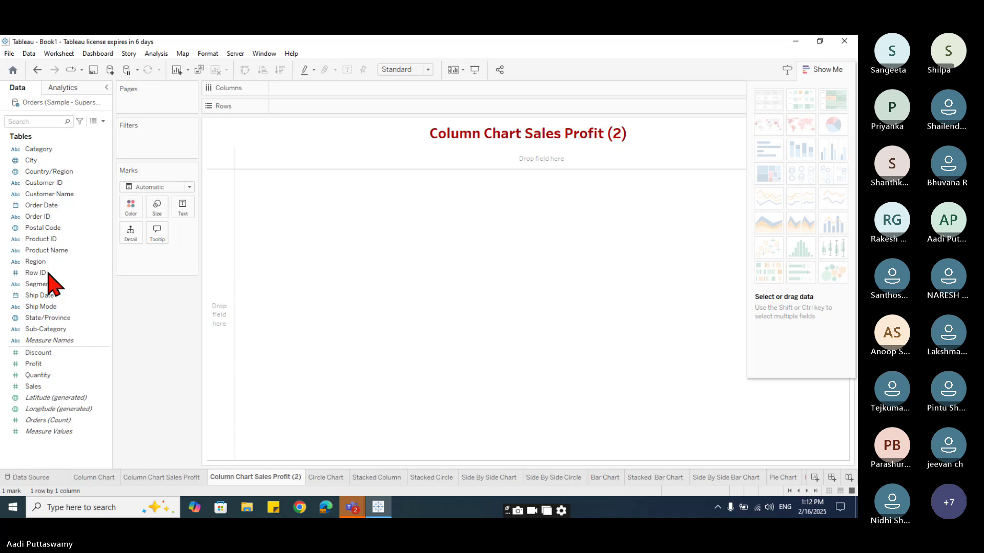
Step: Chart Sales and Profit in the rows by Region in the columns, and widen the chart's columns
{"action": "left_click_drag", "start_coordinate": [41, 262], "coordinate": [302, 93]}
{"action": "left_click_drag", "start_coordinate": [33, 387], "coordinate": [389, 107]}
{"action": "mouse_move", "coordinate": [357, 389]}
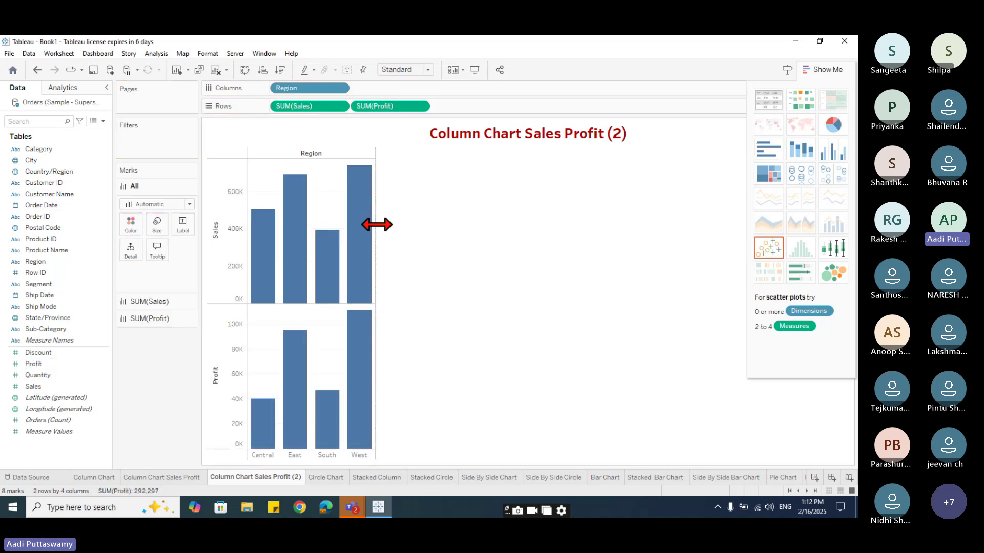
{"action": "left_click_drag", "start_coordinate": [377, 222], "coordinate": [551, 233]}
{"action": "mouse_move", "coordinate": [394, 338]}
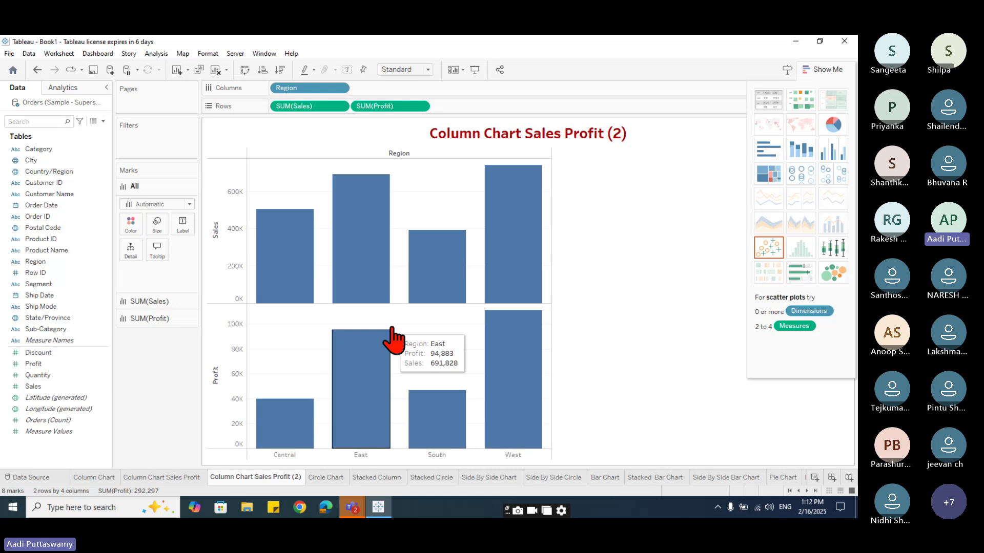
Step: Put Profit on a dual axis with Sales and set the mark type of all measures to Bar
{"action": "left_click", "coordinate": [421, 106]}
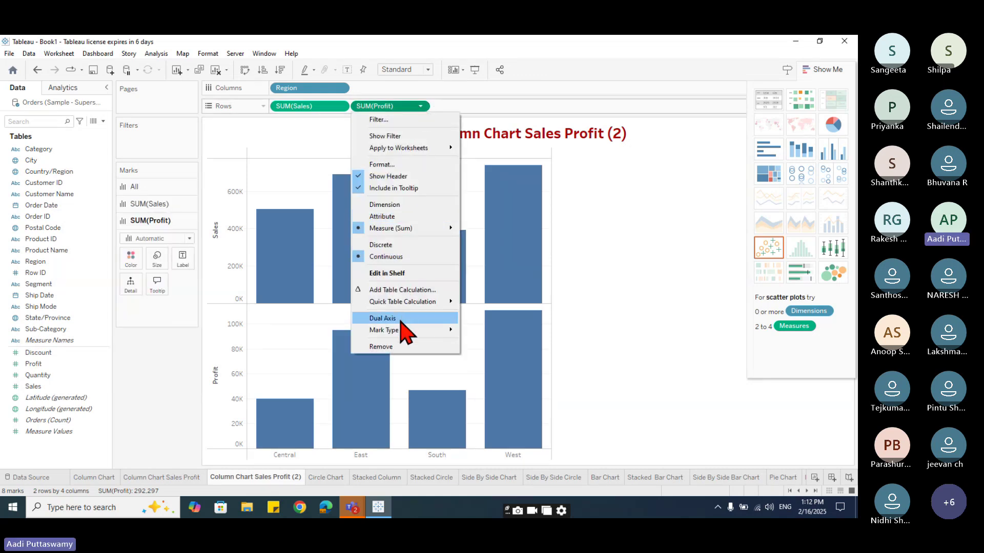
{"action": "left_click", "coordinate": [384, 318]}
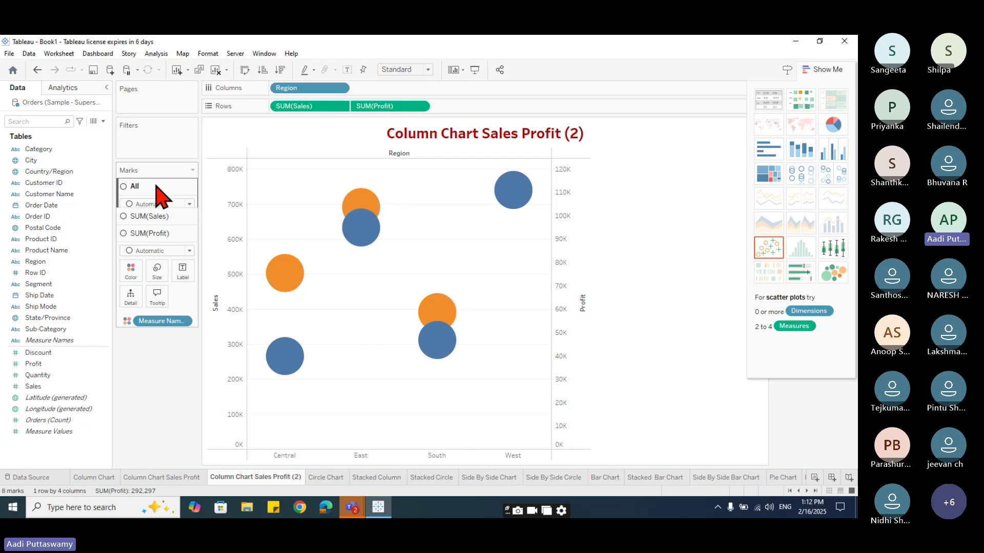
{"action": "left_click", "coordinate": [177, 204]}
{"action": "left_click", "coordinate": [174, 226]}
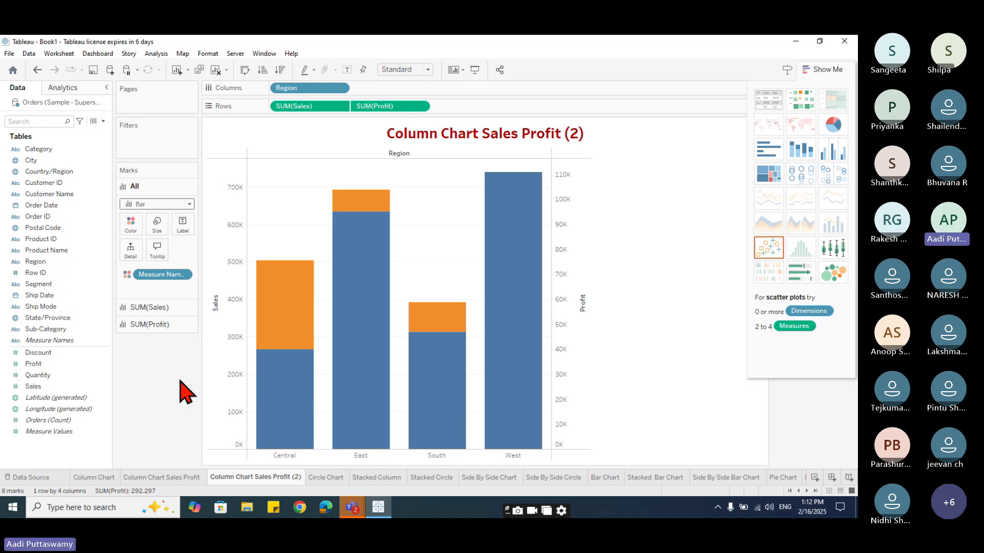
Step: Open the mark settings of the Profit measure
{"action": "left_click", "coordinate": [149, 325]}
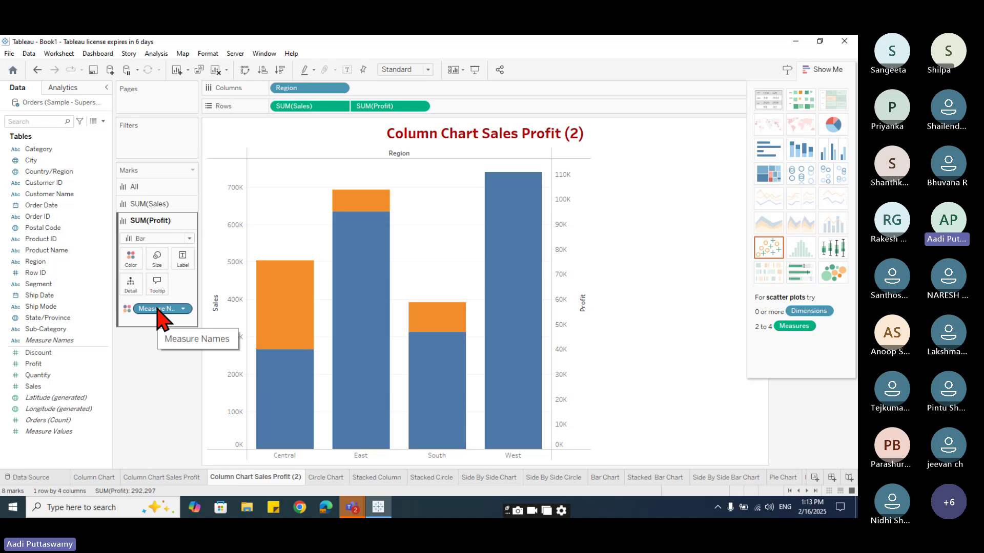
Step: Narrow the SUM(Profit) bars so they sit inside the wider Sales bars of each region
{"action": "left_click", "coordinate": [157, 260]}
{"action": "left_click_drag", "start_coordinate": [224, 286], "coordinate": [175, 327]}
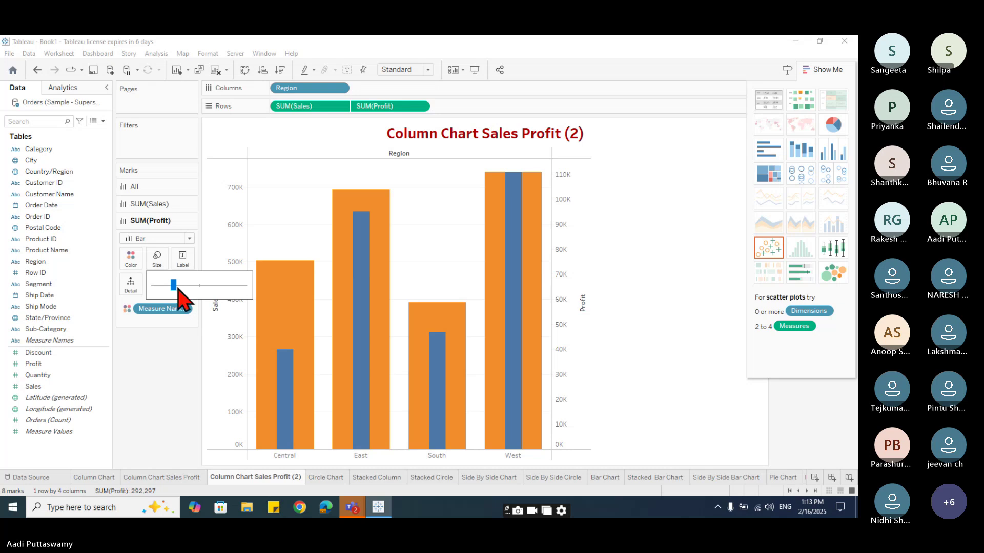
{"action": "left_click_drag", "start_coordinate": [177, 287], "coordinate": [169, 288]}
{"action": "left_click", "coordinate": [177, 399]}
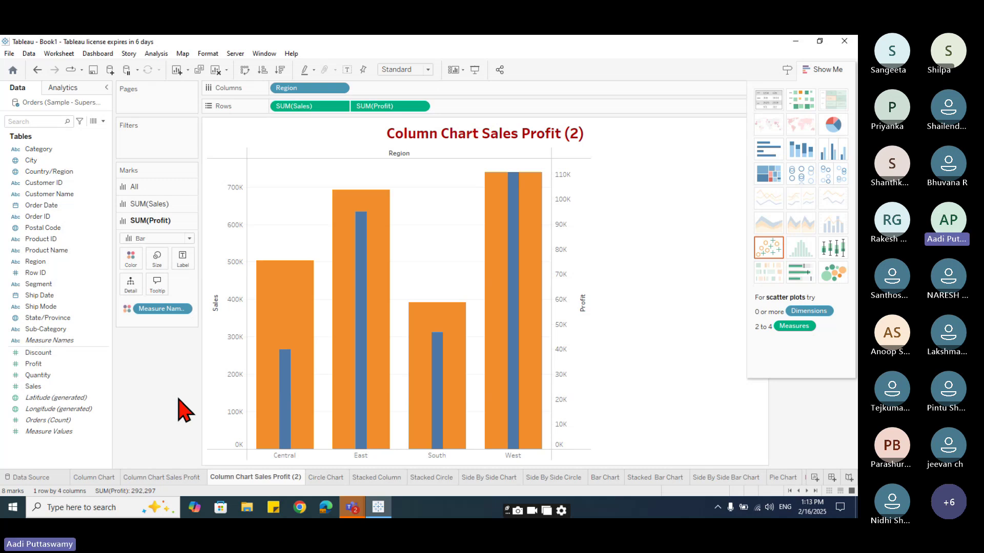
{"action": "mouse_move", "coordinate": [259, 327]}
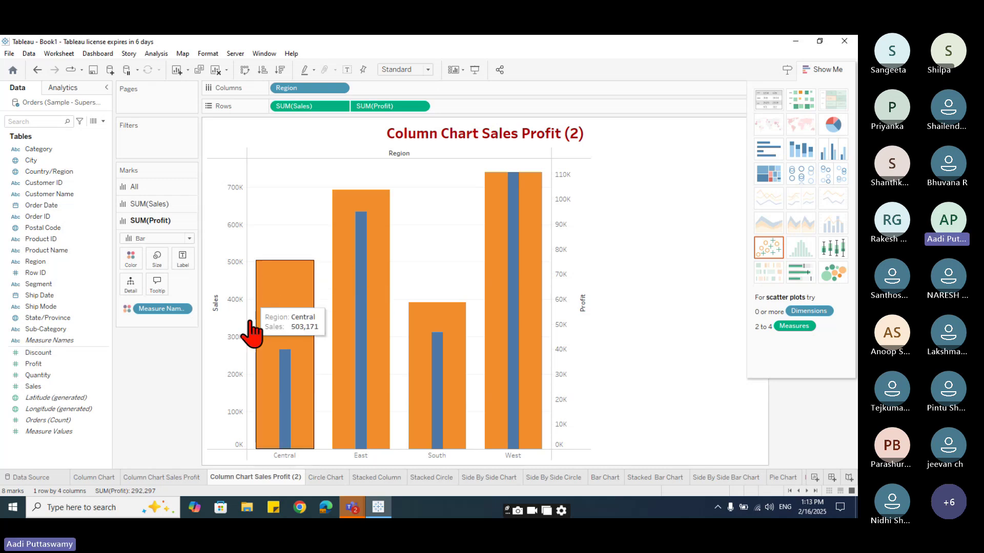
{"action": "mouse_move", "coordinate": [284, 375]}
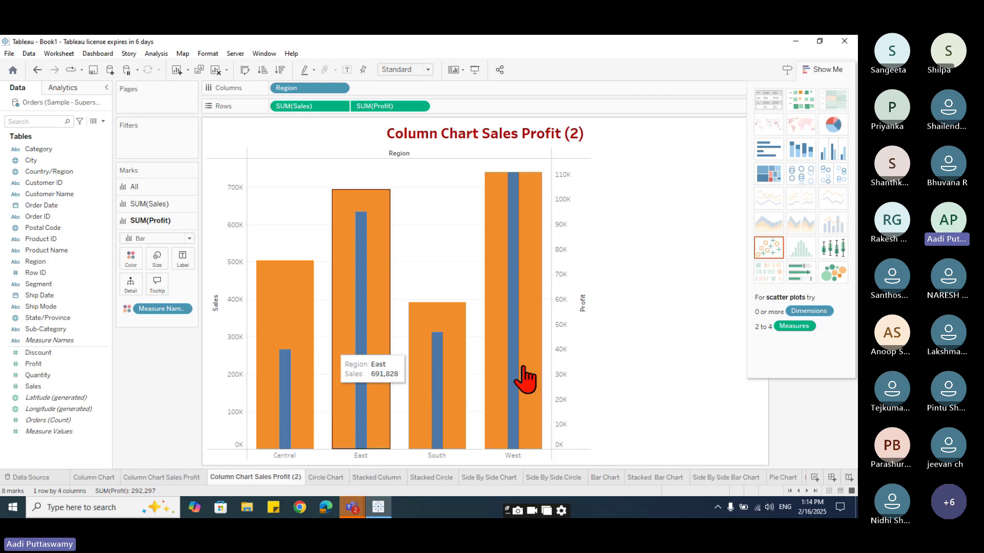
Step: Try synchronizing the Profit axis with the Sales axis, inspect the Central bars, and undo the synchronization
{"action": "left_click", "coordinate": [564, 203]}
{"action": "right_click", "coordinate": [564, 203]}
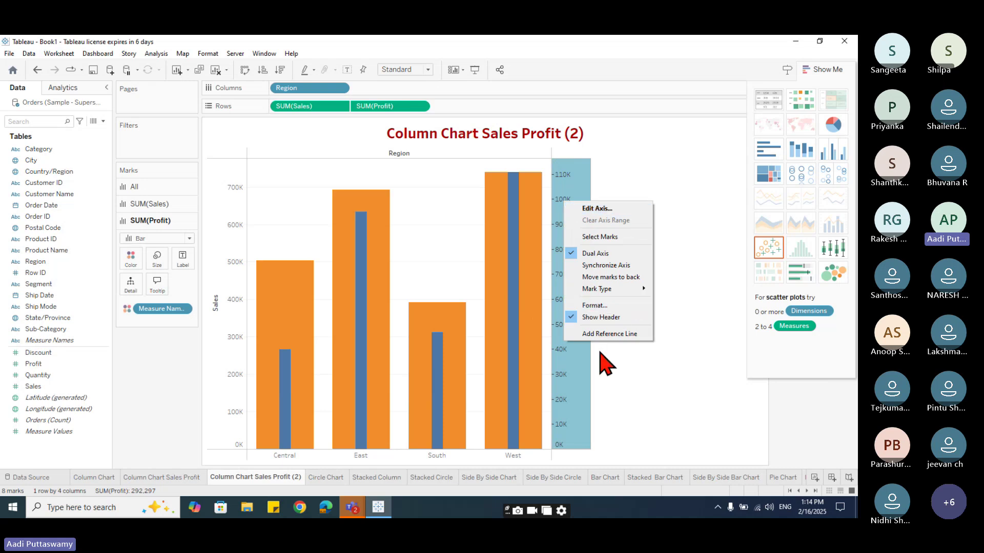
{"action": "left_click", "coordinate": [601, 265]}
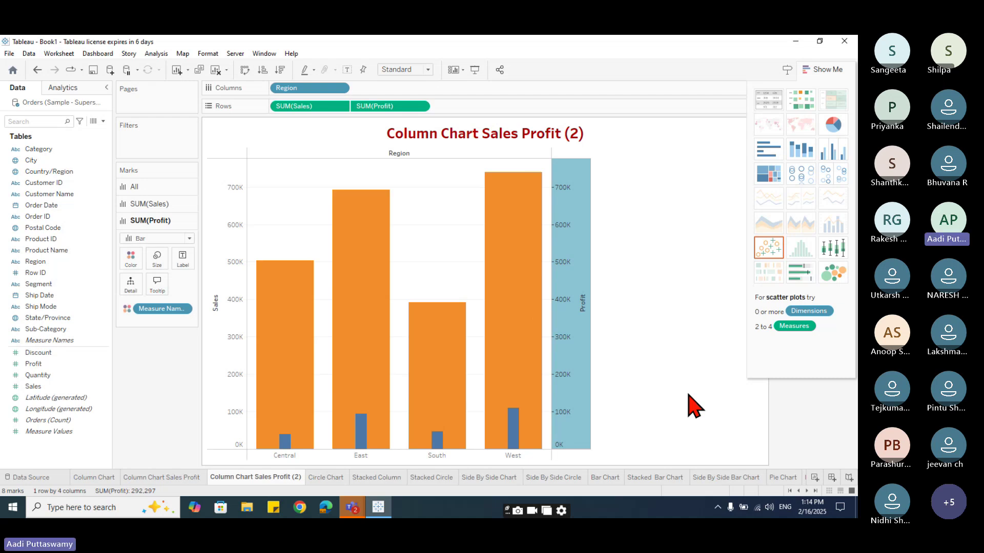
{"action": "mouse_move", "coordinate": [278, 339]}
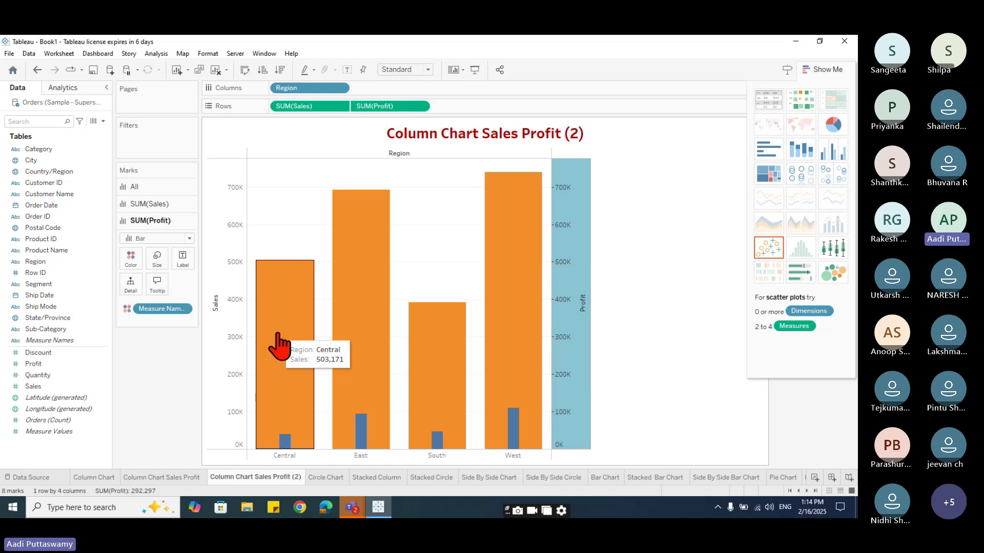
{"action": "mouse_move", "coordinate": [285, 444]}
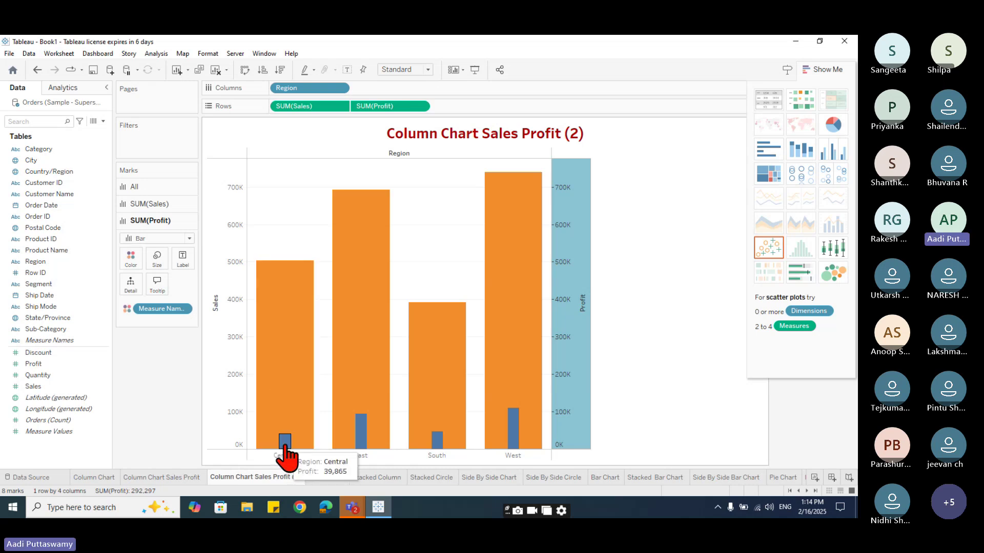
{"action": "key", "text": "ctrl+z"}
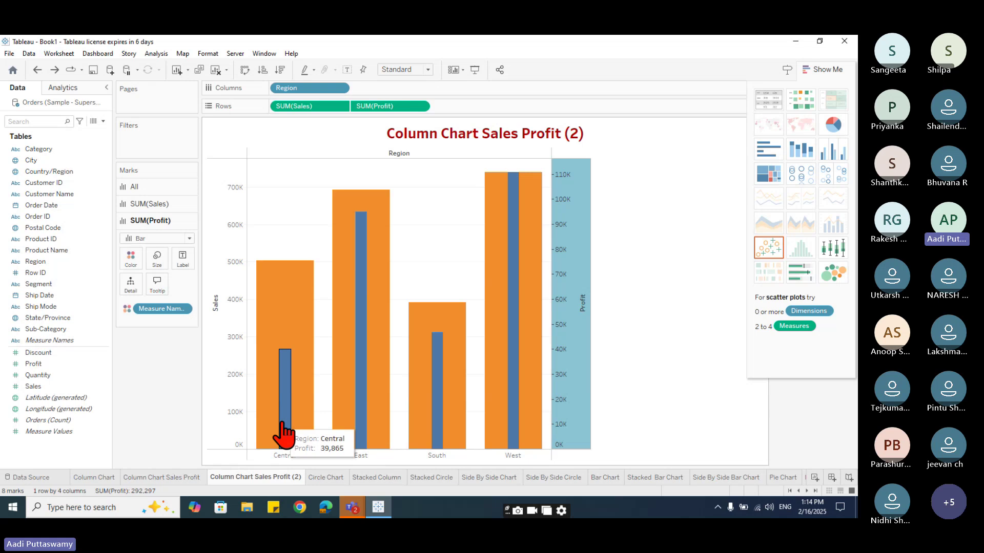
Step: Compare the East bars' sales and profit, and synchronize the dual axes so both measures share one scale
{"action": "mouse_move", "coordinate": [346, 203]}
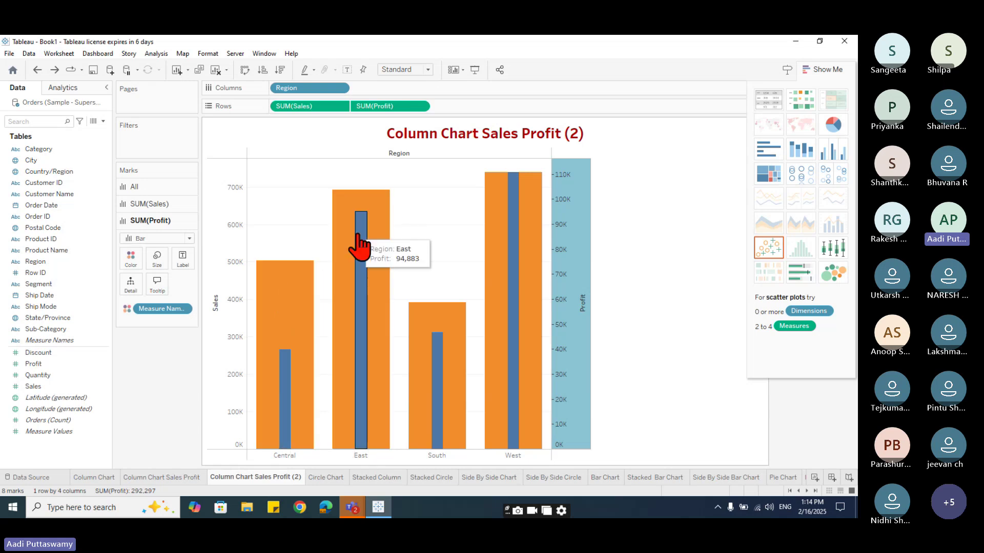
{"action": "mouse_move", "coordinate": [360, 245]}
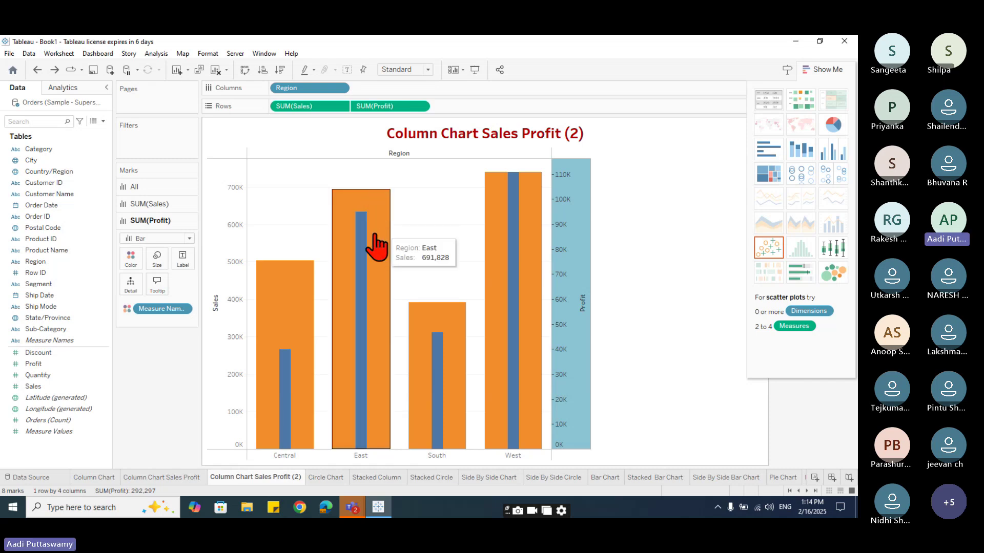
{"action": "right_click", "coordinate": [579, 182]}
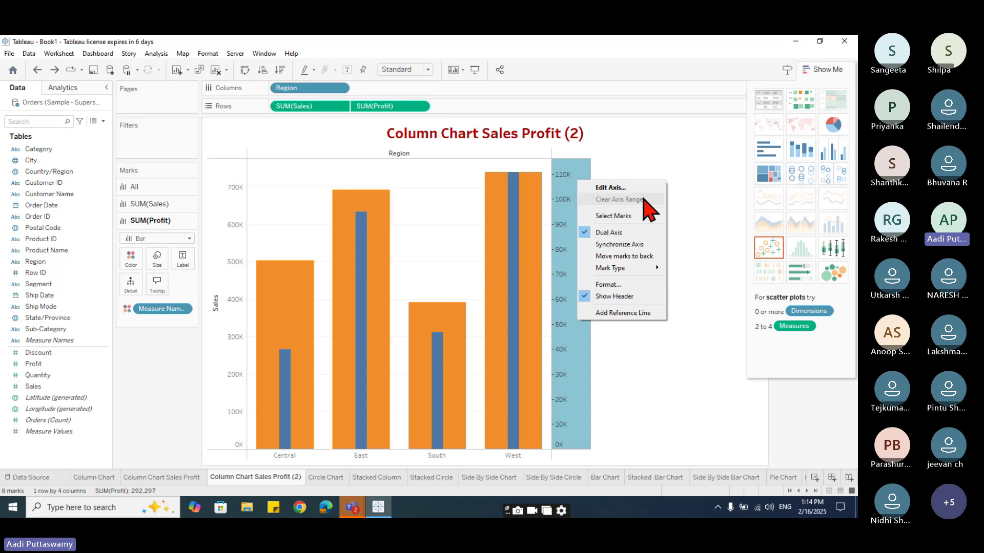
{"action": "left_click", "coordinate": [630, 244]}
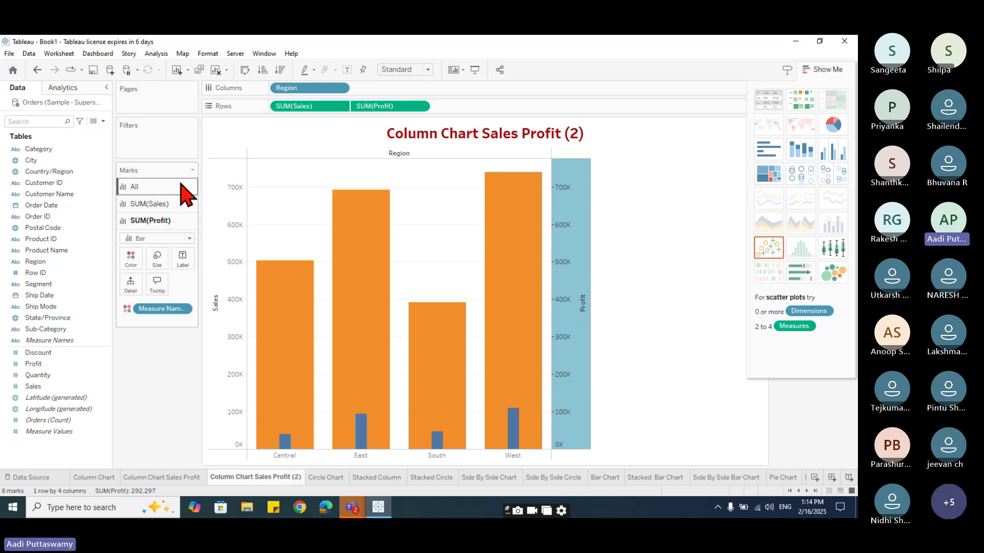
{"action": "mouse_move", "coordinate": [362, 433]}
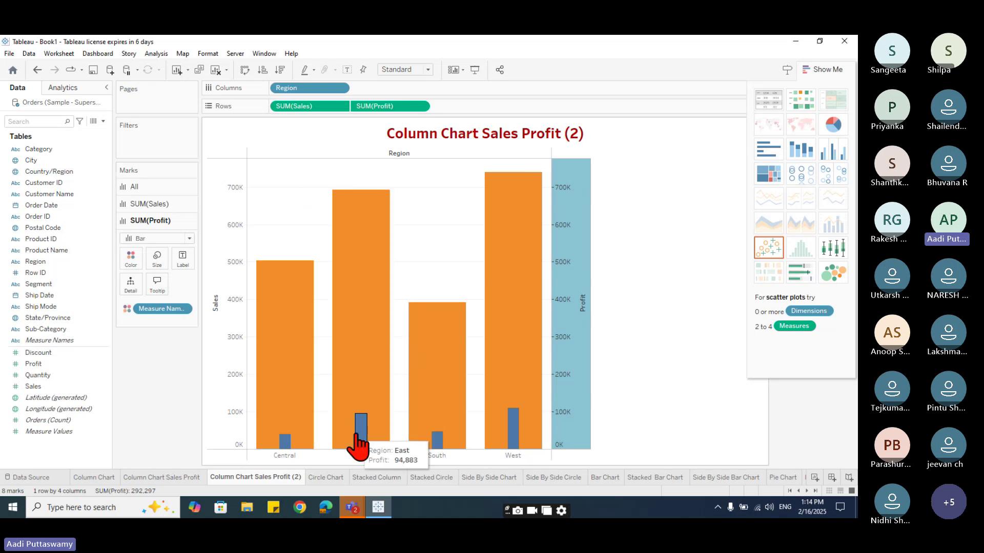
Step: Replace Region with Sub-Category on Columns, and enlarge the chart with Show Me closed
{"action": "left_click_drag", "start_coordinate": [292, 88], "coordinate": [154, 413]}
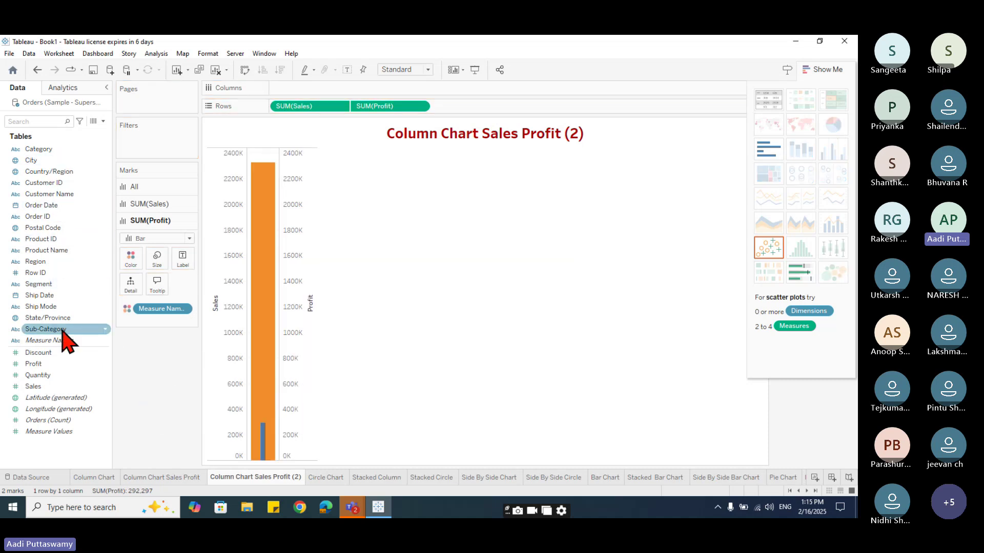
{"action": "left_click_drag", "start_coordinate": [62, 331], "coordinate": [331, 89]}
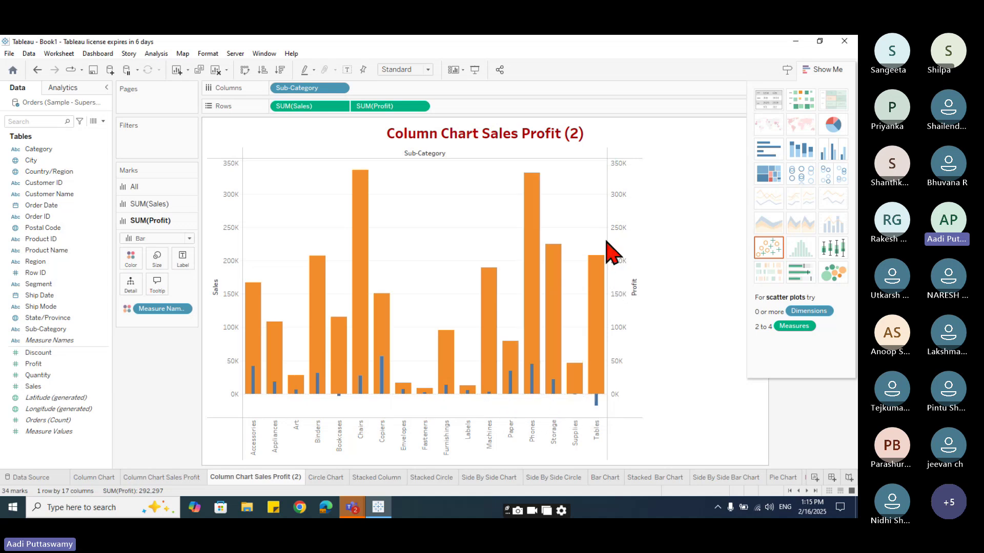
{"action": "left_click_drag", "start_coordinate": [610, 241], "coordinate": [816, 197]}
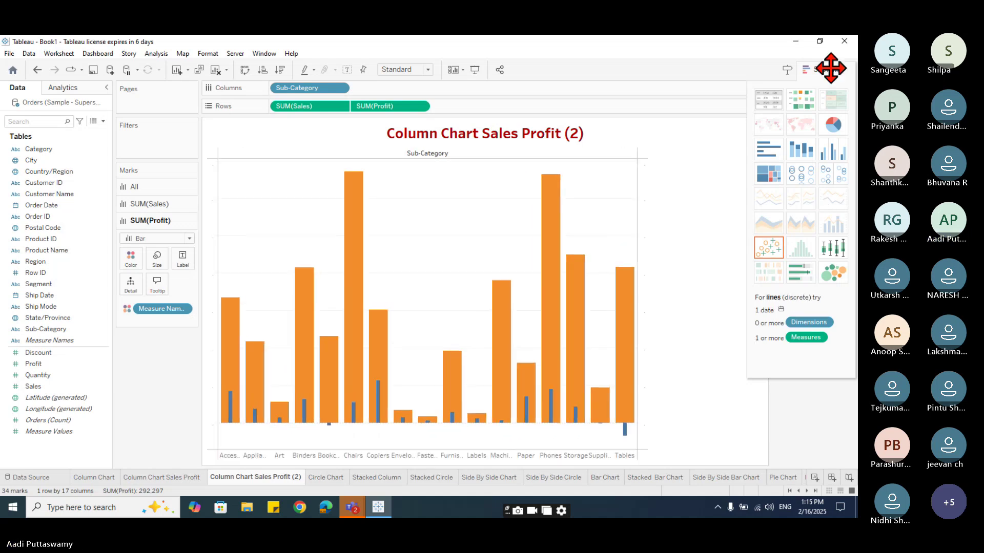
{"action": "left_click", "coordinate": [829, 68]}
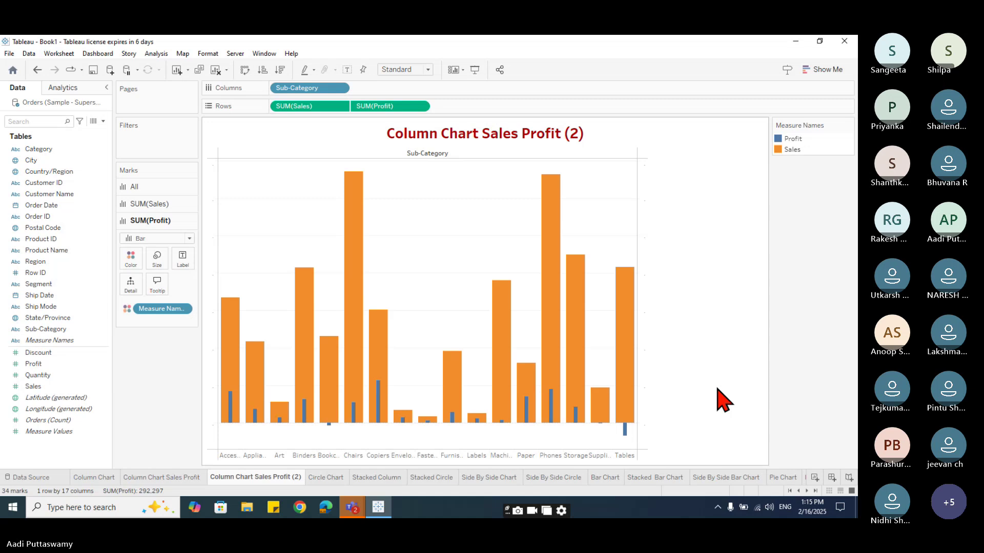
Step: Rename the Column Chart Sales Profit (2) worksheet as Bullet Chart
{"action": "double_click", "coordinate": [251, 478]}
{"action": "type", "text": "Bul"}
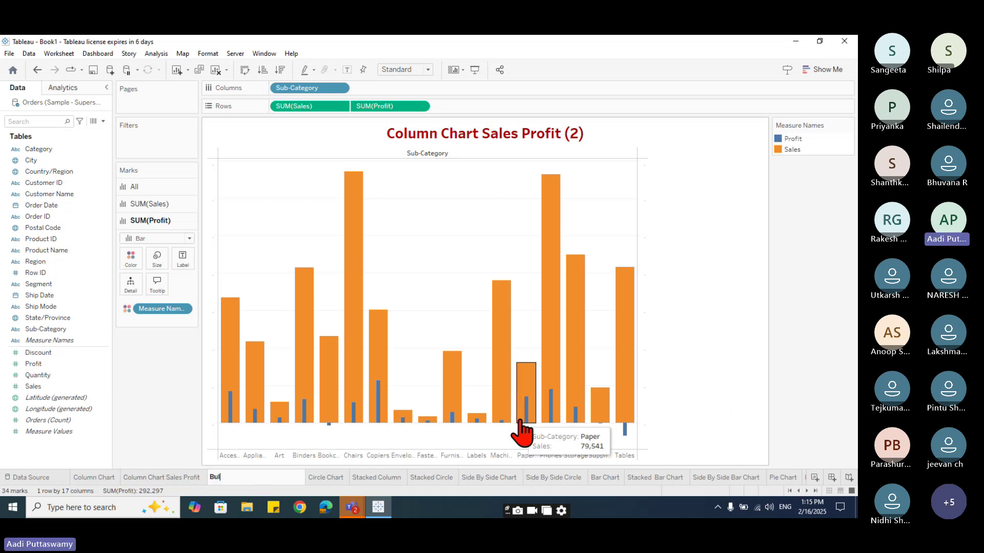
{"action": "type", "text": "let C"}
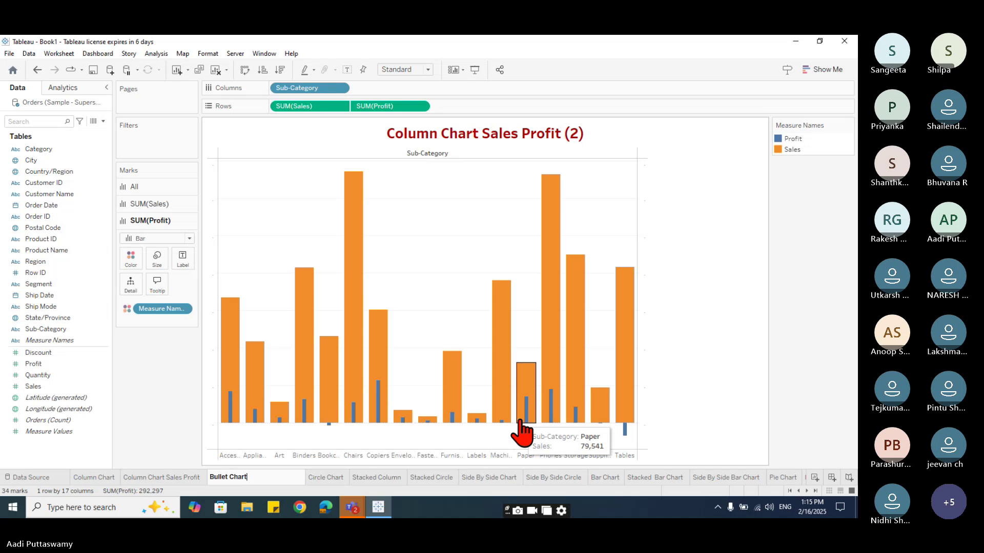
{"action": "type", "text": "hart"}
{"action": "key", "text": "Return"}
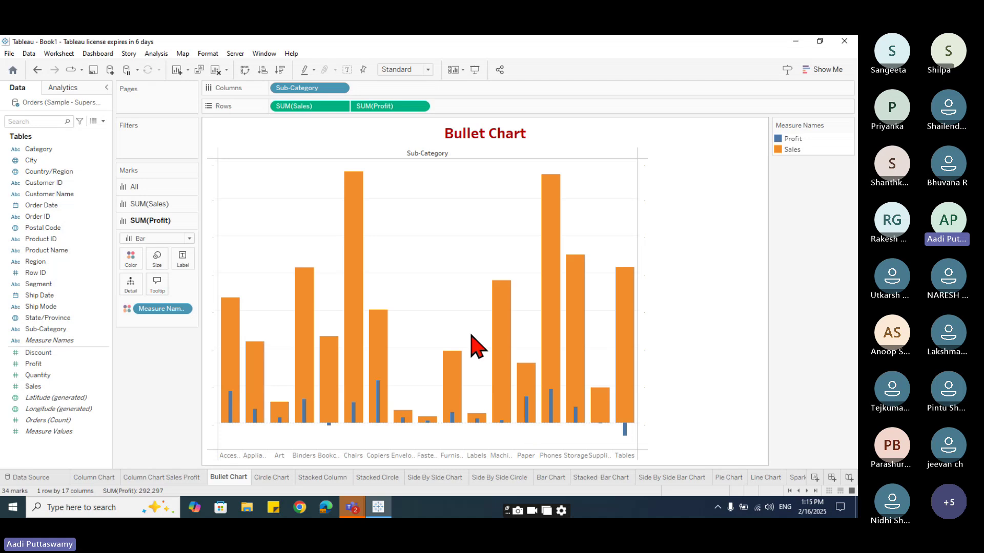
{"action": "mouse_move", "coordinate": [271, 416]}
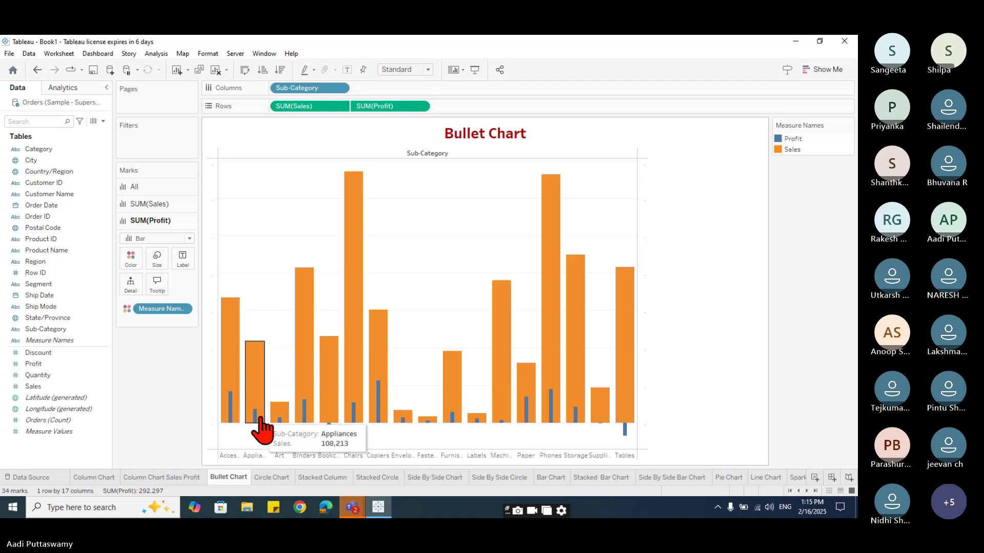
{"action": "left_click", "coordinate": [151, 203]}
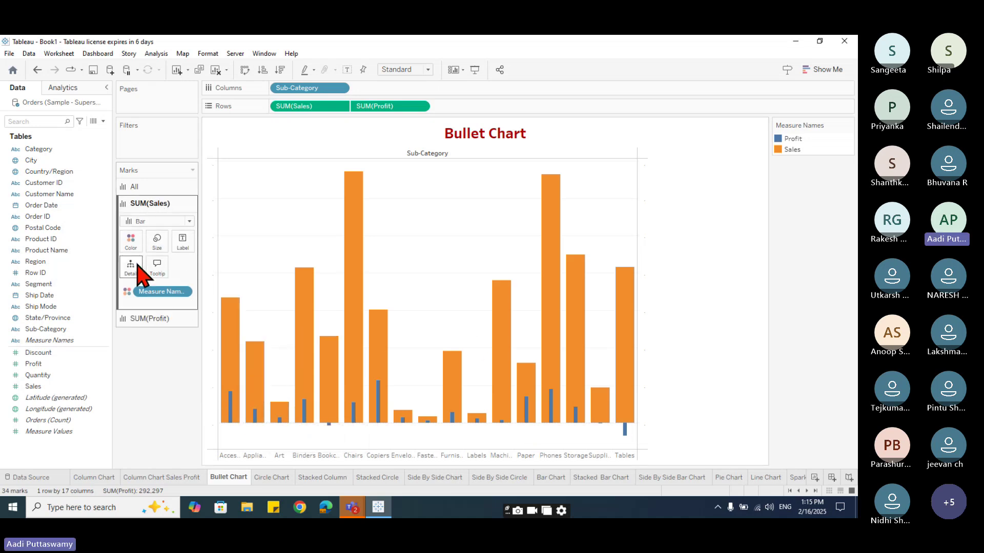
{"action": "left_click", "coordinate": [131, 240]}
{"action": "left_click", "coordinate": [168, 275]}
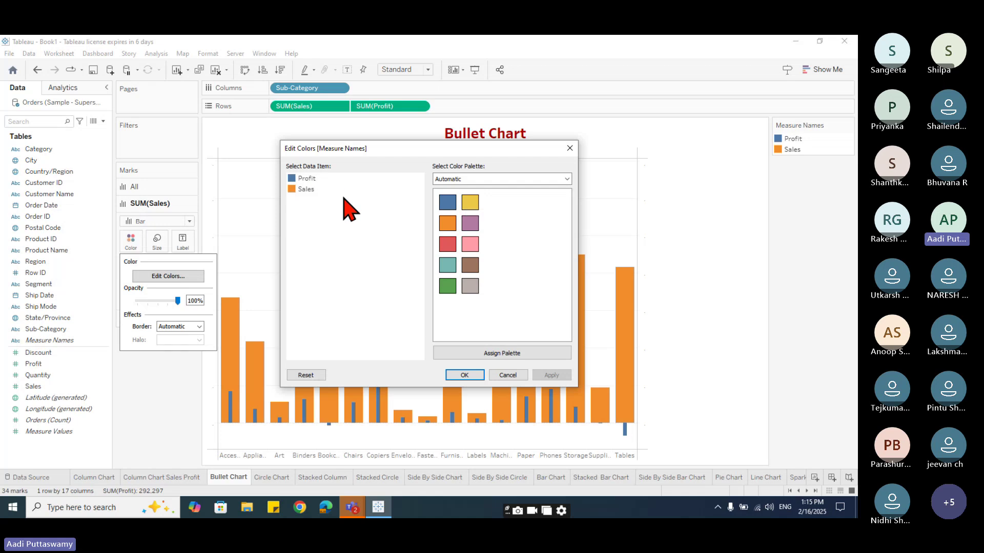
{"action": "left_click", "coordinate": [466, 375]}
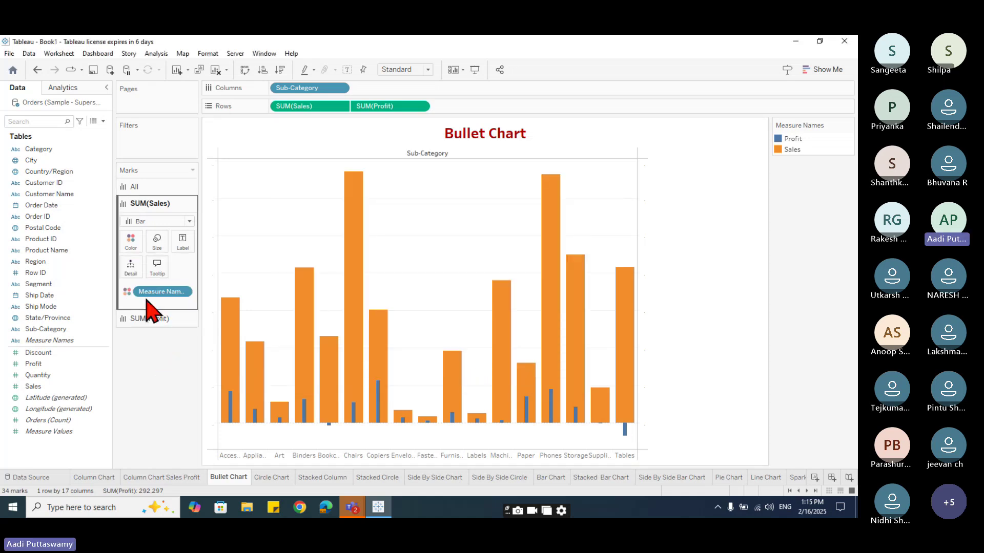
Step: Recolor the Sales measure to light blue #55aaff
{"action": "left_click", "coordinate": [131, 243]}
{"action": "left_click", "coordinate": [167, 279]}
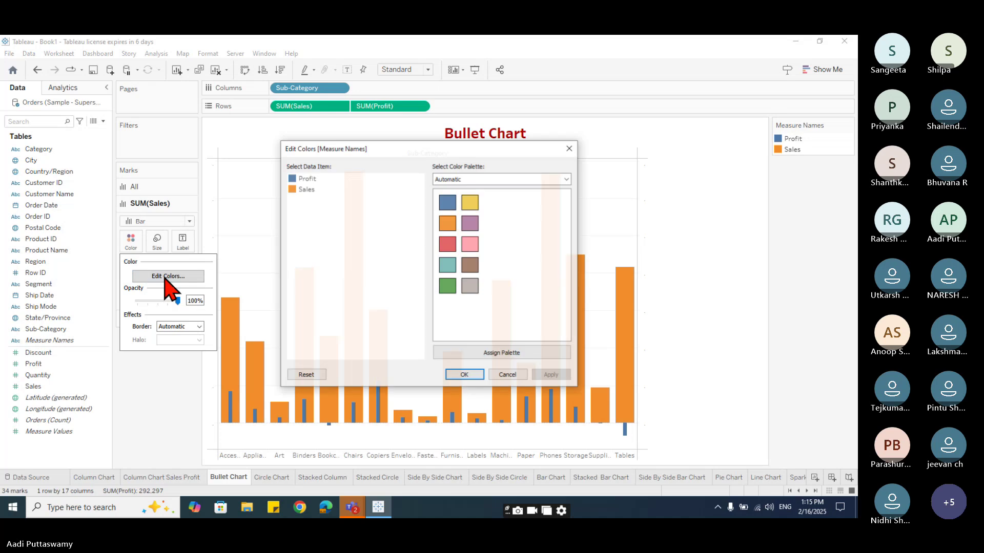
{"action": "double_click", "coordinate": [303, 190]}
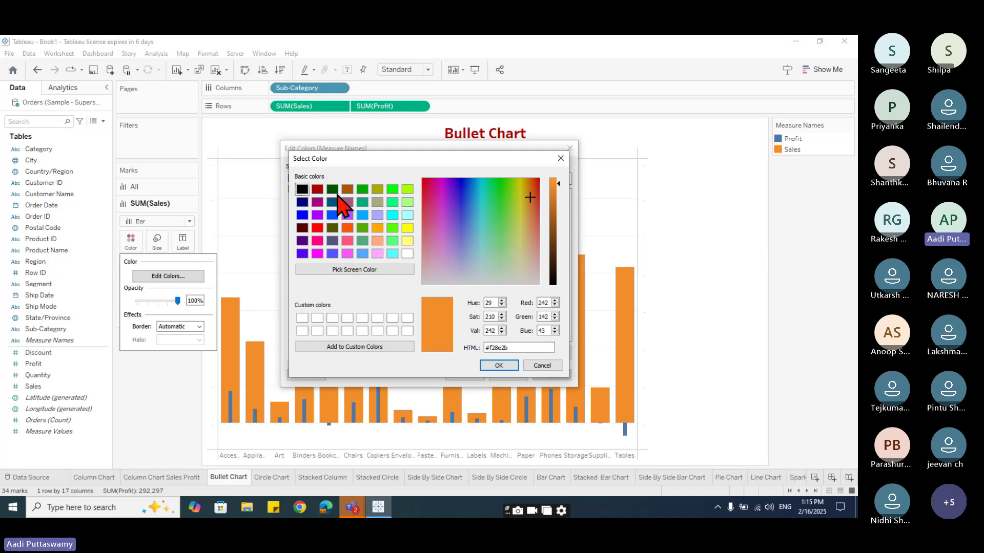
{"action": "left_click", "coordinate": [317, 190]}
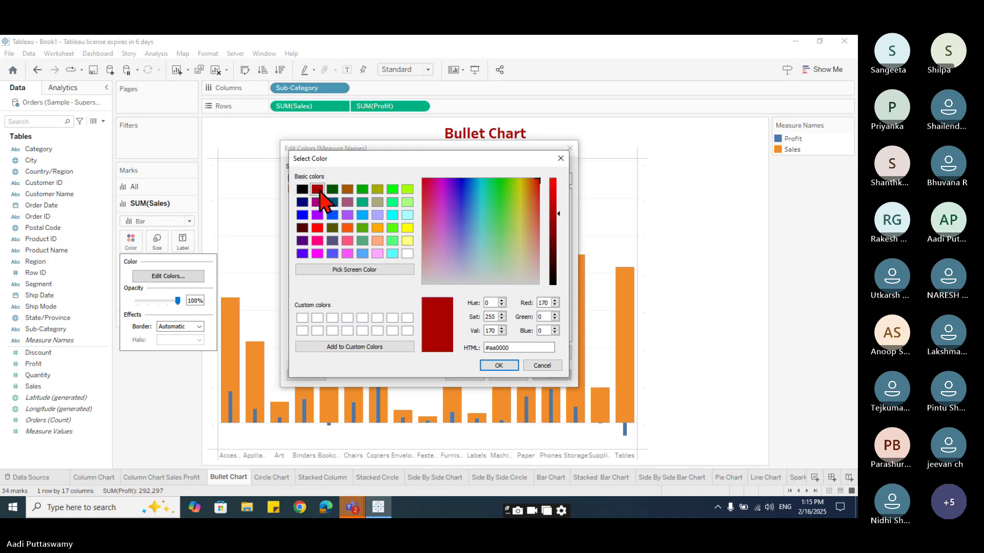
{"action": "left_click", "coordinate": [303, 254]}
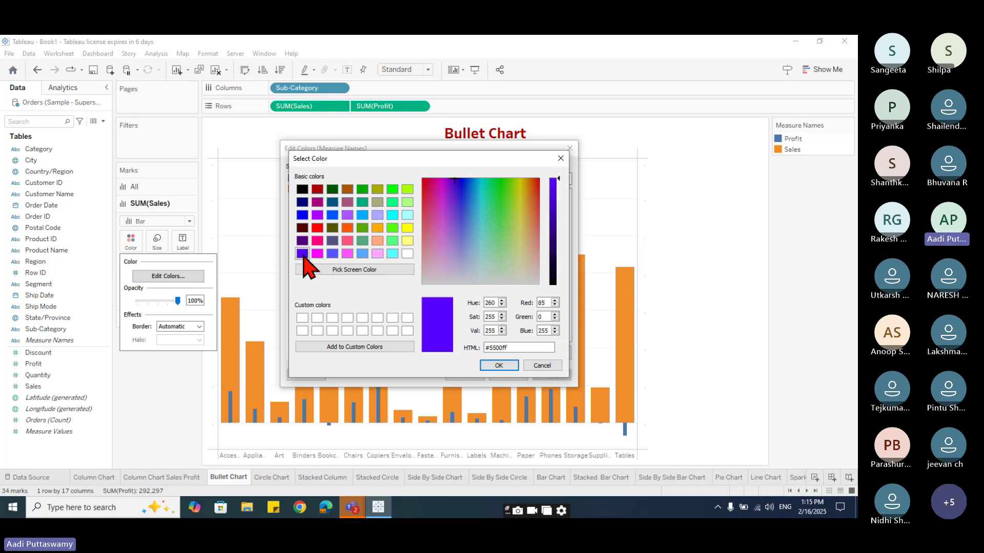
{"action": "left_click", "coordinate": [363, 251]}
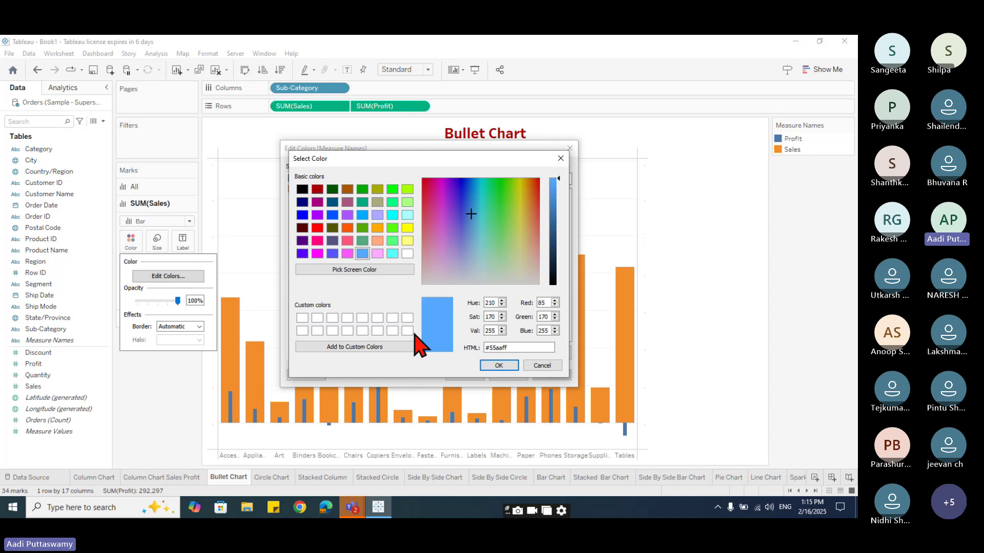
{"action": "left_click", "coordinate": [499, 365]}
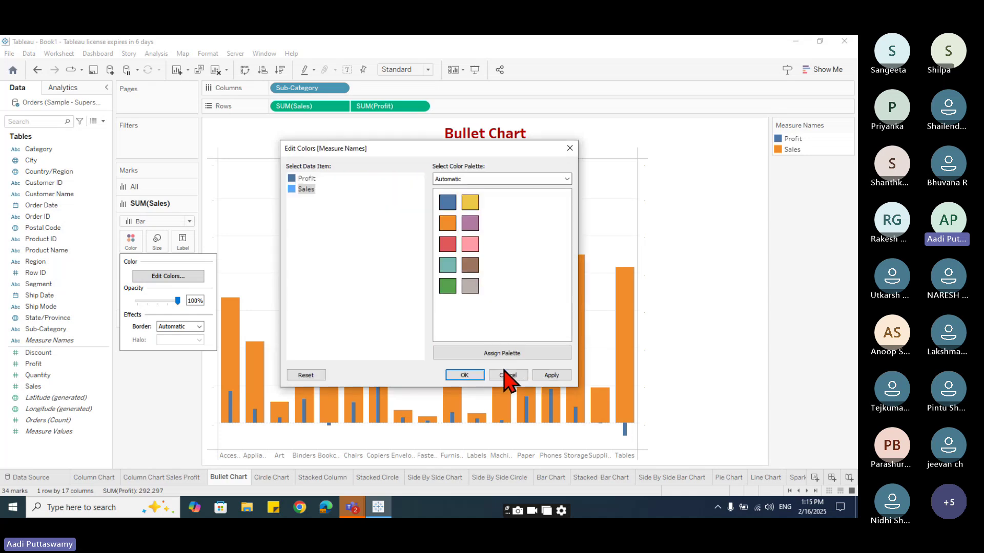
{"action": "left_click", "coordinate": [465, 375]}
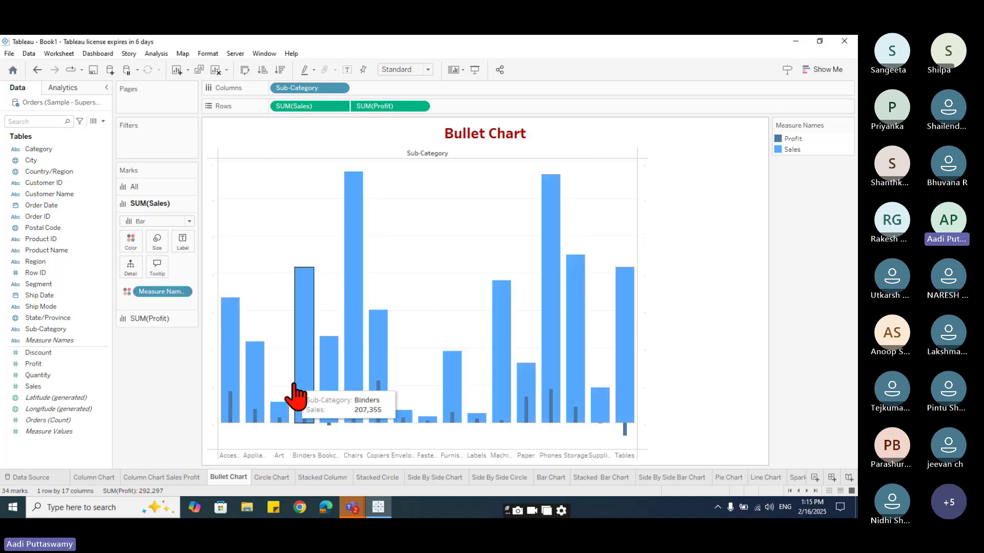
Step: Recolor the Profit measure to red
{"action": "left_click", "coordinate": [151, 319]}
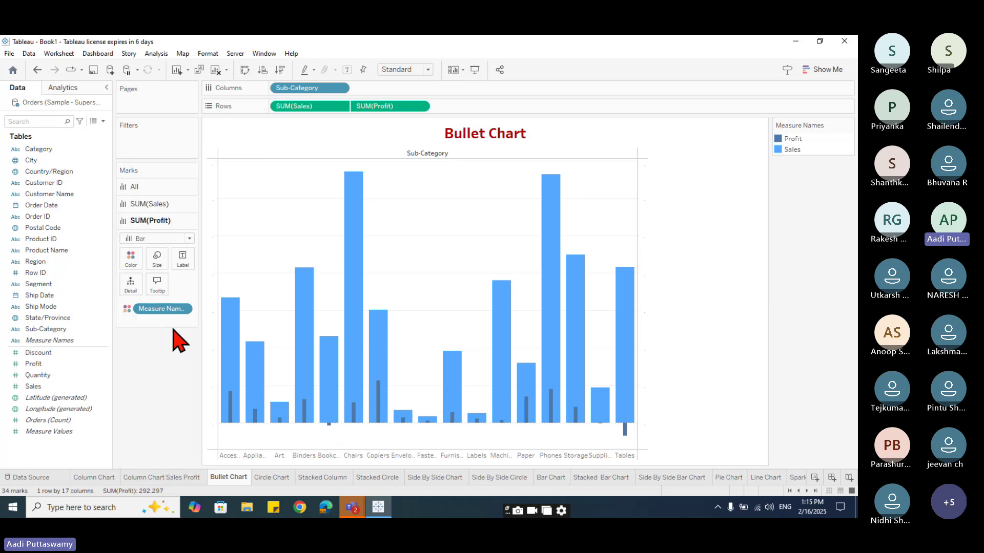
{"action": "left_click", "coordinate": [131, 259]}
{"action": "left_click", "coordinate": [163, 294]}
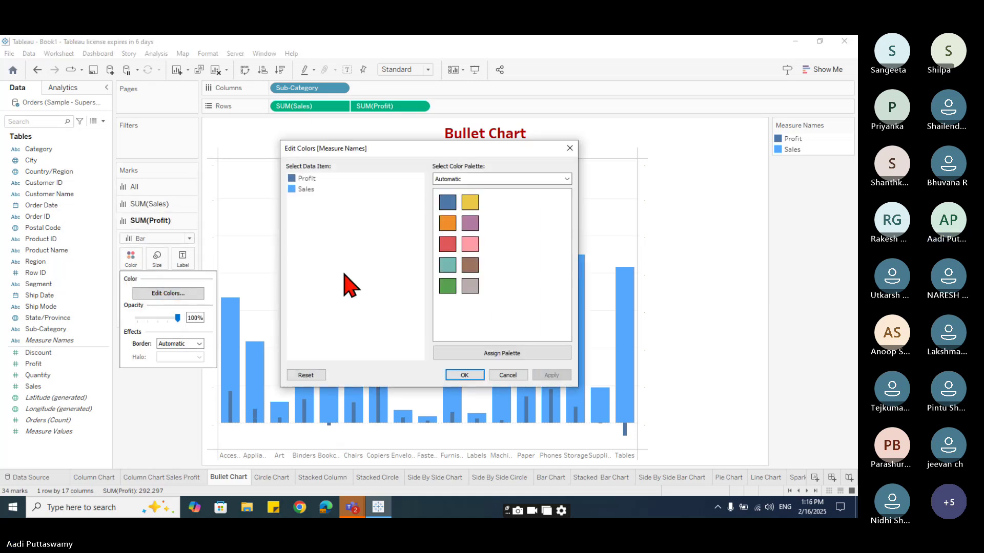
{"action": "double_click", "coordinate": [295, 180]}
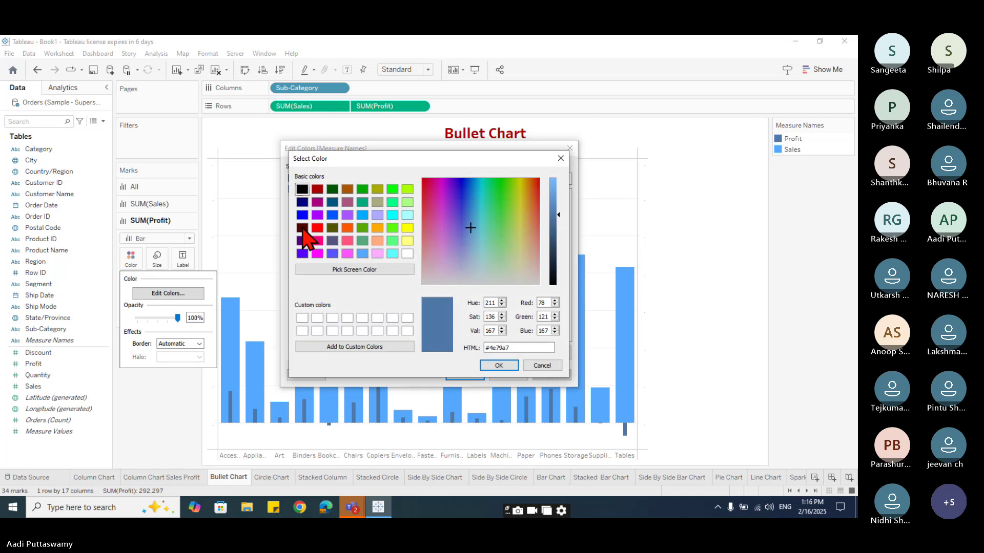
{"action": "left_click", "coordinate": [317, 227]}
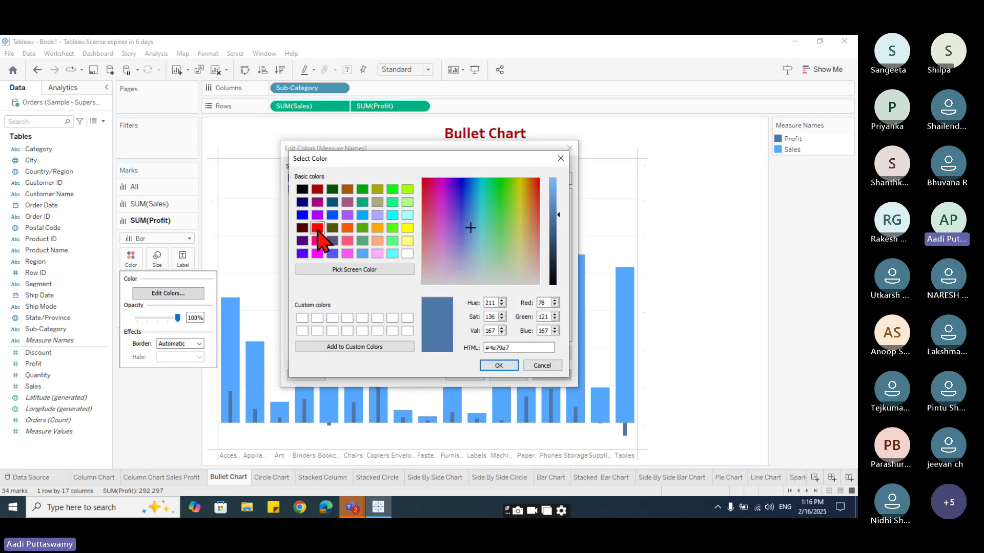
{"action": "left_click", "coordinate": [491, 366]}
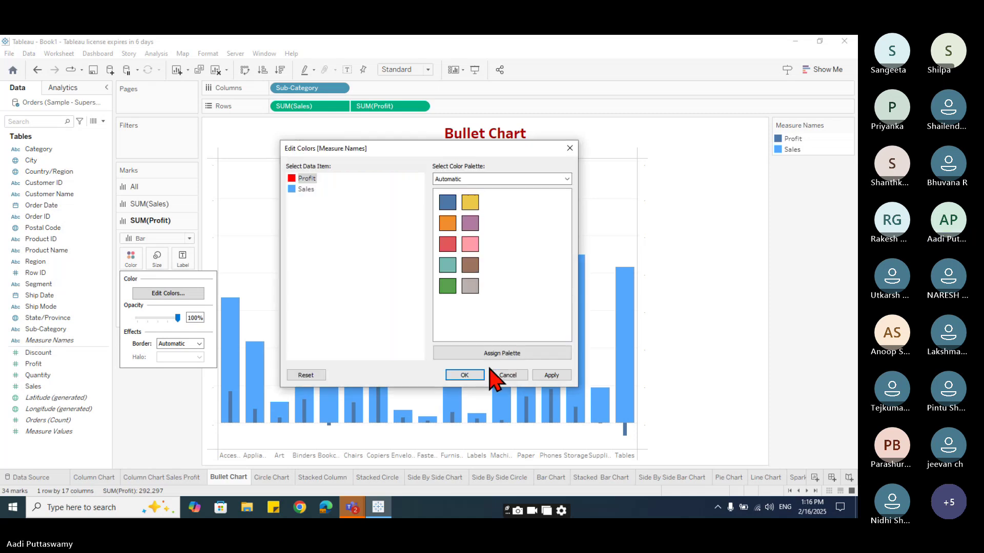
{"action": "left_click", "coordinate": [552, 375]}
{"action": "left_click", "coordinate": [463, 375]}
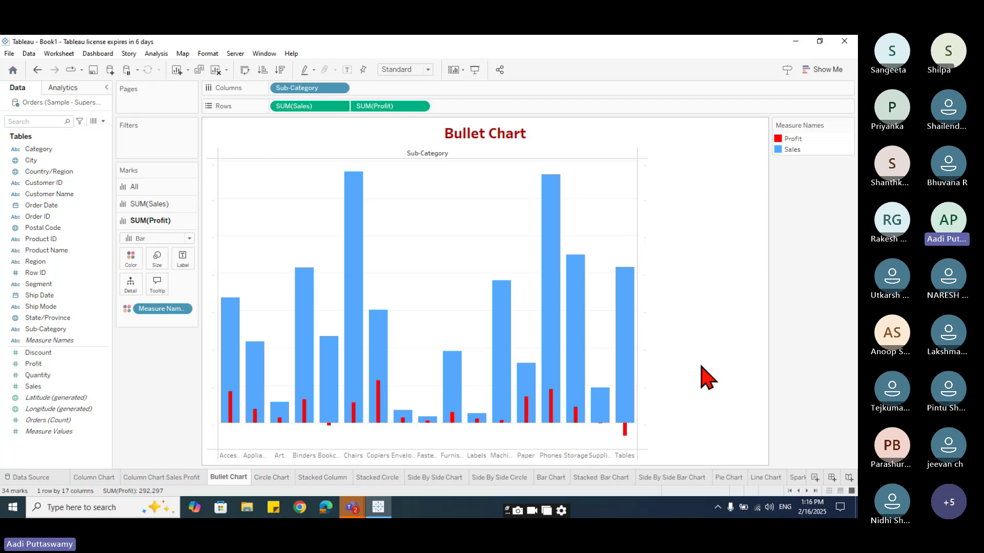
Step: Add a new blank worksheet at the end of the workbook
{"action": "left_click", "coordinate": [822, 69]}
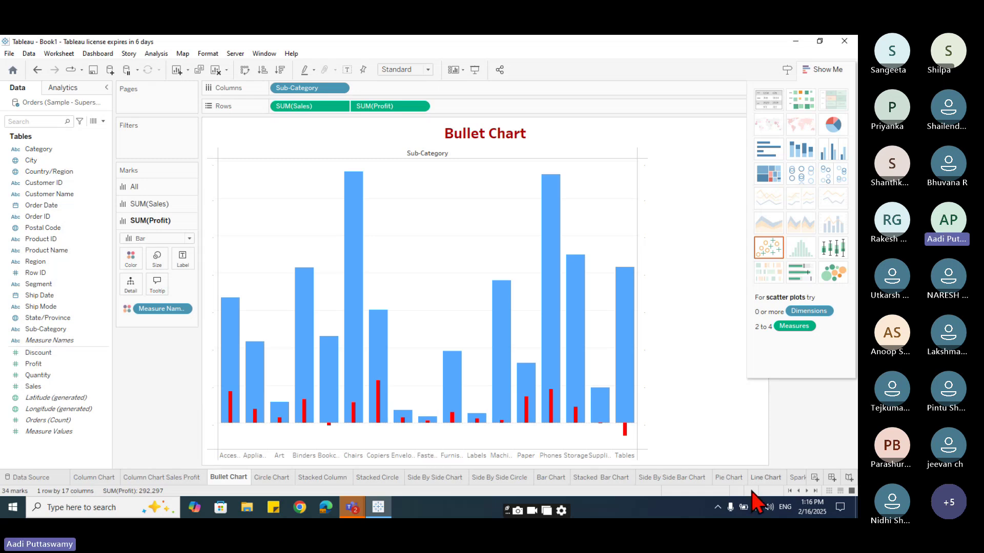
{"action": "left_click", "coordinate": [767, 478]}
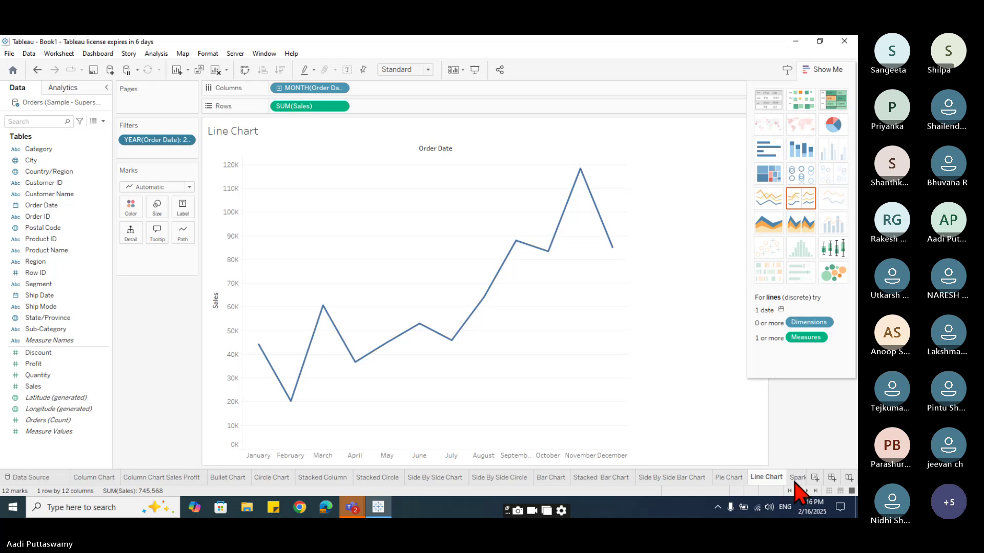
{"action": "left_click", "coordinate": [796, 478]}
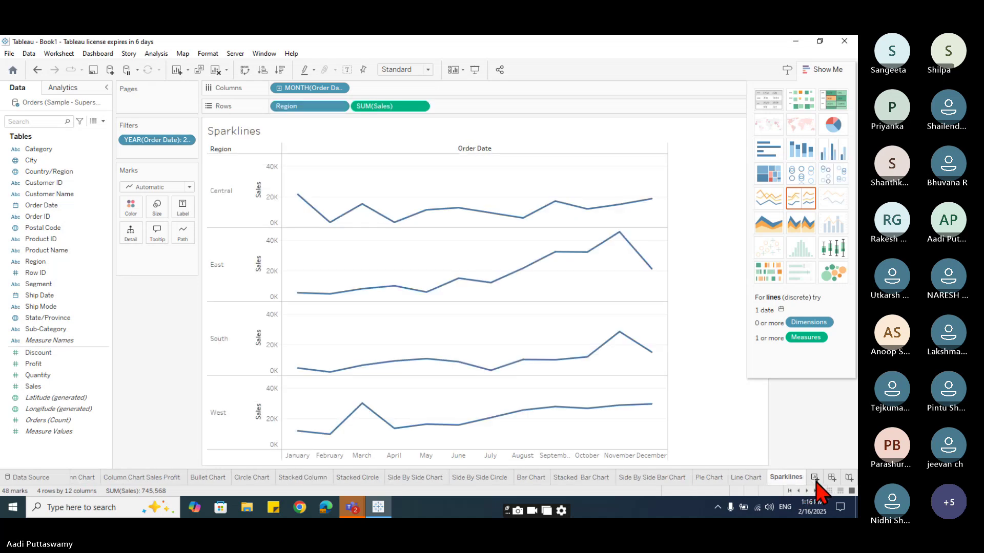
{"action": "left_click", "coordinate": [815, 479]}
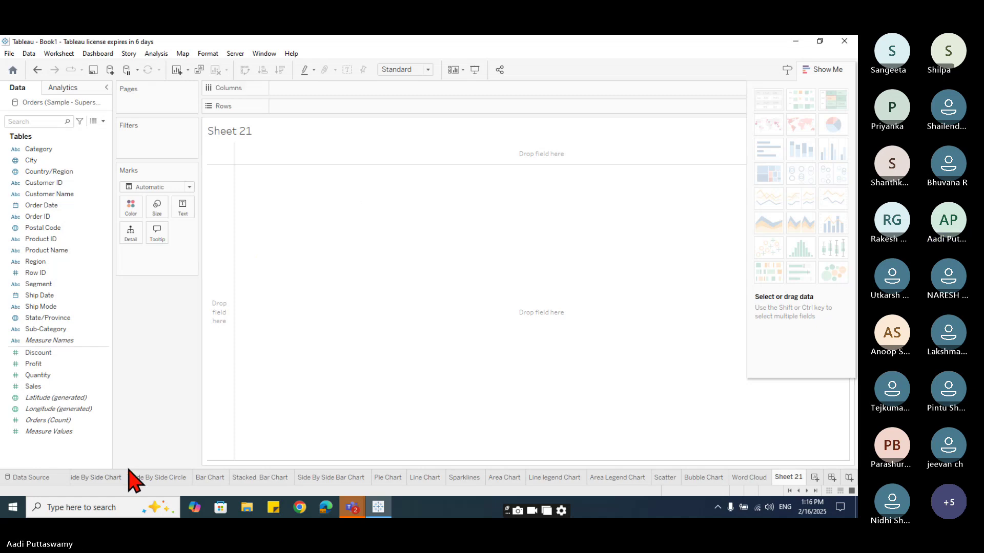
{"action": "left_click", "coordinate": [103, 204]}
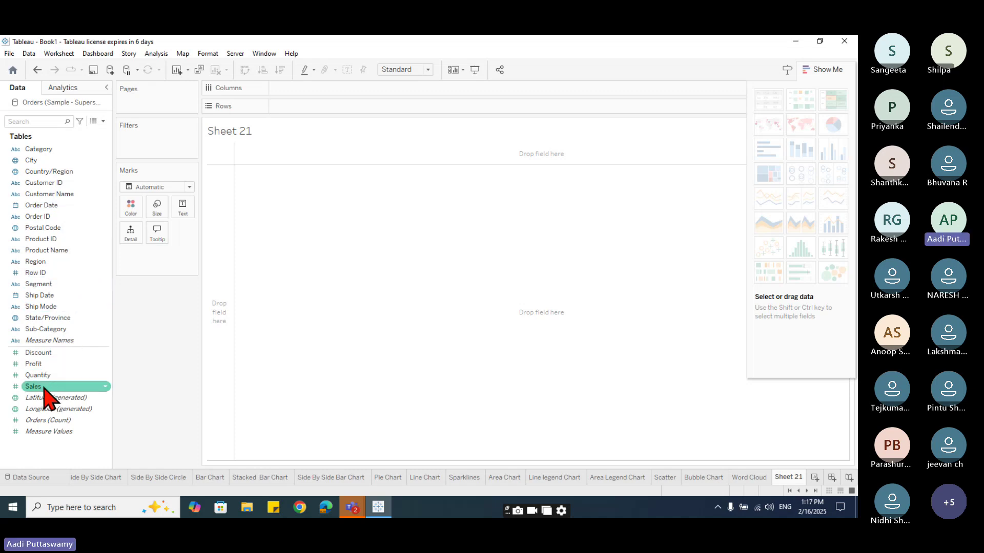
Step: Build a horizontal bar chart of Sales by Sub-Category, sorted in descending order of sales
{"action": "mouse_move", "coordinate": [44, 387]}
{"action": "left_mouse_down"}
{"action": "mouse_move", "coordinate": [219, 244]}
{"action": "mouse_move", "coordinate": [327, 109]}
{"action": "mouse_move", "coordinate": [280, 326]}
{"action": "mouse_move", "coordinate": [260, 369]}
{"action": "left_mouse_up"}
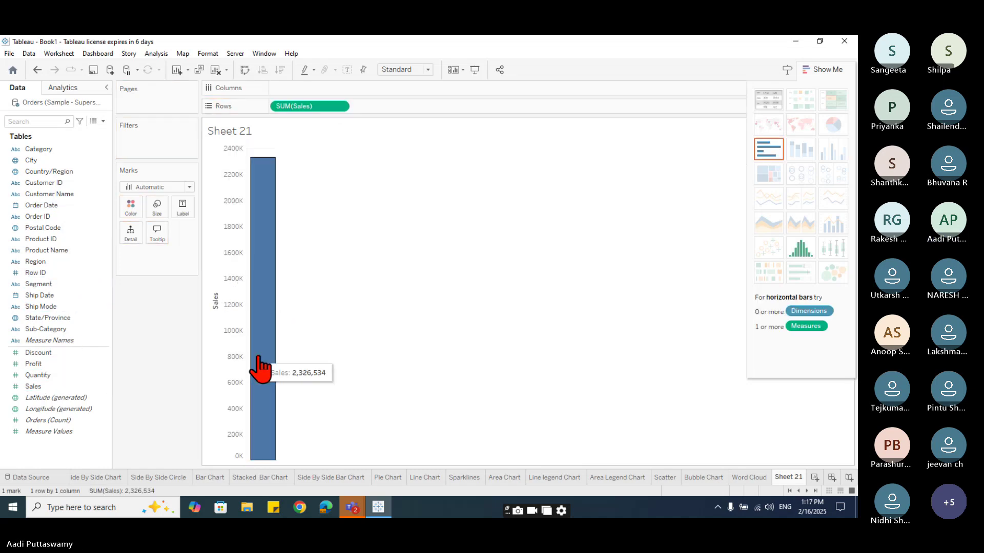
{"action": "left_click_drag", "start_coordinate": [56, 333], "coordinate": [338, 91]}
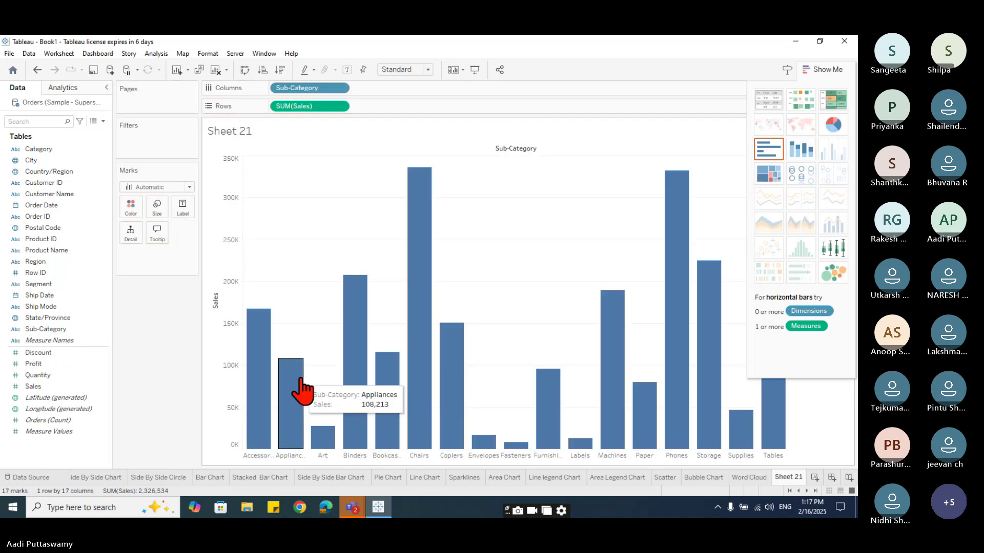
{"action": "left_click", "coordinate": [245, 70]}
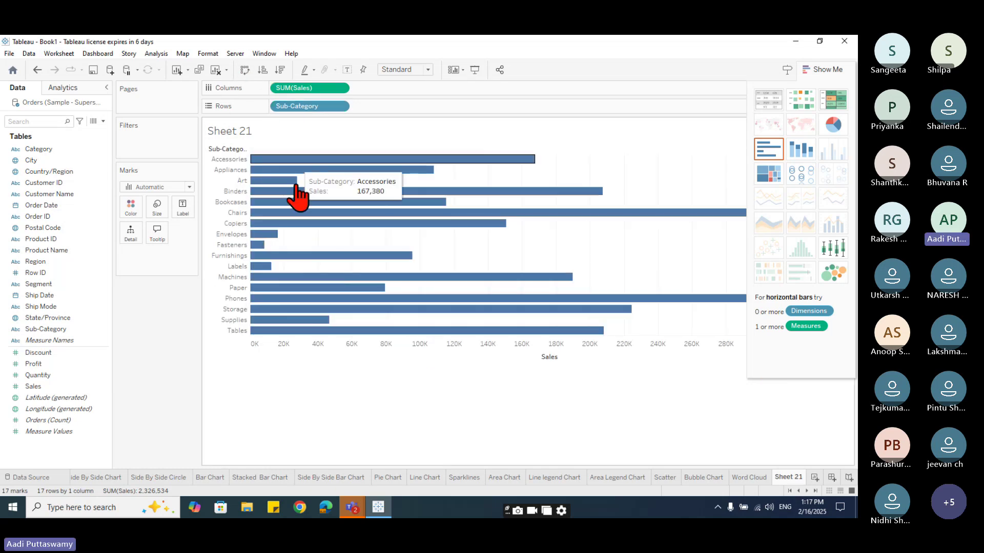
{"action": "left_click", "coordinate": [549, 149]}
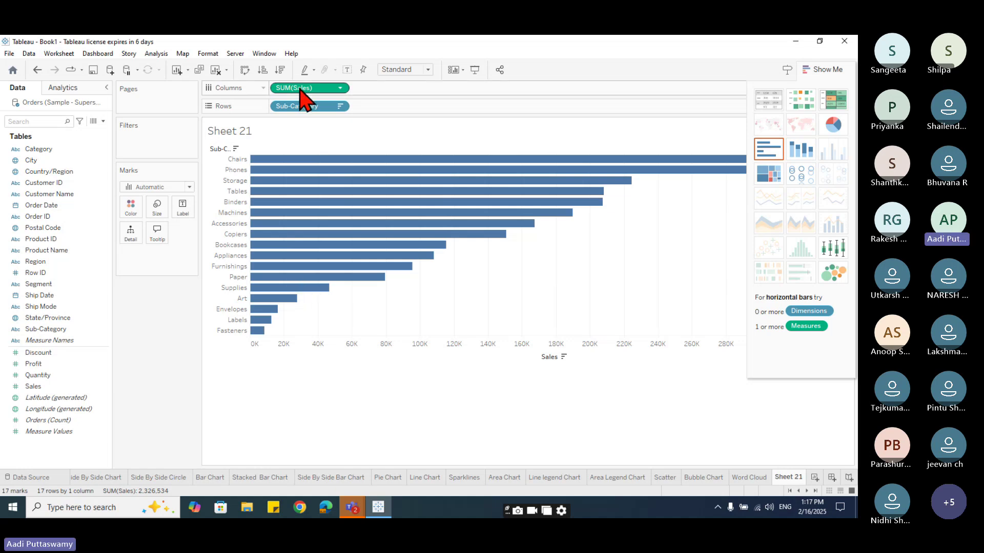
Step: Duplicate SUM(Sales) on Columns, and reverse the first Sales axis so the two bar sets mirror each other, with Show Me closed
{"action": "left_click_drag", "start_coordinate": [302, 93], "coordinate": [389, 84]}
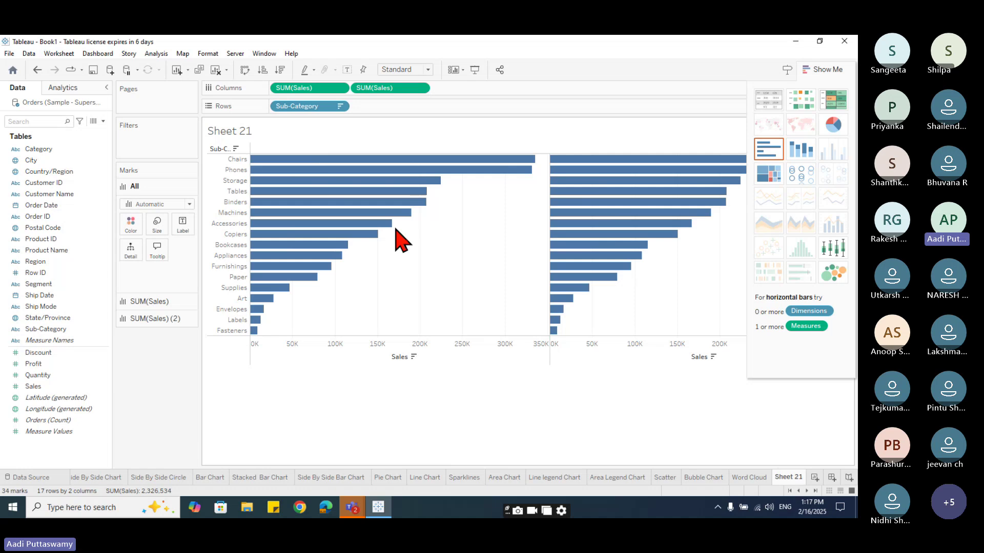
{"action": "mouse_move", "coordinate": [283, 286]}
{"action": "left_click", "coordinate": [301, 351]}
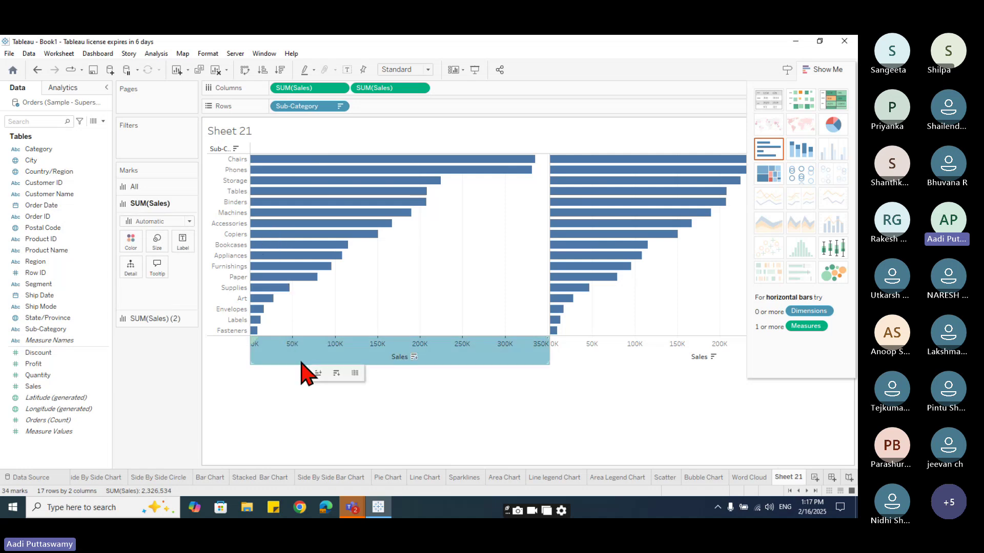
{"action": "right_click", "coordinate": [300, 344]}
{"action": "left_click", "coordinate": [335, 348]}
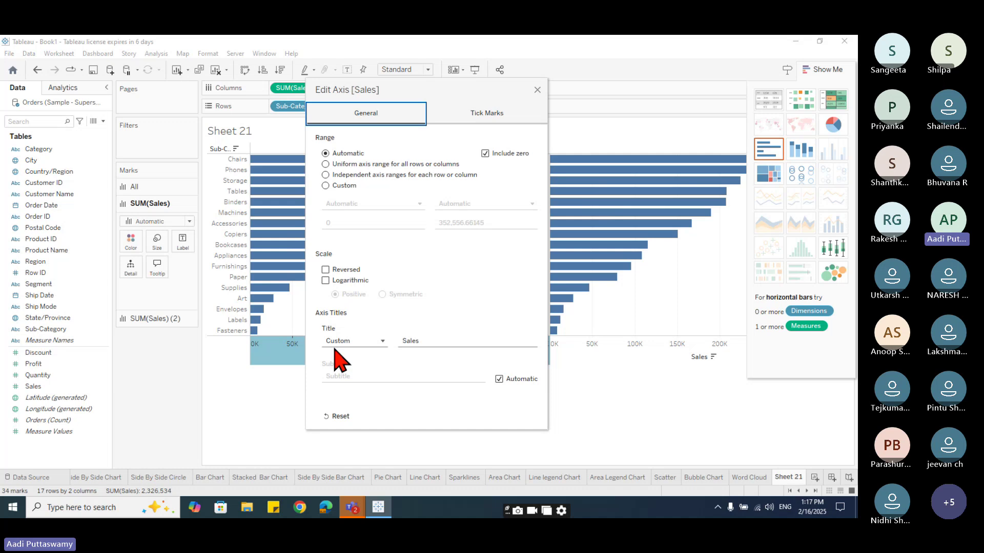
{"action": "left_click", "coordinate": [325, 270]}
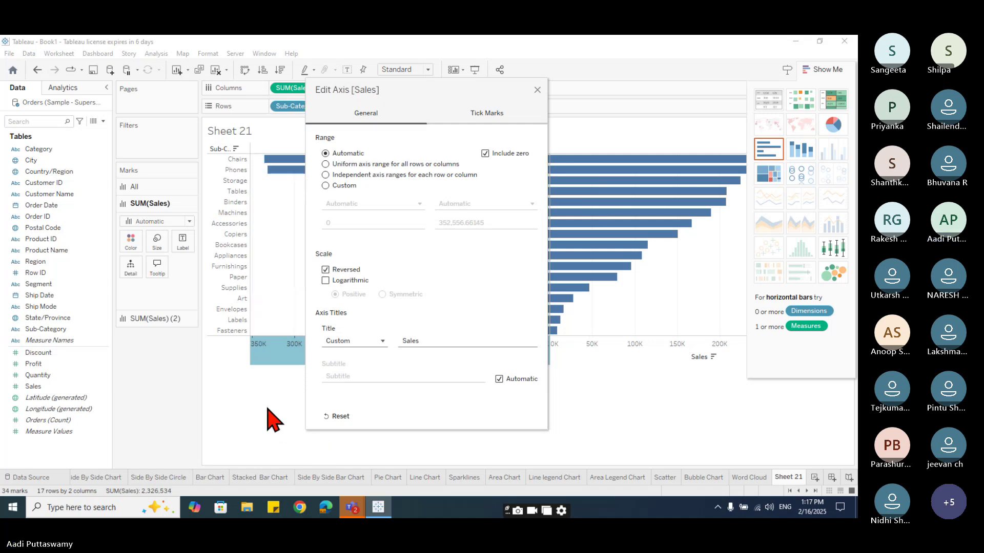
{"action": "left_click", "coordinate": [537, 90]}
{"action": "left_click", "coordinate": [822, 70]}
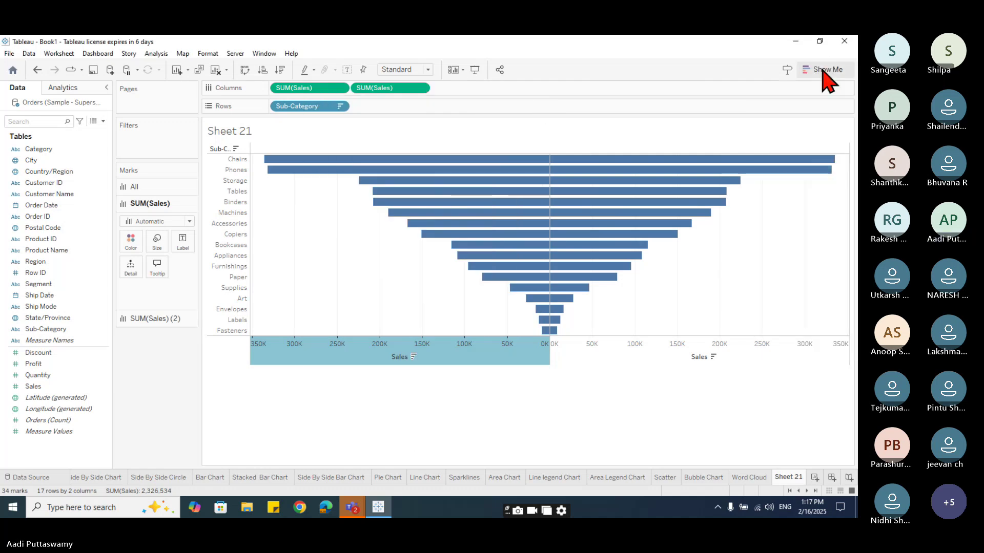
{"action": "left_click", "coordinate": [623, 441]}
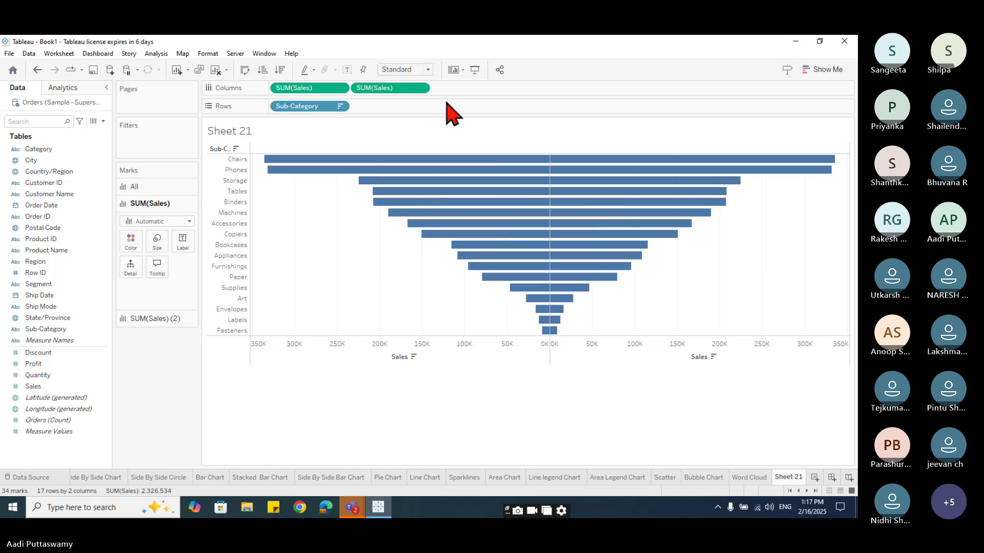
Step: Try the Fit Height and Fit Width options on the mirrored chart, and restore the Standard fit
{"action": "left_click", "coordinate": [427, 69]}
{"action": "left_click", "coordinate": [405, 107]}
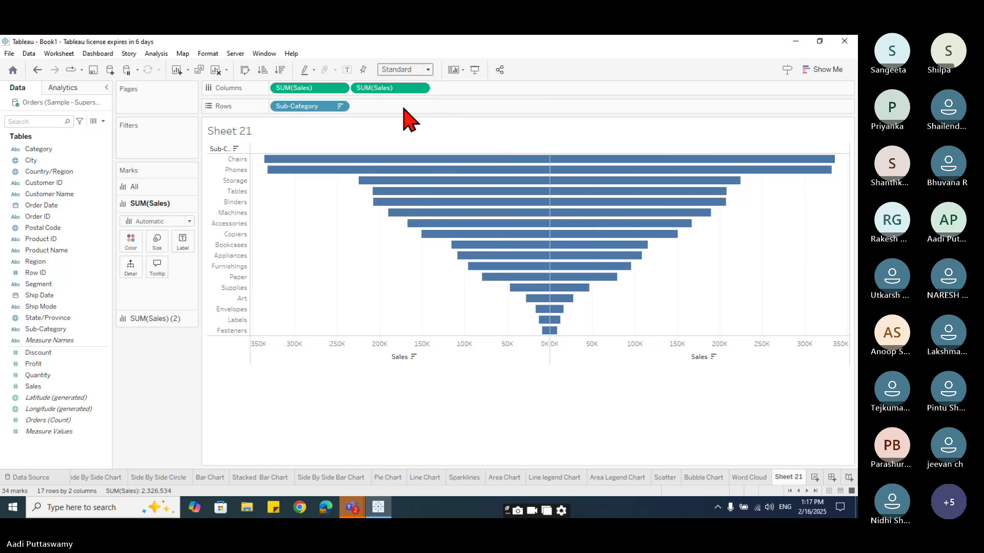
{"action": "left_click", "coordinate": [428, 70]}
{"action": "left_click", "coordinate": [413, 99]}
{"action": "left_click", "coordinate": [429, 69]}
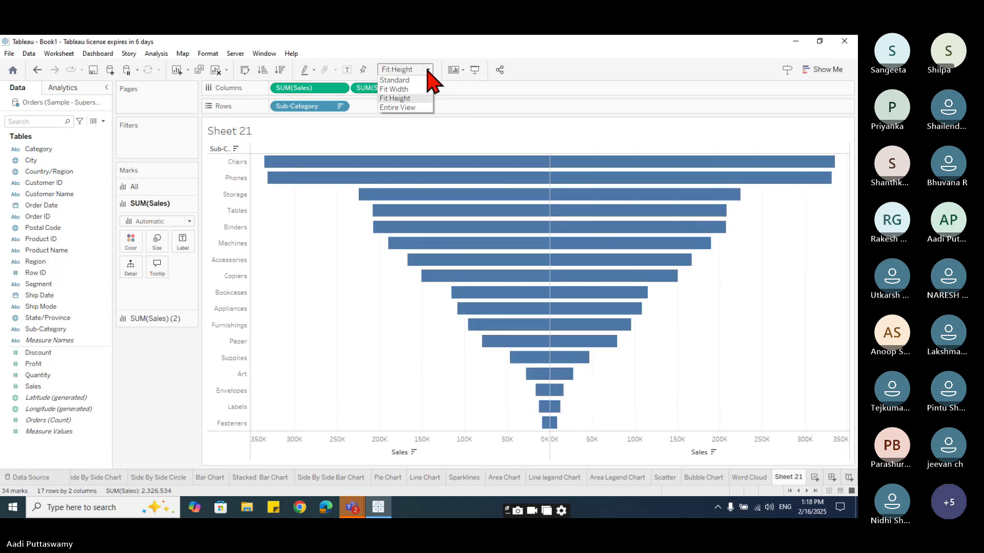
{"action": "left_click", "coordinate": [414, 99]}
{"action": "left_click", "coordinate": [428, 71]}
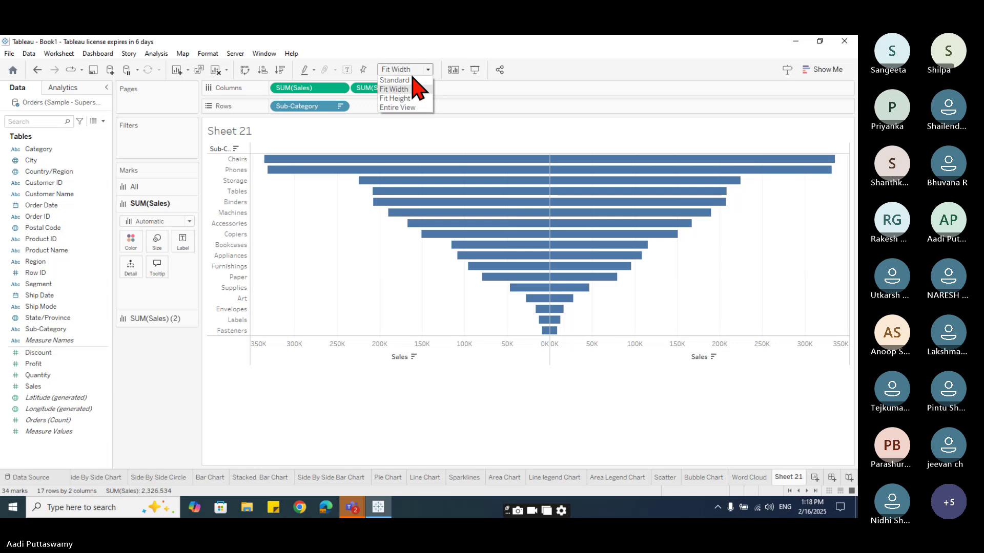
{"action": "left_click", "coordinate": [415, 84]}
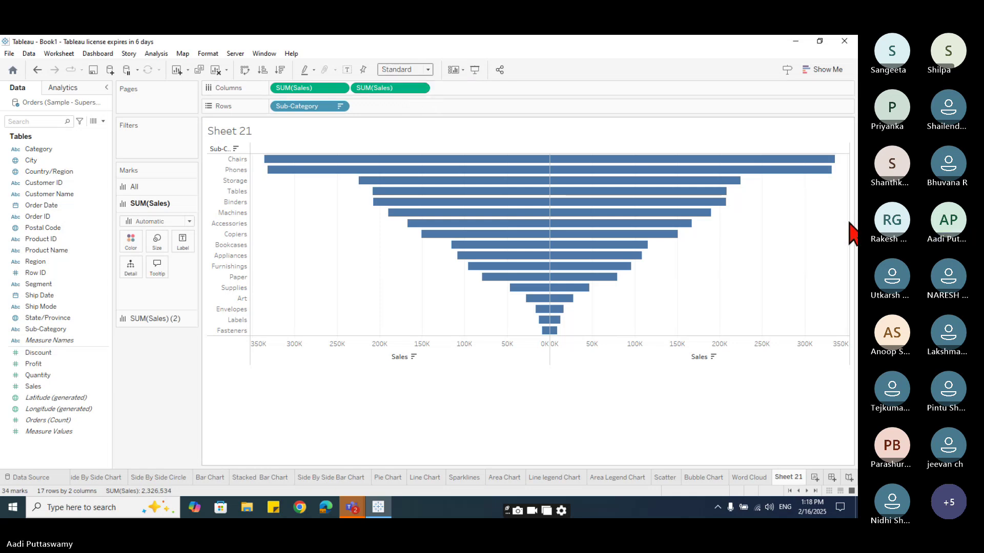
Step: Narrow the mirrored bar chart and rename its worksheet as Funnel
{"action": "left_click_drag", "start_coordinate": [848, 224], "coordinate": [663, 264]}
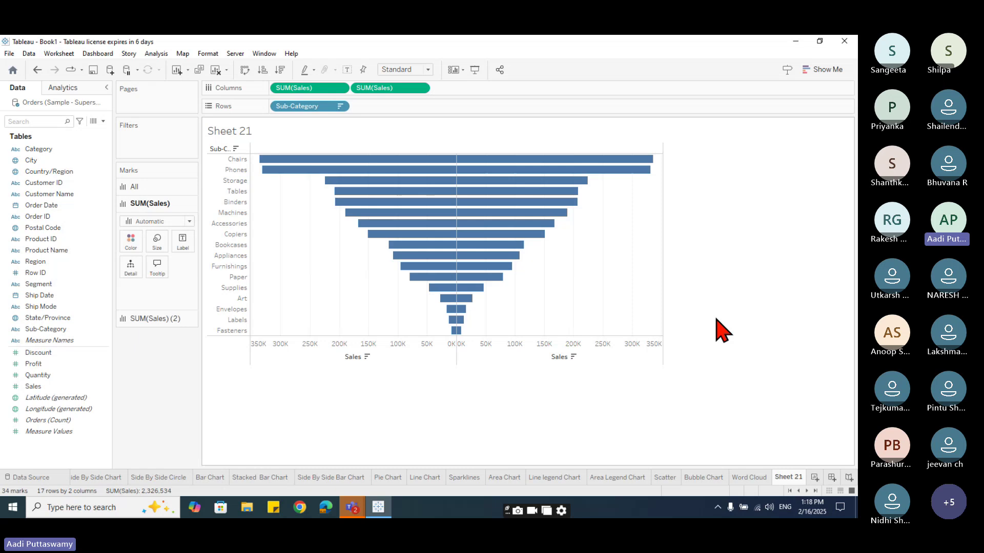
{"action": "double_click", "coordinate": [787, 476]}
{"action": "type", "text": "Funne"}
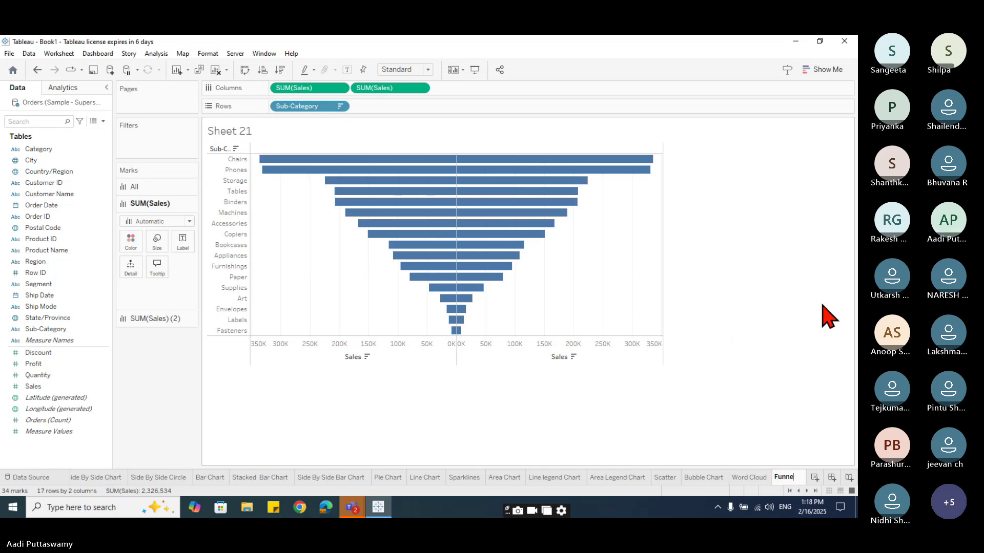
{"action": "type", "text": "l"}
{"action": "key", "text": "Return"}
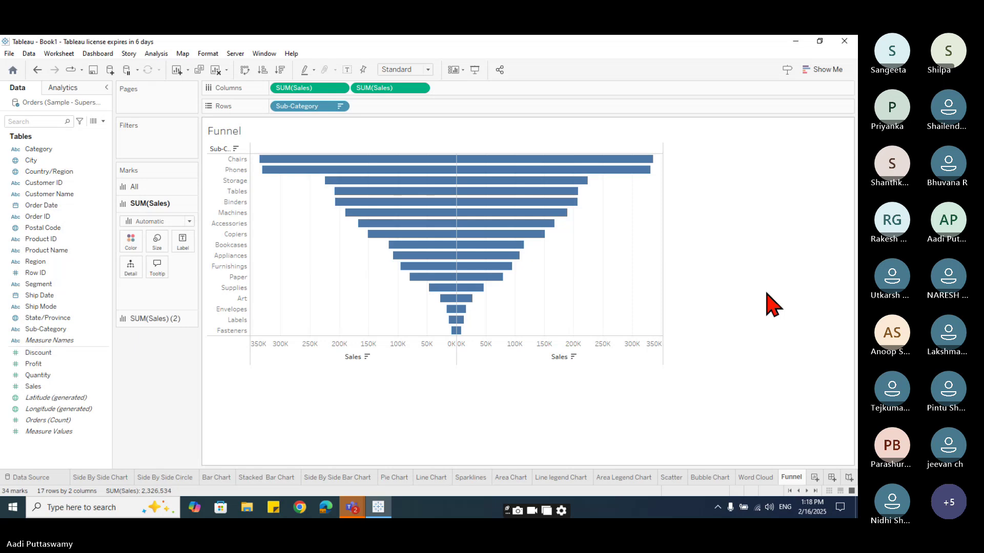
Step: Add a new worksheet and plot State/Province on a map
{"action": "left_click", "coordinate": [814, 478]}
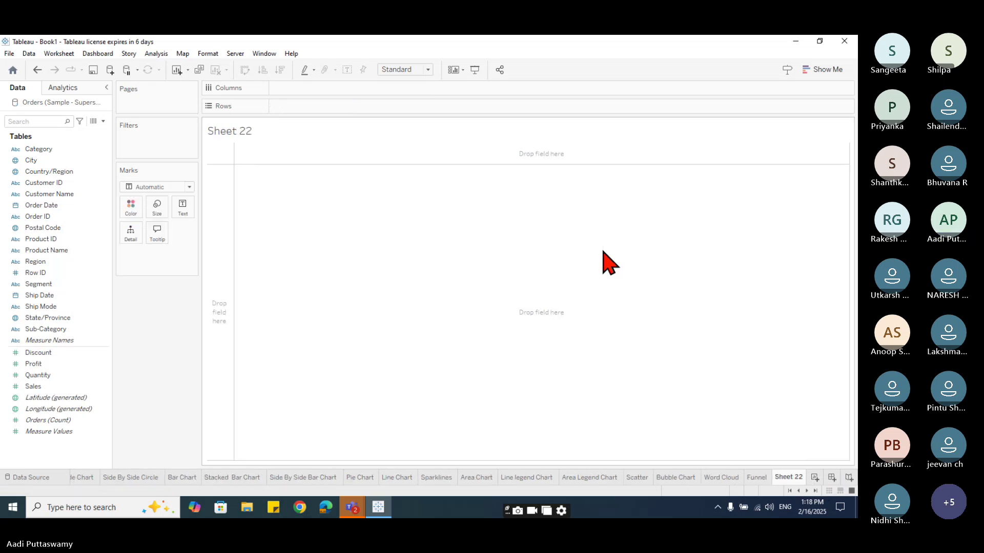
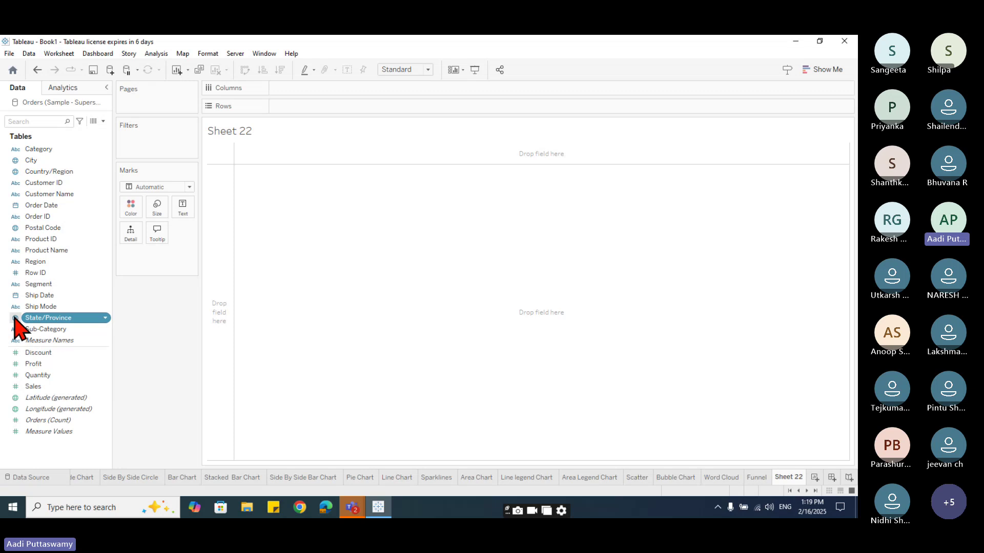
{"action": "double_click", "coordinate": [72, 320]}
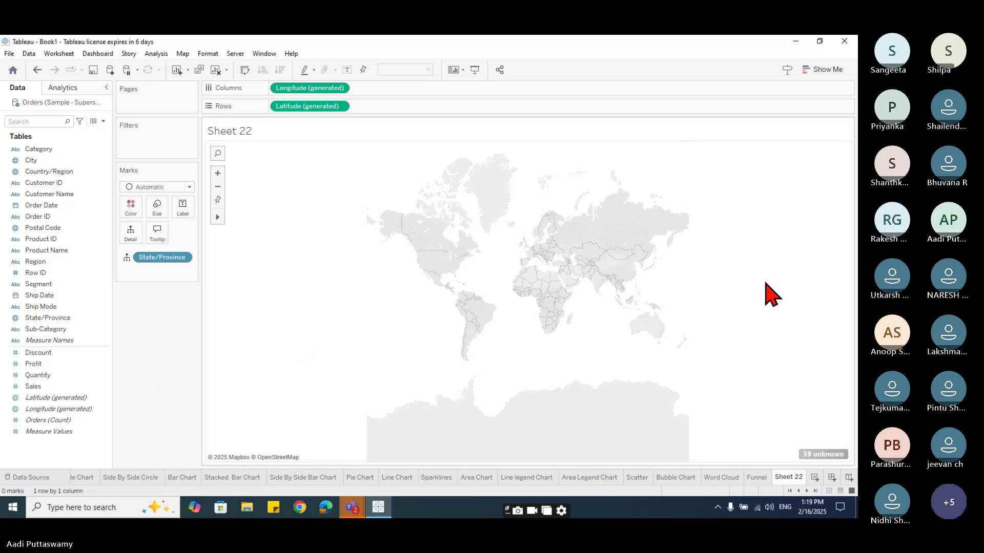
Step: Examine how the unknown State/Province values are matched in the location editor, and accept the matches as they are
{"action": "left_click", "coordinate": [820, 456]}
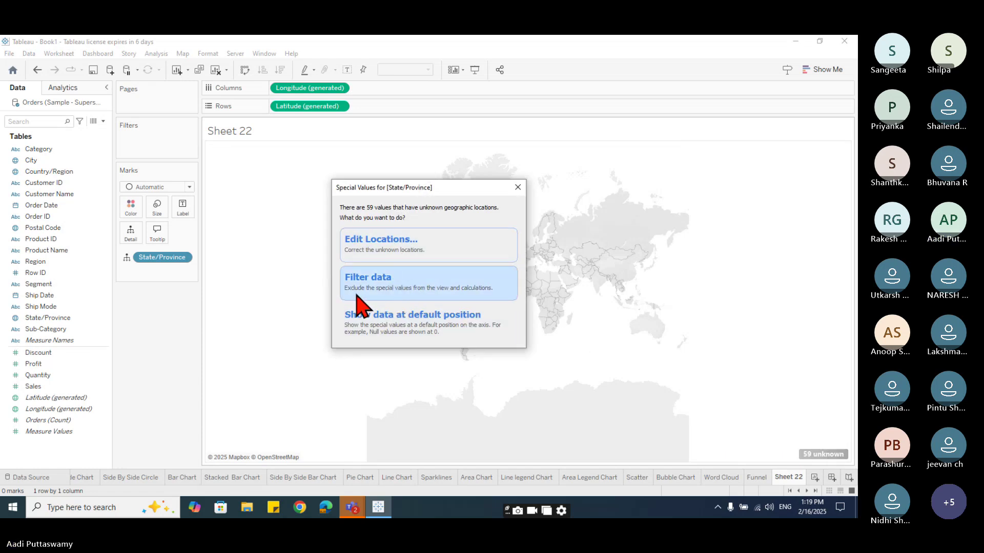
{"action": "left_click", "coordinate": [369, 255]}
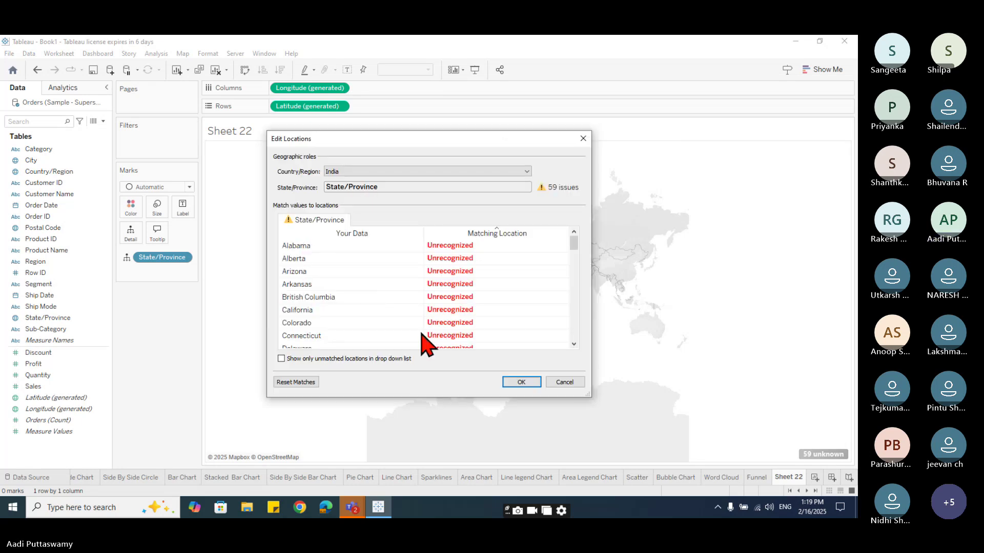
{"action": "left_click", "coordinate": [519, 384]}
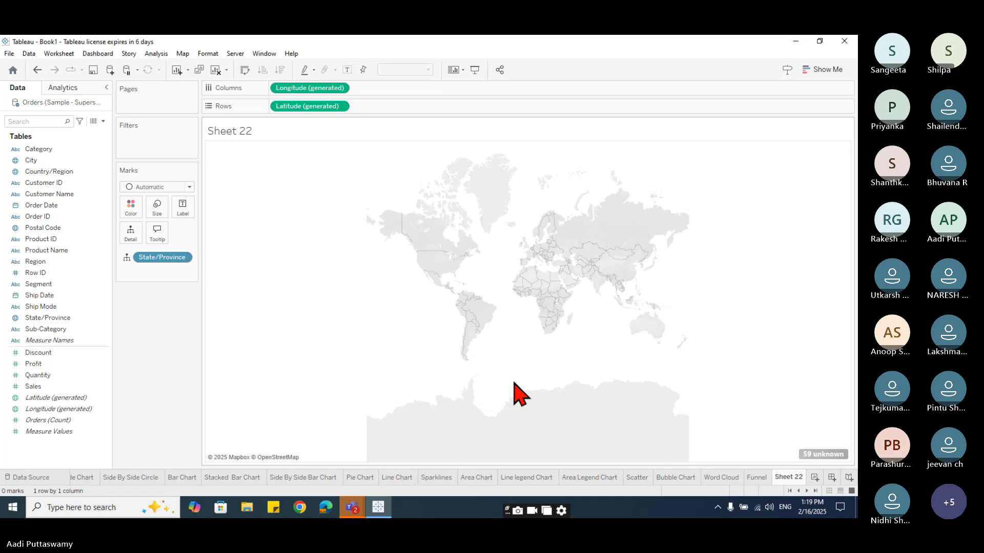
Step: Try filtering the unknown State/Province values out of the map, remove State/Province from the marks, and clear the sheet
{"action": "left_click", "coordinate": [820, 455]}
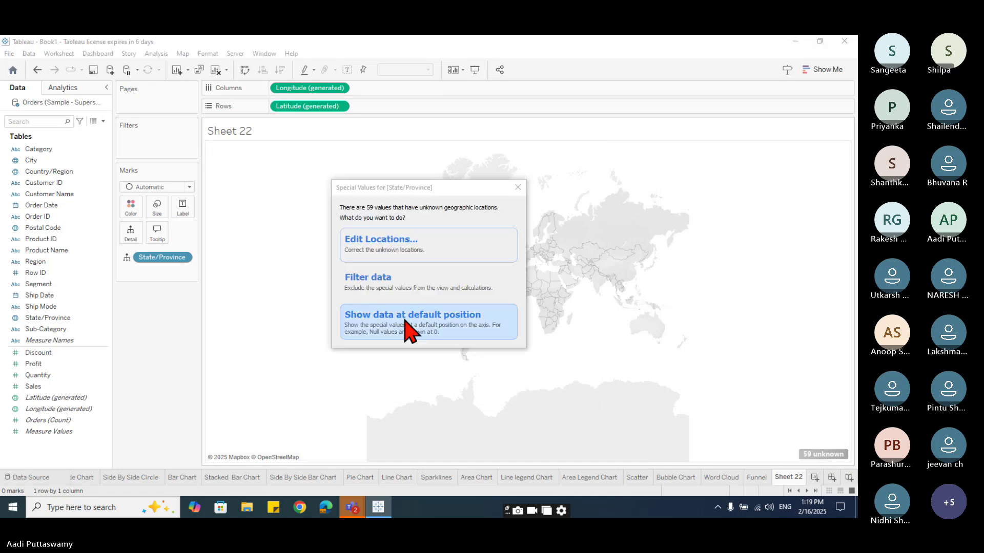
{"action": "left_click", "coordinate": [380, 287]}
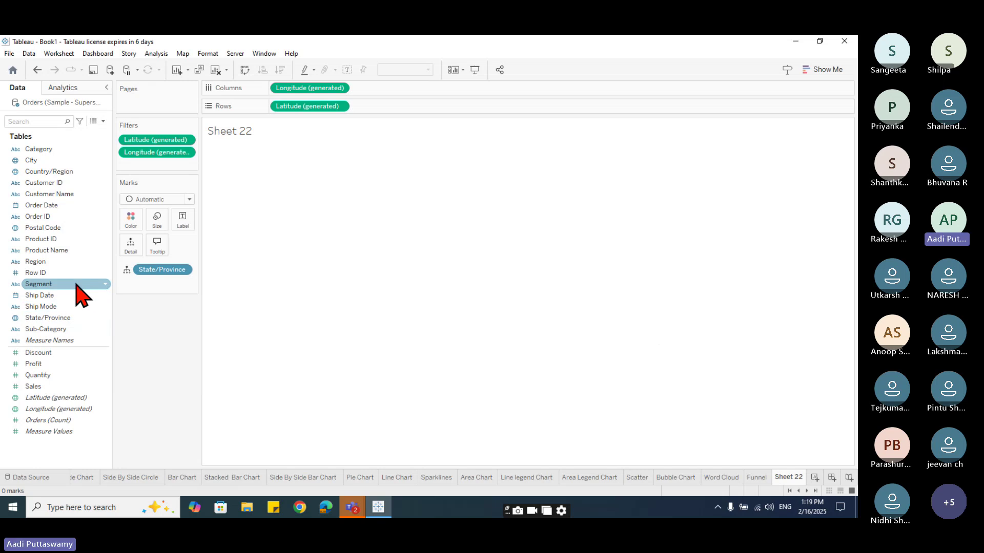
{"action": "left_click_drag", "start_coordinate": [161, 270], "coordinate": [183, 164]}
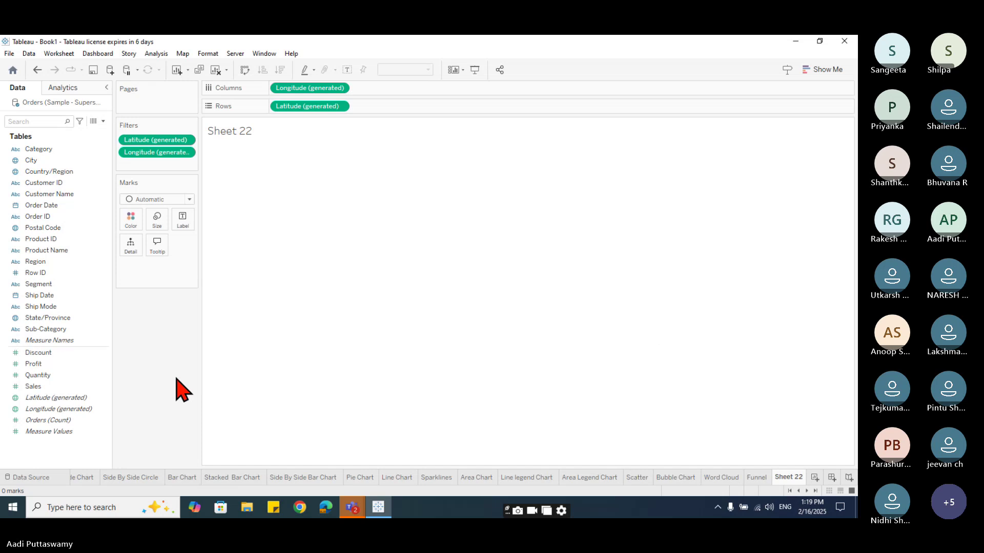
{"action": "key", "text": "alt+shift+BackSpace"}
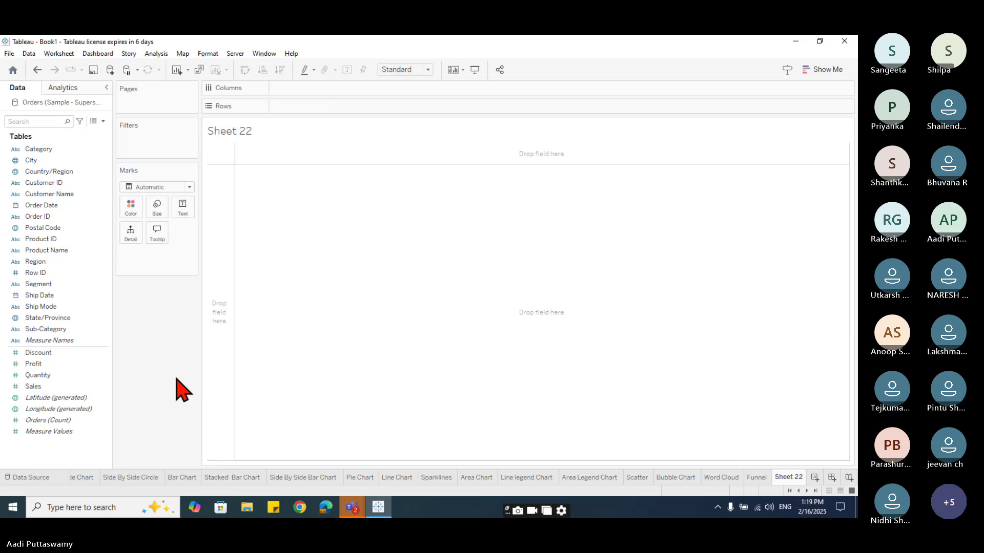
Step: Plot State/Province on the map again and show its unknown values at the default position
{"action": "double_click", "coordinate": [53, 318]}
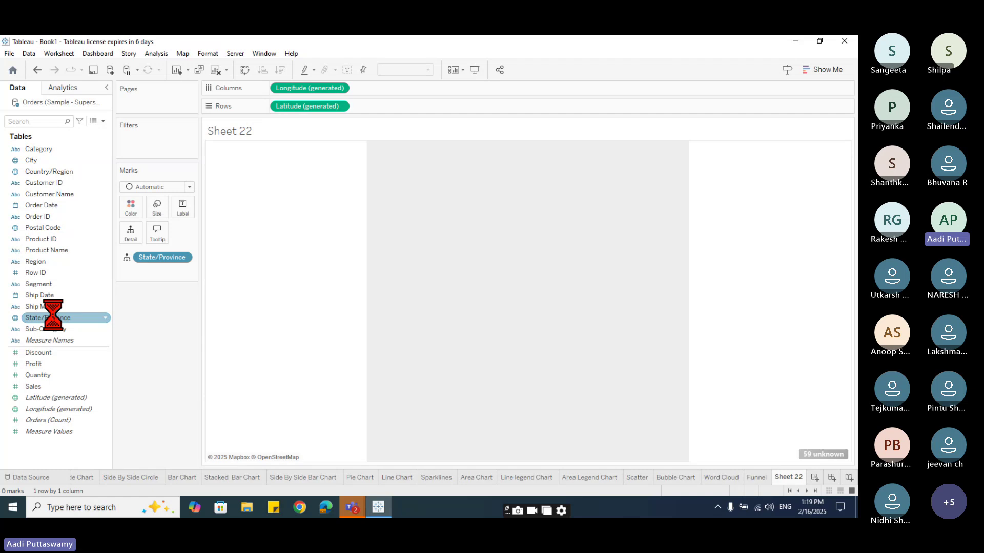
{"action": "left_click_drag", "start_coordinate": [163, 259], "coordinate": [821, 453]}
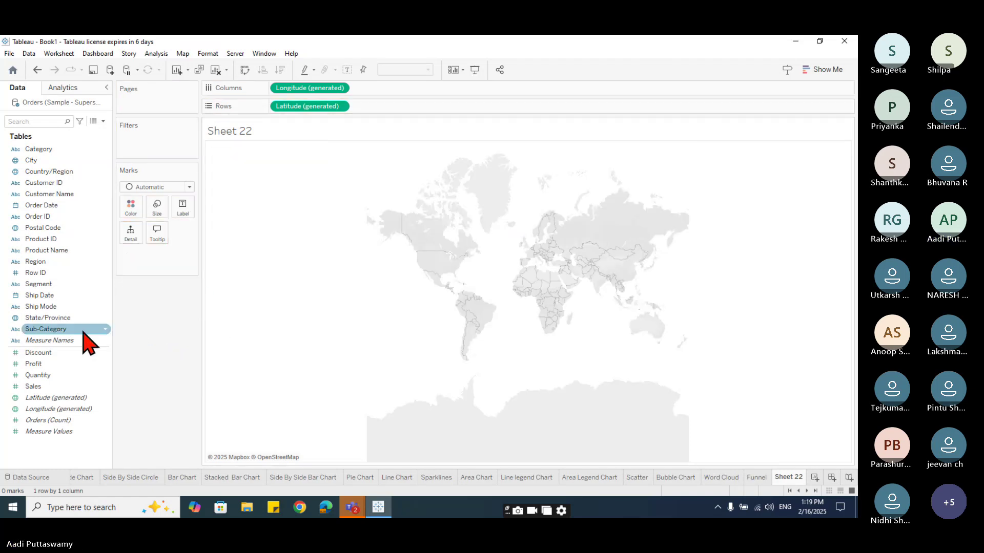
{"action": "left_click_drag", "start_coordinate": [54, 329], "coordinate": [132, 256]}
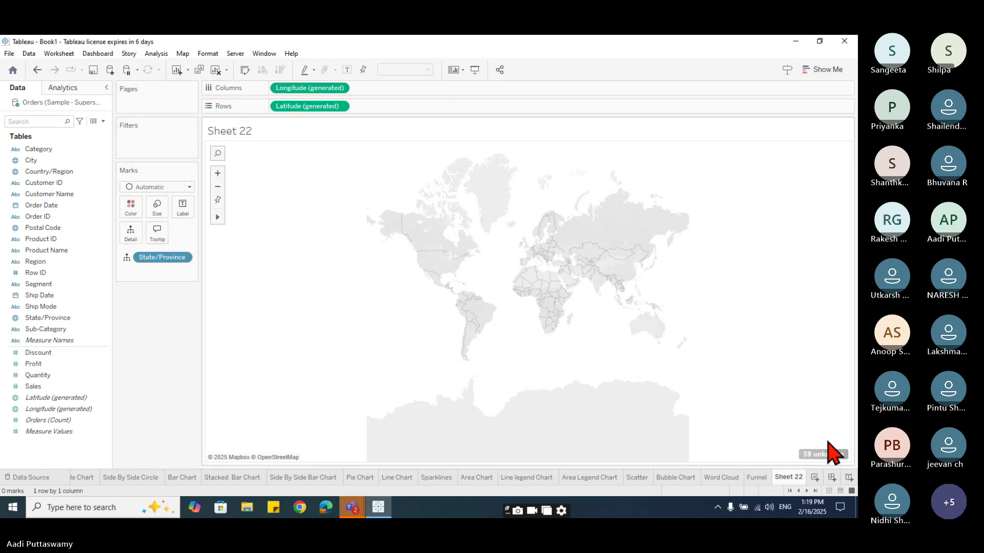
{"action": "left_click", "coordinate": [819, 455]}
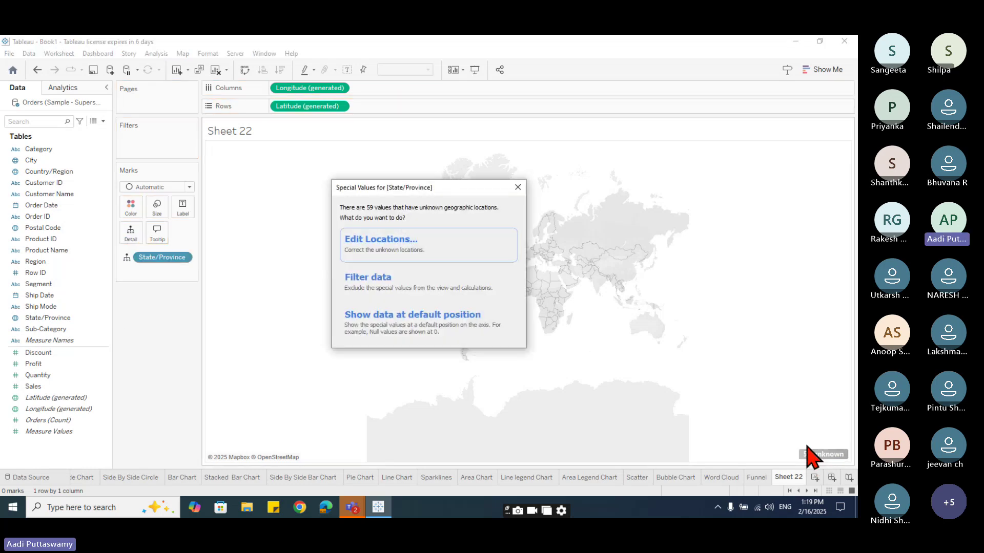
{"action": "left_click", "coordinate": [398, 328]}
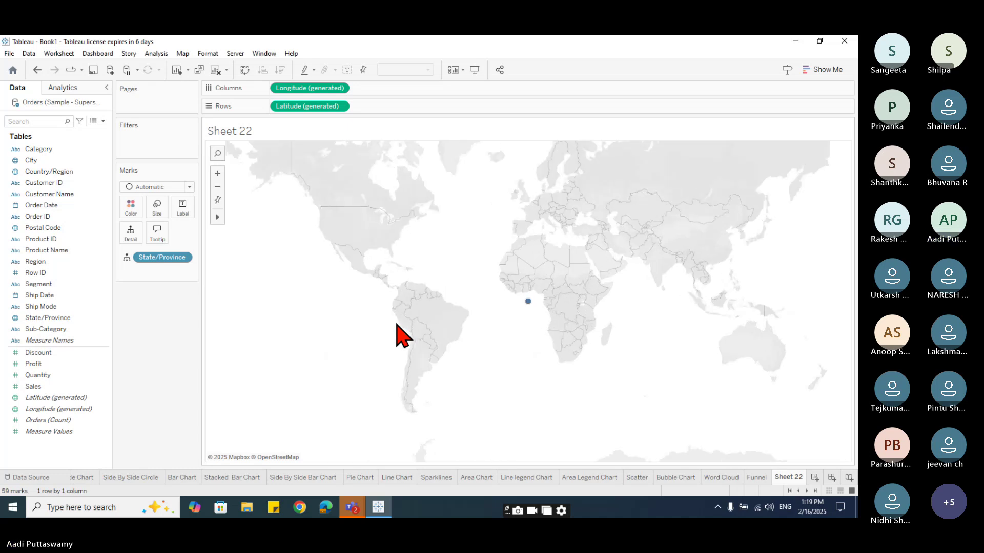
Step: Check the geographic role assigned to the State/Province field in the Orders data source
{"action": "left_click", "coordinate": [48, 482]}
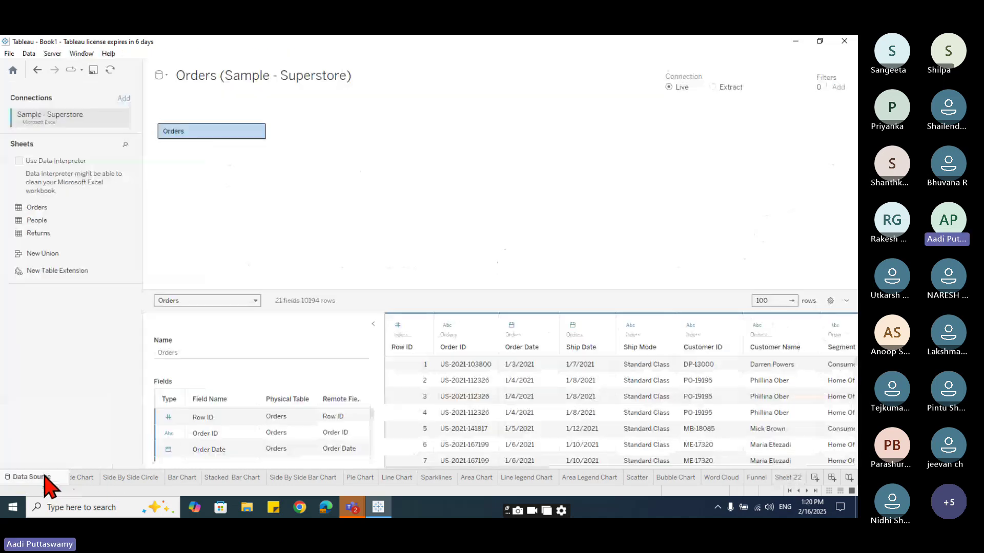
{"action": "left_click", "coordinate": [87, 480]}
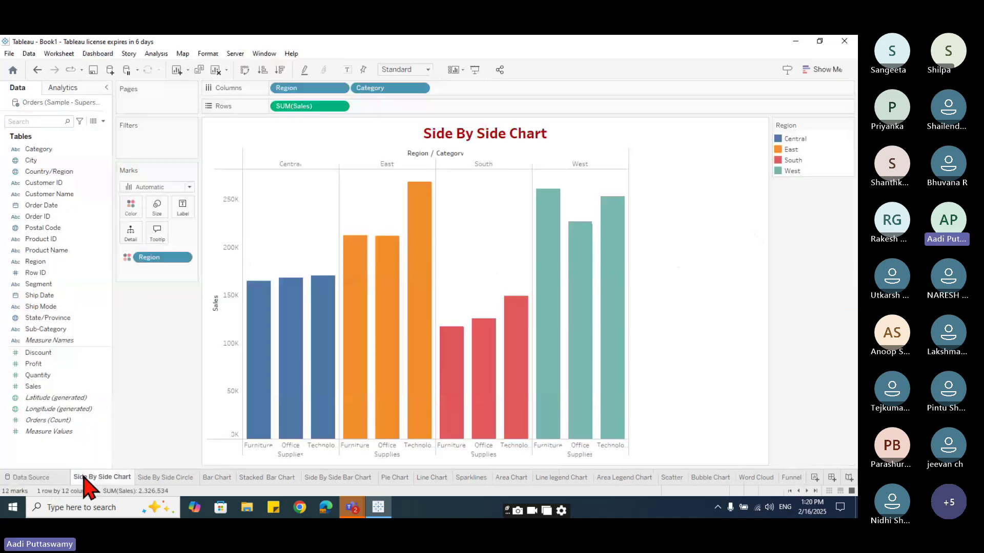
{"action": "left_click", "coordinate": [57, 478]}
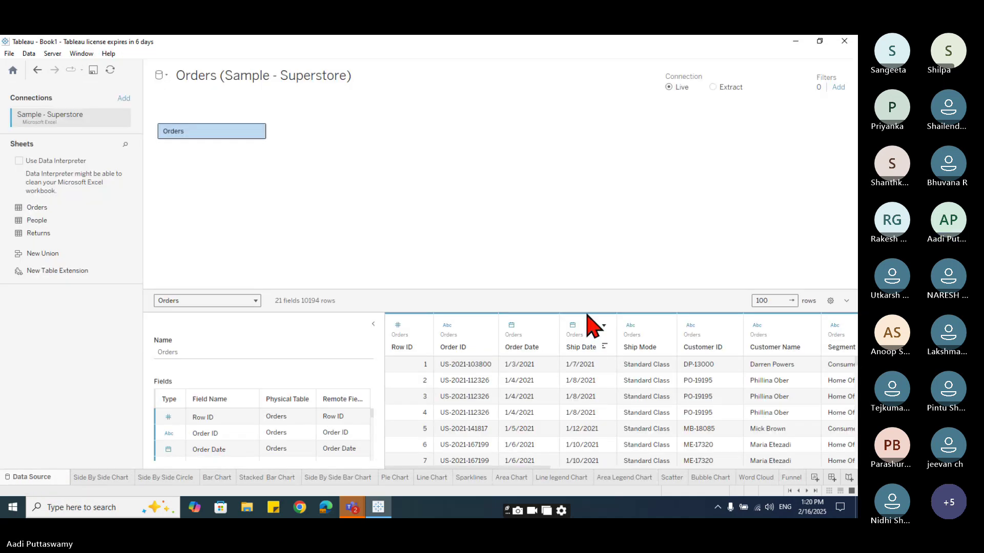
{"action": "left_click_drag", "start_coordinate": [612, 291], "coordinate": [613, 209]}
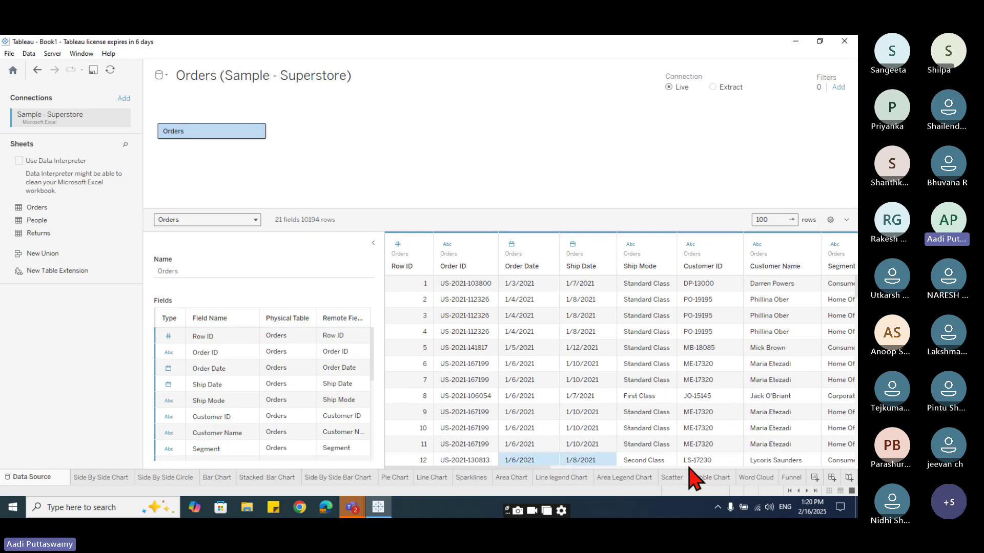
{"action": "left_click_drag", "start_coordinate": [561, 467], "coordinate": [715, 467]}
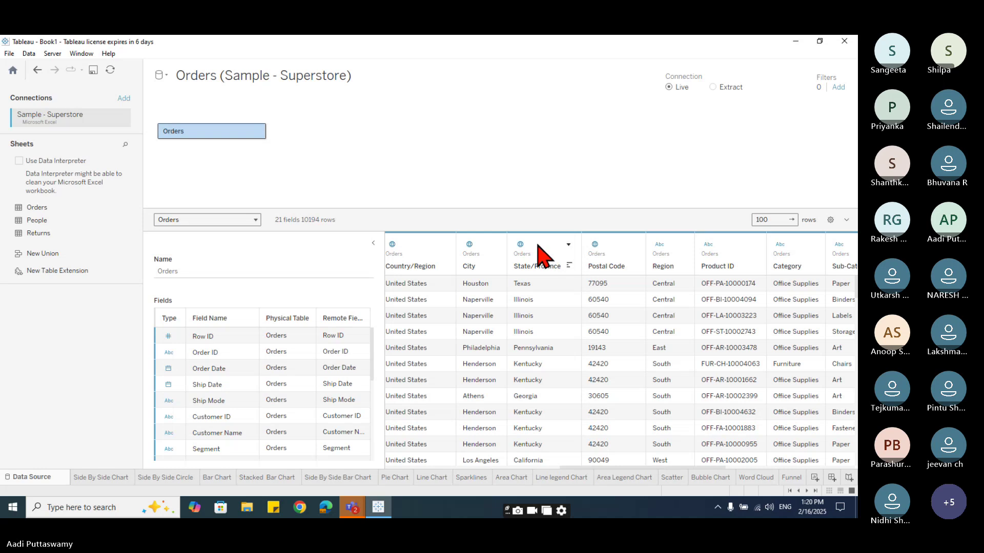
{"action": "left_click", "coordinate": [520, 245]}
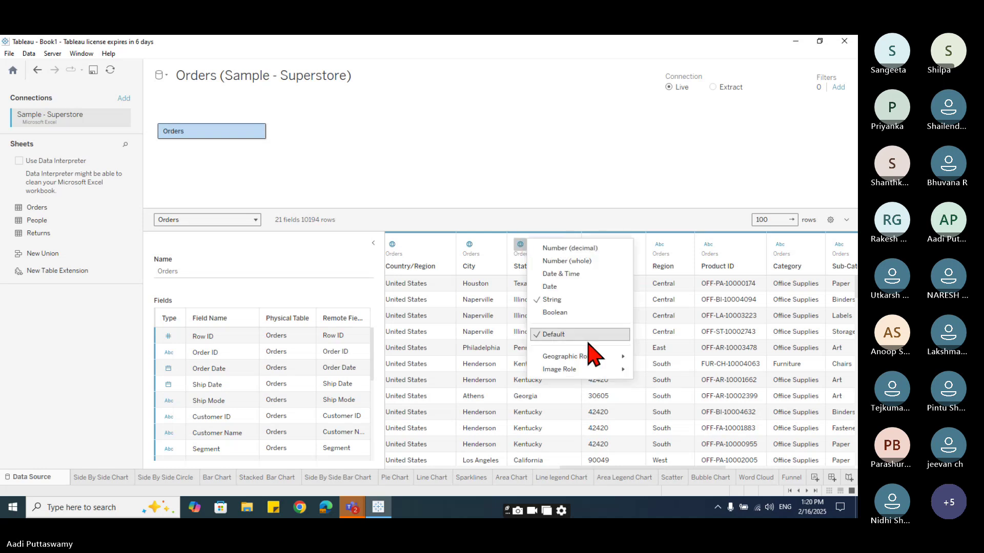
{"action": "mouse_move", "coordinate": [574, 367]}
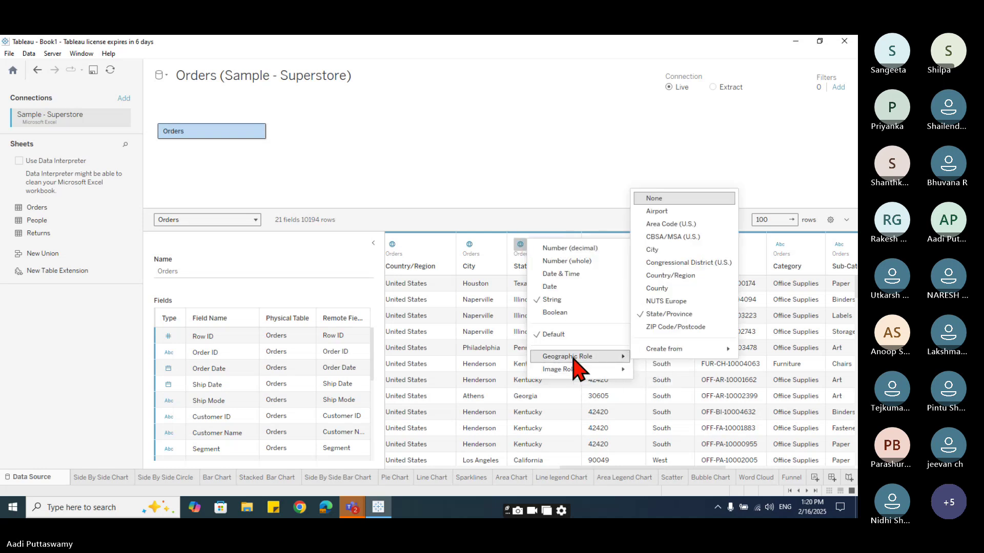
{"action": "left_click", "coordinate": [670, 327]}
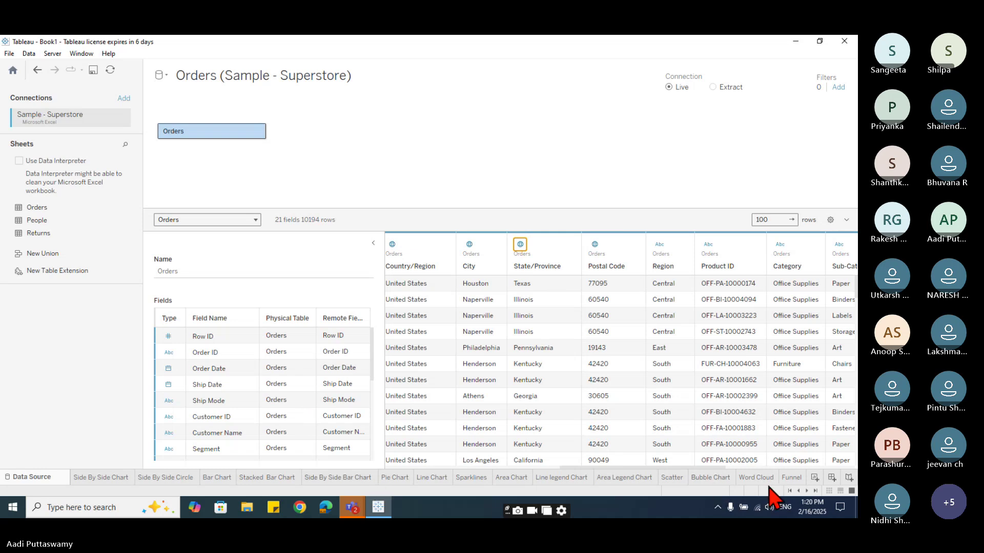
Step: Add a new worksheet, plot State/Province on a map, and open the location editor for the unknown values
{"action": "left_click", "coordinate": [791, 478]}
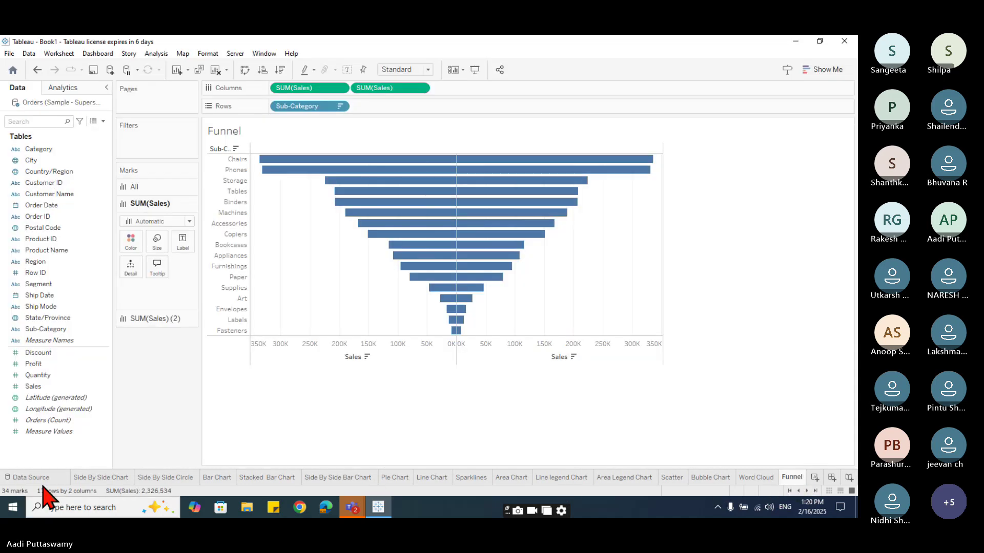
{"action": "left_click", "coordinate": [814, 478]}
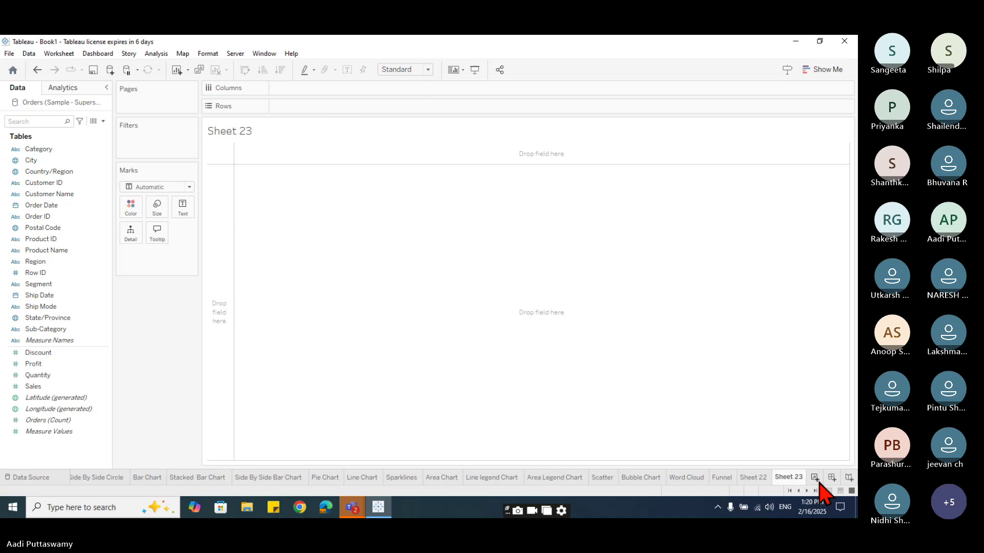
{"action": "double_click", "coordinate": [54, 318]}
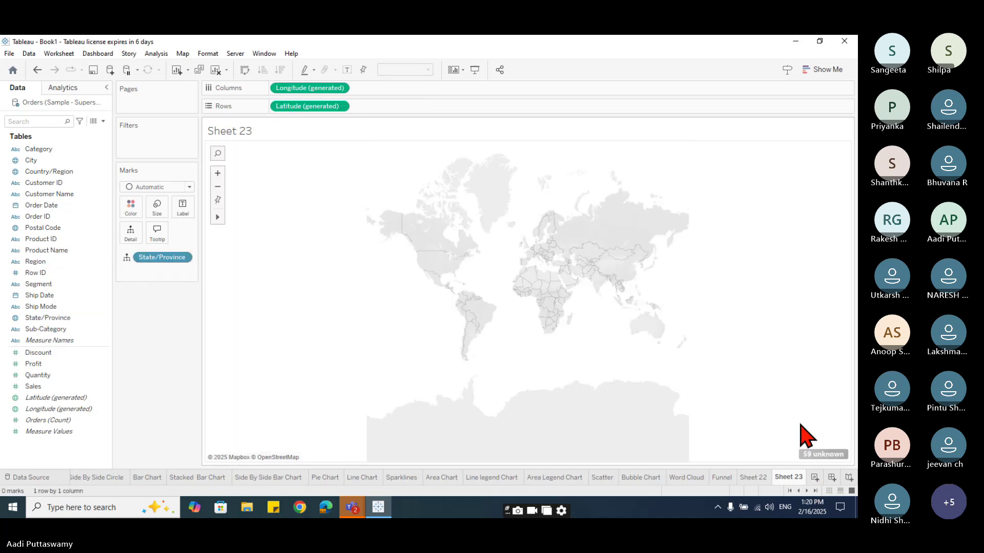
{"action": "left_click", "coordinate": [816, 455]}
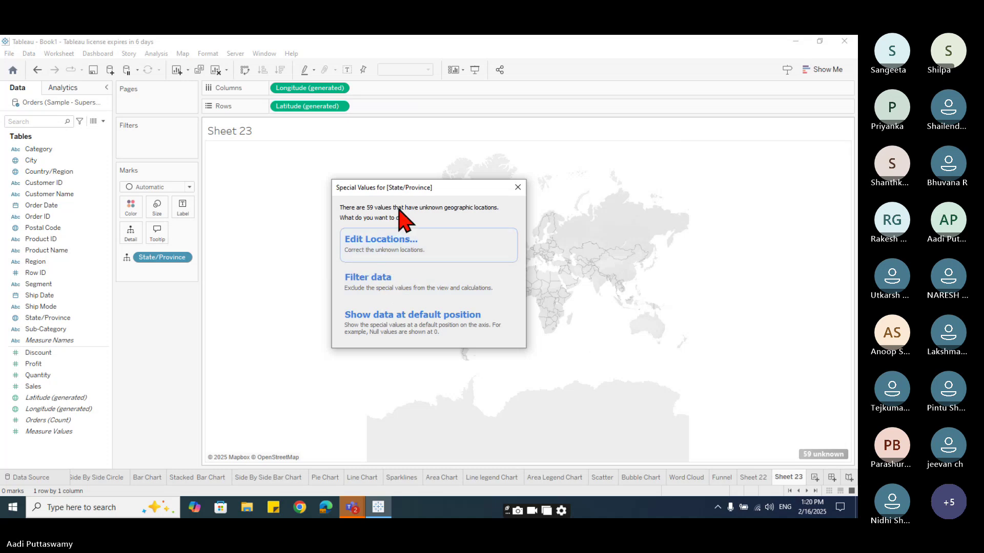
{"action": "left_click", "coordinate": [405, 257]}
Step: Try the matching options: toggle showing only unmatched locations on and off, reset the matches, and sort by Matching Location
{"action": "left_click", "coordinate": [445, 245]}
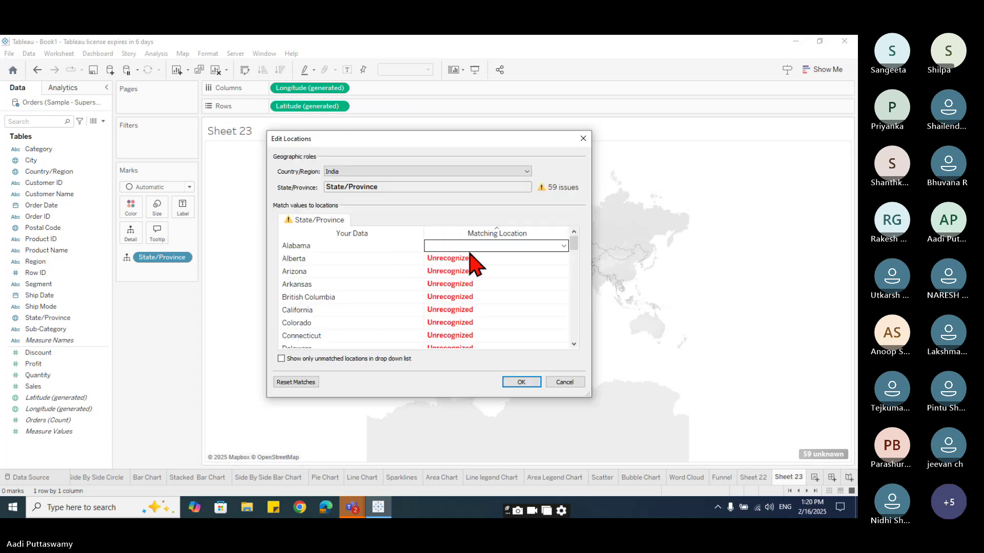
{"action": "left_click", "coordinate": [459, 259]}
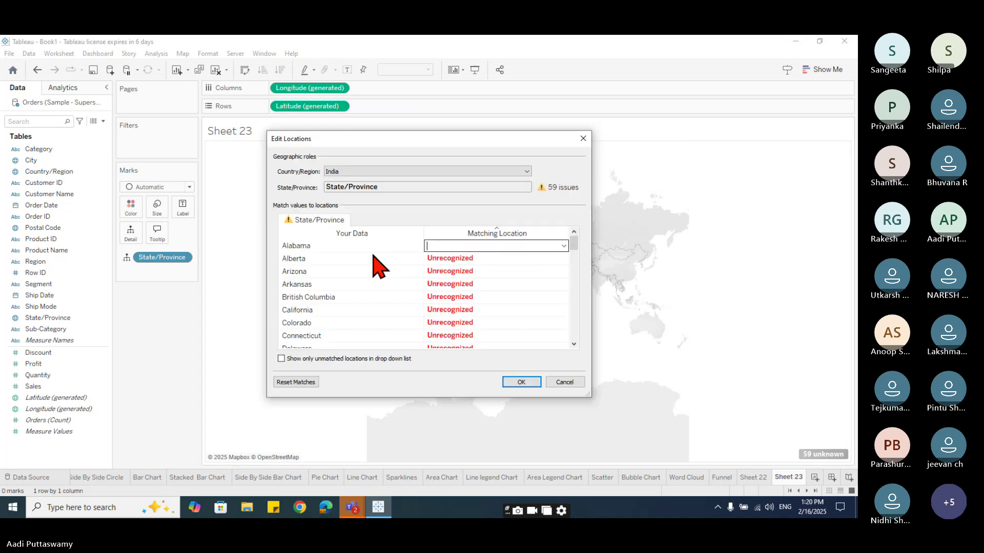
{"action": "left_click", "coordinate": [288, 360]}
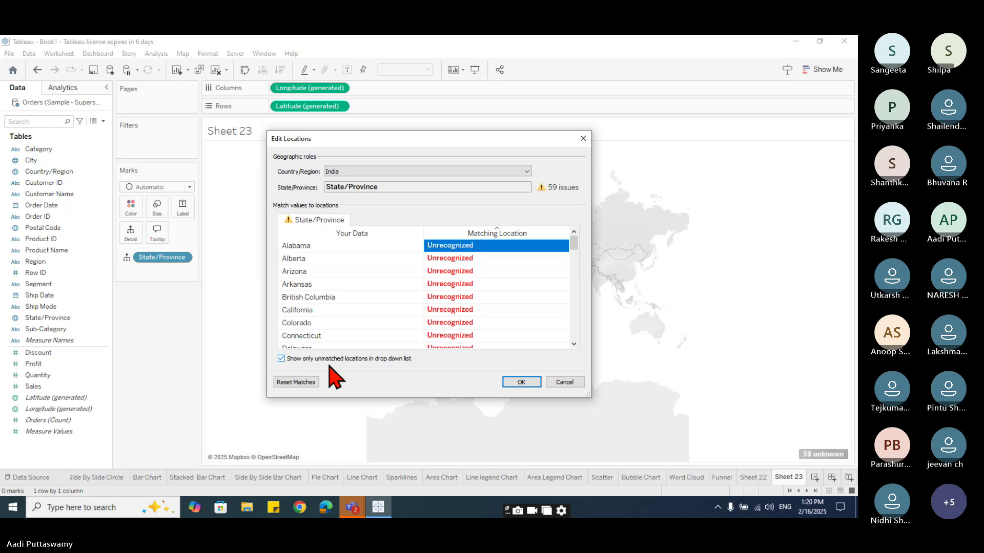
{"action": "left_click", "coordinate": [282, 359]}
{"action": "left_click", "coordinate": [293, 382]}
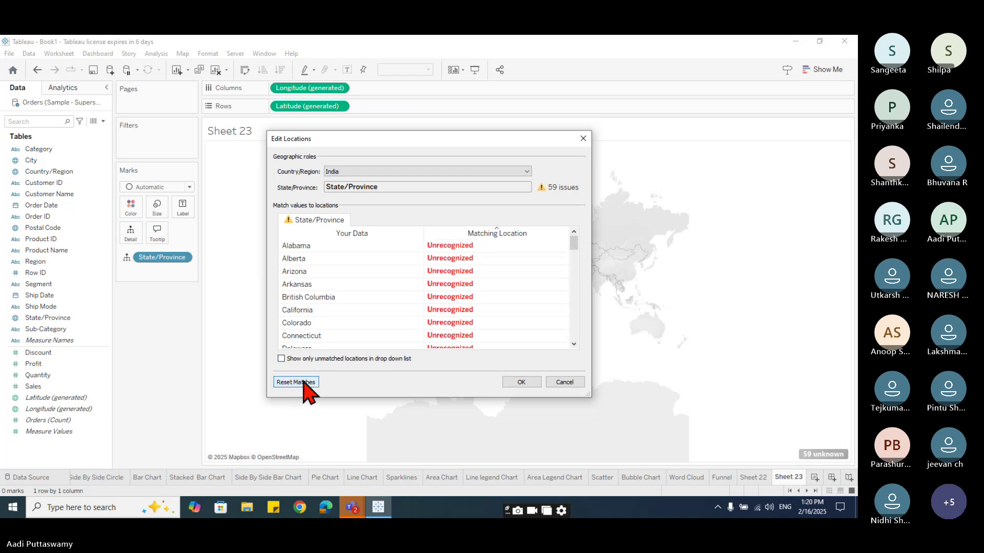
{"action": "left_click", "coordinate": [511, 234]}
{"action": "left_click", "coordinate": [510, 234]}
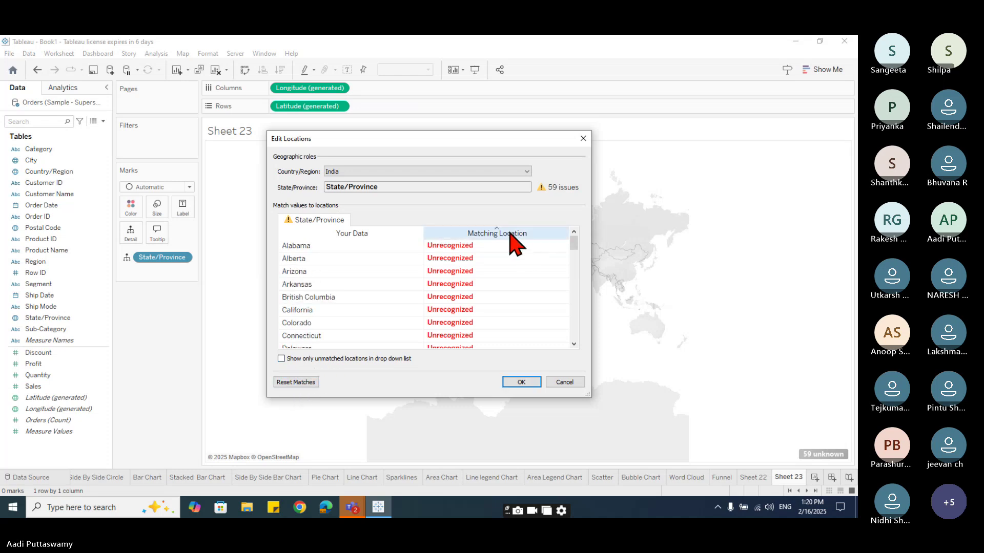
Step: Set the Country/Region geographic role to come from the Country/Region field and apply the location changes
{"action": "left_click", "coordinate": [527, 171]}
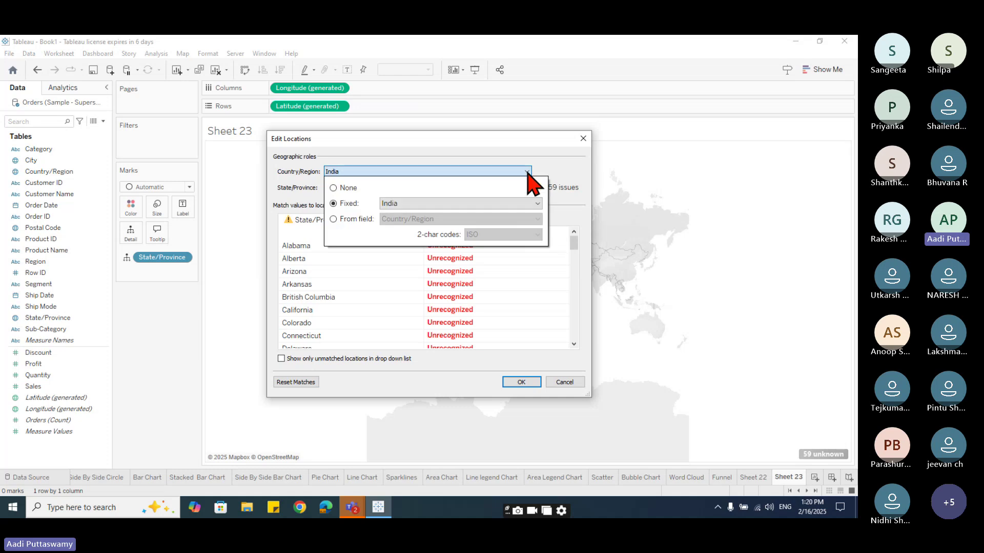
{"action": "left_click", "coordinate": [350, 221]}
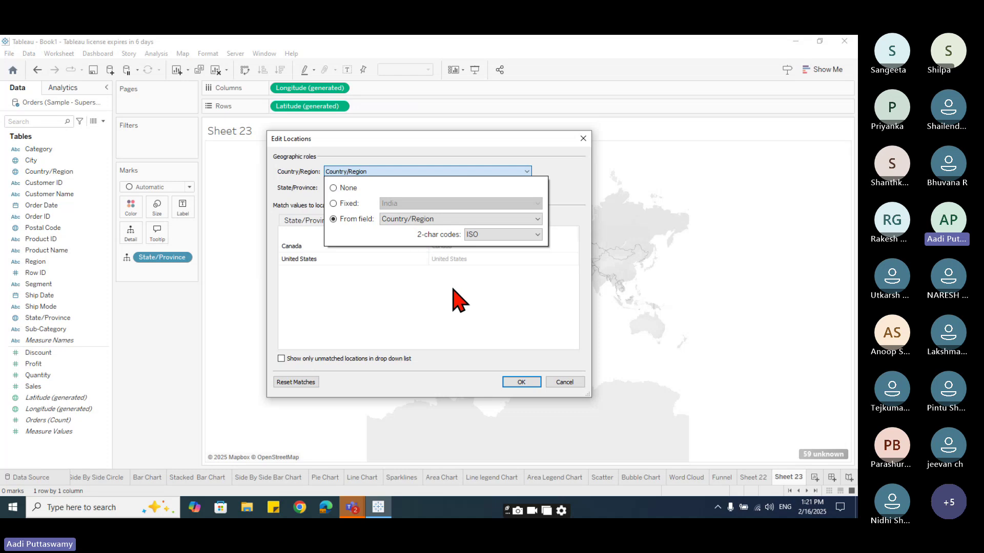
{"action": "left_click", "coordinate": [430, 318]}
{"action": "left_click", "coordinate": [520, 383]}
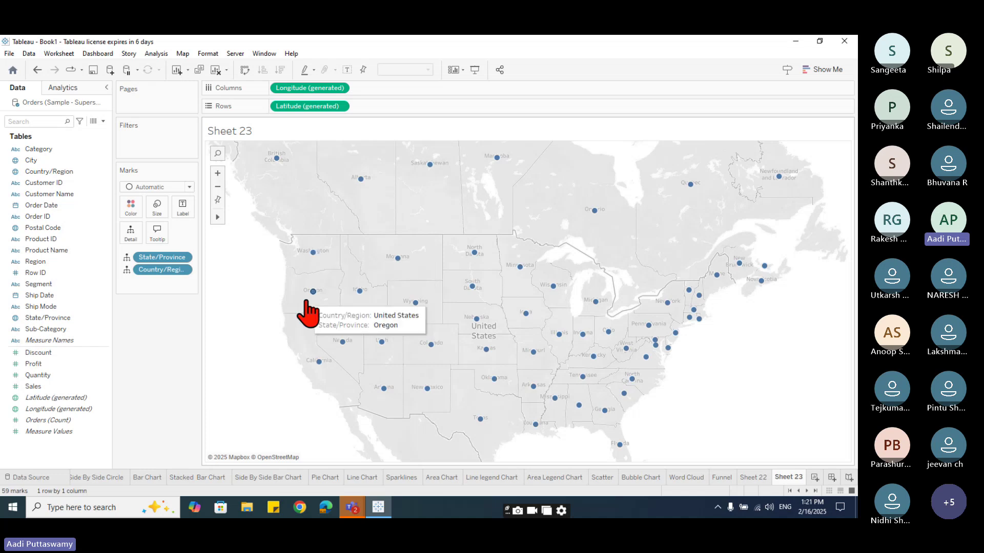
Step: Remove Country/Region from the map's marks, and undo the removal
{"action": "left_click_drag", "start_coordinate": [160, 270], "coordinate": [169, 398]}
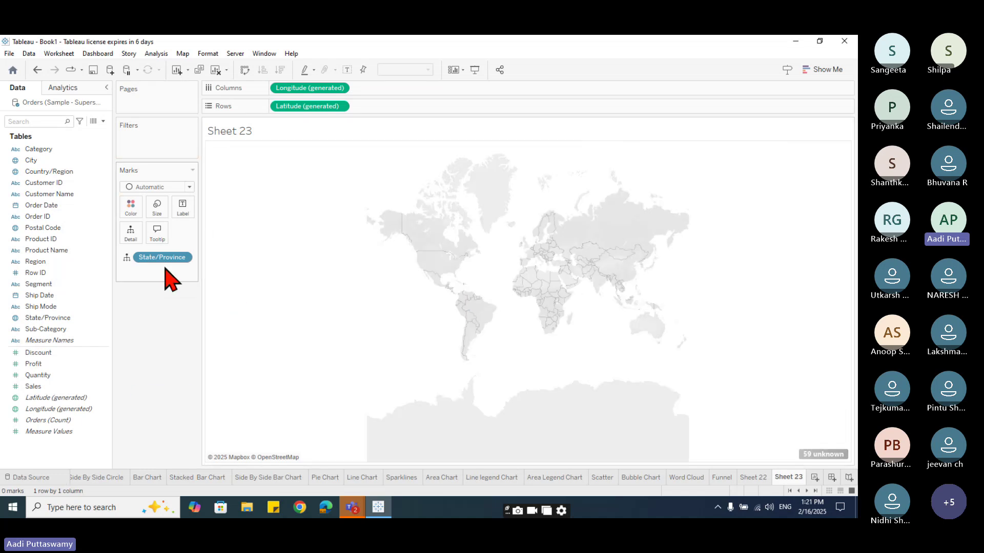
{"action": "key", "text": "ctrl+z"}
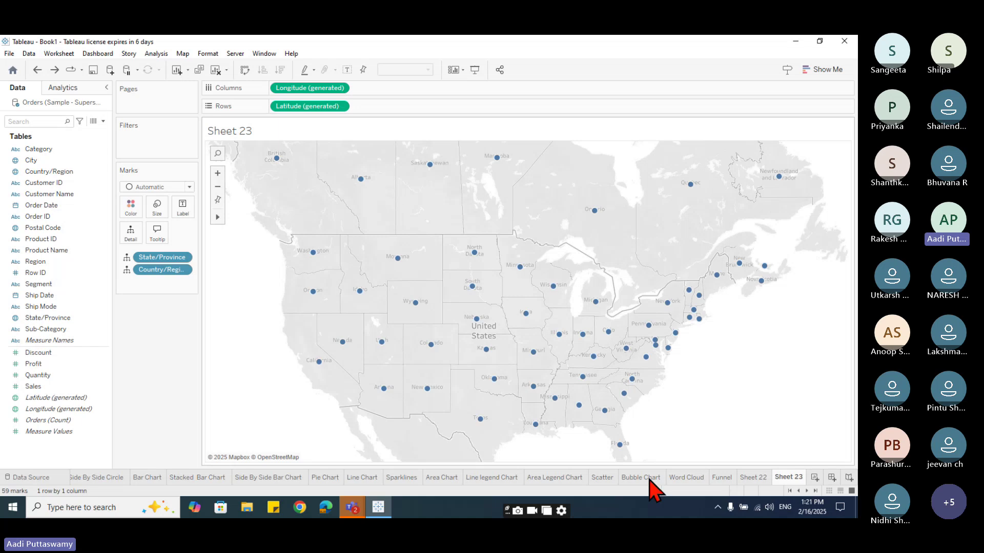
{"action": "mouse_move", "coordinate": [388, 481]}
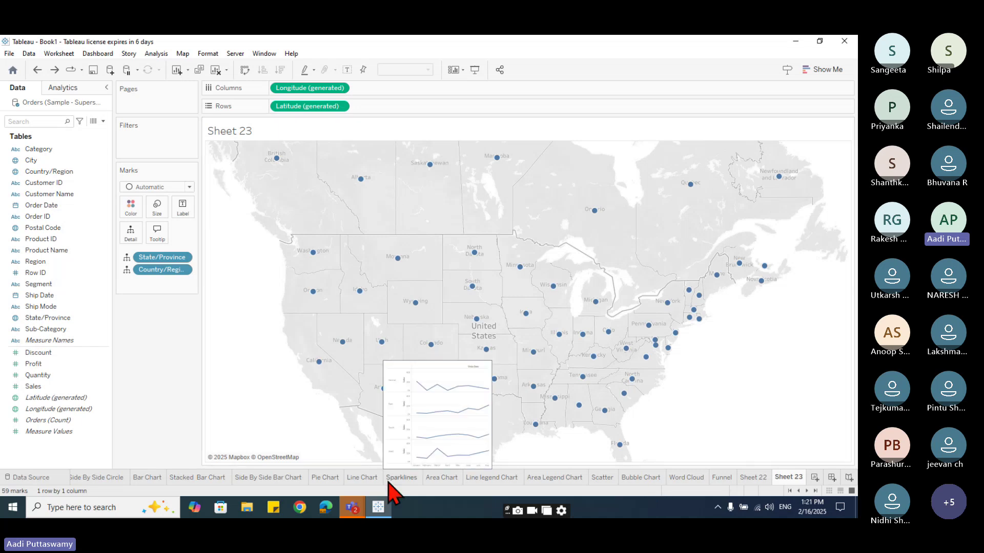
Step: Change the State/Province map to a filled map and color it by Region
{"action": "left_click", "coordinate": [818, 70]}
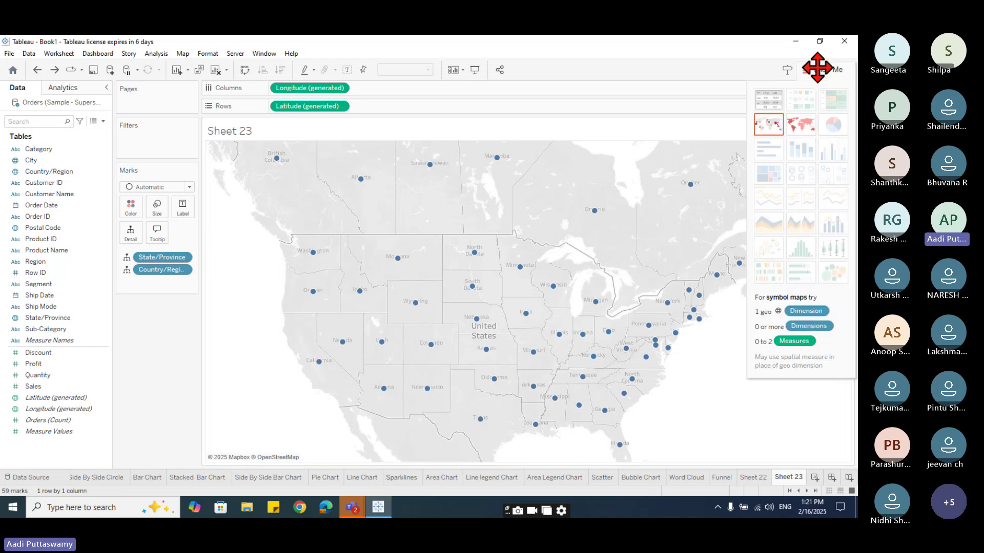
{"action": "left_click", "coordinate": [800, 129]}
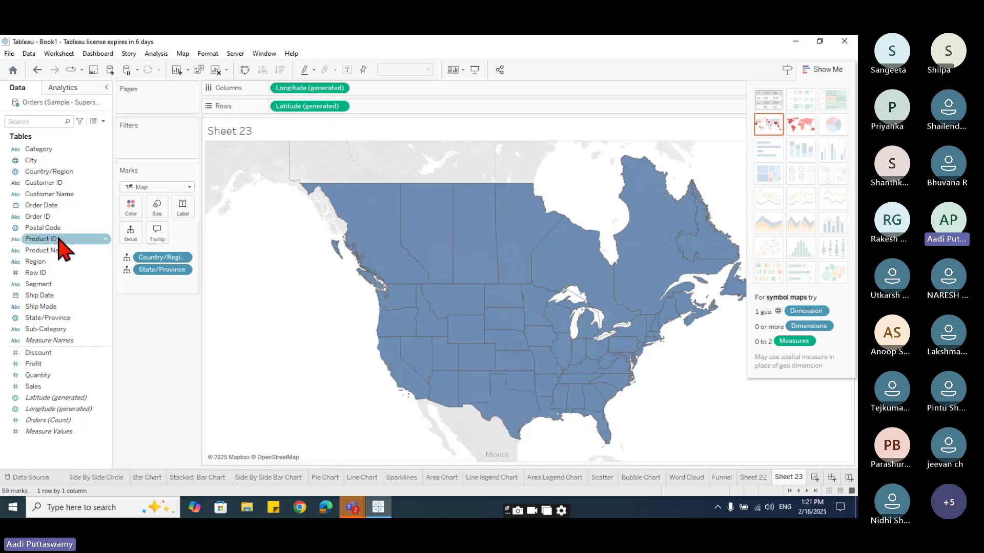
{"action": "left_click_drag", "start_coordinate": [44, 265], "coordinate": [131, 207]}
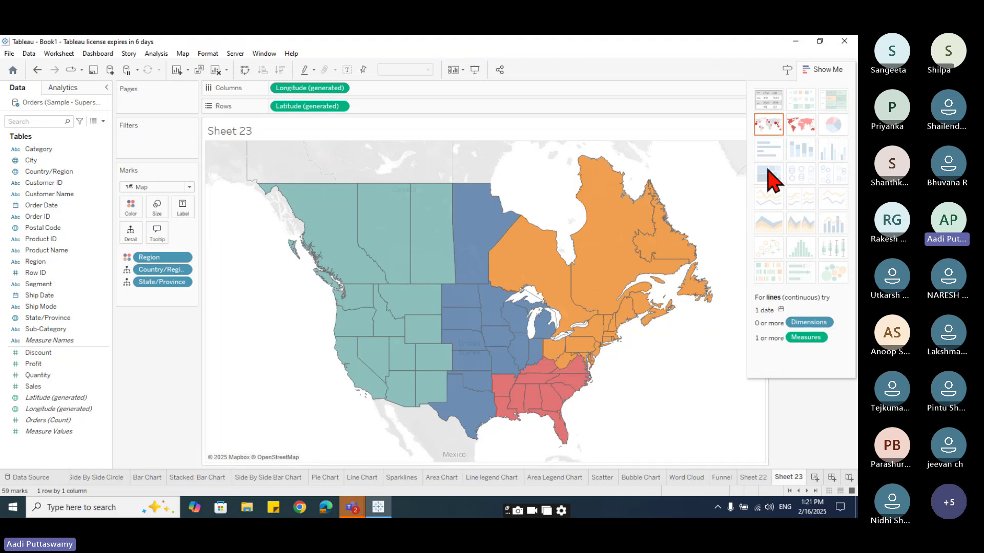
Step: Return the chart to a symbol map, with Region taken off the rows and assigned to color
{"action": "left_click", "coordinate": [777, 127]}
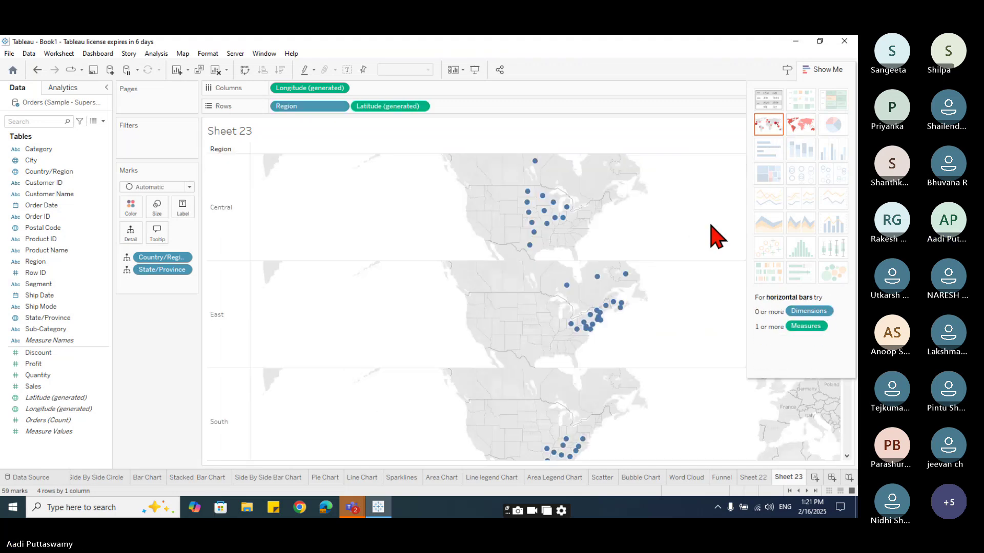
{"action": "left_click_drag", "start_coordinate": [296, 114], "coordinate": [176, 406]}
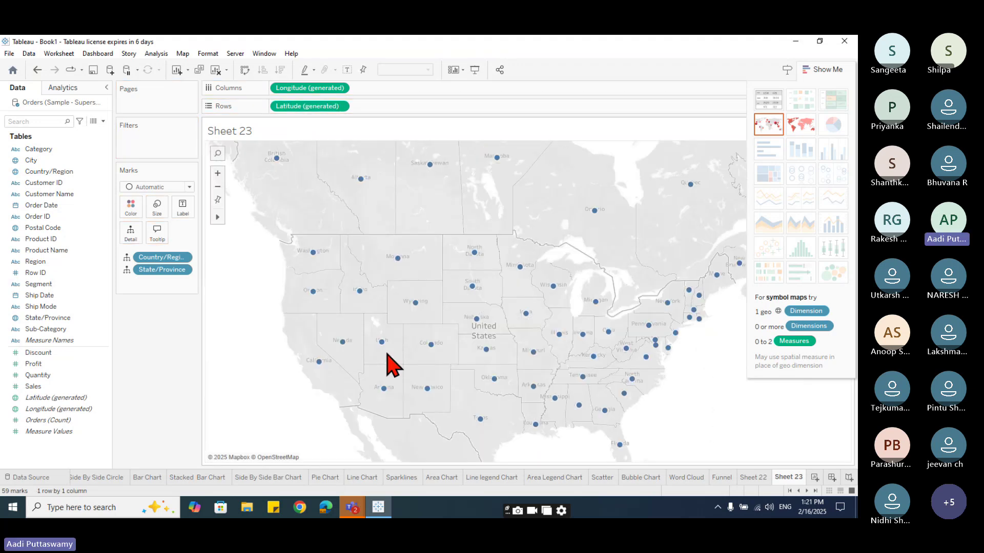
{"action": "left_click_drag", "start_coordinate": [36, 261], "coordinate": [131, 207]}
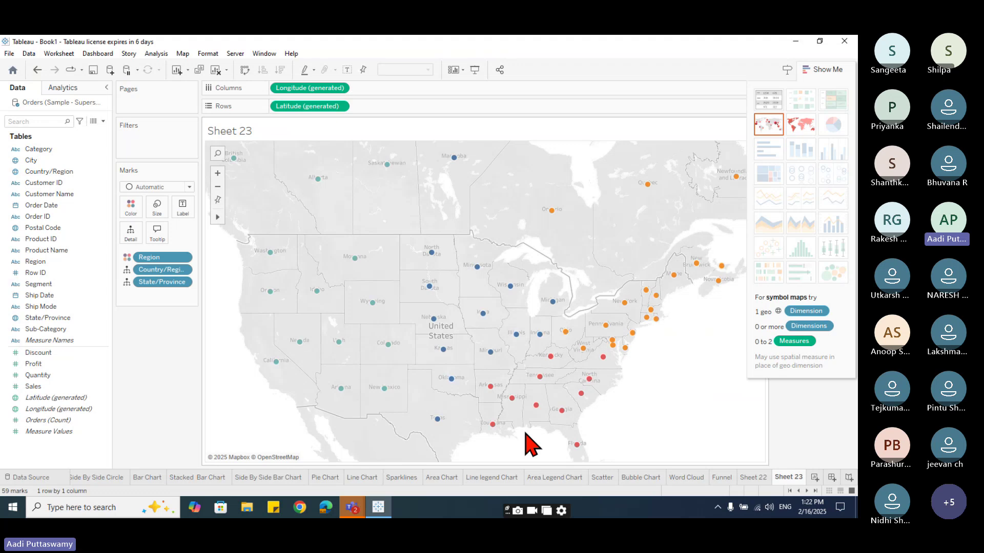
Step: Size the map's marks by Sales and enlarge the circles overall
{"action": "left_click", "coordinate": [28, 388]}
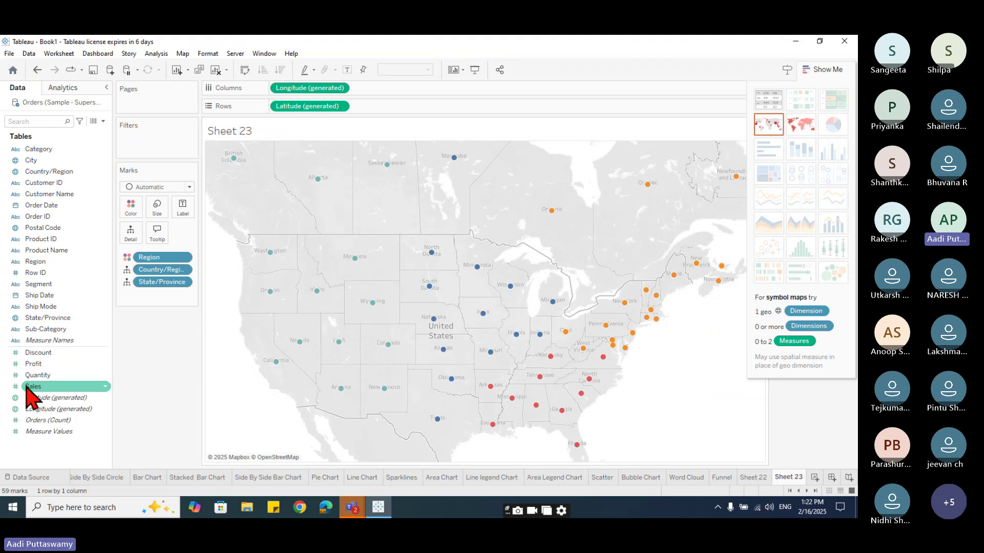
{"action": "left_click_drag", "start_coordinate": [29, 393], "coordinate": [157, 218]}
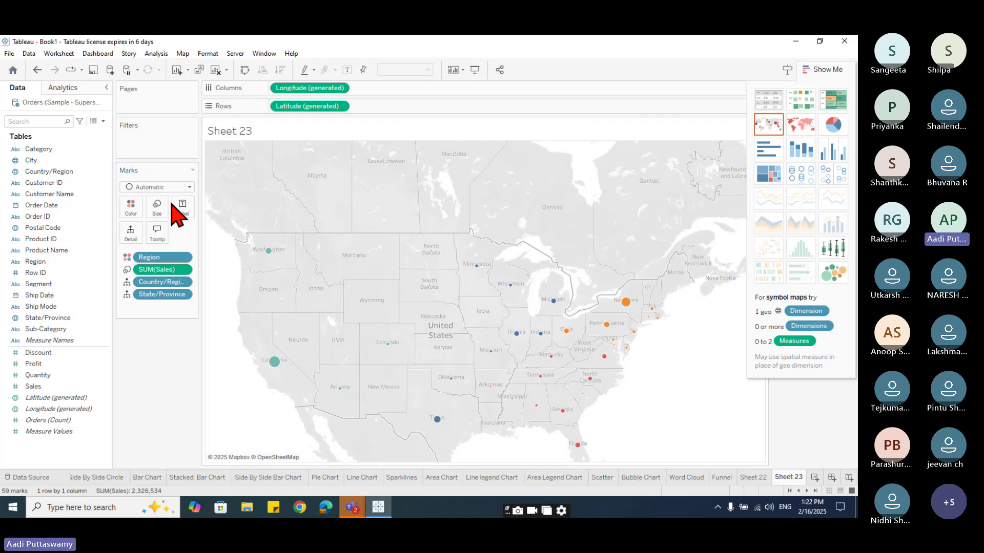
{"action": "left_click", "coordinate": [161, 207]}
{"action": "left_click_drag", "start_coordinate": [176, 234], "coordinate": [217, 234]}
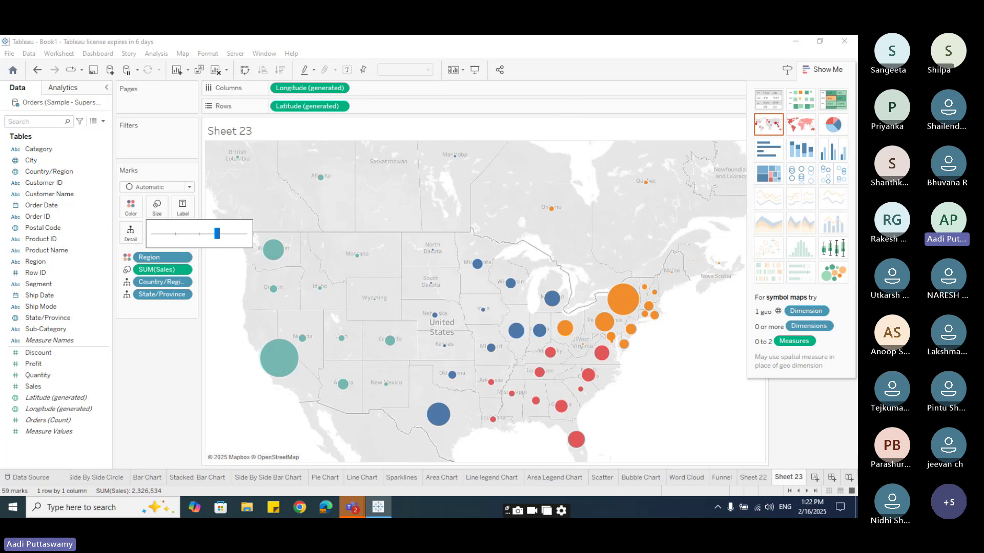
Step: Rename the Sheet 23 worksheet as Map Chart
{"action": "double_click", "coordinate": [788, 478]}
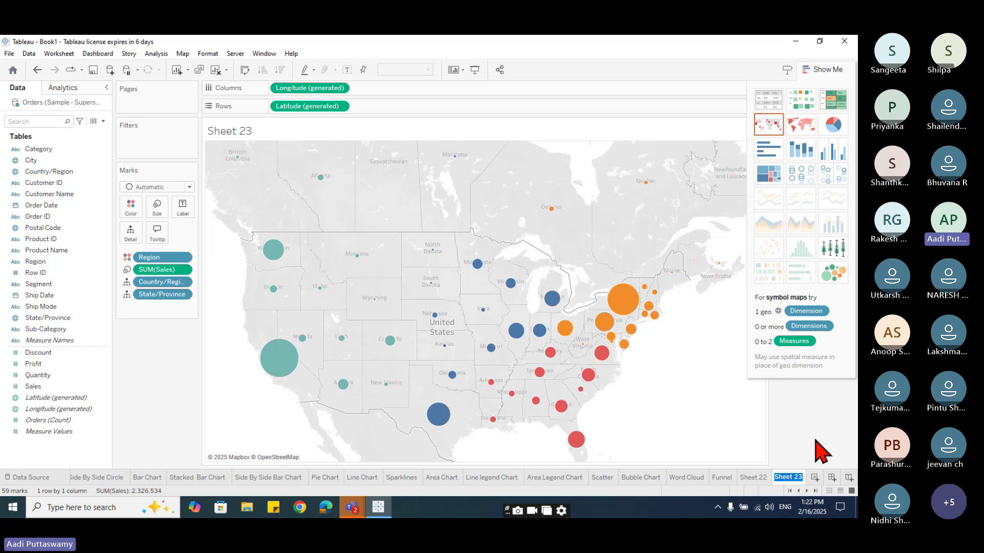
{"action": "type", "text": "Map Chart"}
{"action": "key", "text": "Return"}
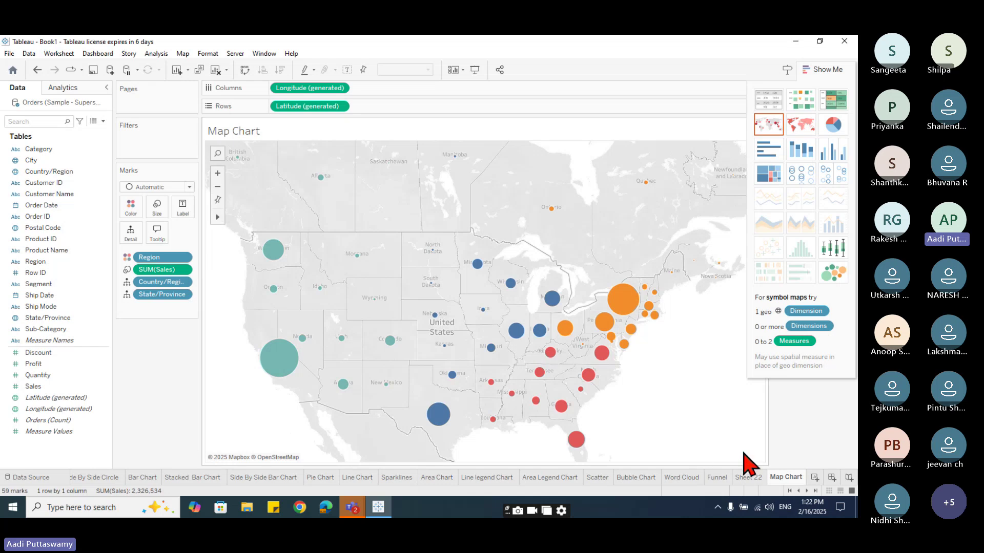
Step: Duplicate the Map Chart worksheet and rename the copy as Map Chart Pie
{"action": "right_click", "coordinate": [785, 481]}
{"action": "left_click", "coordinate": [807, 380]}
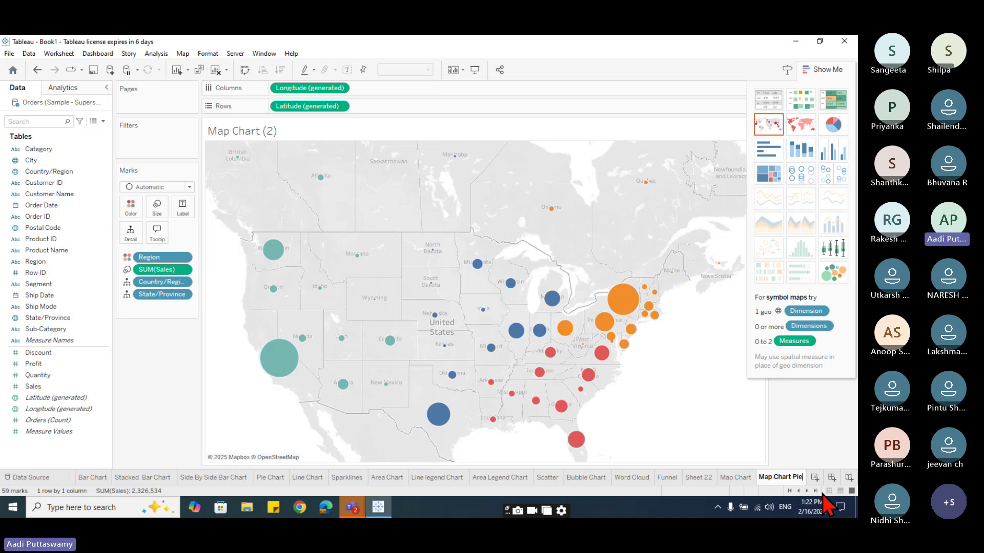
{"action": "left_click", "coordinate": [723, 426]}
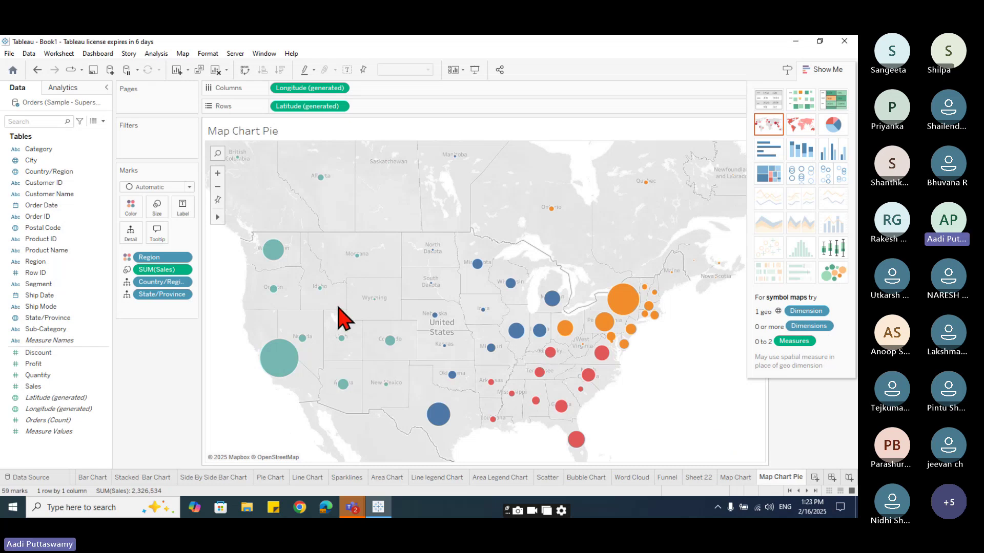
Step: Replace Region with Category as the color field on the Map Chart Pie sheet
{"action": "mouse_move", "coordinate": [277, 242]}
{"action": "mouse_move", "coordinate": [285, 367]}
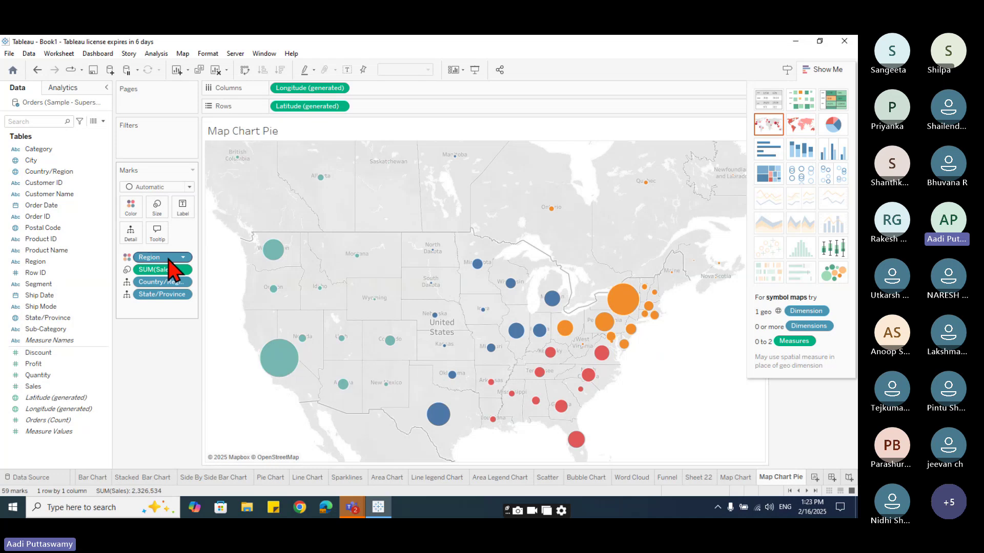
{"action": "left_click_drag", "start_coordinate": [169, 257], "coordinate": [169, 406]}
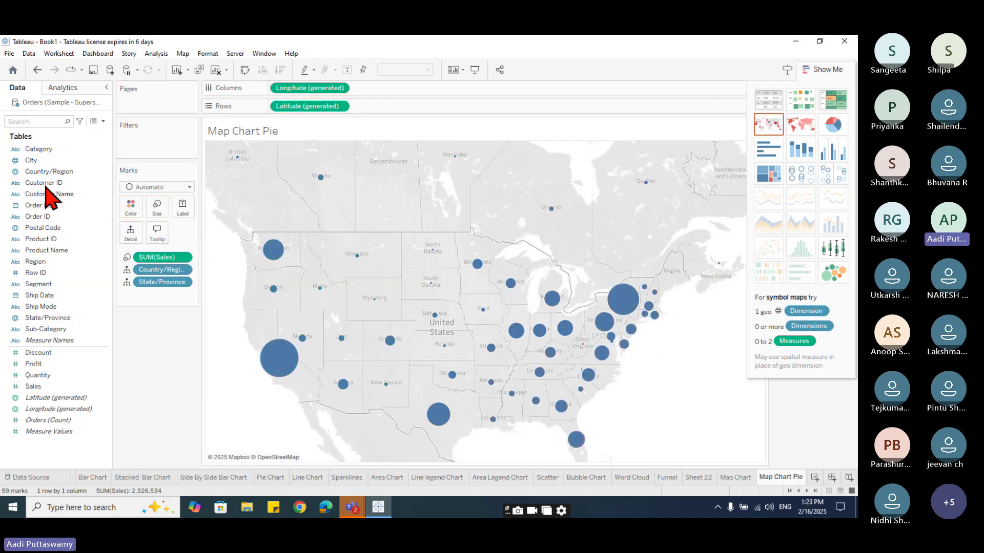
{"action": "left_click", "coordinate": [50, 150]}
{"action": "left_click_drag", "start_coordinate": [50, 150], "coordinate": [133, 210]}
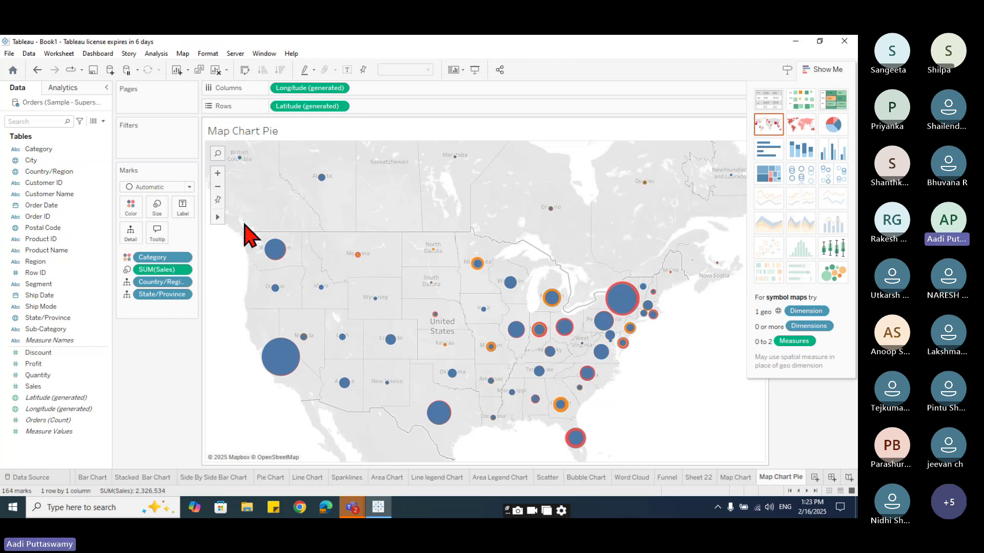
Step: Change the mark type of the Map Chart Pie sheet to Pie
{"action": "left_click", "coordinate": [149, 187]}
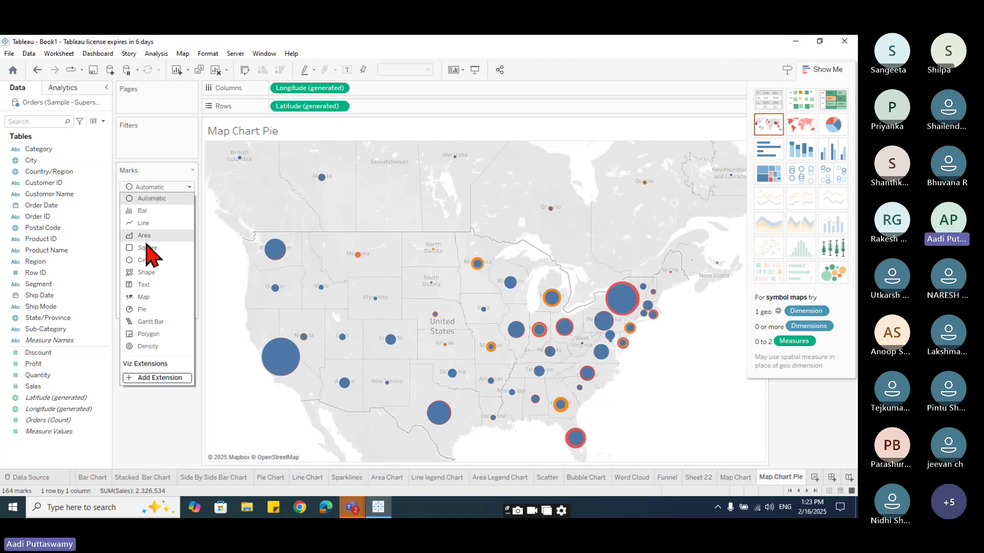
{"action": "left_click", "coordinate": [148, 310]}
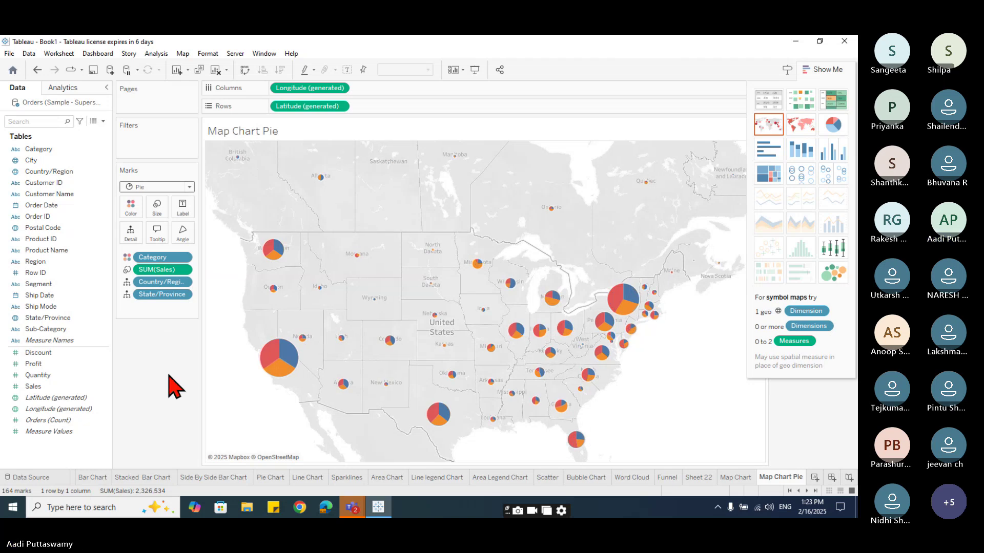
{"action": "mouse_move", "coordinate": [281, 347]}
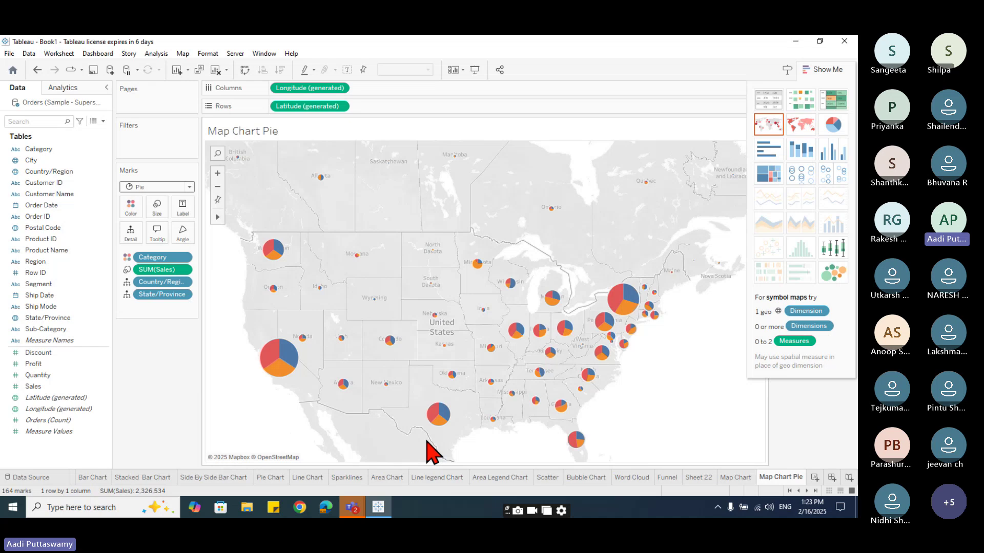
Step: Review the Pie Chart, Map Chart and Map Chart Pie sheets, checking the Teams meeting window in between
{"action": "left_click", "coordinate": [271, 477]}
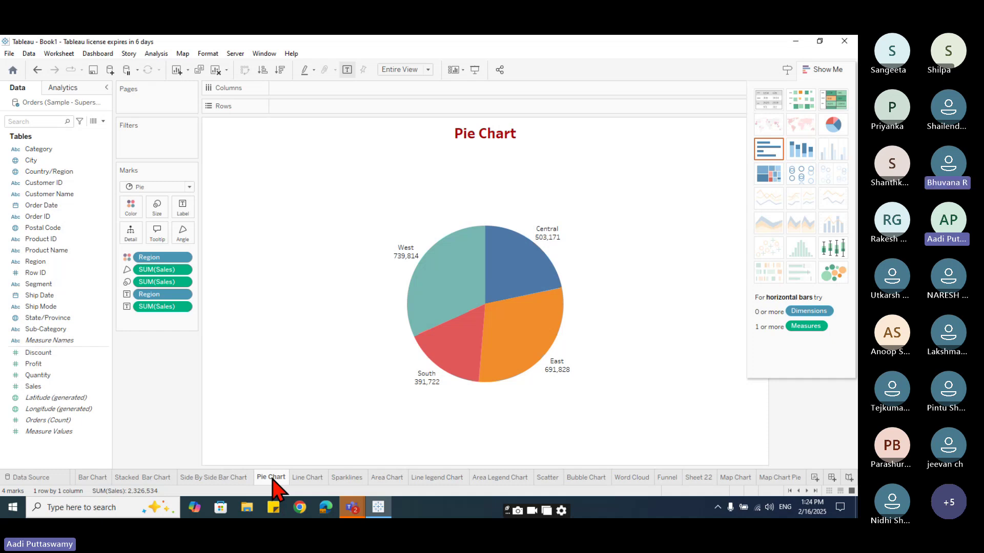
{"action": "left_click", "coordinate": [353, 513]}
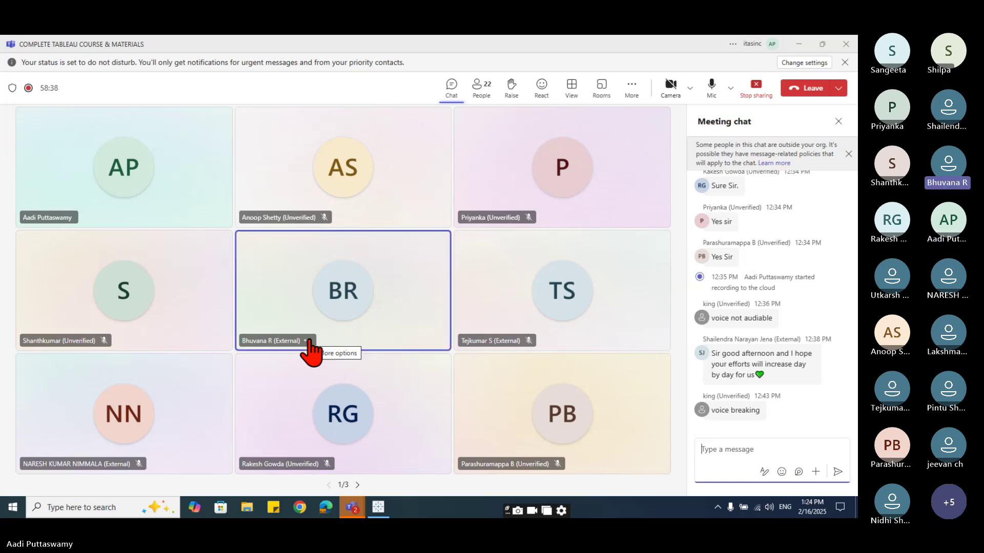
{"action": "left_click", "coordinate": [800, 45]}
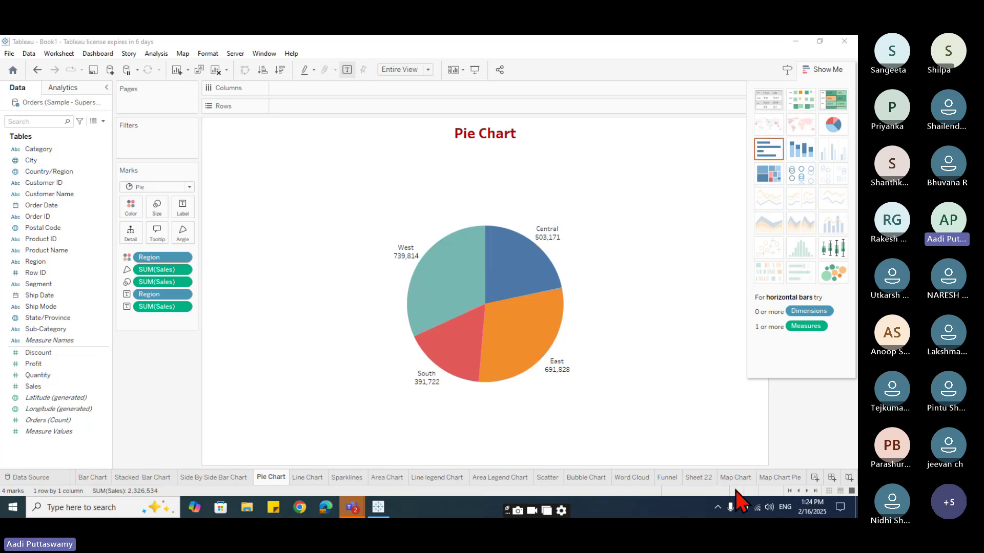
{"action": "left_click", "coordinate": [735, 477]}
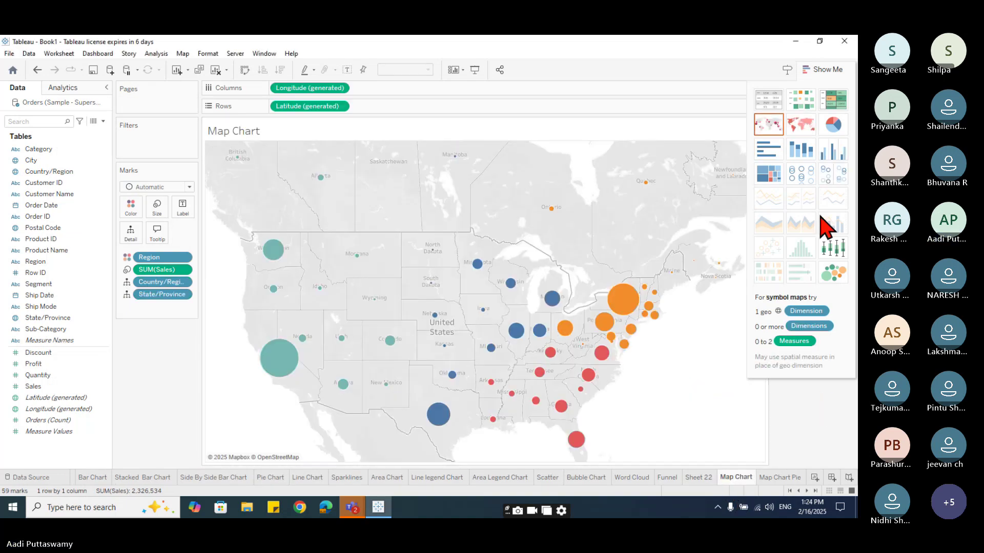
{"action": "left_click", "coordinate": [774, 477]}
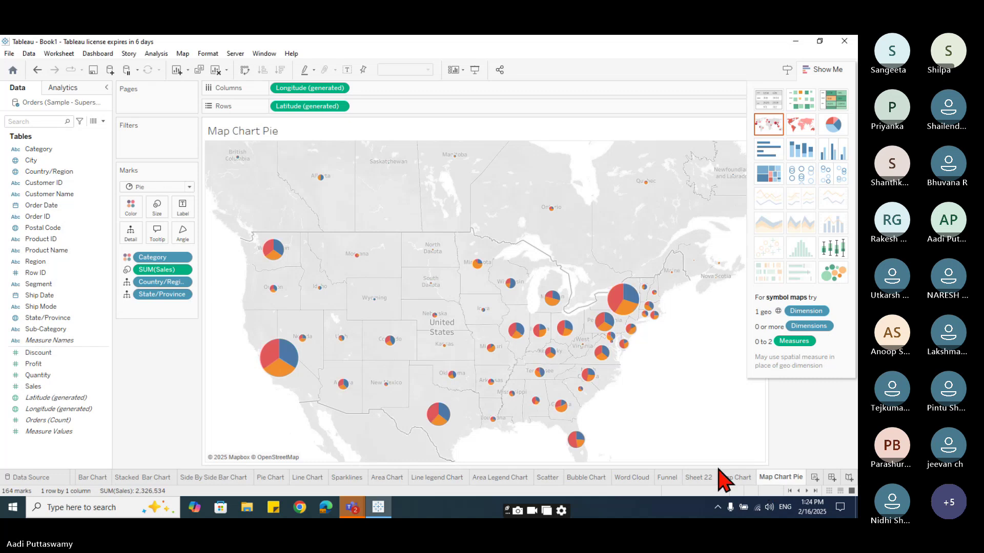
Step: Remove Category from the Map Chart Pie marks, compare with the Map Chart sheet, and put Category back on color
{"action": "left_click_drag", "start_coordinate": [155, 261], "coordinate": [207, 386]}
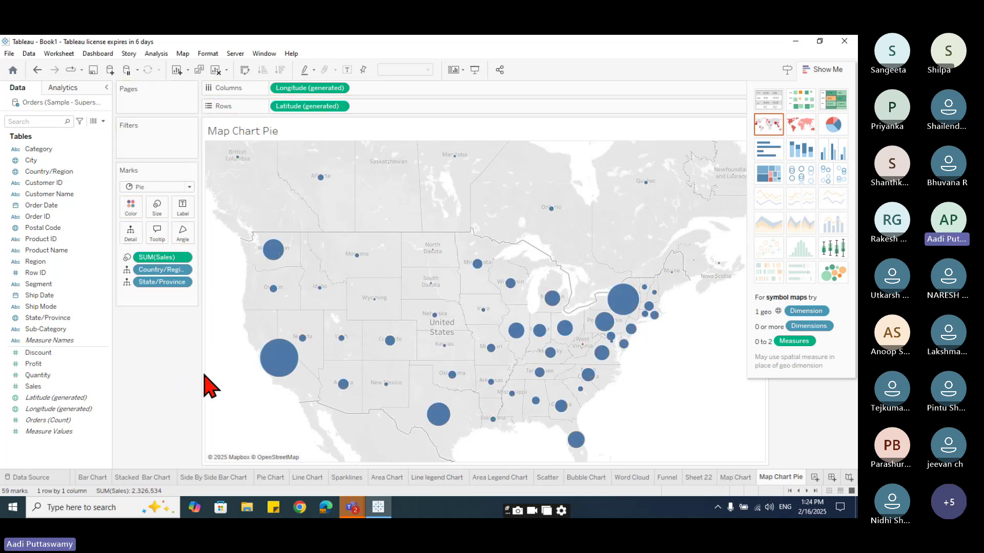
{"action": "left_click", "coordinate": [734, 477]}
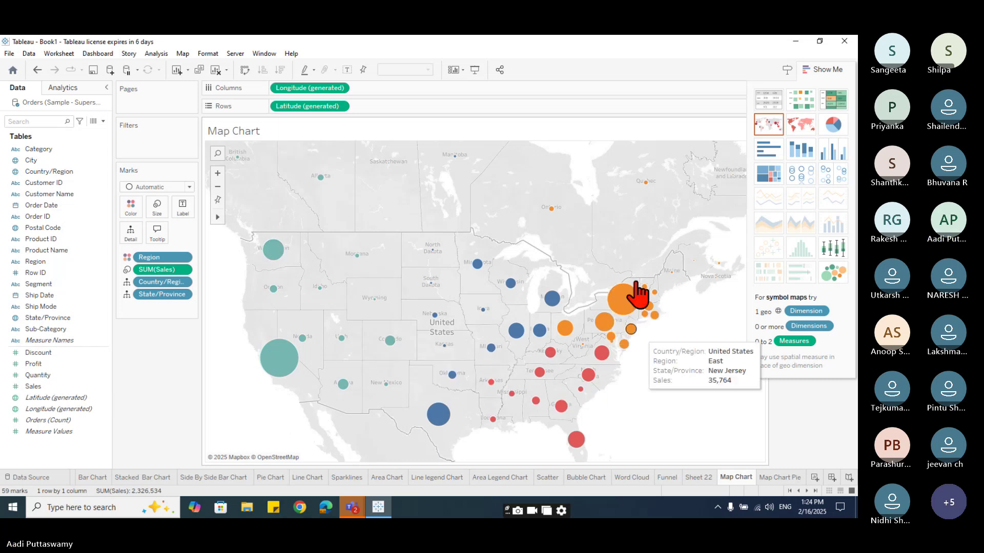
{"action": "left_click", "coordinate": [760, 478]}
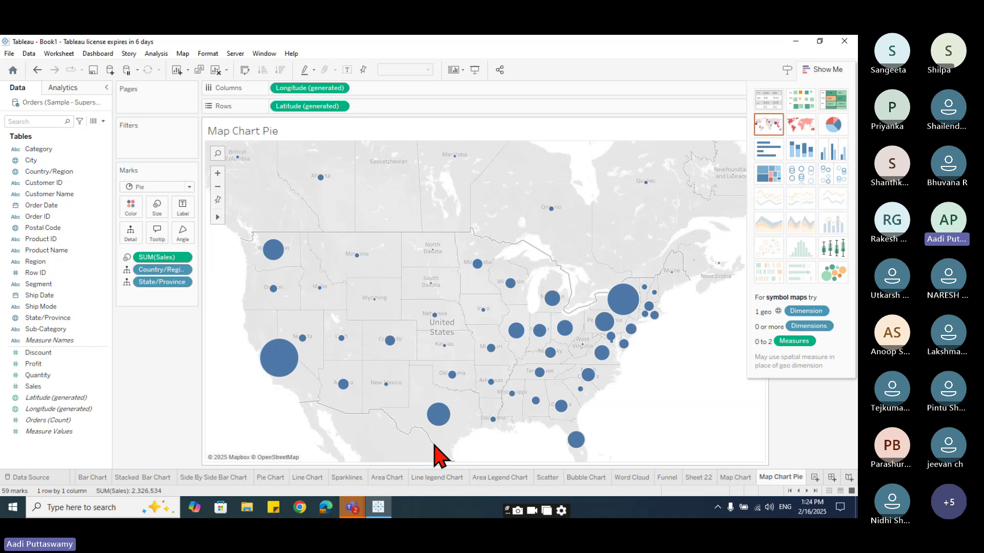
{"action": "left_click", "coordinate": [44, 149]}
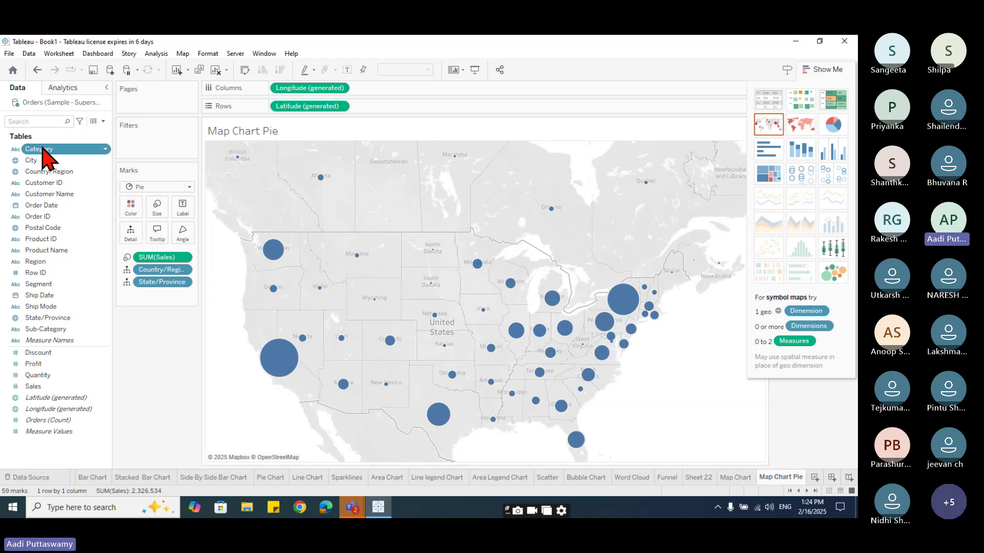
{"action": "left_click_drag", "start_coordinate": [44, 150], "coordinate": [154, 379]}
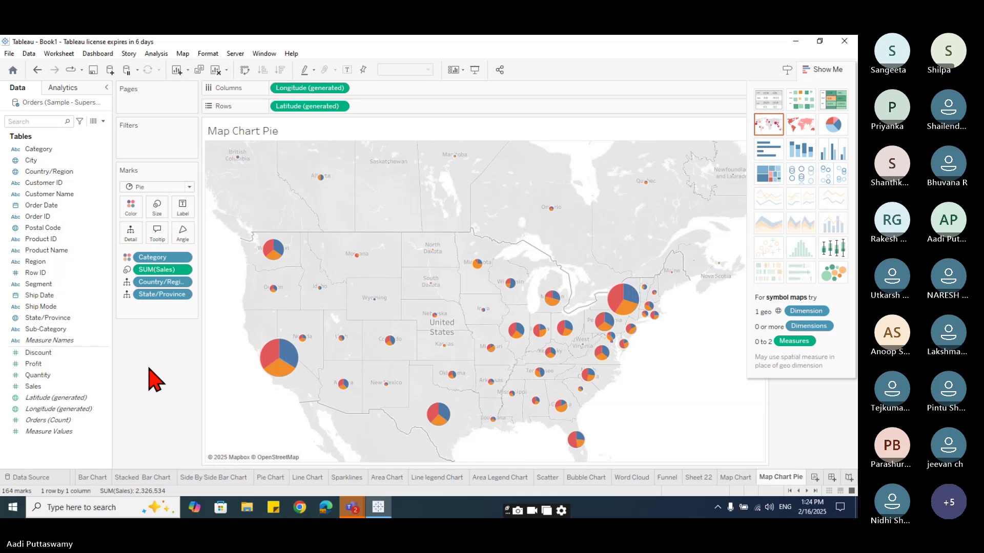
Step: Switch the Map Chart Pie mark type to Automatic and back to Pie
{"action": "left_click", "coordinate": [154, 188]}
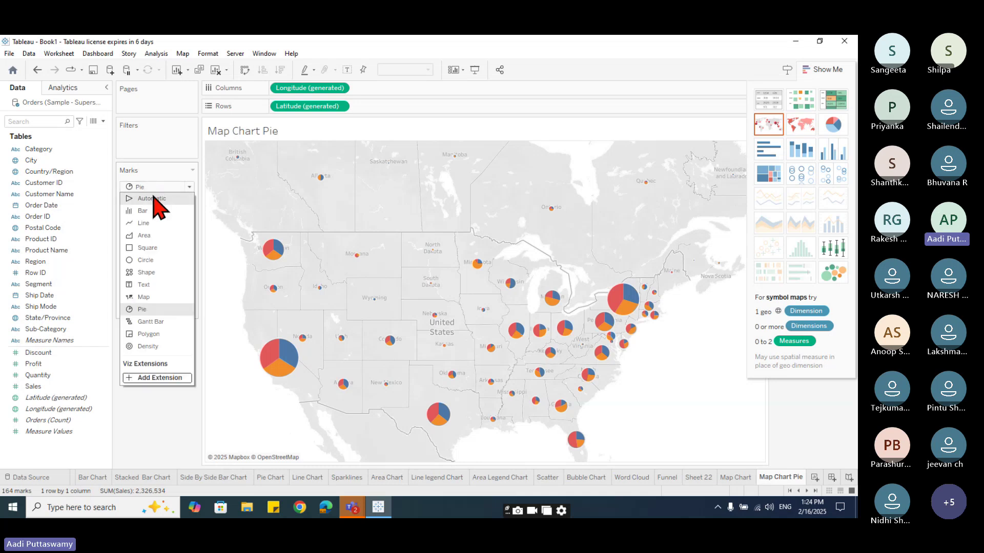
{"action": "left_click", "coordinate": [152, 198]}
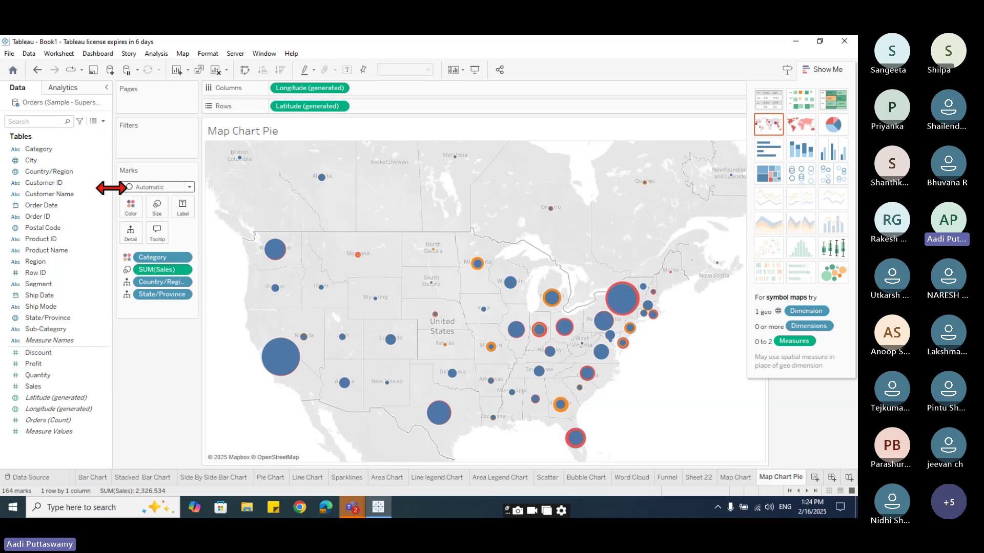
{"action": "left_click", "coordinate": [158, 187]}
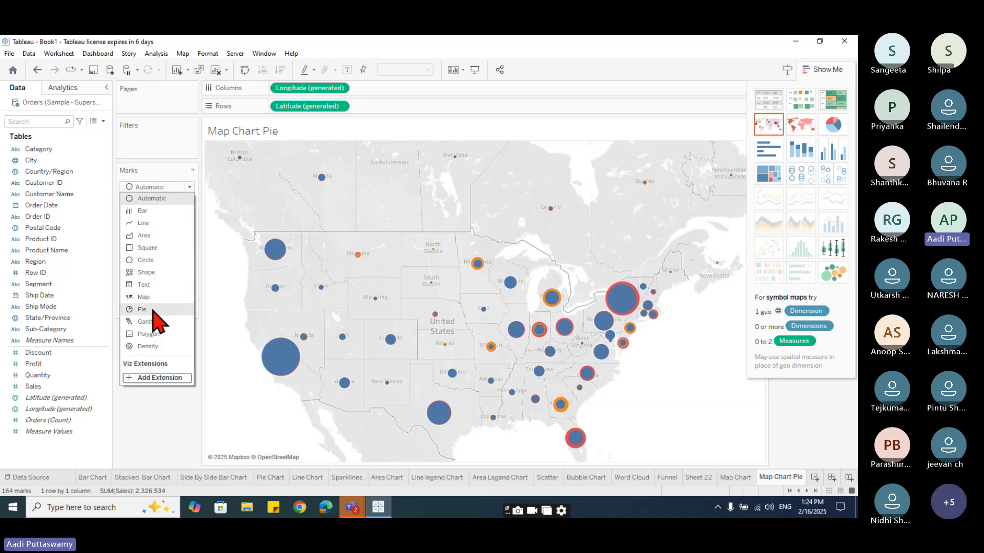
{"action": "left_click", "coordinate": [154, 310]}
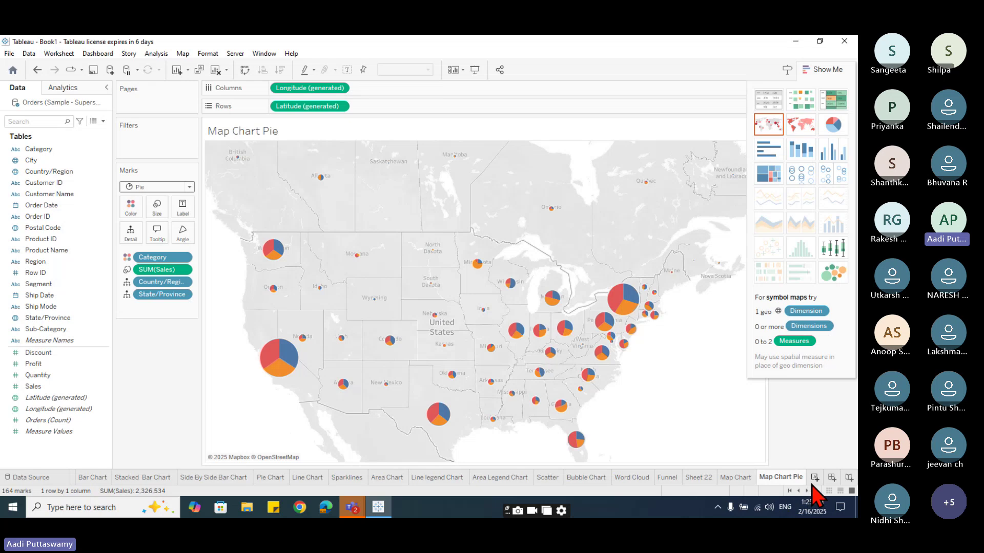
Step: Review the Pie Chart sheet, add a new worksheet, and create a calculated field named Col_Zero with the formula 0
{"action": "left_click", "coordinate": [269, 477]}
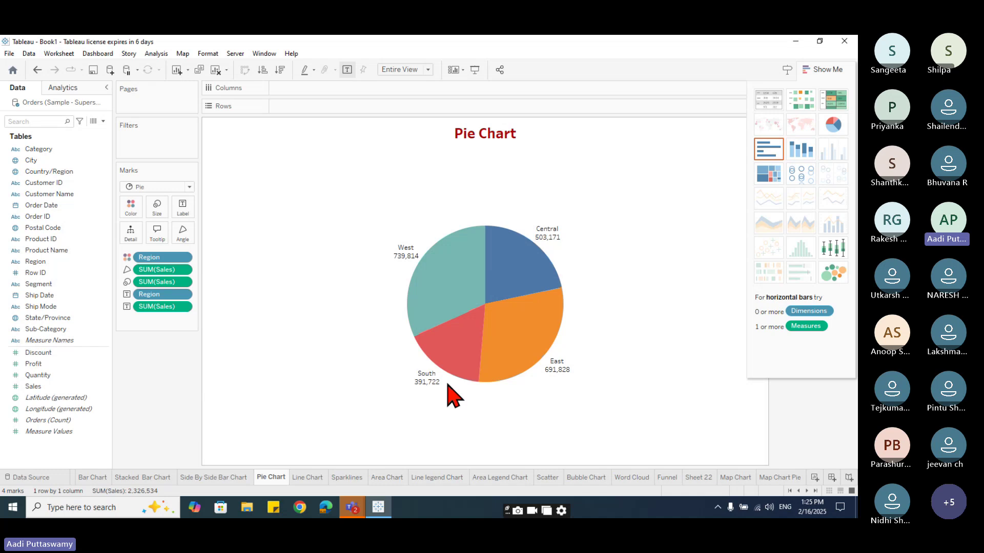
{"action": "left_click", "coordinate": [813, 492]}
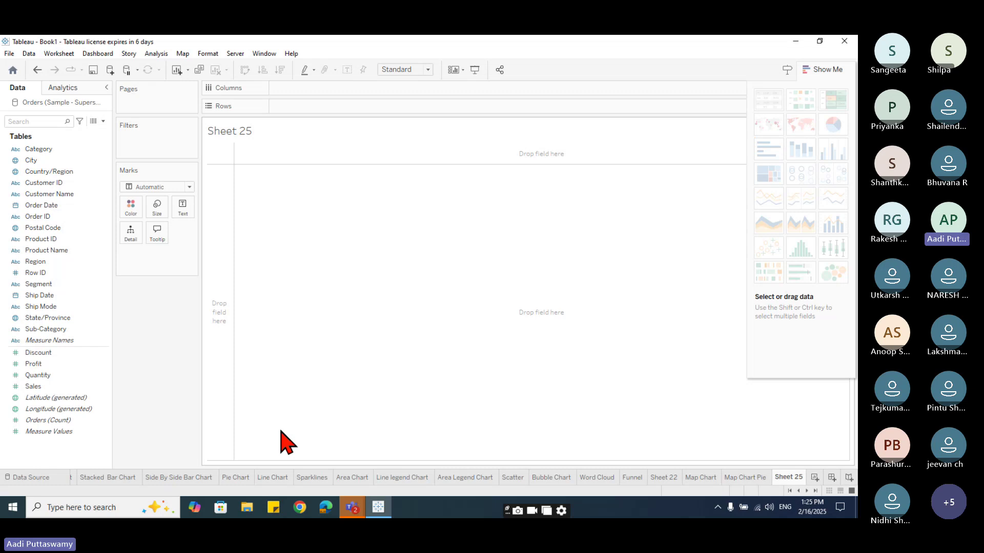
{"action": "left_click", "coordinate": [103, 121]}
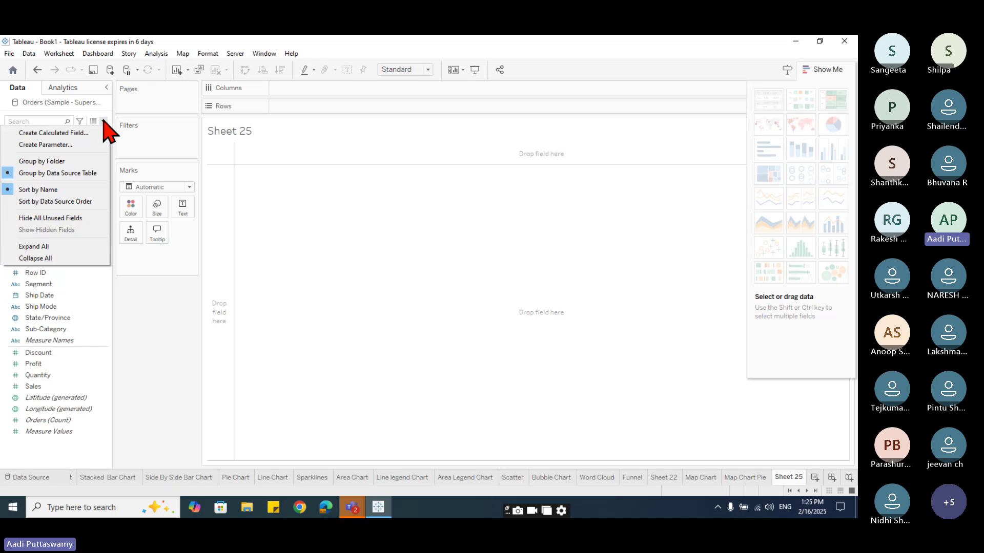
{"action": "left_click", "coordinate": [103, 133]}
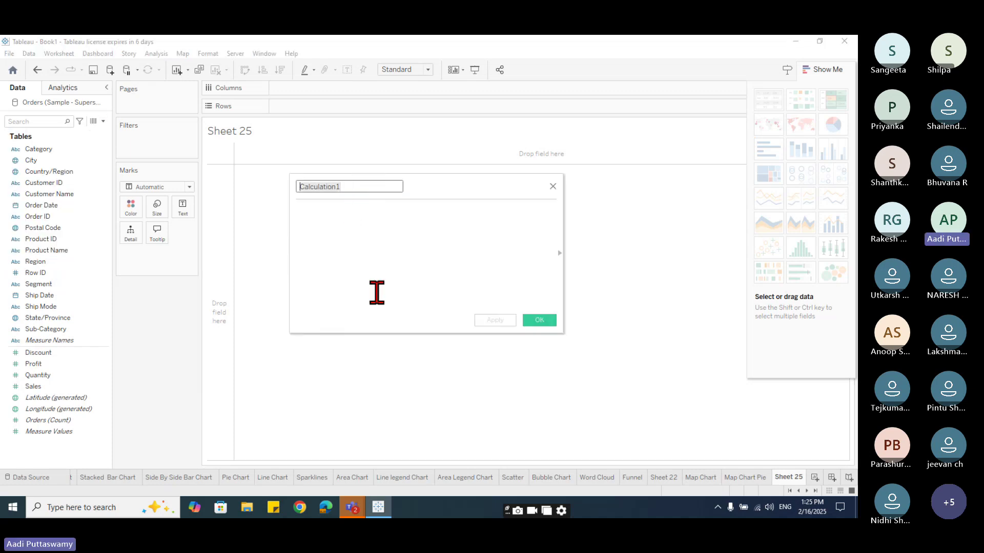
{"action": "type", "text": "Col-Zero"}
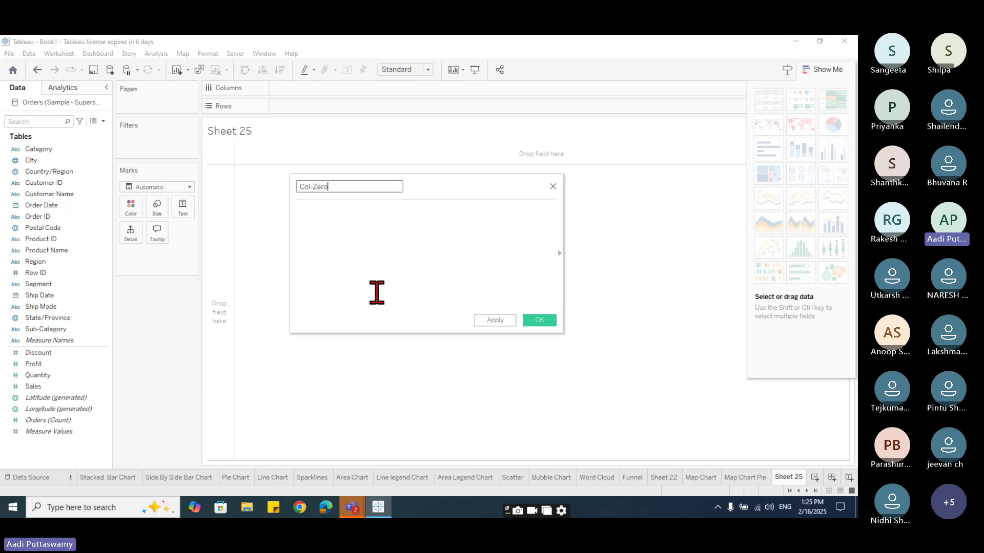
{"action": "left_click", "coordinate": [313, 187]}
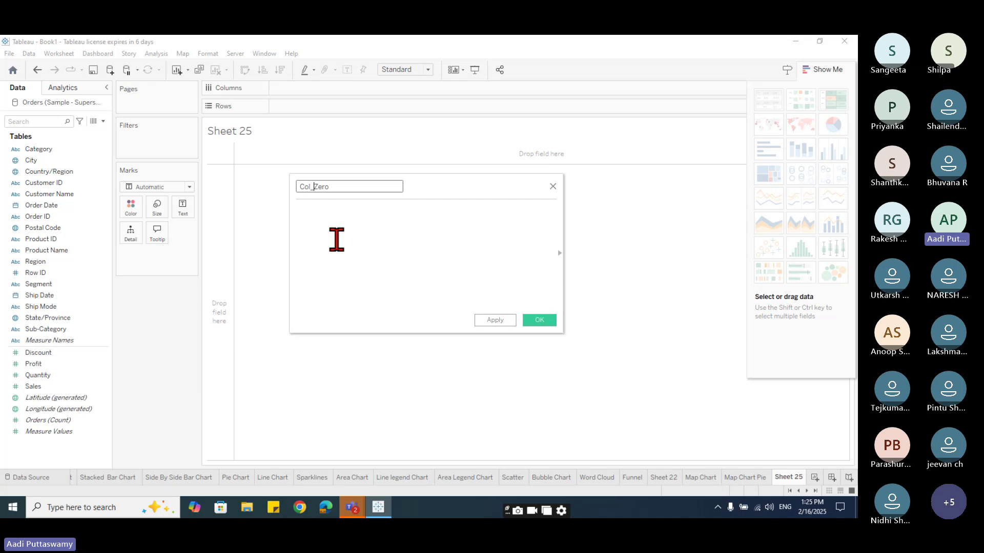
{"action": "left_click", "coordinate": [358, 212]}
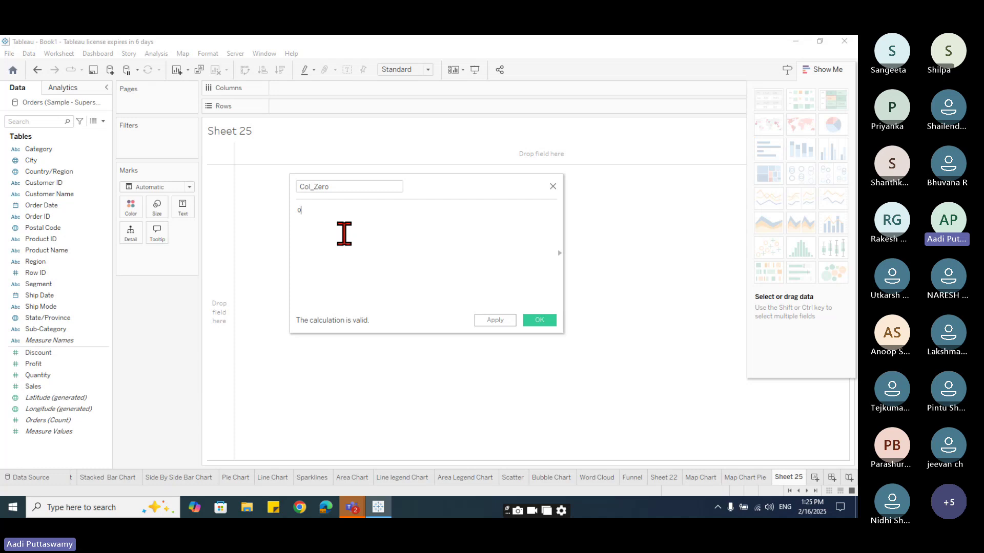
{"action": "left_click", "coordinate": [546, 322]}
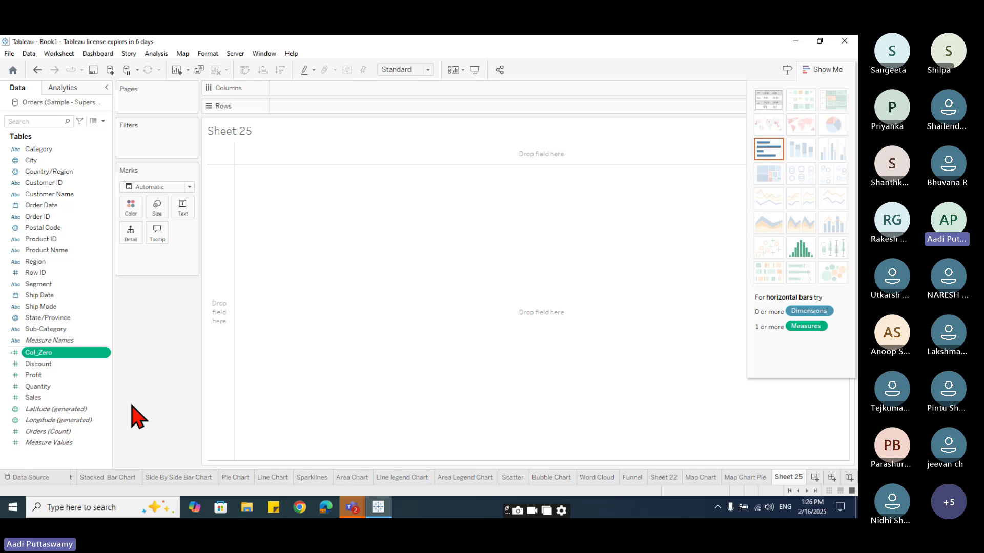
Step: Place Col_Zero on Rows twice and change the mark type to Pie
{"action": "mouse_move", "coordinate": [72, 353]}
{"action": "left_mouse_down"}
{"action": "mouse_move", "coordinate": [263, 193]}
{"action": "mouse_move", "coordinate": [333, 102]}
{"action": "left_mouse_up"}
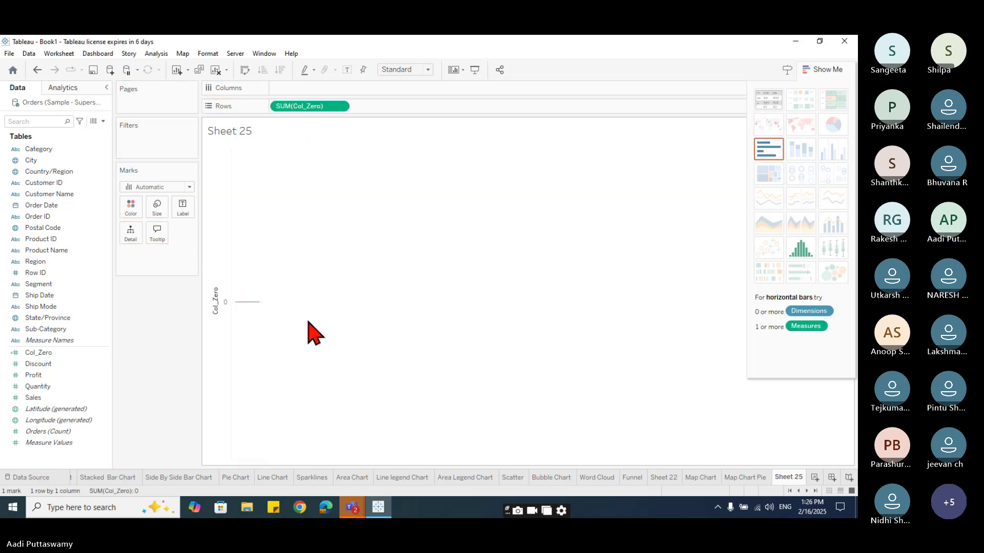
{"action": "left_click", "coordinate": [821, 70]}
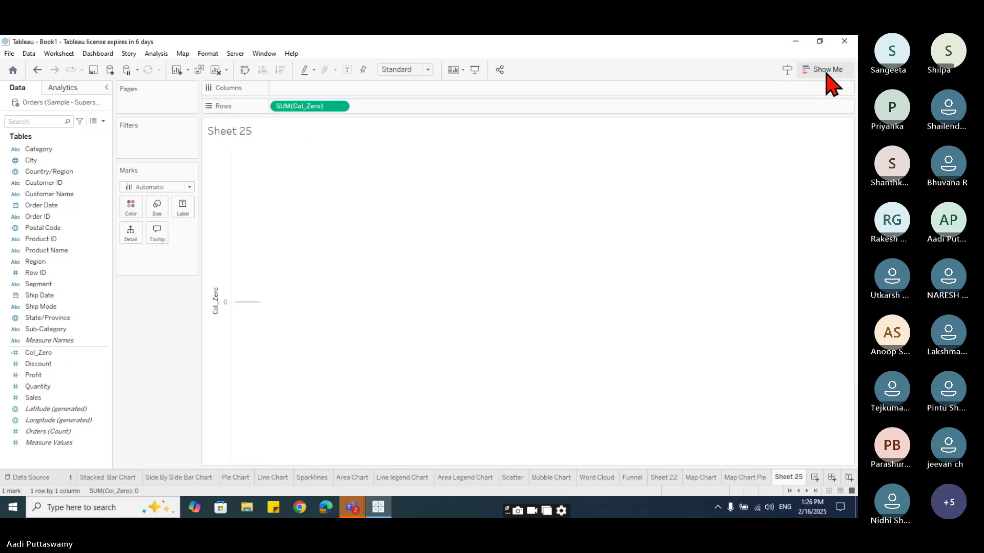
{"action": "left_click", "coordinate": [174, 197]}
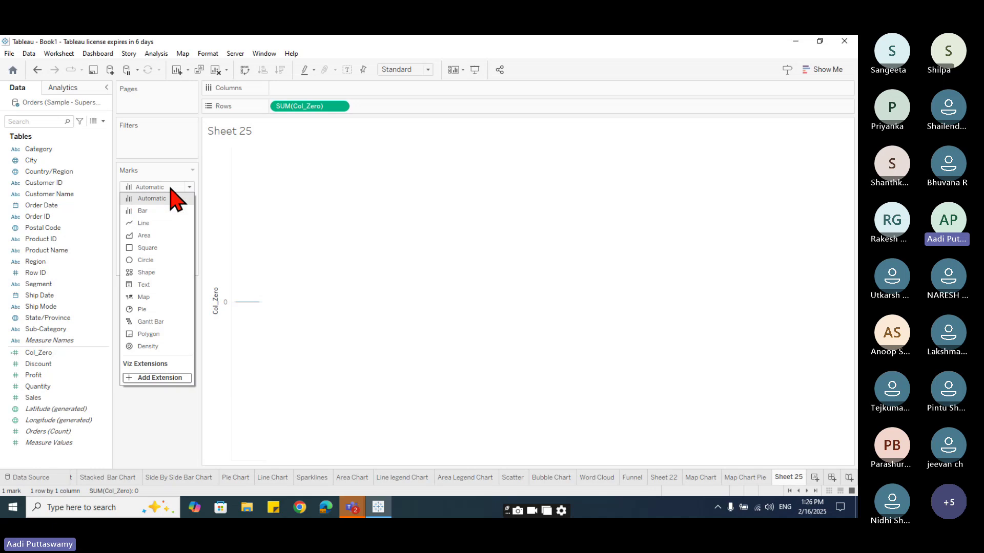
{"action": "key", "text": "Escape"}
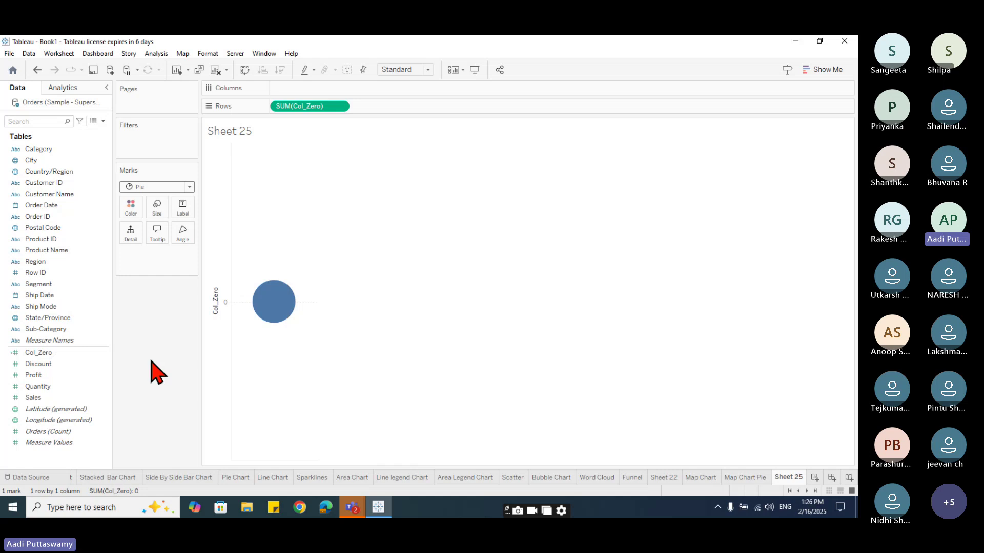
{"action": "left_click", "coordinate": [57, 375]}
{"action": "mouse_move", "coordinate": [57, 374]}
{"action": "left_mouse_down"}
{"action": "mouse_move", "coordinate": [49, 363]}
{"action": "mouse_move", "coordinate": [334, 135]}
{"action": "mouse_move", "coordinate": [386, 108]}
{"action": "mouse_move", "coordinate": [405, 271]}
{"action": "mouse_move", "coordinate": [285, 307]}
{"action": "left_mouse_up"}
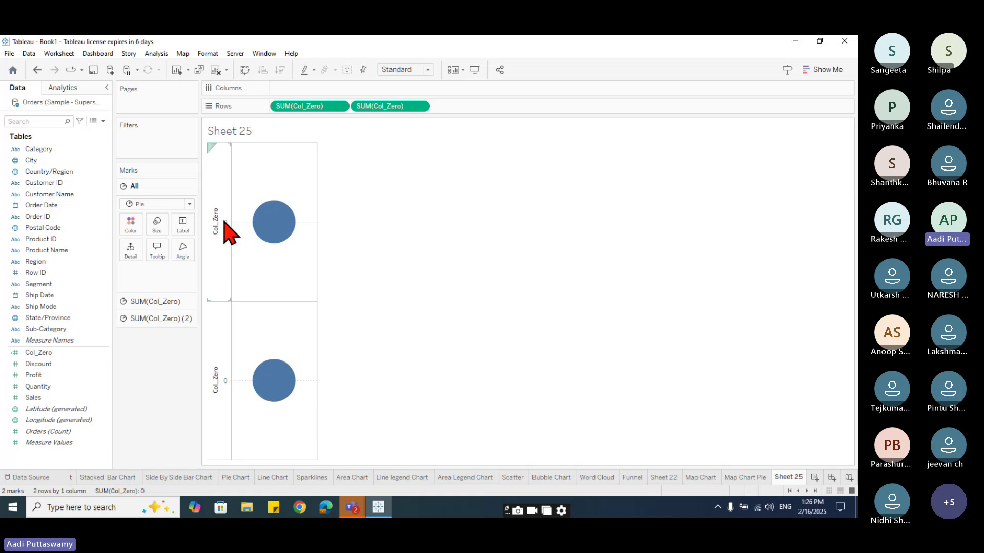
Step: Color the first Col_Zero pie by Category, leaving the second pie's marks without the field
{"action": "mouse_move", "coordinate": [277, 233]}
{"action": "left_click", "coordinate": [41, 149]}
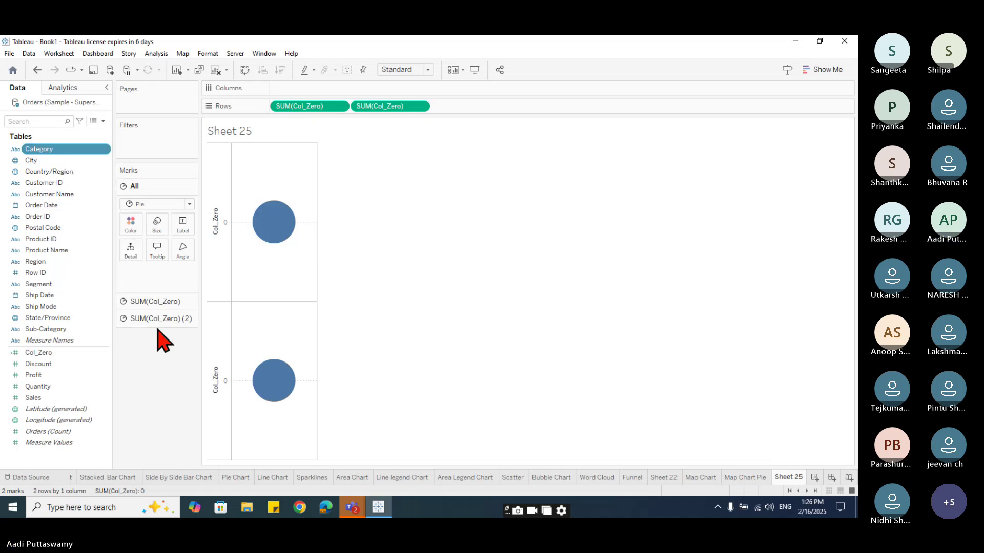
{"action": "left_click", "coordinate": [154, 301]}
{"action": "left_click_drag", "start_coordinate": [62, 149], "coordinate": [132, 248]}
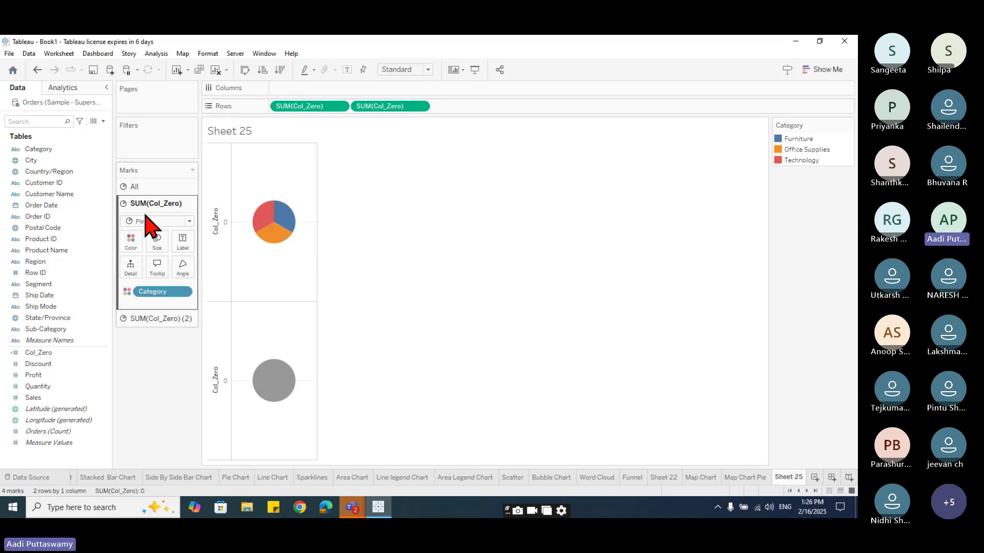
Step: Compare the mark settings of the first and second Col_Zero pies
{"action": "left_click", "coordinate": [151, 318]}
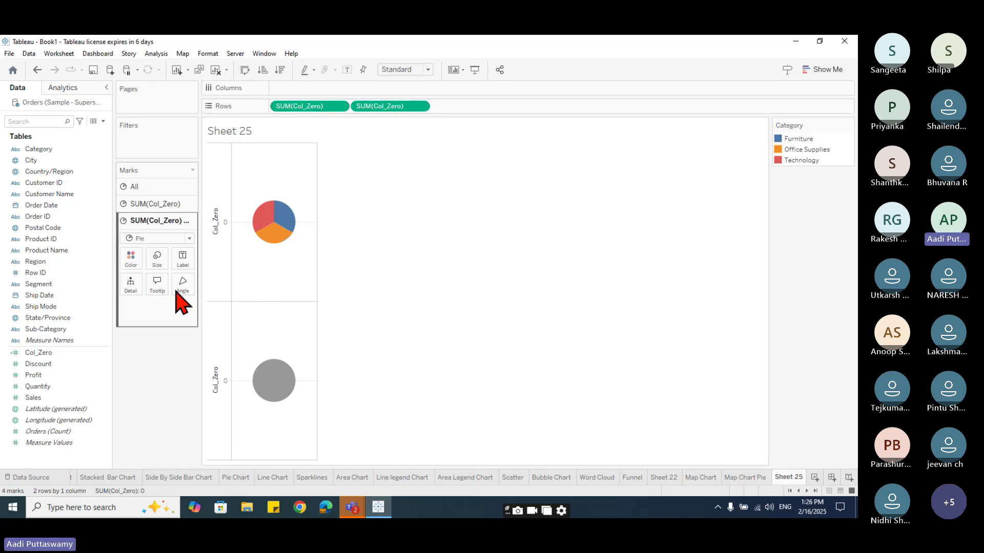
{"action": "left_click", "coordinate": [165, 205]}
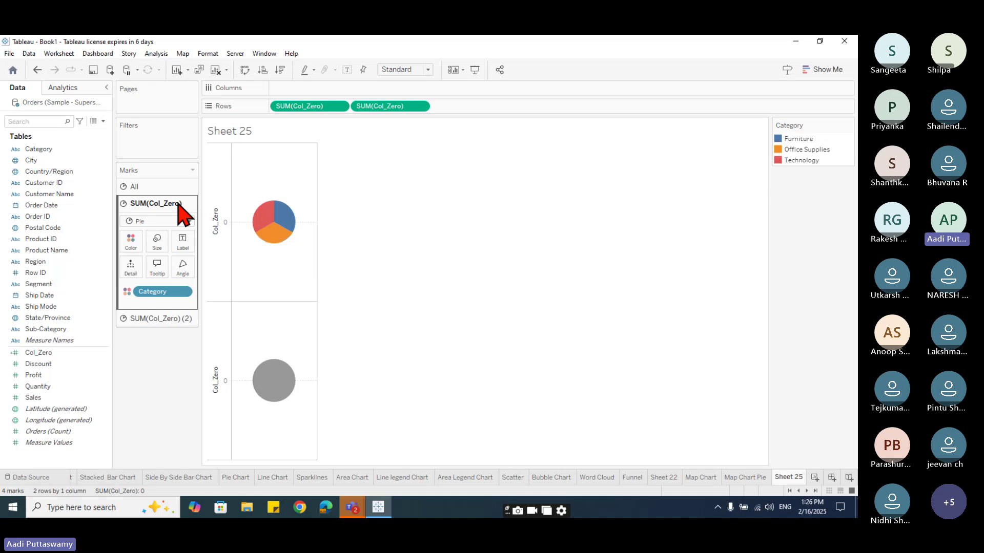
{"action": "left_click", "coordinate": [170, 318]}
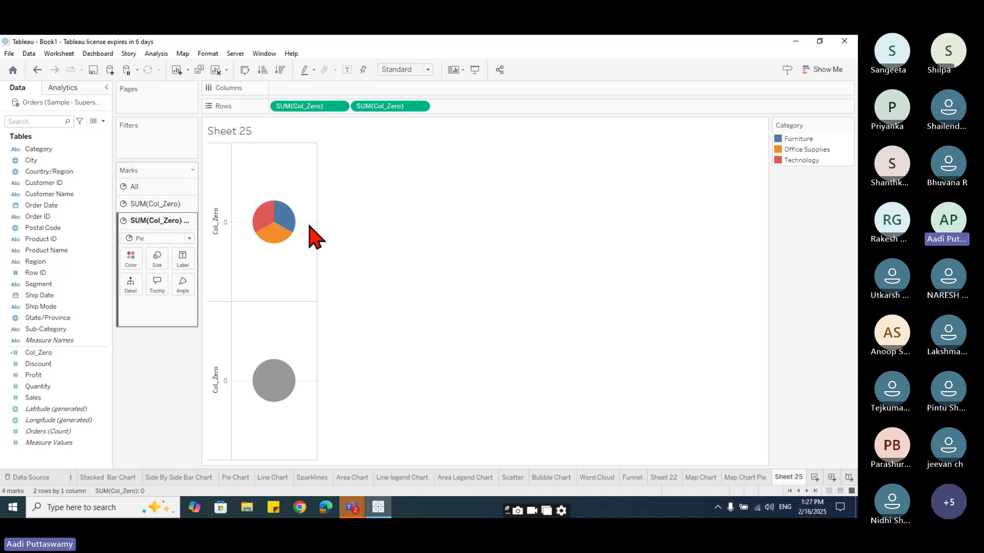
{"action": "left_click", "coordinate": [165, 203]}
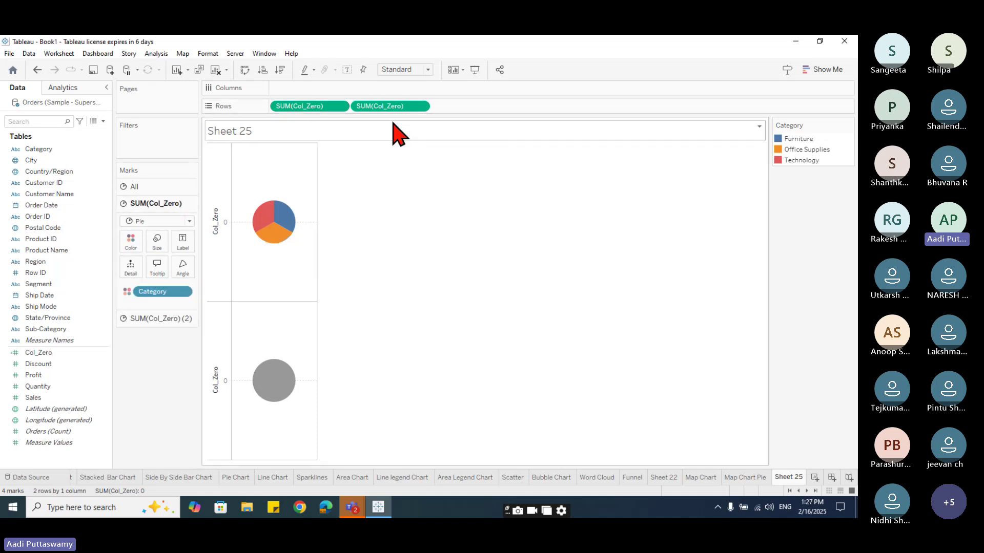
{"action": "left_click", "coordinate": [159, 318]}
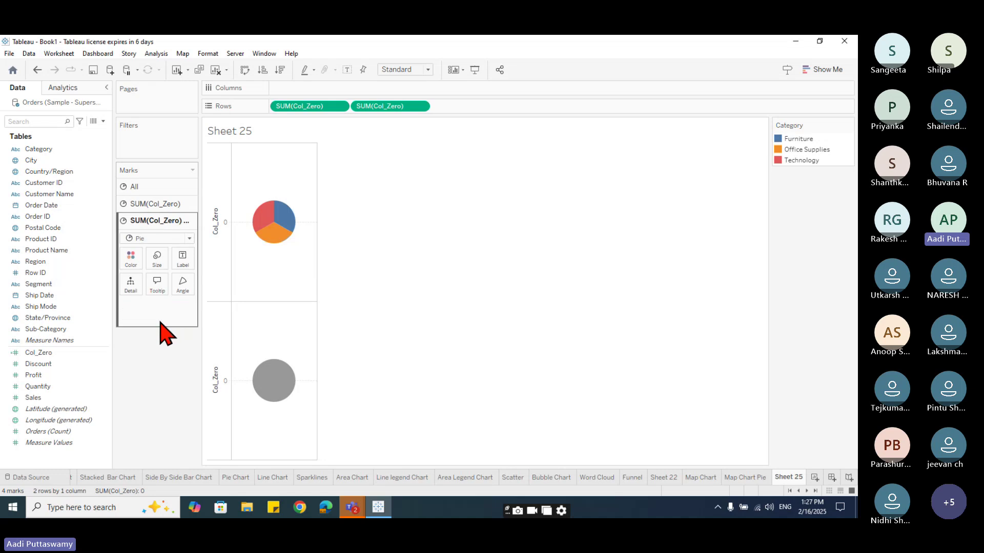
{"action": "left_click", "coordinate": [156, 203]}
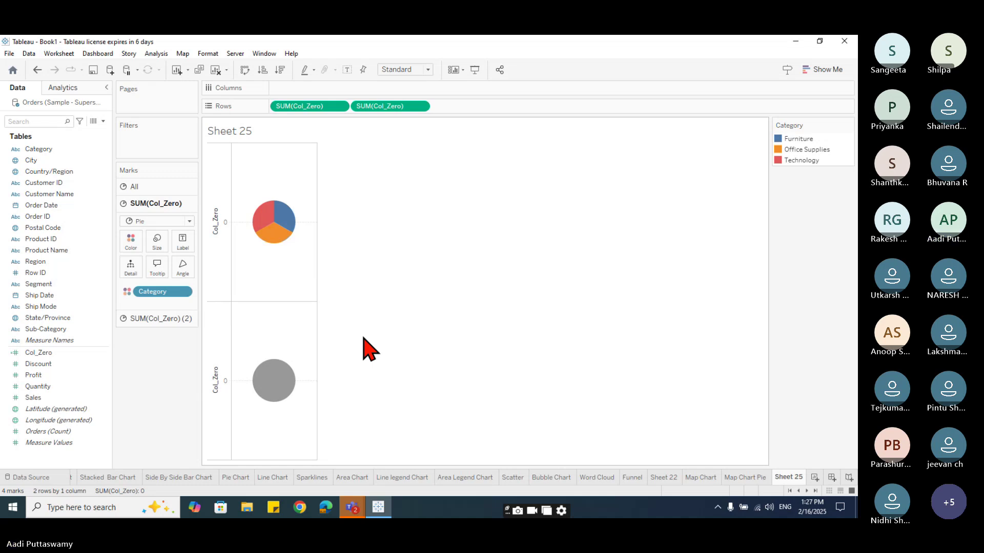
Step: Fit the sheet to Entire View and combine the two Col_Zero pies on a dual axis
{"action": "left_click", "coordinate": [428, 70]}
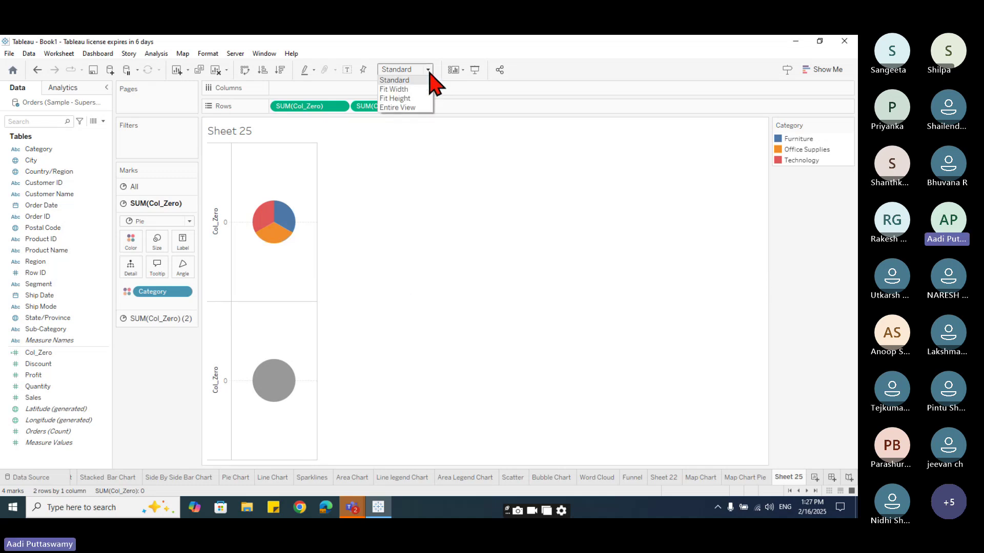
{"action": "left_click", "coordinate": [416, 107]}
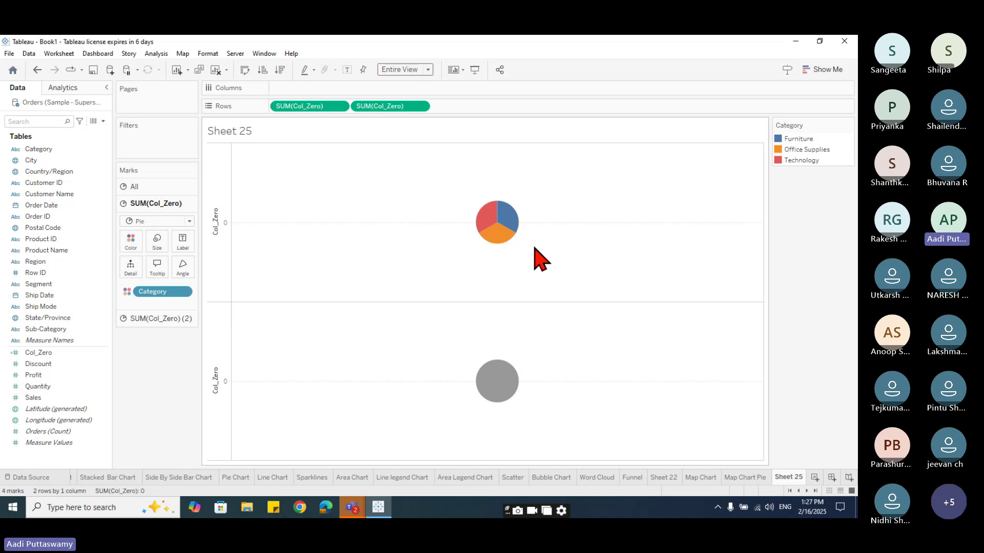
{"action": "mouse_move", "coordinate": [493, 389]}
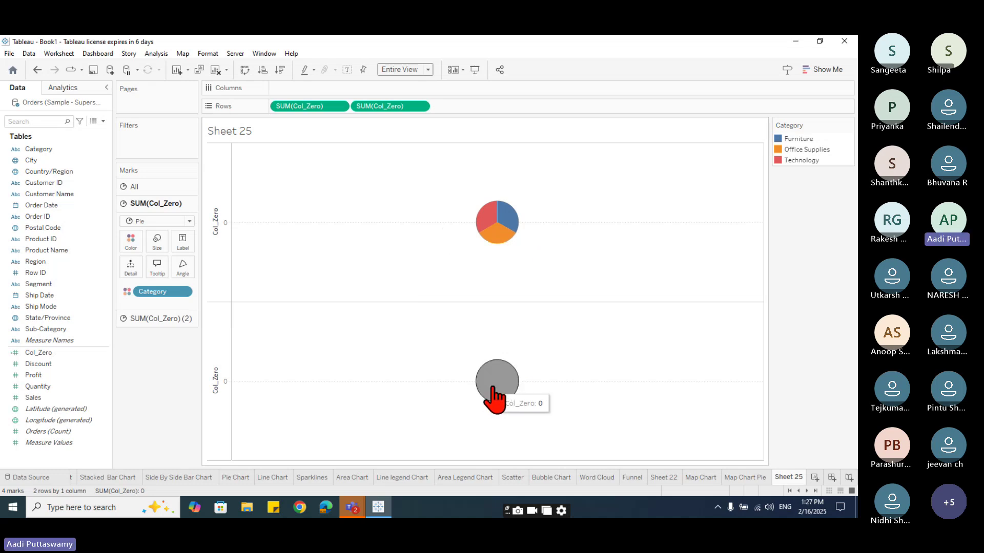
{"action": "left_click", "coordinate": [159, 319]}
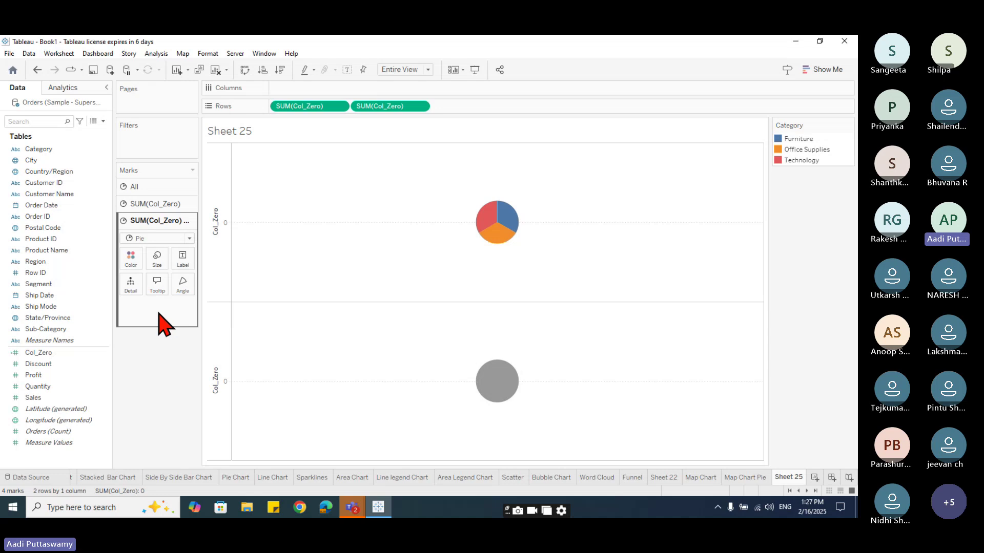
{"action": "left_click", "coordinate": [133, 260]}
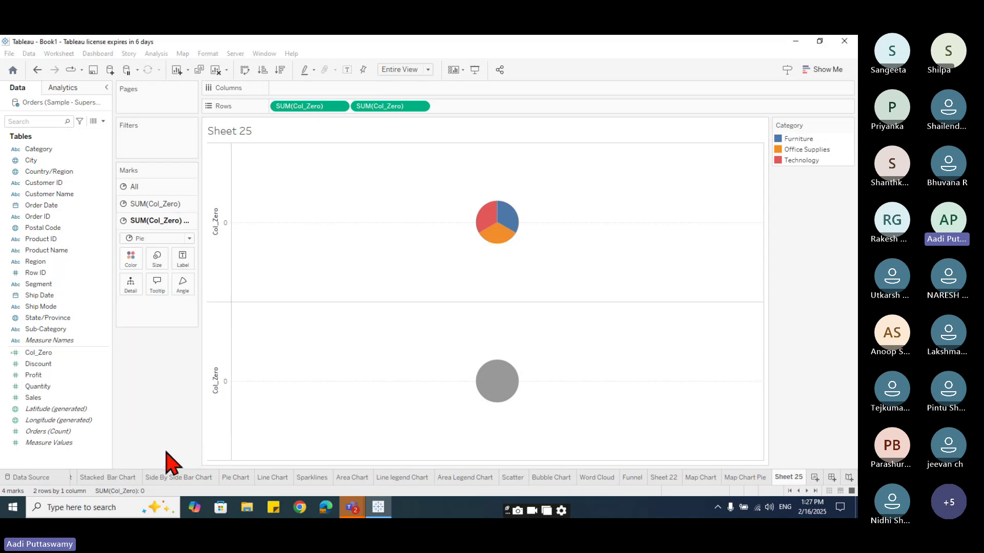
{"action": "left_click", "coordinate": [420, 106]}
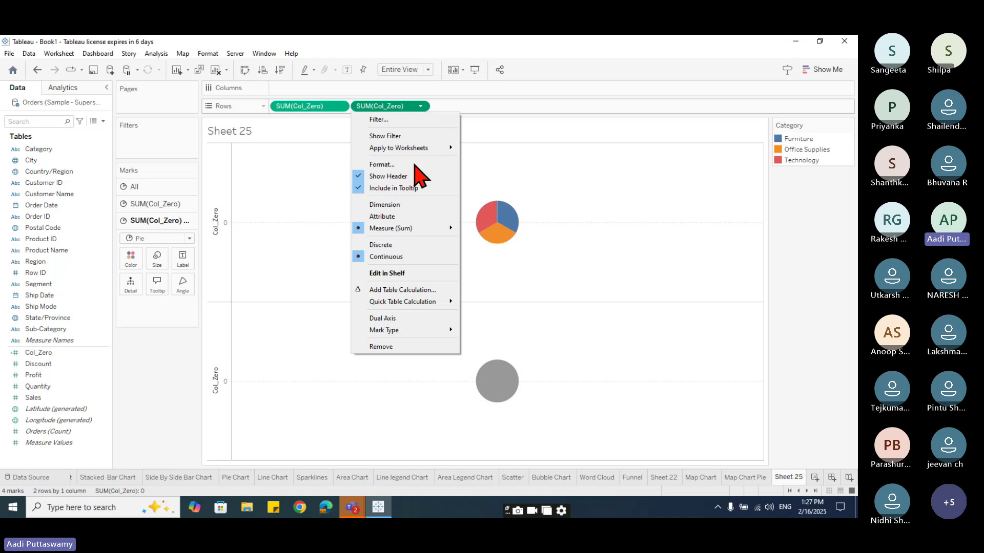
{"action": "left_click", "coordinate": [395, 321]}
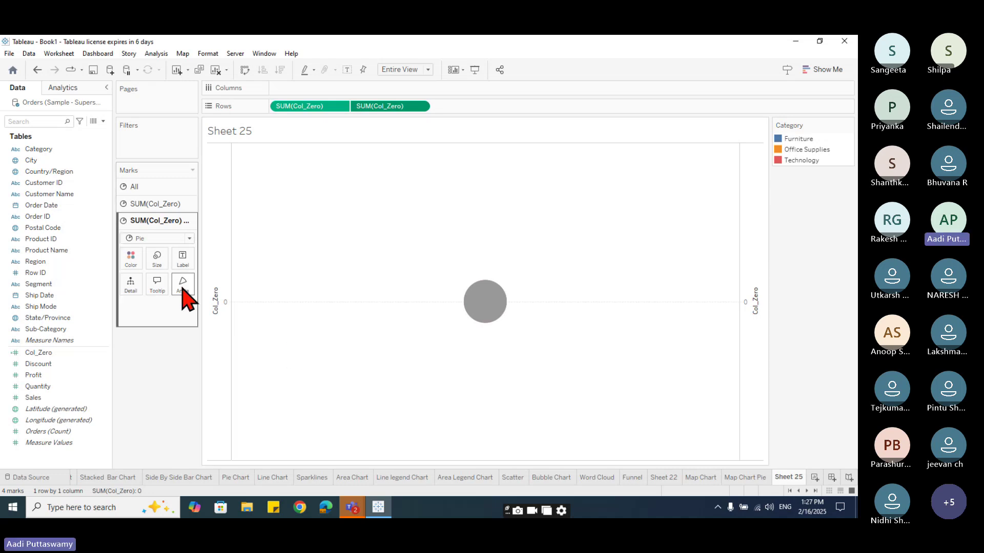
Step: Shrink the second Col_Zero pie below the size of the Category pie and color it white to form a donut hole
{"action": "left_click", "coordinate": [158, 256]}
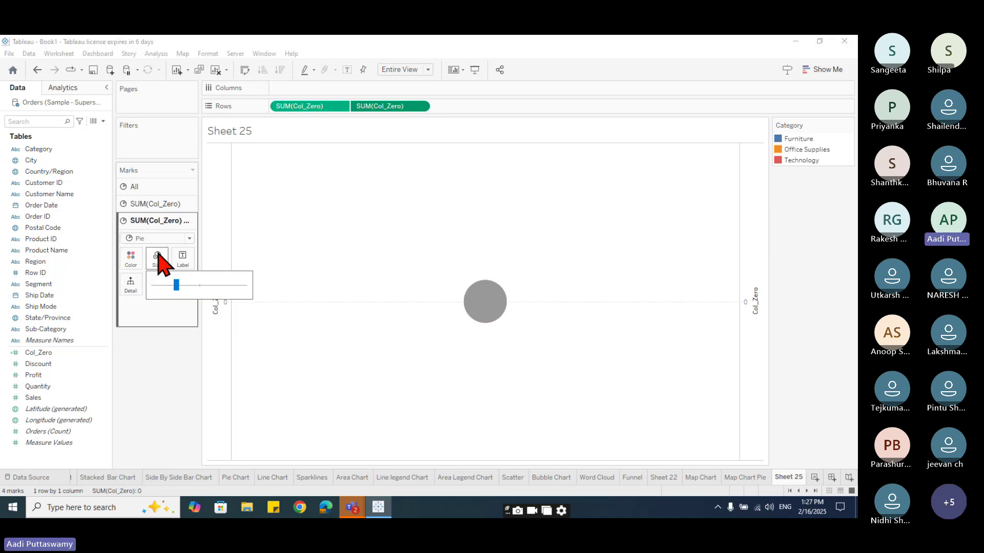
{"action": "left_click", "coordinate": [169, 297]}
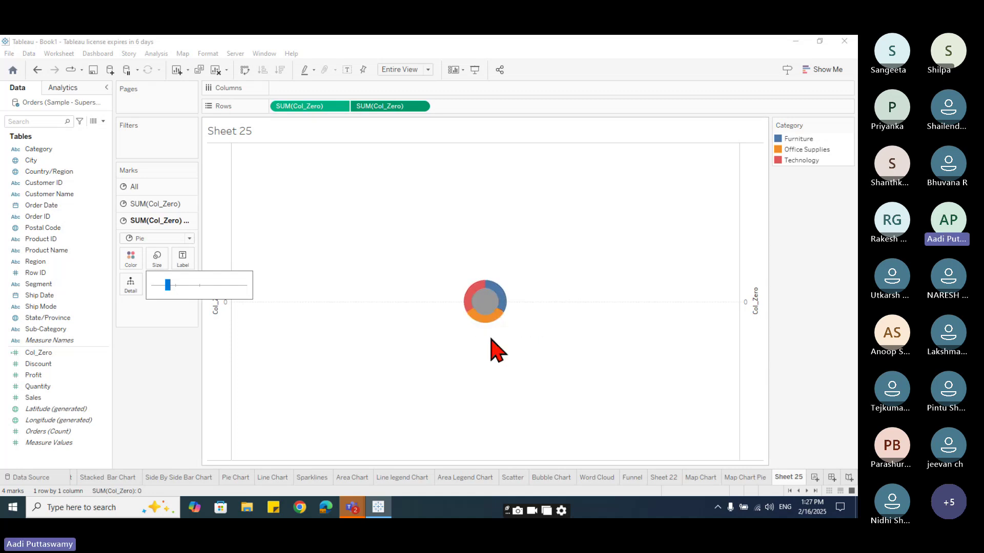
{"action": "left_click", "coordinate": [131, 258]}
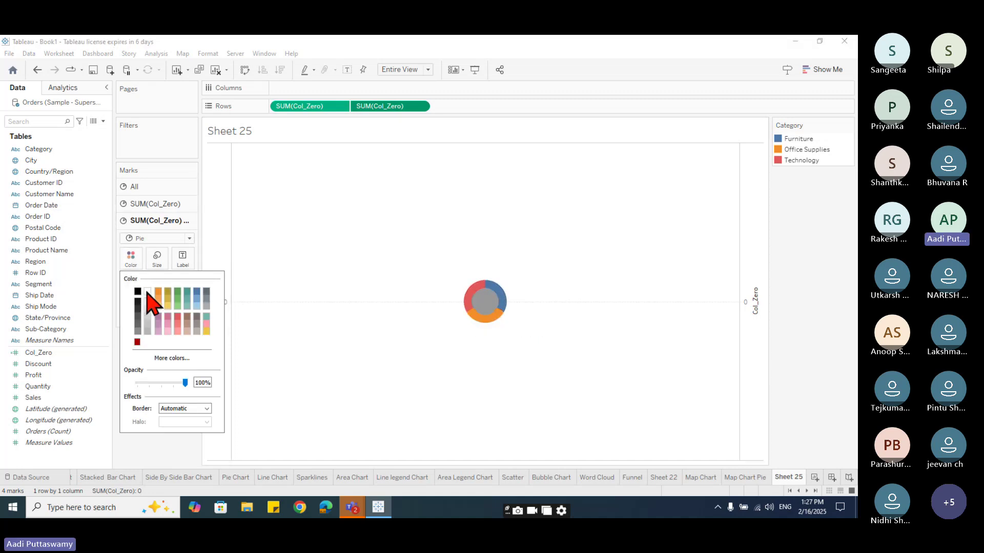
{"action": "left_click", "coordinate": [147, 293]}
{"action": "left_click", "coordinate": [187, 459]}
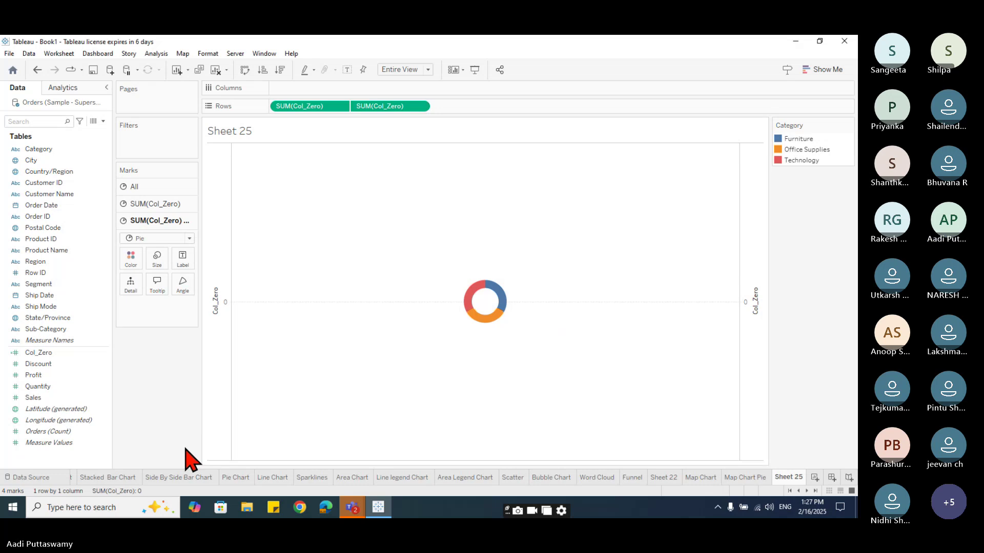
Step: Try to resize both Col_Zero pies together through their shared mark settings
{"action": "left_click", "coordinate": [137, 186]}
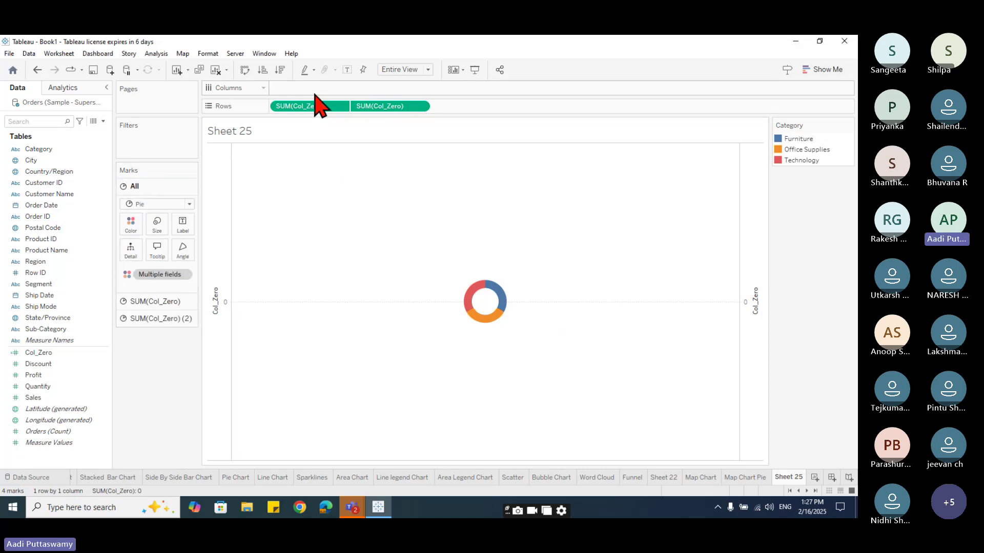
{"action": "left_click", "coordinate": [157, 223]}
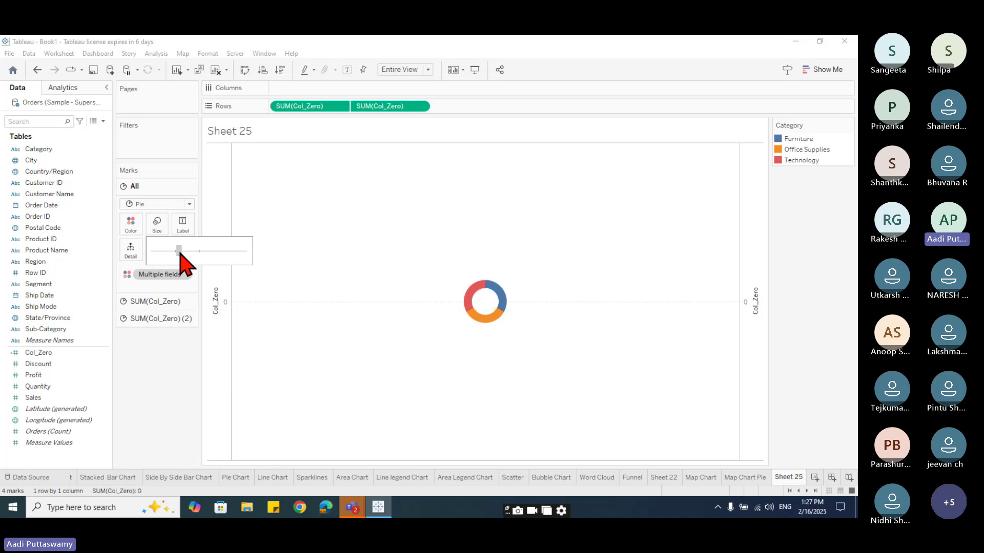
{"action": "left_click", "coordinate": [179, 250]}
{"action": "mouse_move", "coordinate": [175, 252]}
{"action": "left_mouse_down"}
{"action": "mouse_move", "coordinate": [165, 258]}
{"action": "mouse_move", "coordinate": [177, 259]}
{"action": "left_mouse_up"}
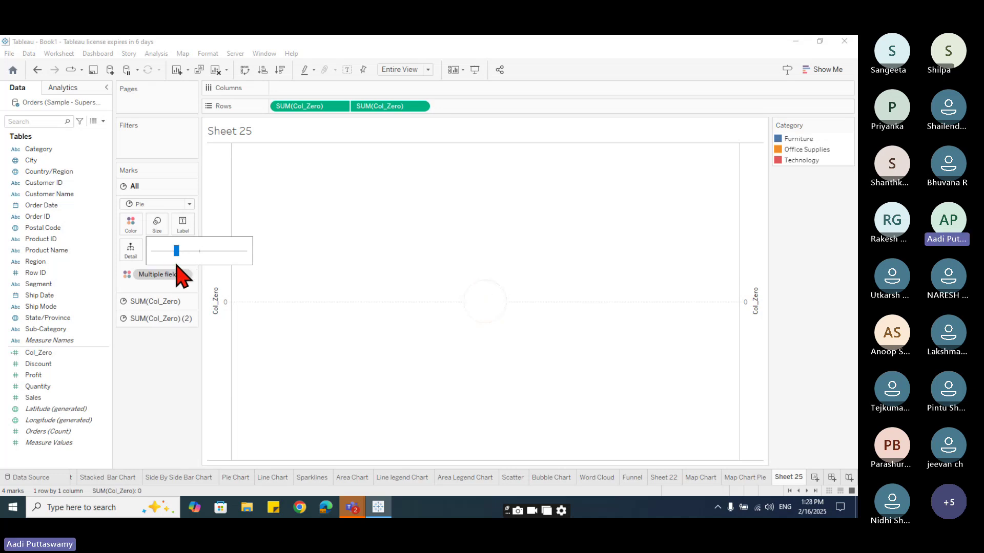
{"action": "left_click", "coordinate": [162, 384]}
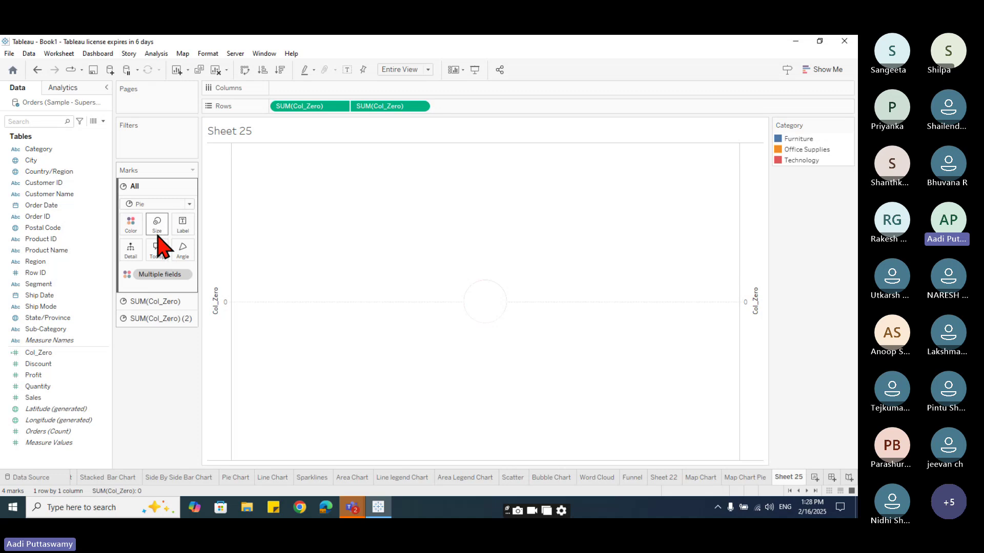
Step: Enlarge the Category pie to several times its size, and enlarge the white second pie to widen the donut hole
{"action": "left_click", "coordinate": [157, 302]}
{"action": "left_click", "coordinate": [157, 242]}
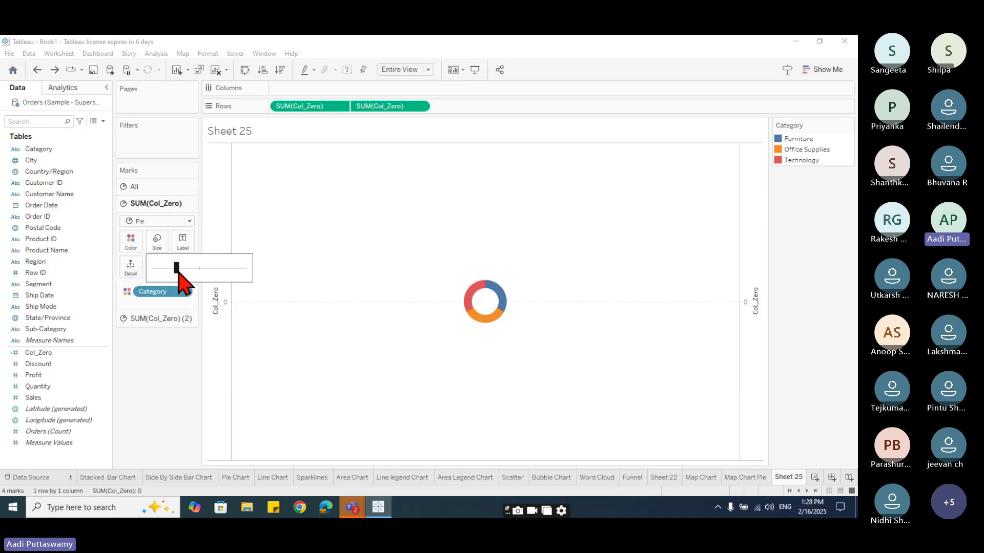
{"action": "left_click", "coordinate": [213, 269]}
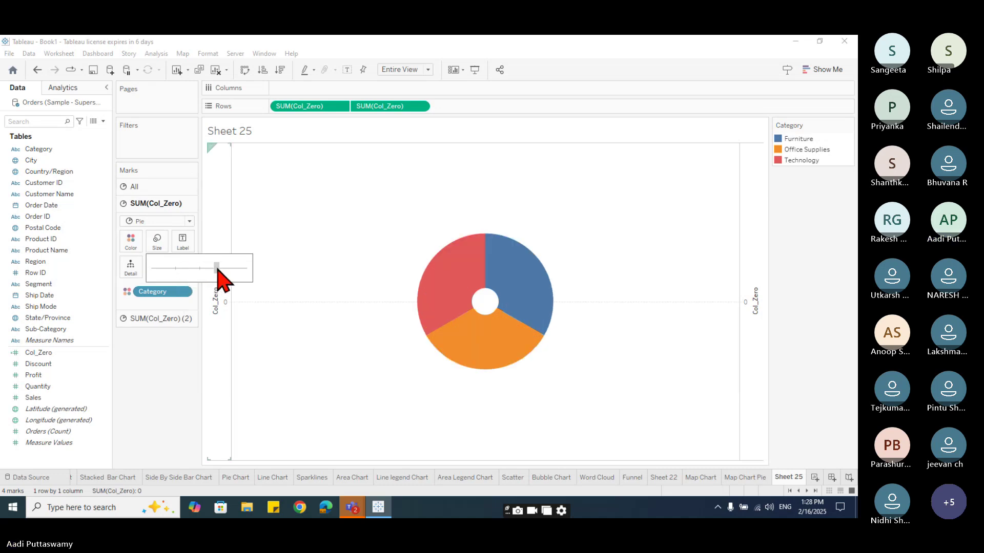
{"action": "left_click", "coordinate": [173, 323]}
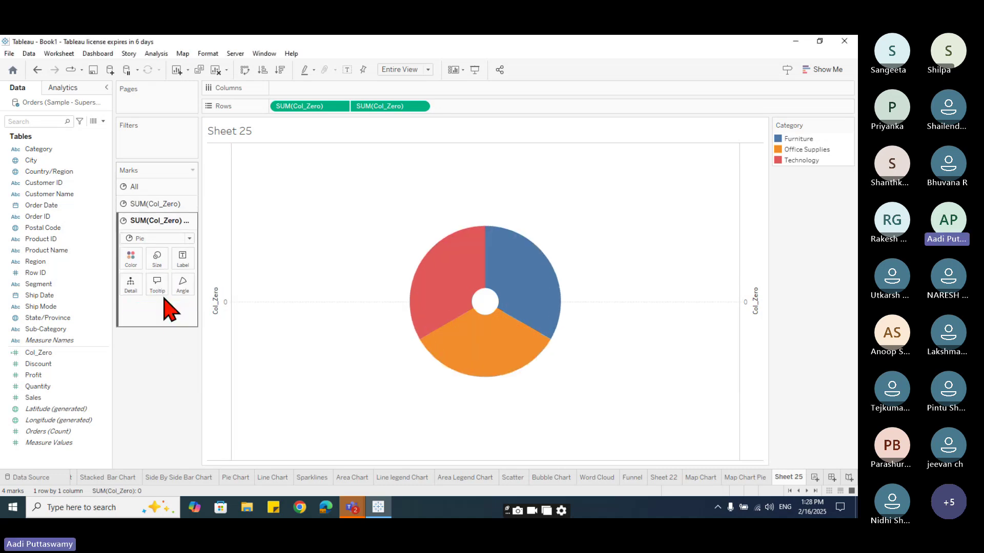
{"action": "left_click", "coordinate": [157, 258]}
{"action": "left_click_drag", "start_coordinate": [167, 286], "coordinate": [199, 286]}
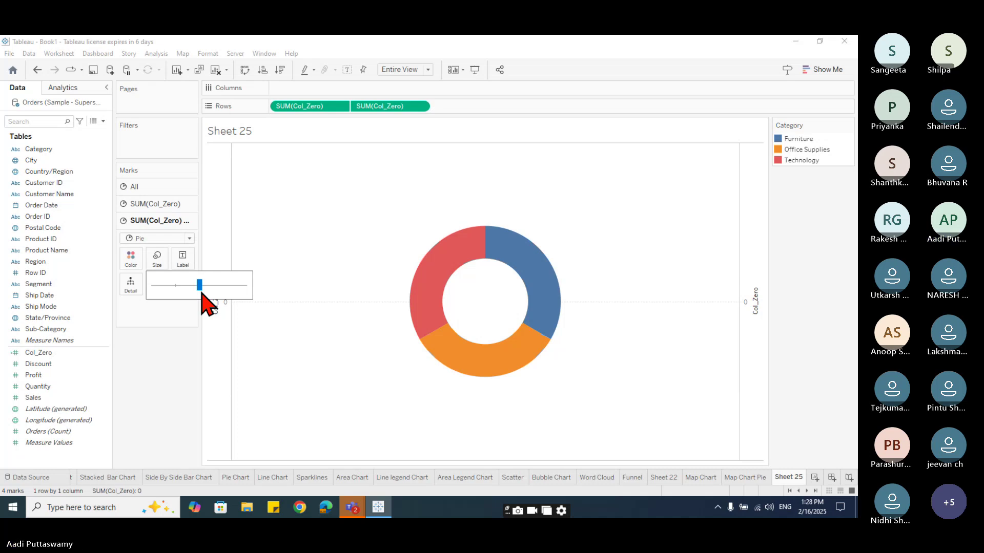
Step: Review the formula of the Col_Zero calculated field and close its editor
{"action": "left_click", "coordinate": [48, 353]}
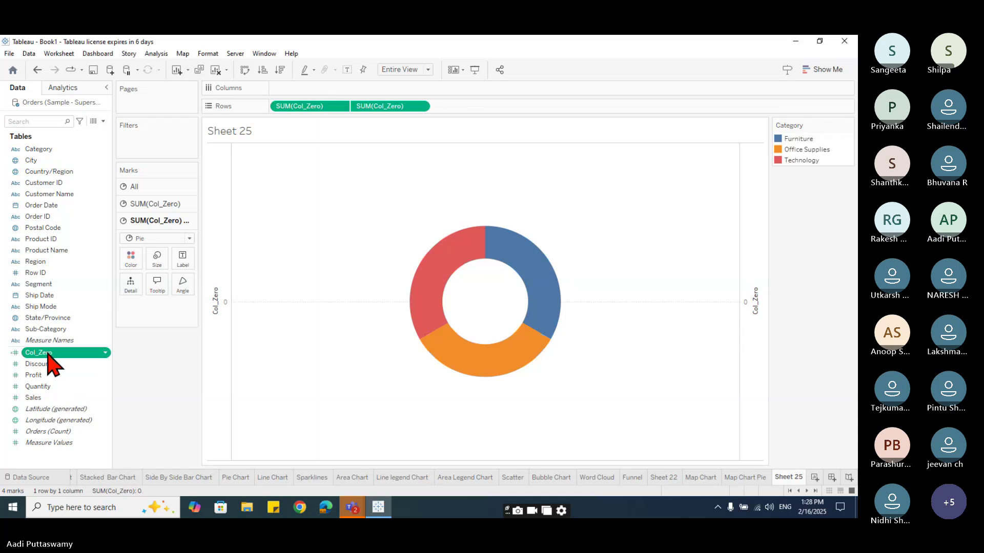
{"action": "left_click", "coordinate": [103, 121]}
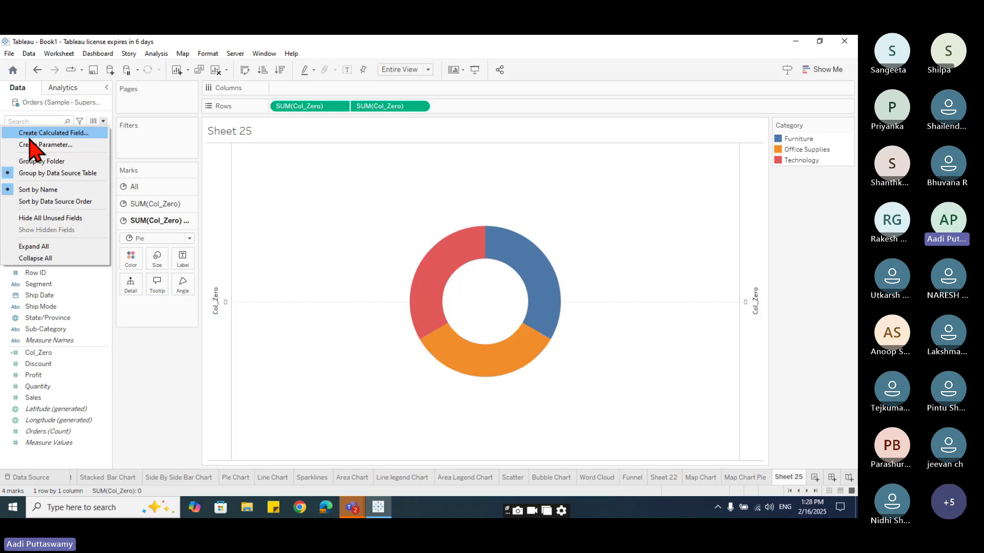
{"action": "left_click", "coordinate": [49, 353]}
{"action": "right_click", "coordinate": [69, 353]}
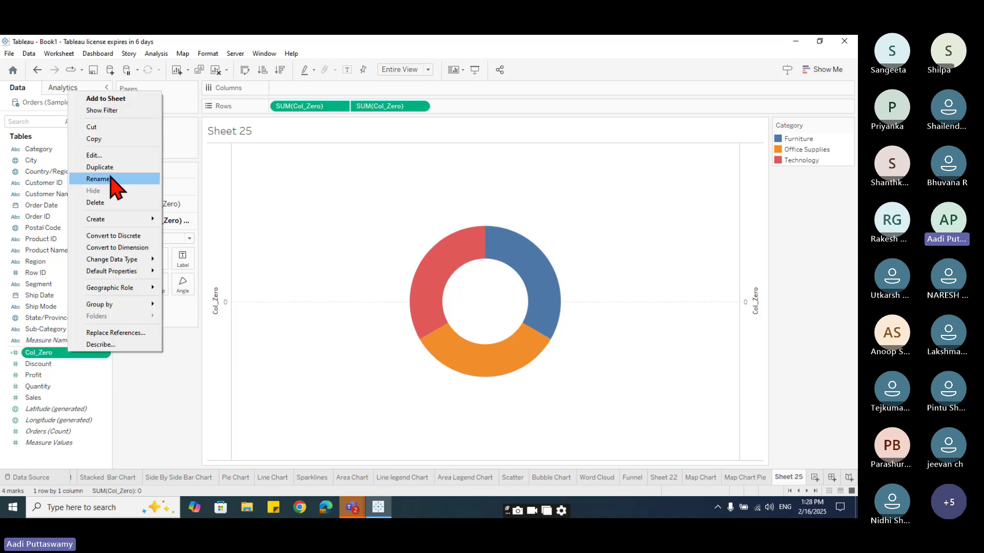
{"action": "left_click", "coordinate": [110, 179]}
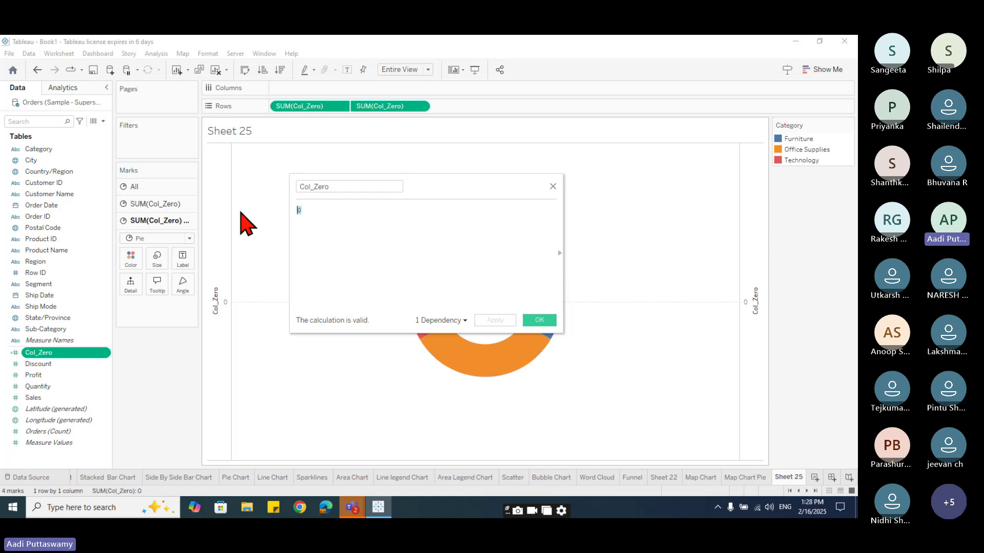
{"action": "left_click", "coordinate": [545, 322]}
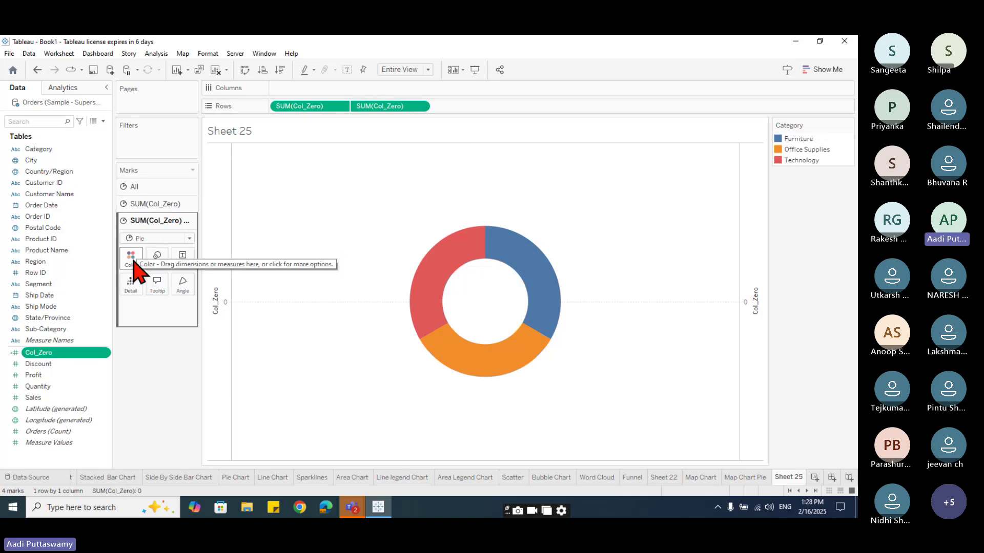
Step: Preview the donut sheet at Standard fit and set the sheet to Fit Width
{"action": "left_click", "coordinate": [159, 205]}
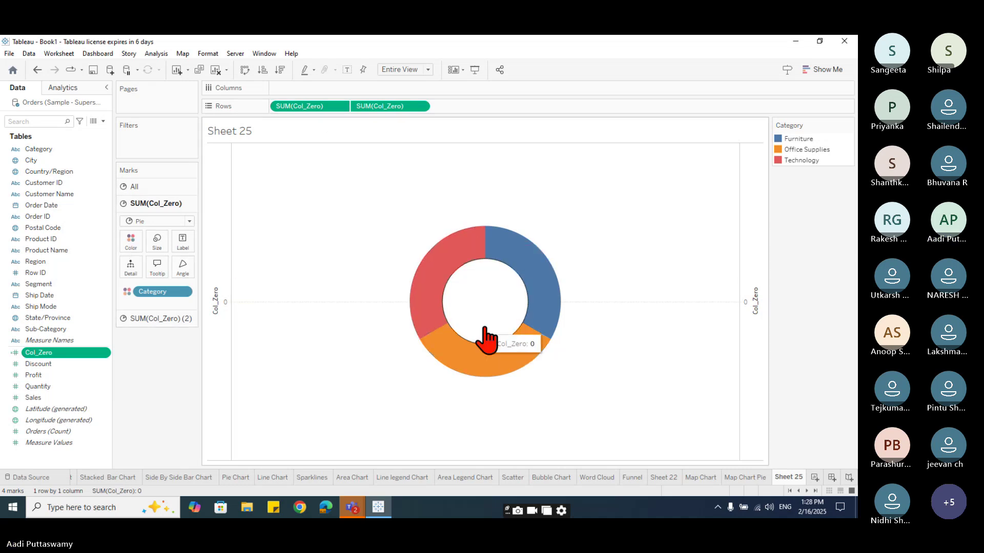
{"action": "left_click", "coordinate": [430, 72]}
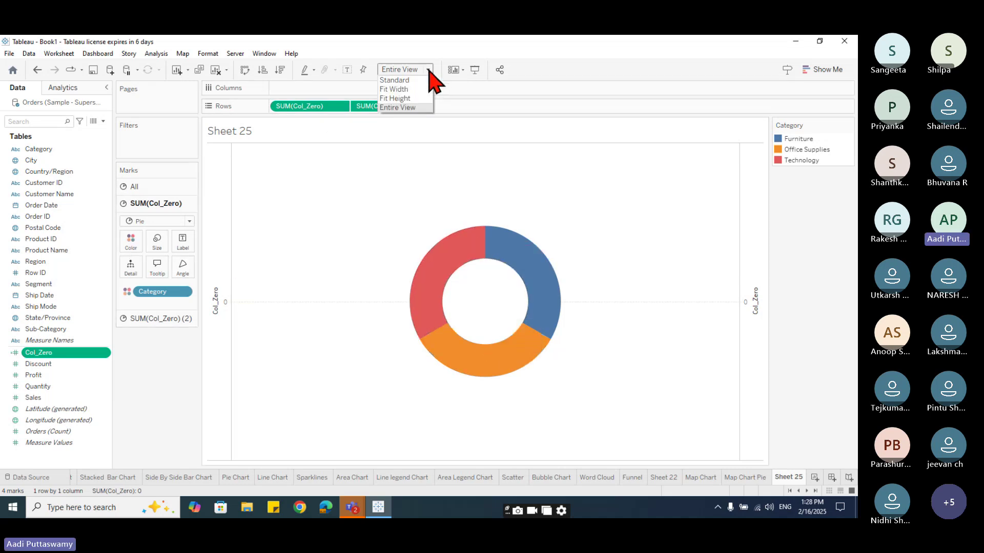
{"action": "left_click", "coordinate": [419, 81]}
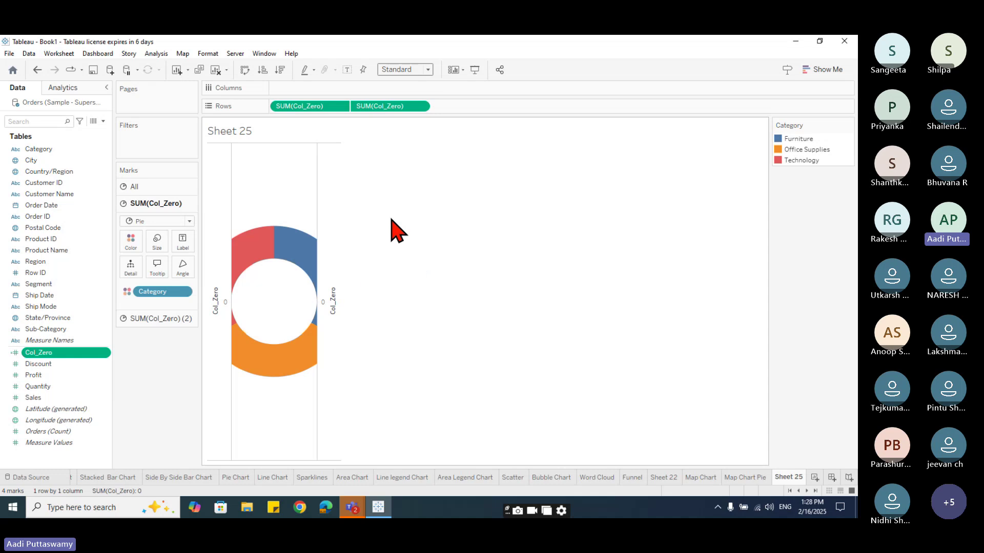
{"action": "left_click", "coordinate": [429, 70]}
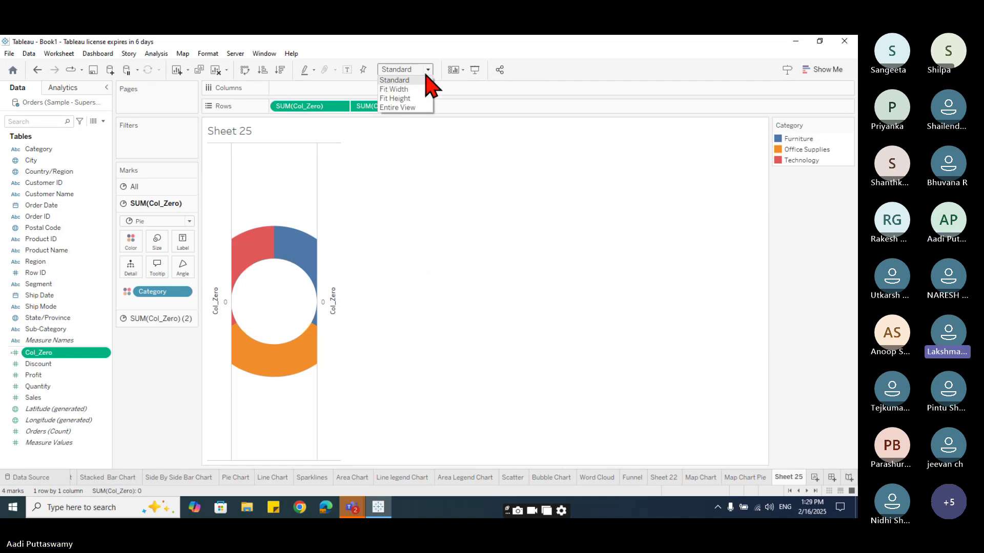
{"action": "left_click", "coordinate": [415, 89]}
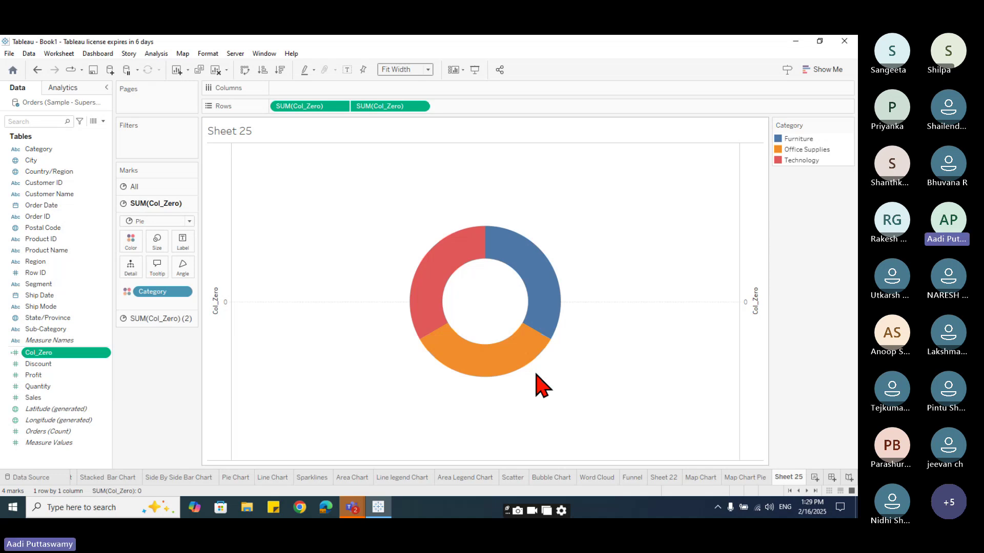
Step: Label the white second Col_Zero pie with the sum of Sales and rename the sheet Donut
{"action": "left_click", "coordinate": [154, 319]}
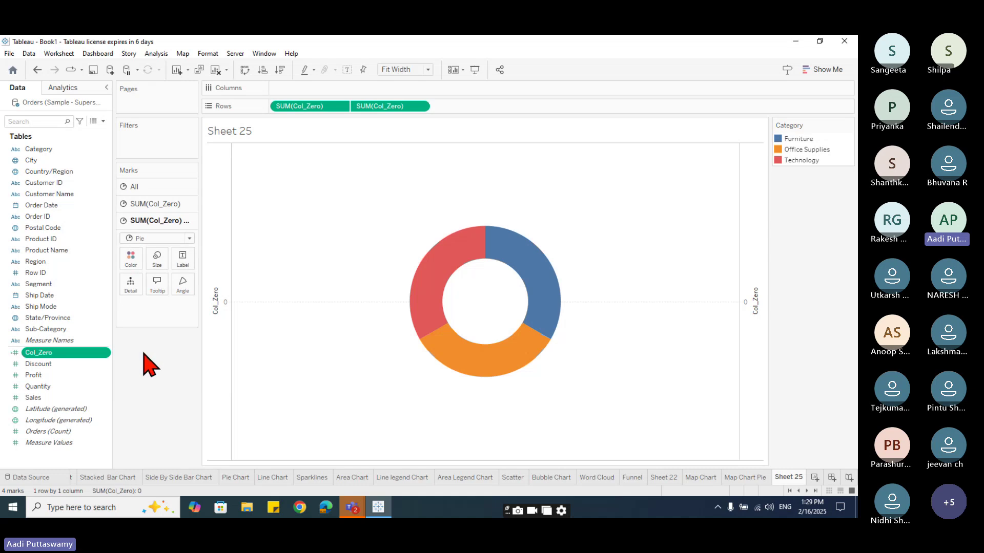
{"action": "left_click_drag", "start_coordinate": [51, 397], "coordinate": [183, 258]}
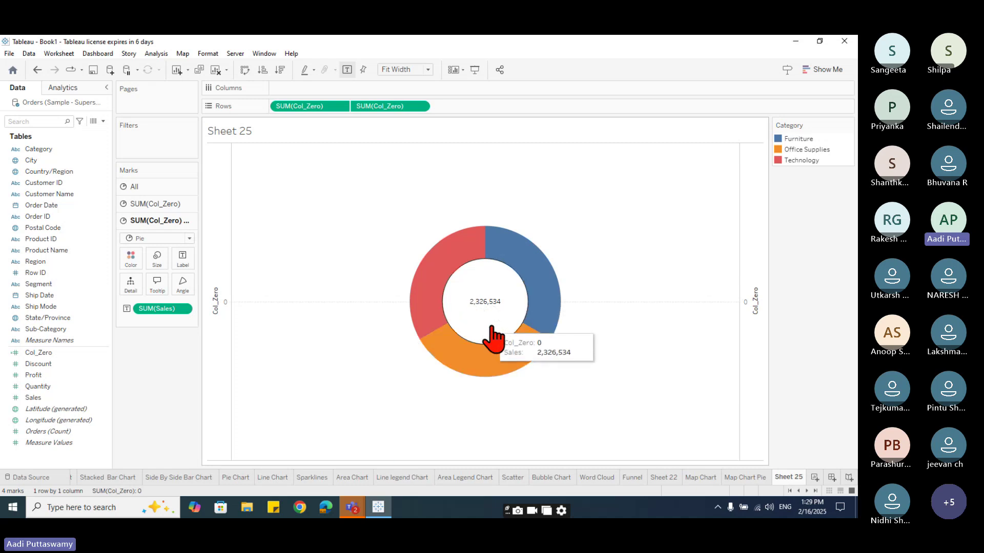
{"action": "left_click", "coordinate": [787, 477]}
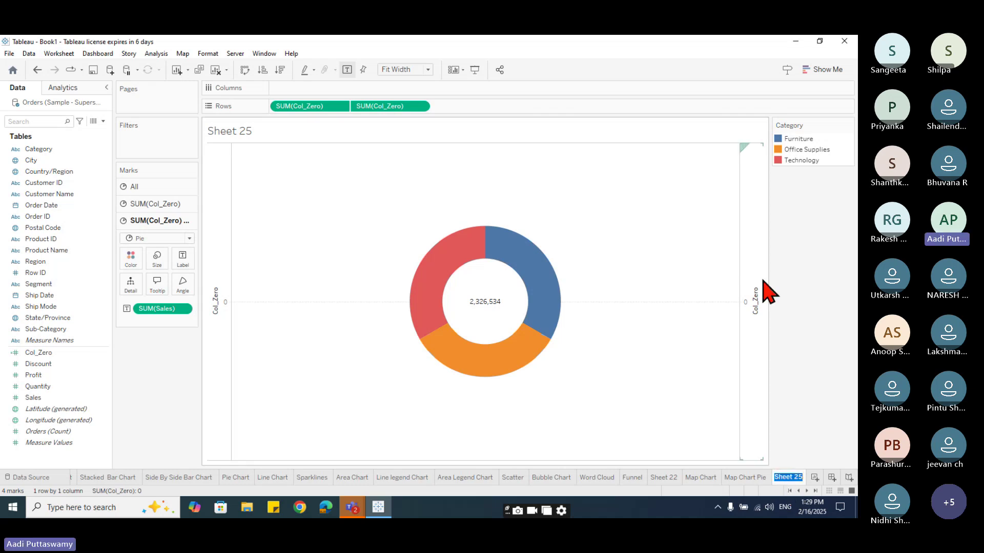
{"action": "key", "text": "BackSpace"}
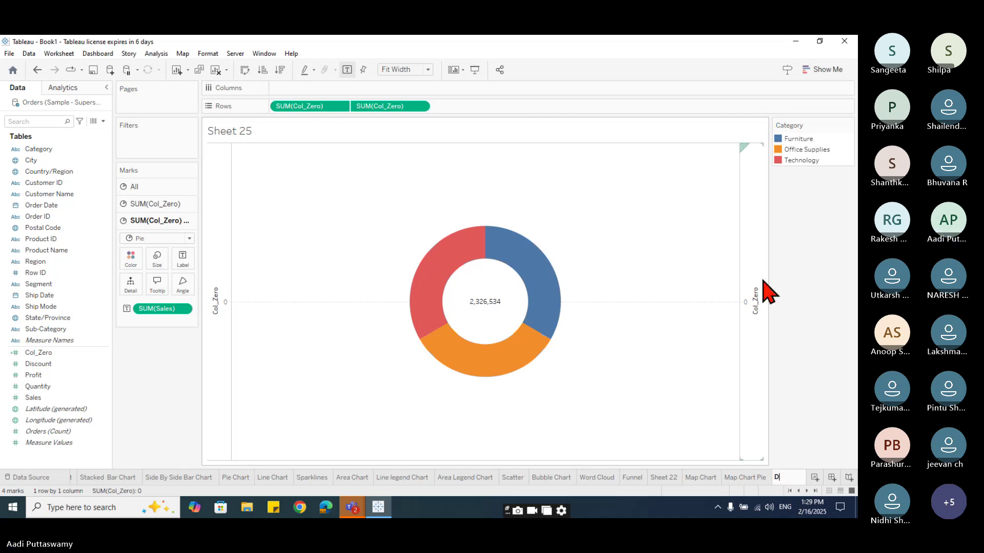
{"action": "type", "text": "ut"}
{"action": "key", "text": "Return"}
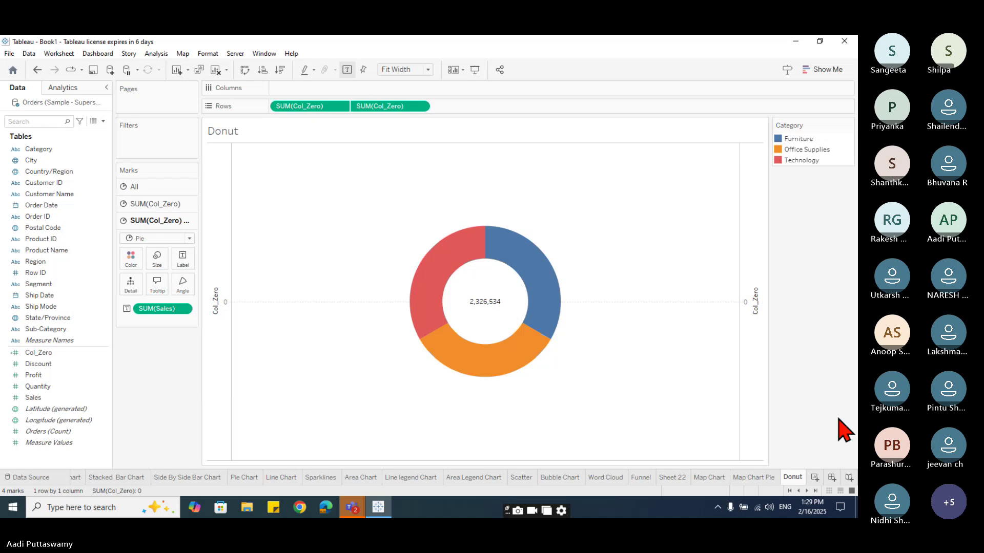
Step: Duplicate the Donut sheet as Multiple Donut and split the donut by Region across the columns
{"action": "right_click", "coordinate": [794, 479]}
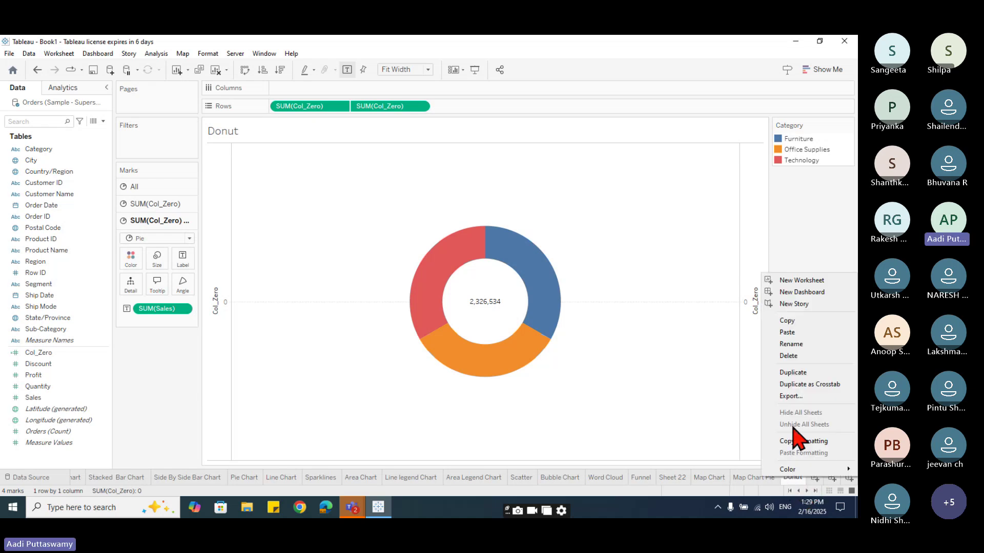
{"action": "left_click", "coordinate": [793, 372]}
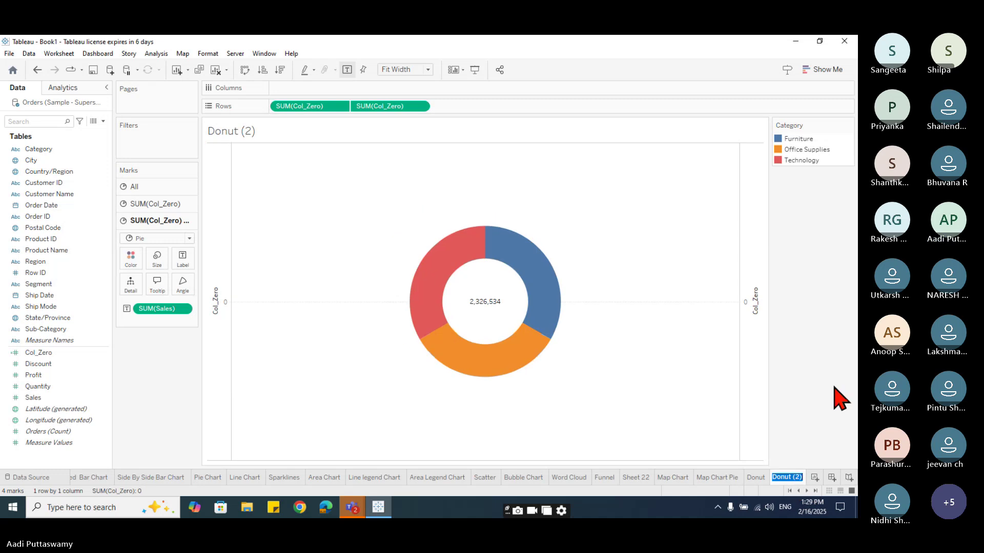
{"action": "type", "text": "Multiple Donut"}
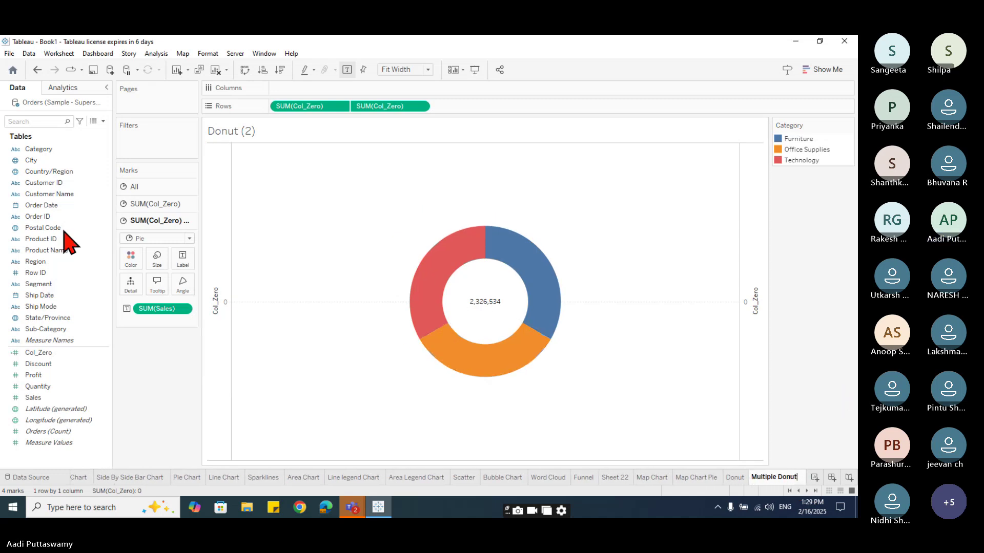
{"action": "left_click_drag", "start_coordinate": [38, 262], "coordinate": [310, 86]}
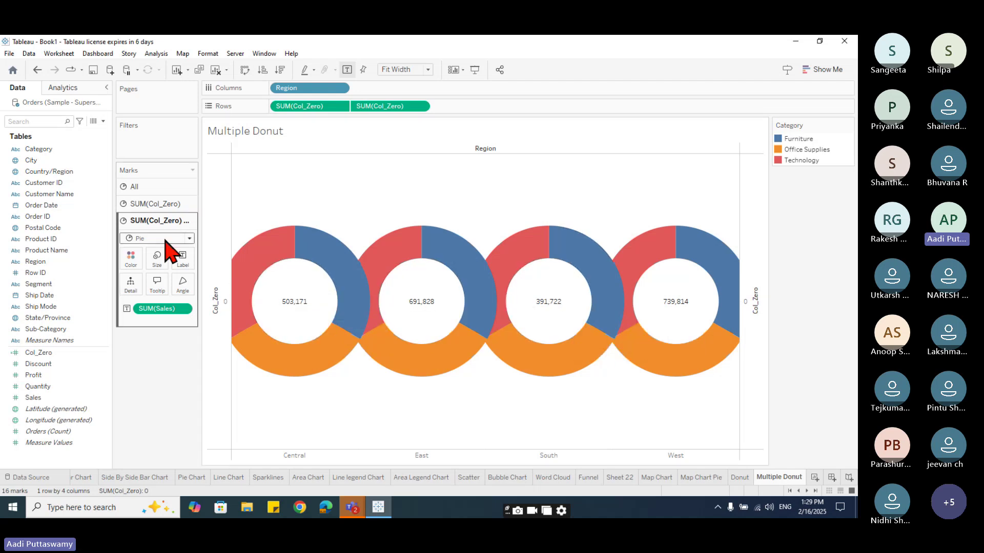
Step: Shrink the Category pies until the regional donuts stop overlapping, and reduce the white center pies to thicken the rings
{"action": "left_click", "coordinate": [149, 186]}
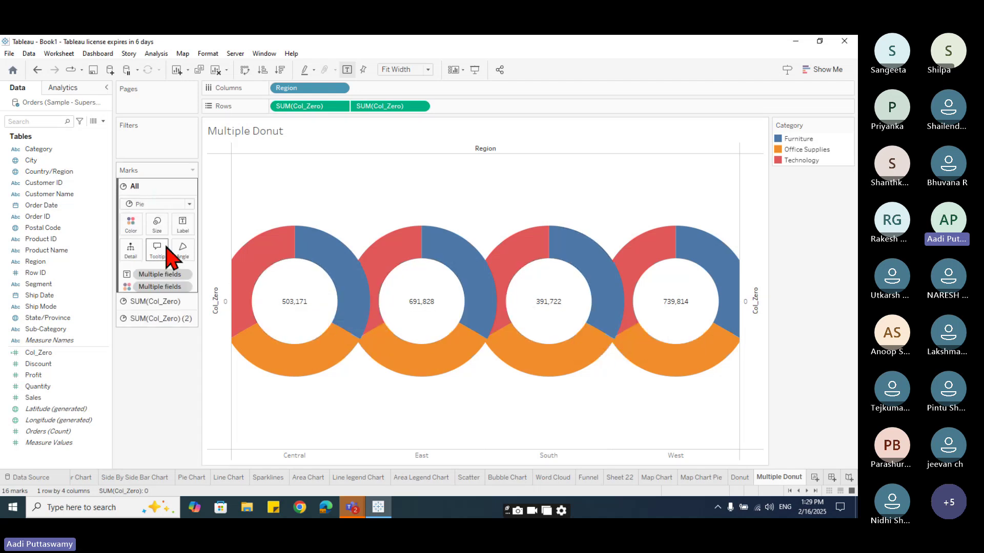
{"action": "left_click", "coordinate": [158, 302]}
{"action": "left_click", "coordinate": [159, 253]}
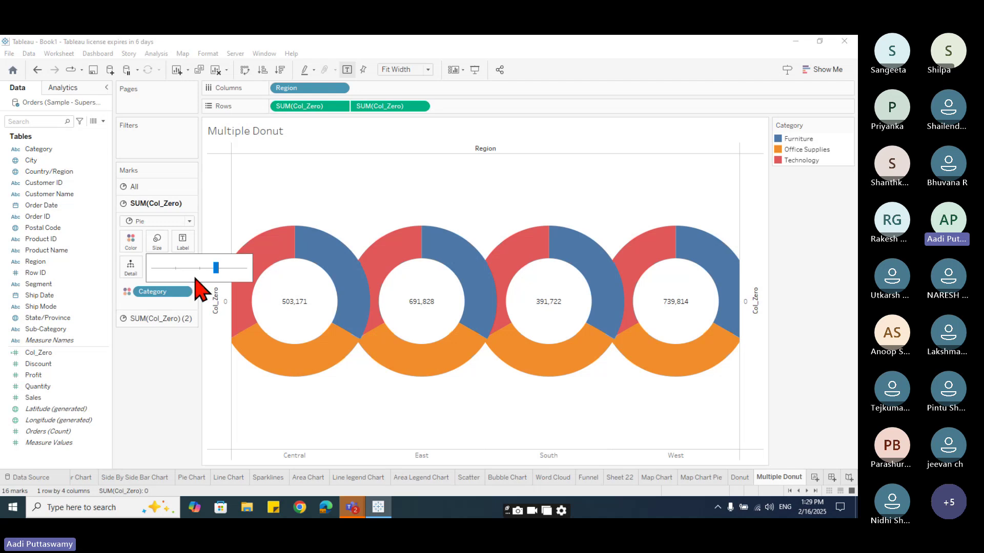
{"action": "mouse_move", "coordinate": [196, 287]}
{"action": "left_mouse_down"}
{"action": "mouse_move", "coordinate": [195, 269]}
{"action": "mouse_move", "coordinate": [206, 270]}
{"action": "left_mouse_up"}
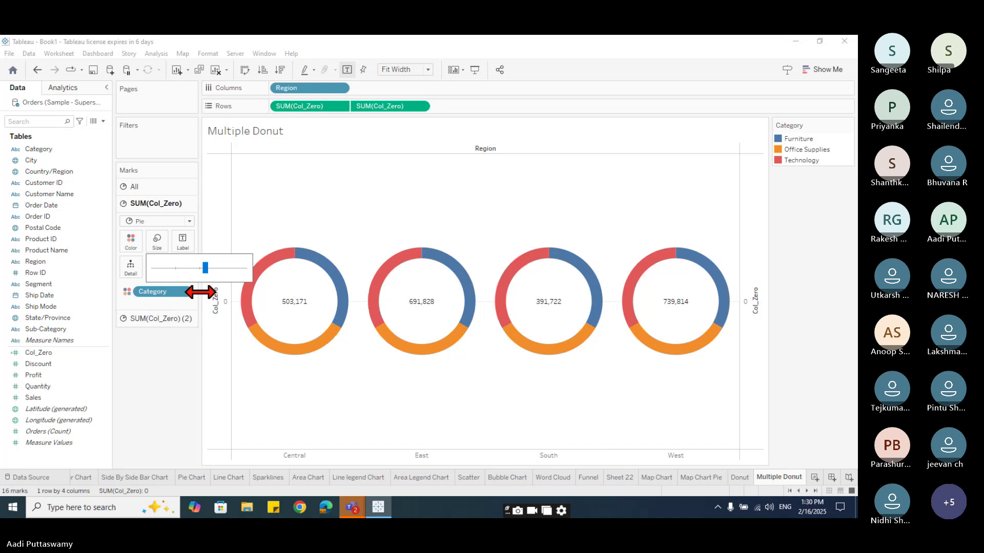
{"action": "left_click", "coordinate": [165, 320]}
{"action": "left_click", "coordinate": [157, 259]}
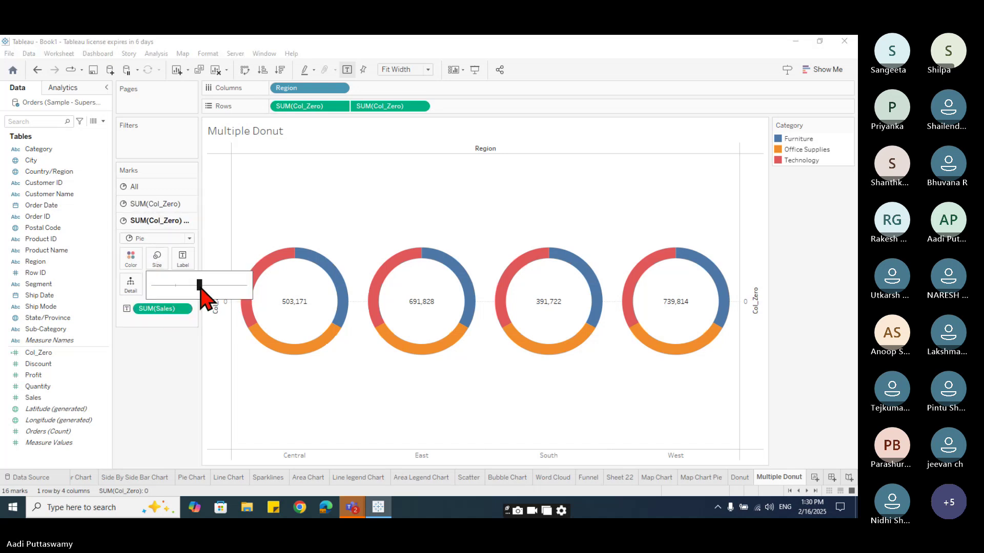
{"action": "left_click_drag", "start_coordinate": [190, 290], "coordinate": [182, 294]}
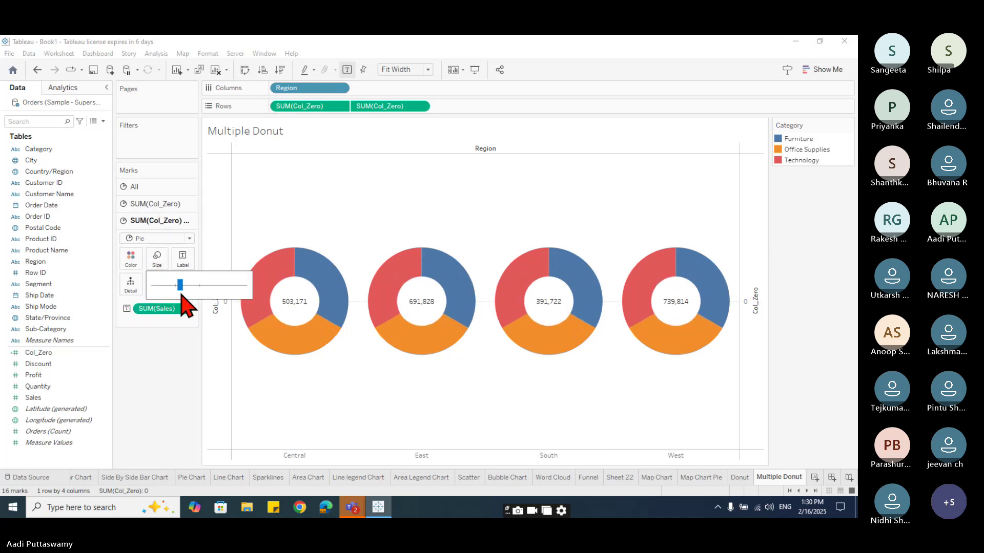
{"action": "left_click", "coordinate": [182, 378]}
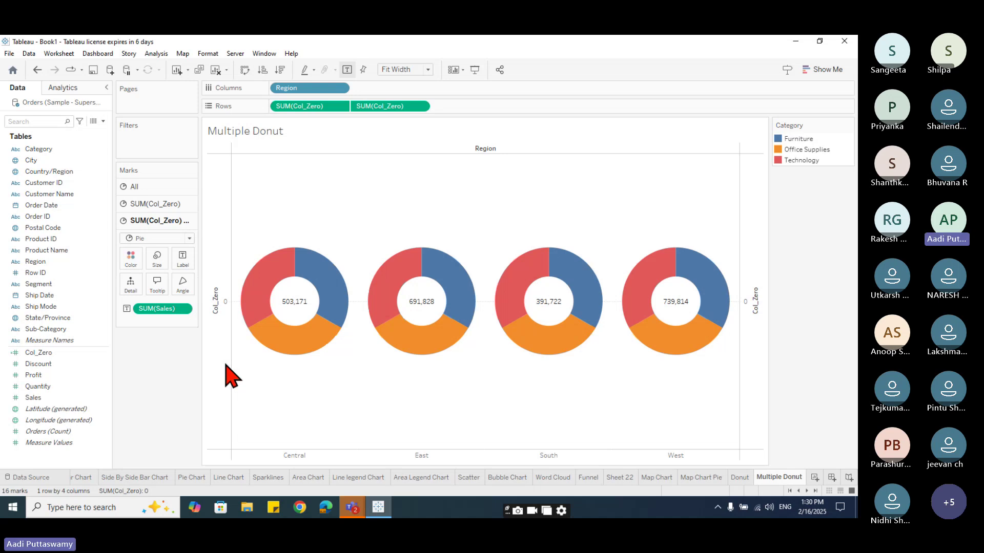
Step: Review the shared mark settings and those of the first Col_Zero pie on the Multiple Donut sheet
{"action": "mouse_move", "coordinate": [264, 348]}
{"action": "left_click", "coordinate": [136, 186]}
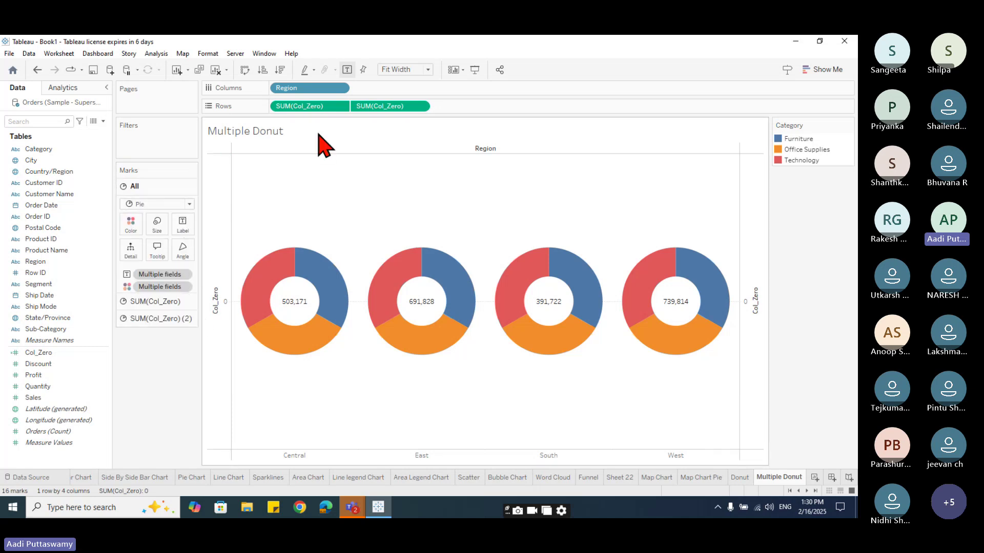
{"action": "left_click", "coordinate": [163, 303]}
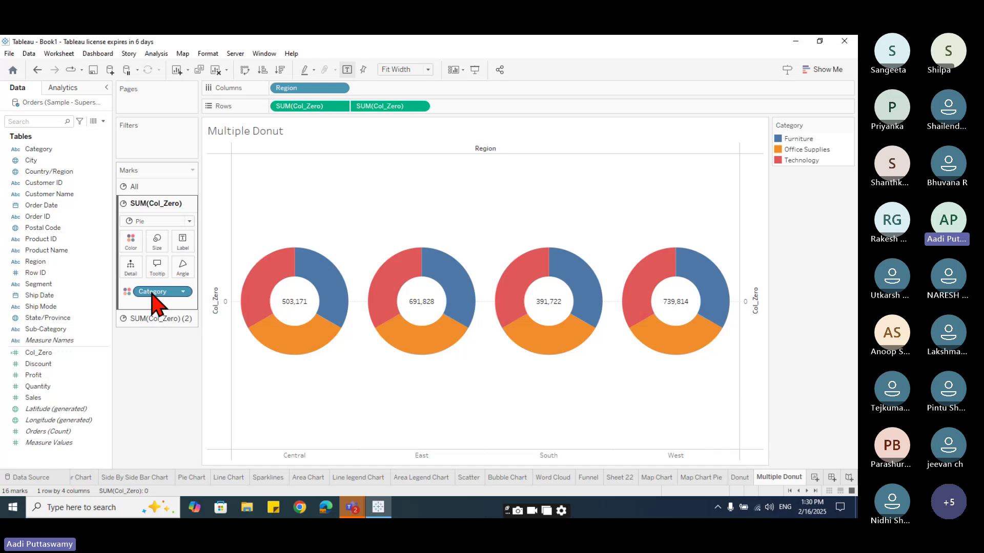
Step: Try coloring the regional donut rings by Segment, Ship Mode and Sub-Category in place of Category
{"action": "left_click_drag", "start_coordinate": [152, 291], "coordinate": [157, 384]}
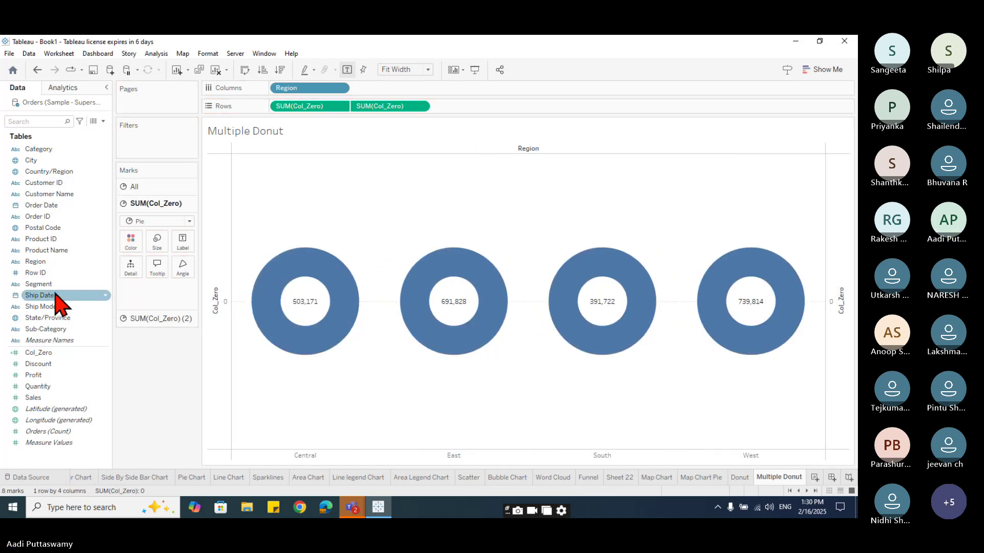
{"action": "left_click_drag", "start_coordinate": [41, 284], "coordinate": [135, 241]}
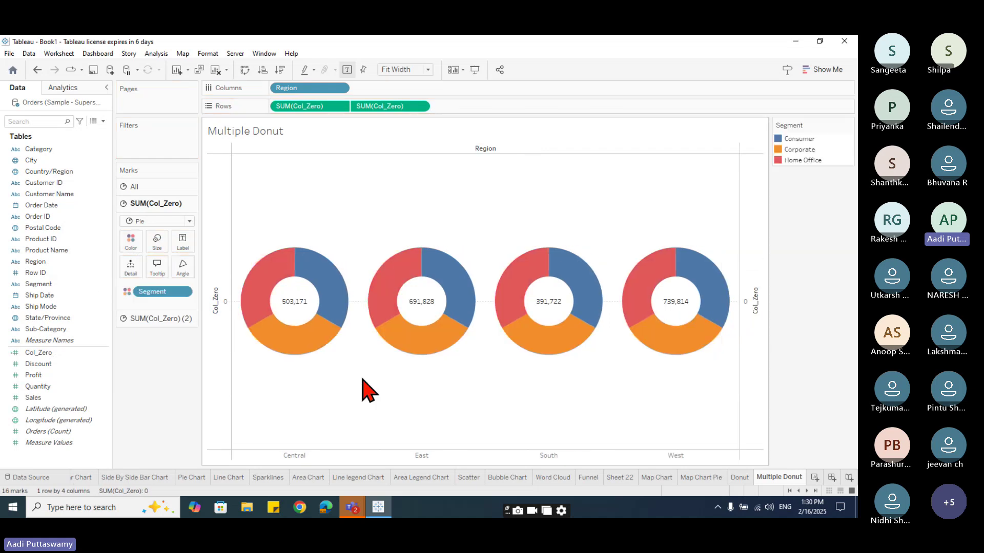
{"action": "left_click_drag", "start_coordinate": [153, 291], "coordinate": [149, 386]}
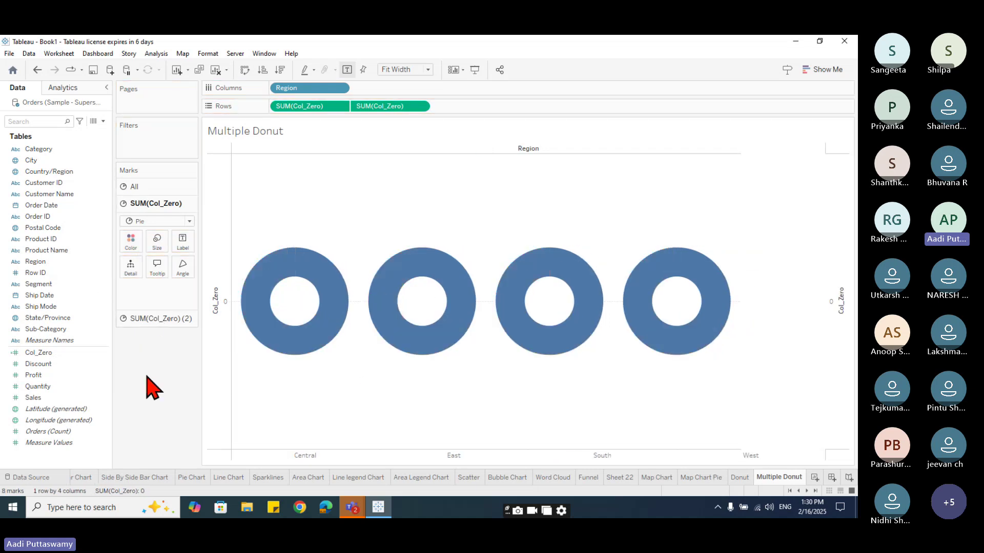
{"action": "left_click_drag", "start_coordinate": [46, 310], "coordinate": [134, 242]}
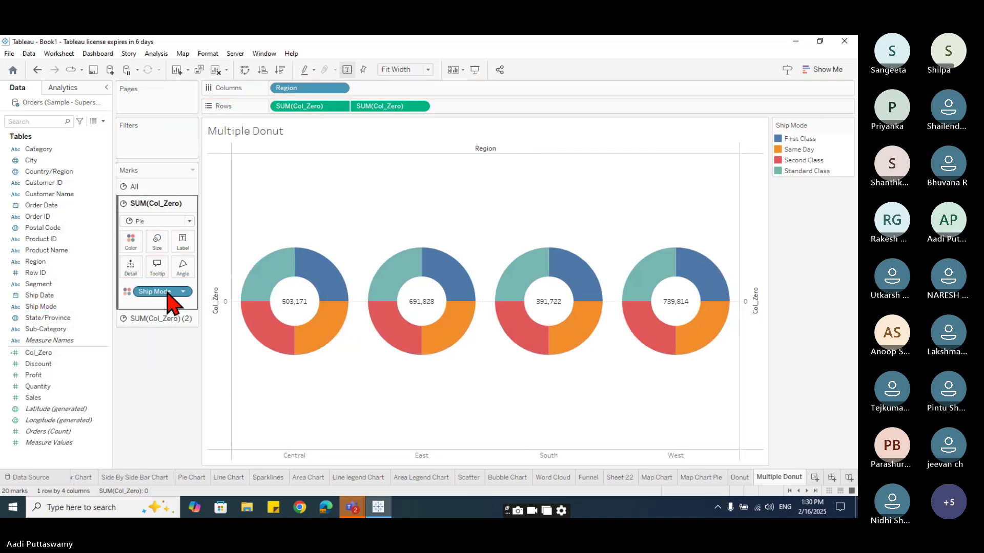
{"action": "left_click_drag", "start_coordinate": [159, 291], "coordinate": [134, 345]}
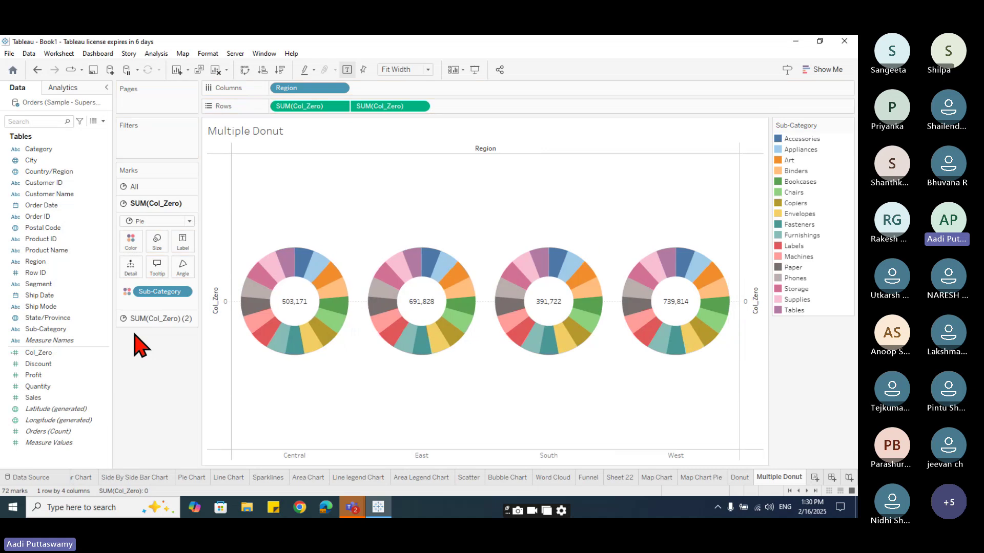
{"action": "key", "text": "ctrl+z"}
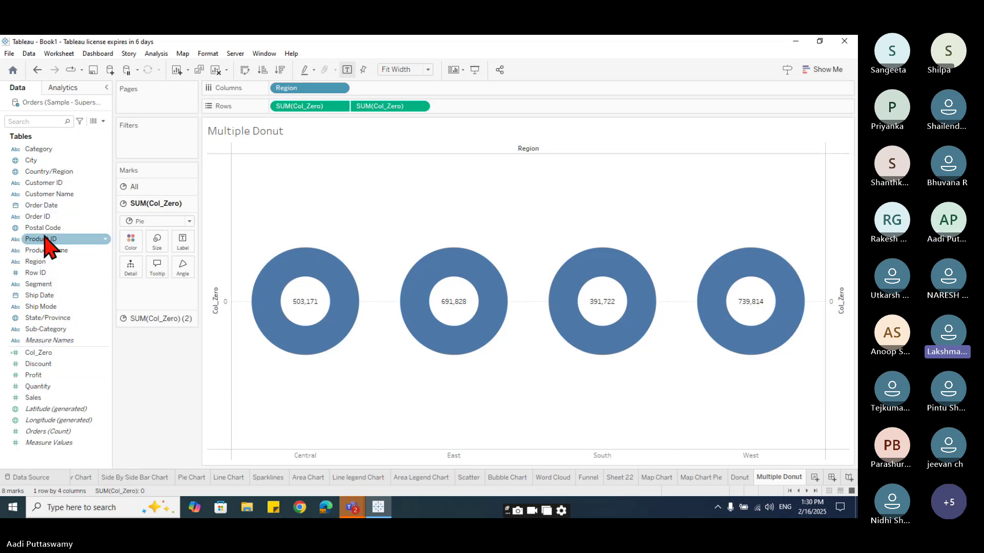
Step: Switch to the Teams meeting, mute the participant who is speaking, and return to Tableau
{"action": "left_click", "coordinate": [353, 510]}
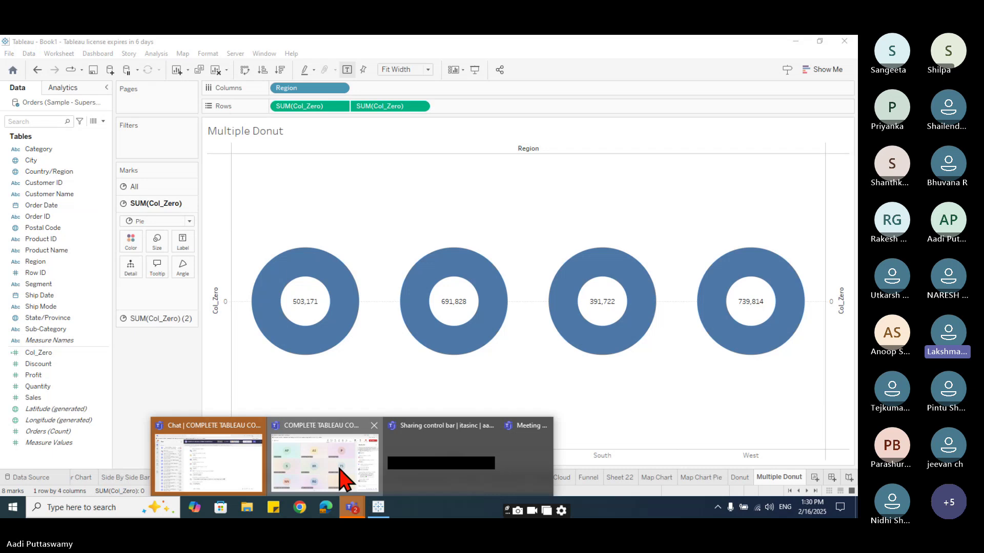
{"action": "left_click", "coordinate": [341, 477]}
{"action": "left_click", "coordinate": [341, 217]}
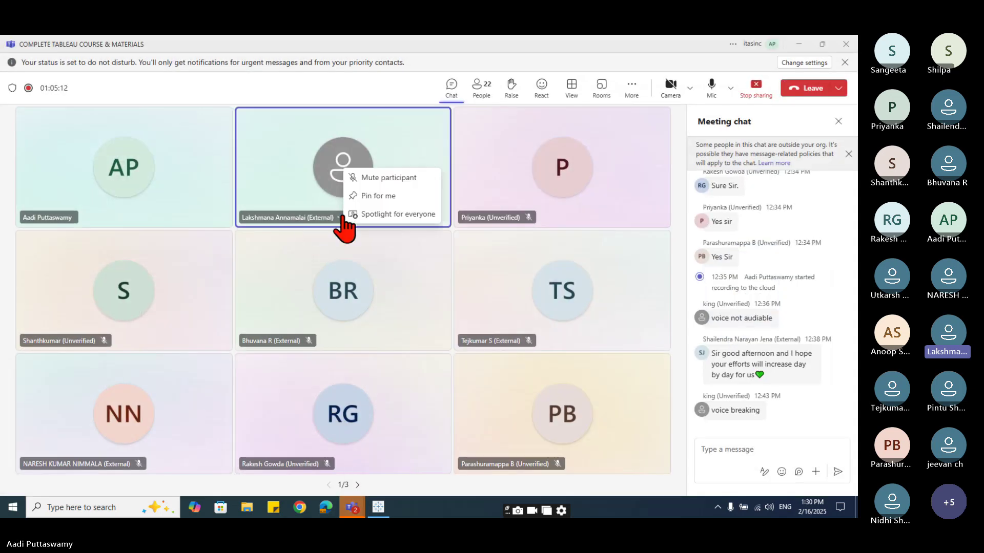
{"action": "left_click", "coordinate": [388, 177]}
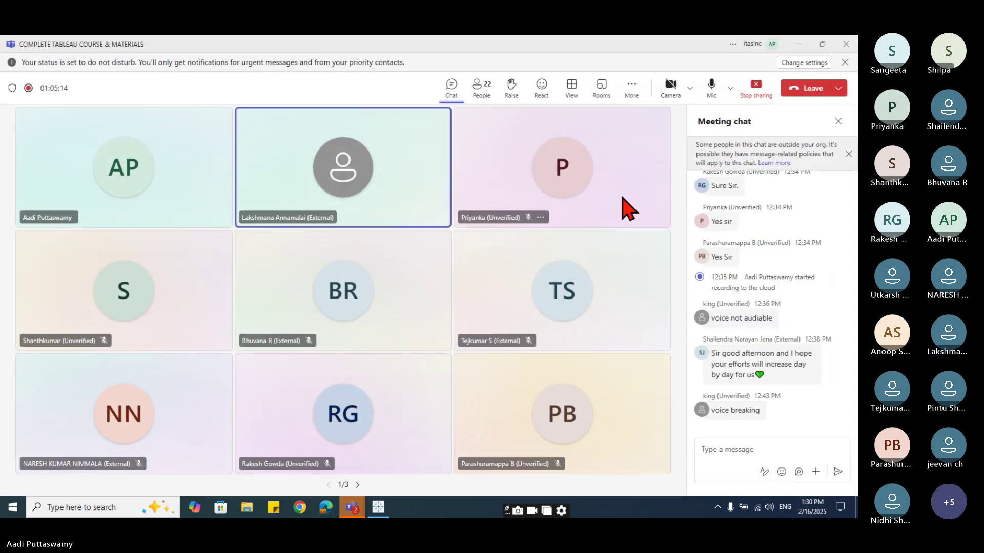
{"action": "left_click", "coordinate": [798, 45]}
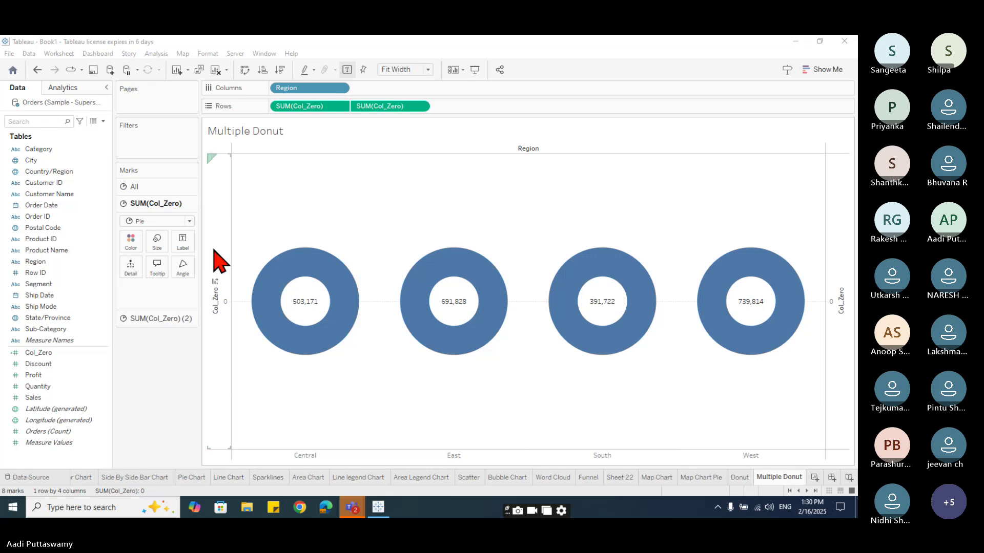
Step: Color the first Col_Zero pie by Category on the Multiple Donut sheet
{"action": "left_click", "coordinate": [41, 149]}
{"action": "left_click_drag", "start_coordinate": [41, 150], "coordinate": [131, 241]}
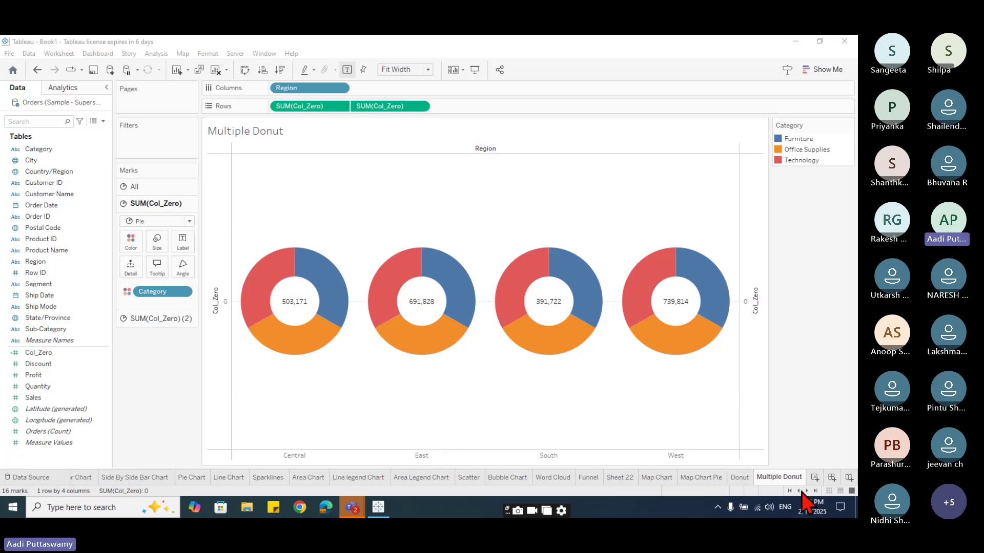
Step: Create a new worksheet and name it Lollipop
{"action": "left_click", "coordinate": [815, 477]}
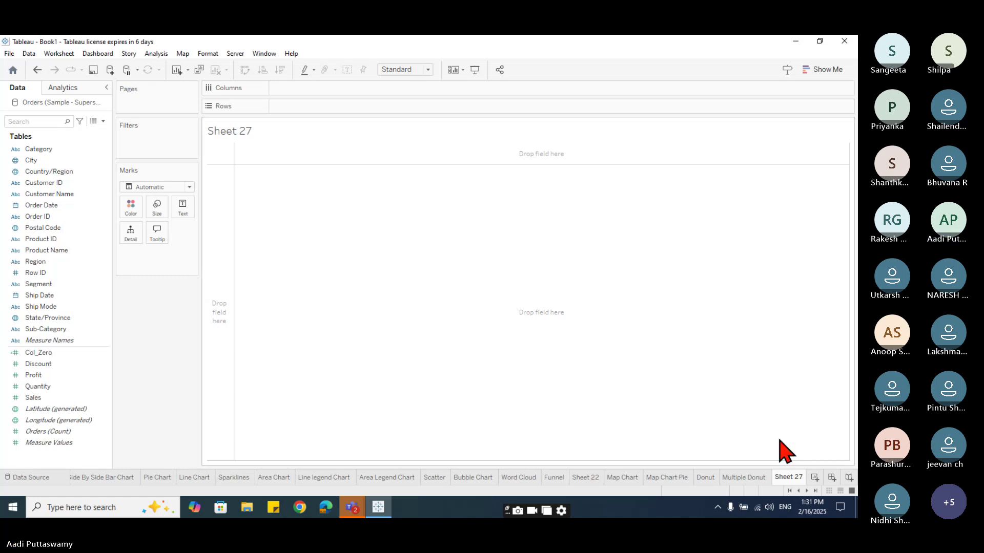
{"action": "double_click", "coordinate": [788, 477]}
{"action": "type", "text": "Lollipop"}
{"action": "key", "text": "Return"}
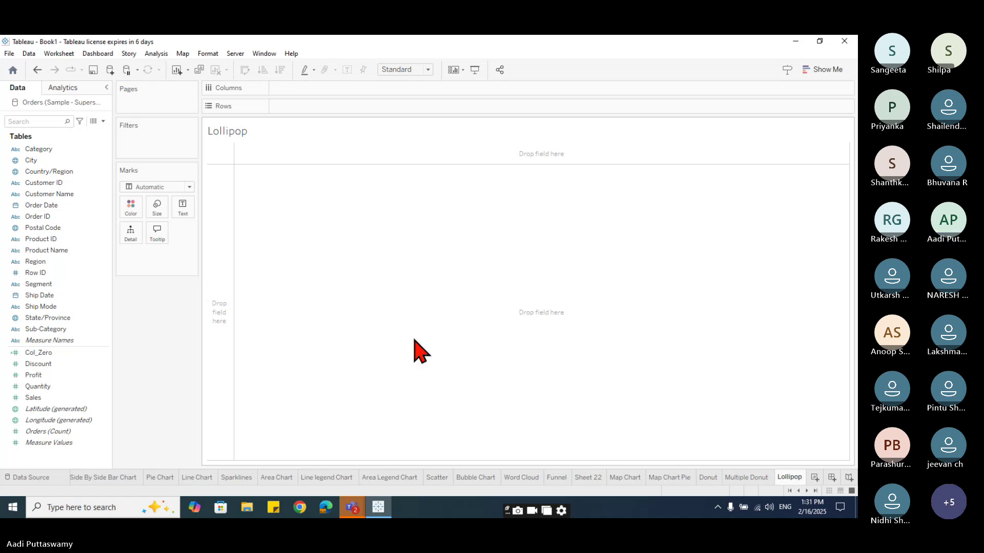
Step: Plot the sum of Sales twice in rows against Sub-Category in columns and combine both measures as a dual axis
{"action": "left_click_drag", "start_coordinate": [51, 398], "coordinate": [311, 110]}
{"action": "mouse_move", "coordinate": [36, 397]}
{"action": "left_mouse_down"}
{"action": "mouse_move", "coordinate": [381, 137]}
{"action": "mouse_move", "coordinate": [392, 238]}
{"action": "left_mouse_up"}
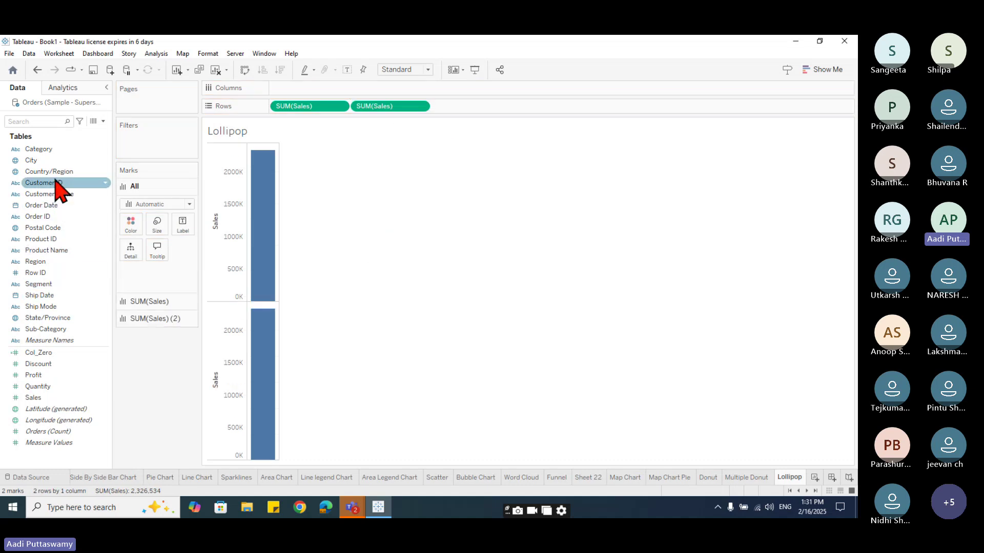
{"action": "left_click_drag", "start_coordinate": [52, 340], "coordinate": [491, 280]}
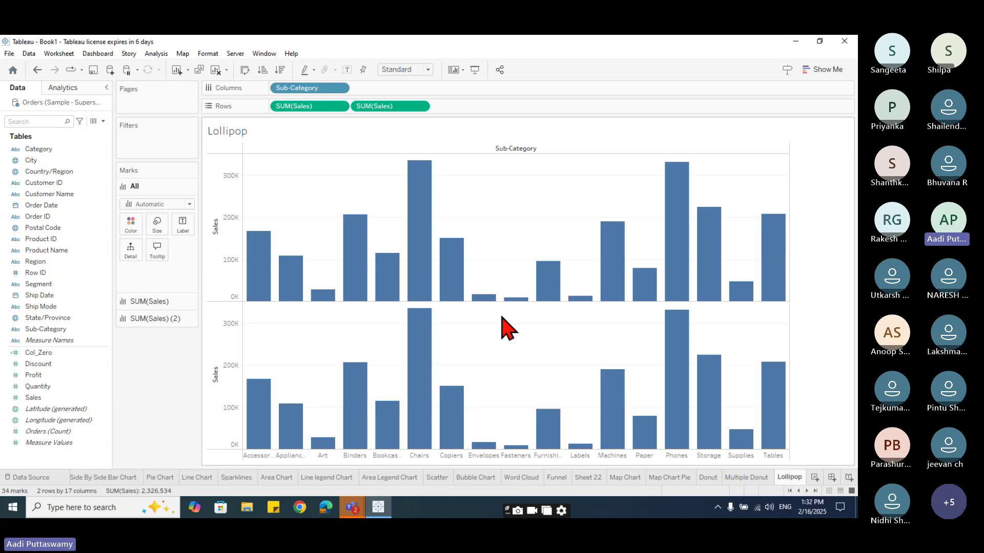
{"action": "left_click", "coordinate": [420, 106]}
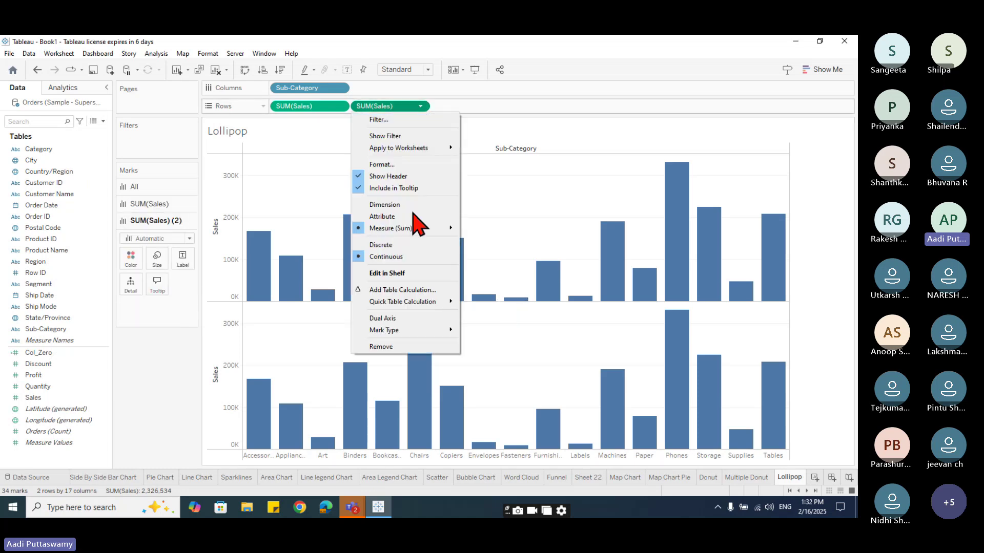
{"action": "left_click", "coordinate": [406, 319]}
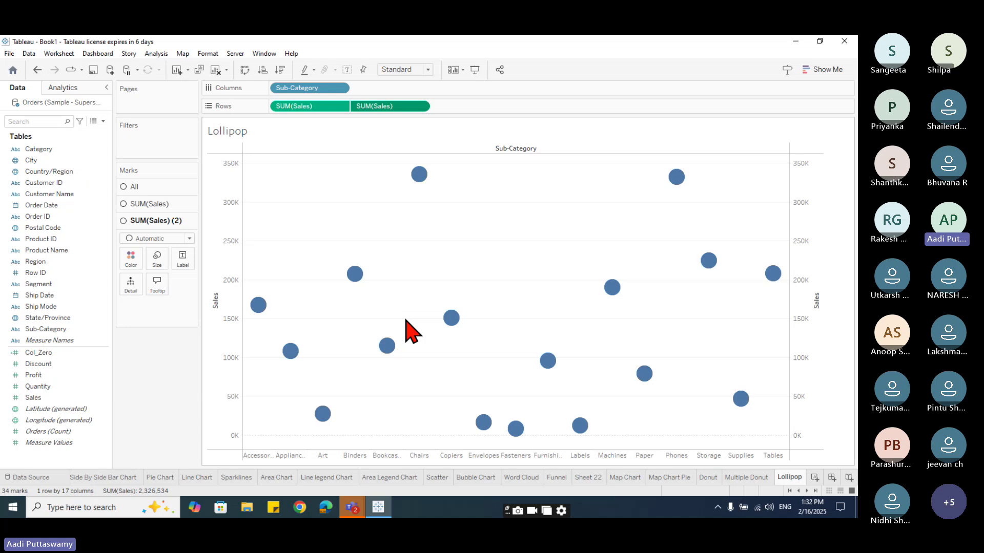
Step: Set the mark type of both Sales measures to Bar
{"action": "left_click", "coordinate": [160, 205]}
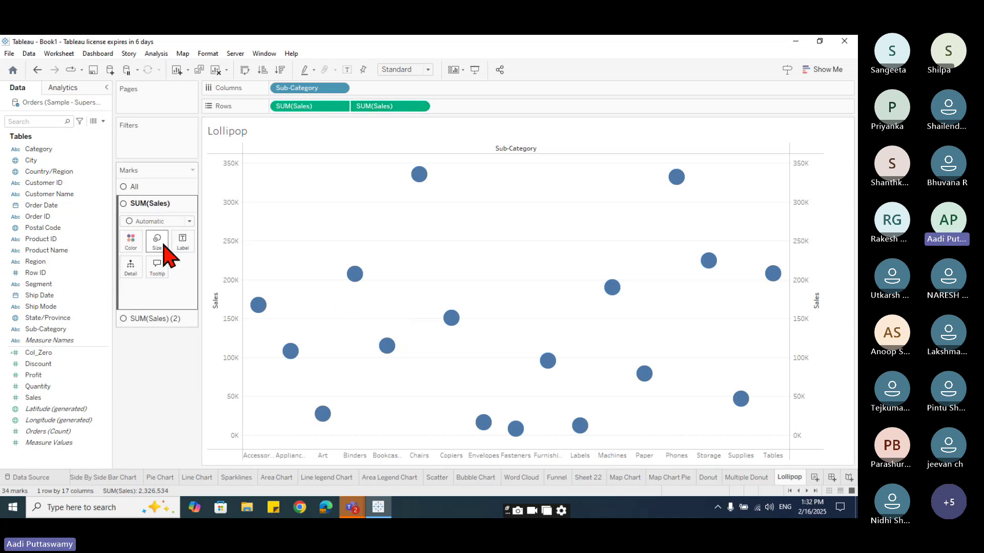
{"action": "left_click", "coordinate": [169, 321]}
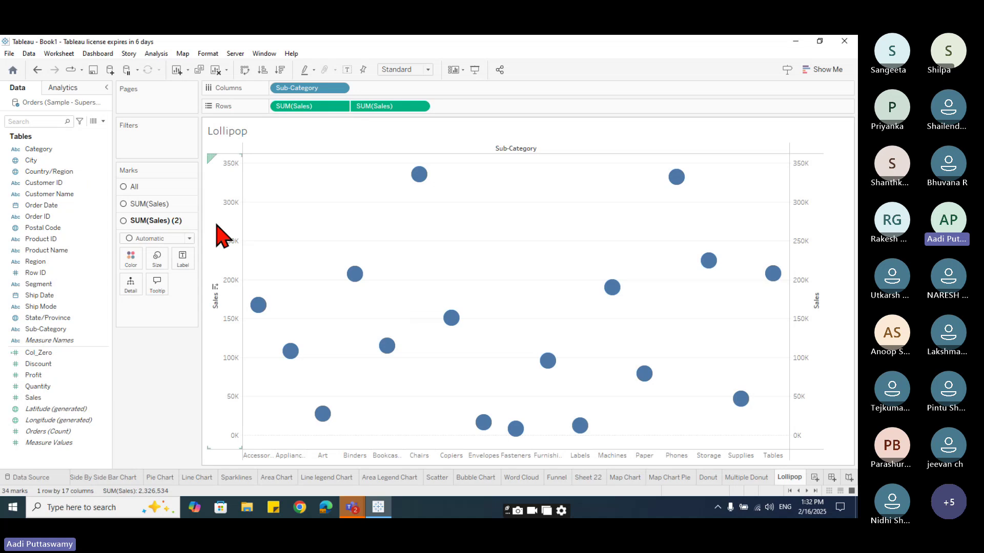
{"action": "left_click", "coordinate": [146, 188]}
{"action": "left_click", "coordinate": [156, 204]}
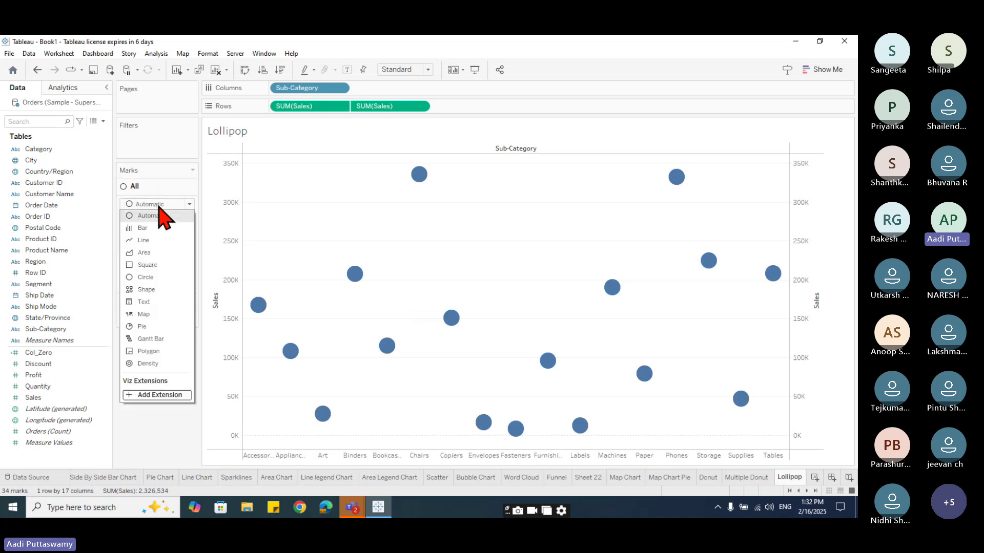
{"action": "left_click", "coordinate": [146, 228]}
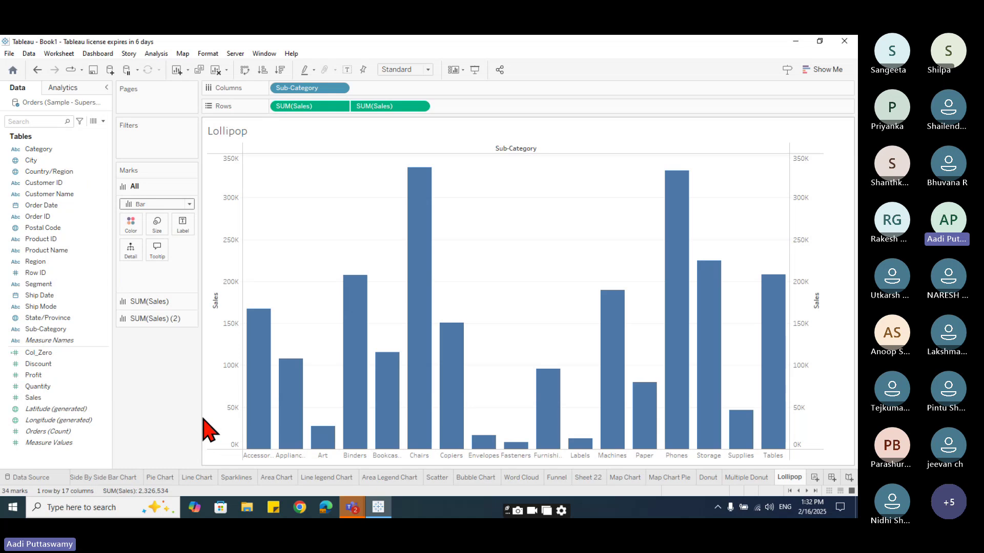
Step: Change the mark type of the second Sales measure to Shape
{"action": "left_click", "coordinate": [156, 320]}
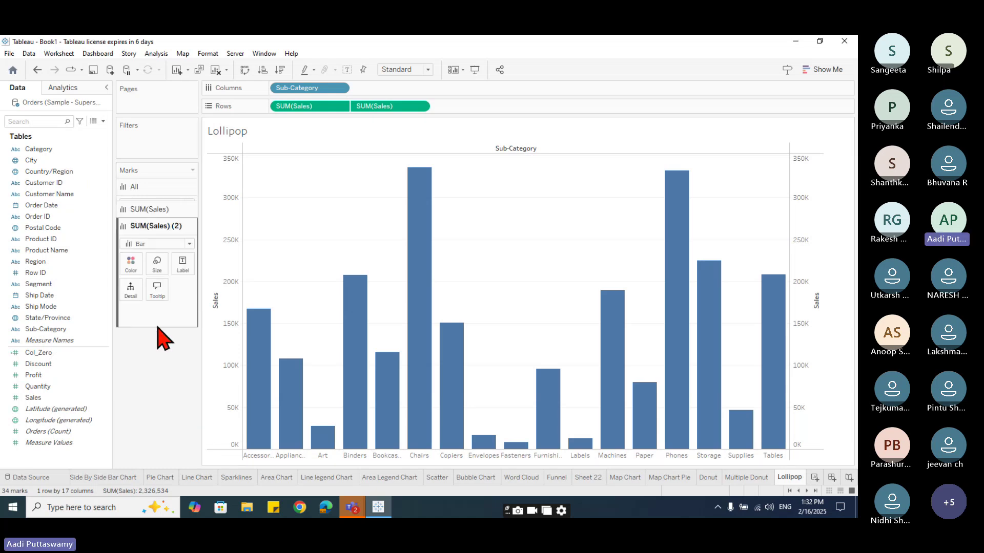
{"action": "left_click", "coordinate": [154, 239]}
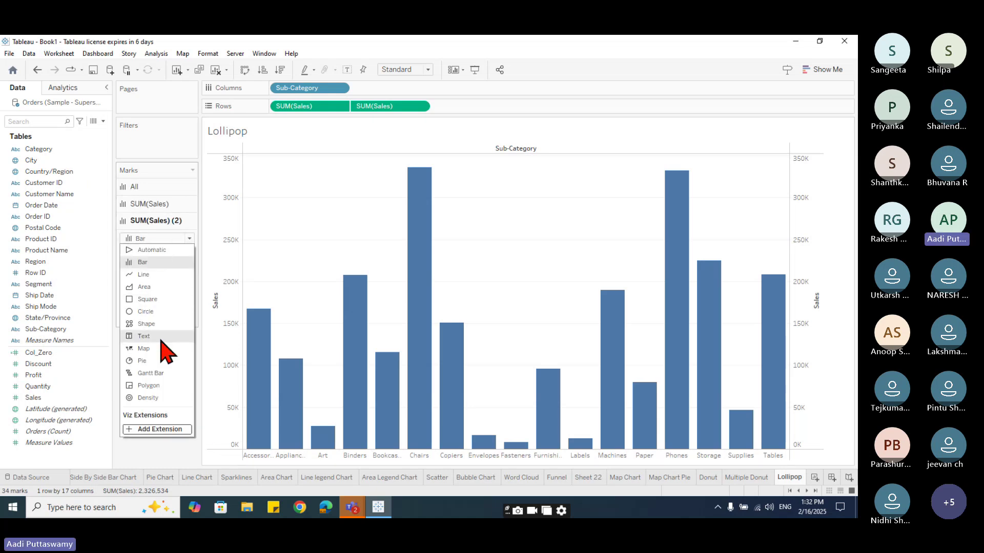
{"action": "left_click", "coordinate": [147, 324]}
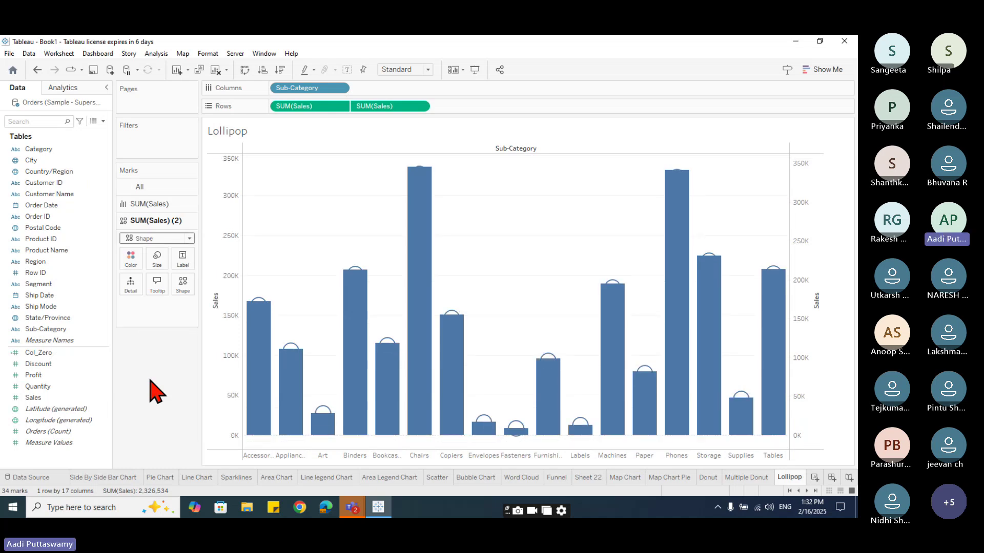
{"action": "left_click", "coordinate": [184, 286]}
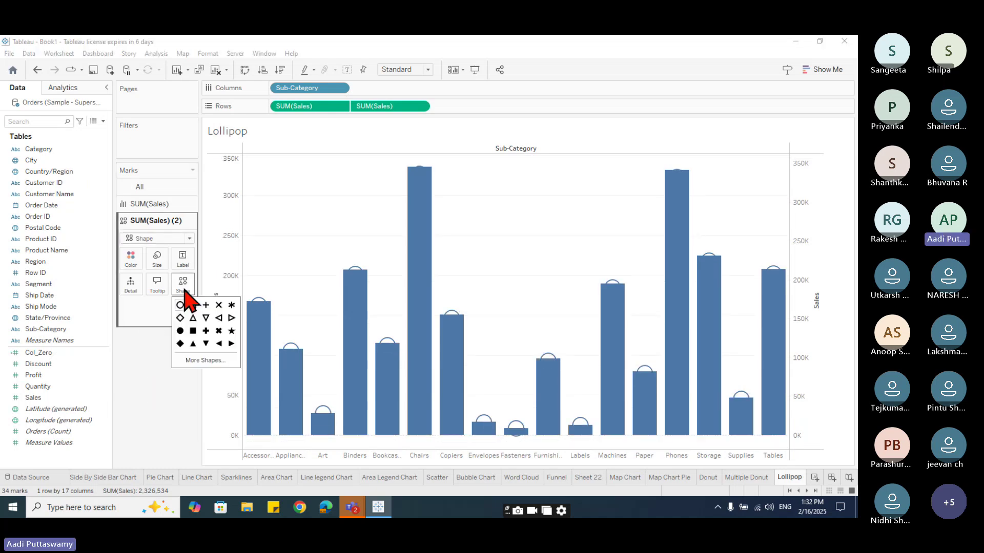
{"action": "left_click", "coordinate": [193, 361]}
{"action": "left_click", "coordinate": [482, 178]}
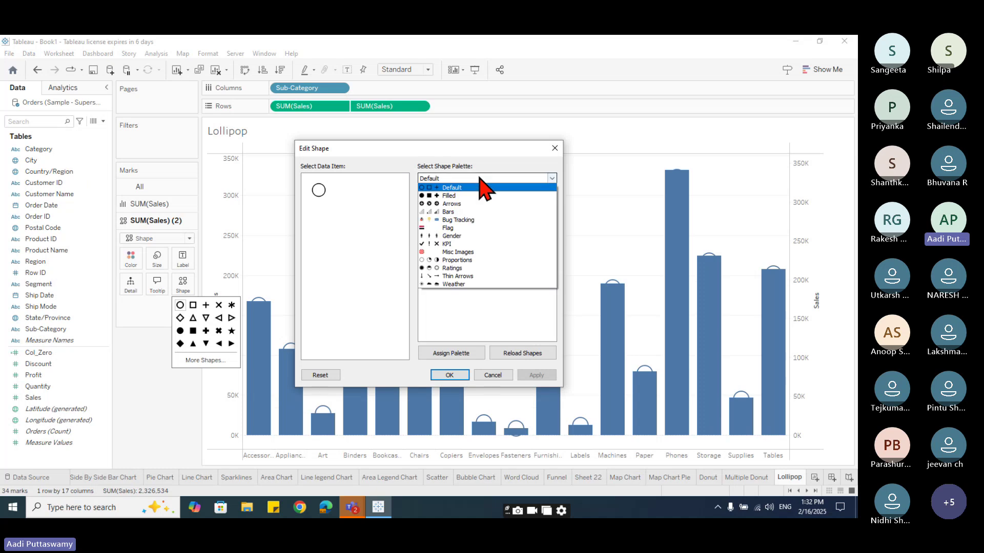
{"action": "left_click", "coordinate": [457, 252]}
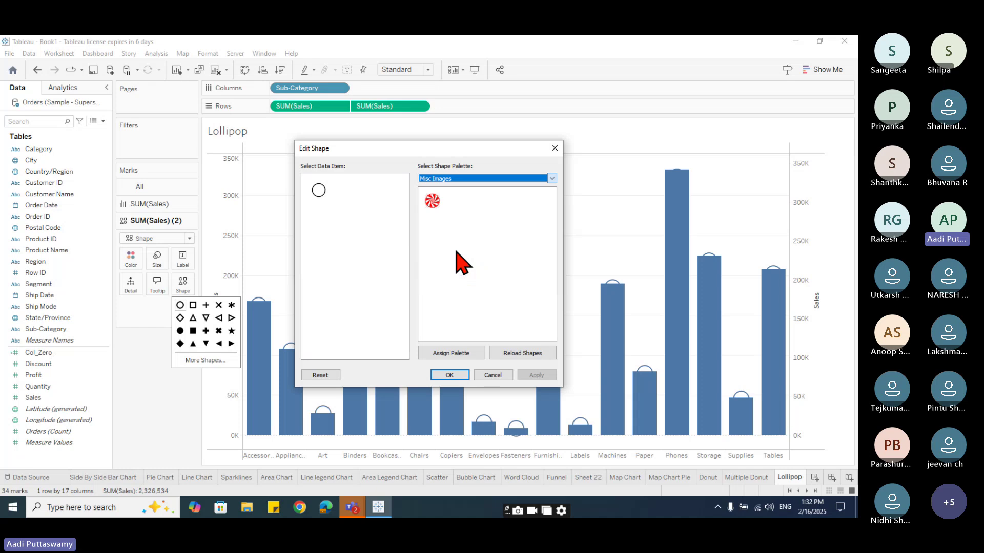
{"action": "left_click", "coordinate": [450, 375]}
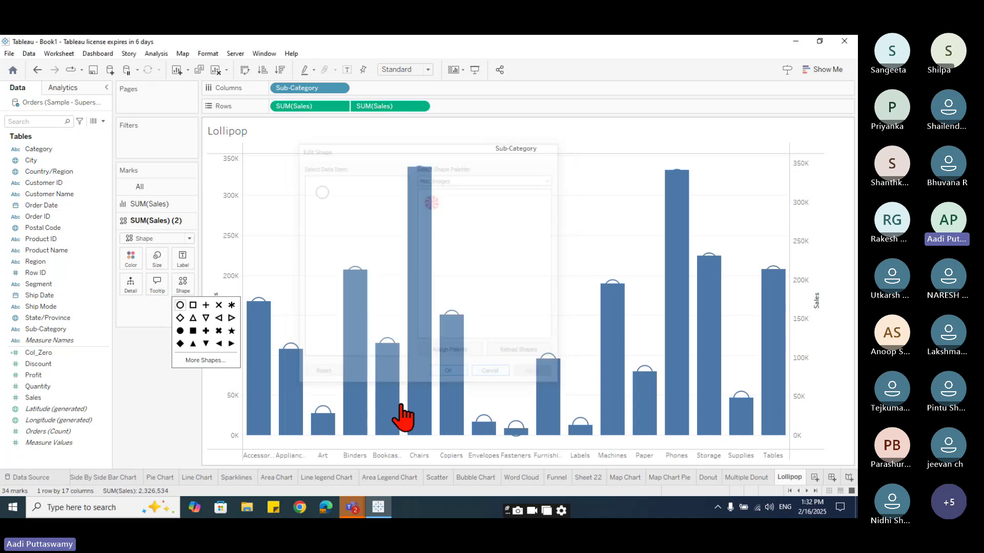
Step: Assign the red-and-white candy shape from the Misc Images palette to the second Sales measure's marks
{"action": "left_click", "coordinate": [214, 363]}
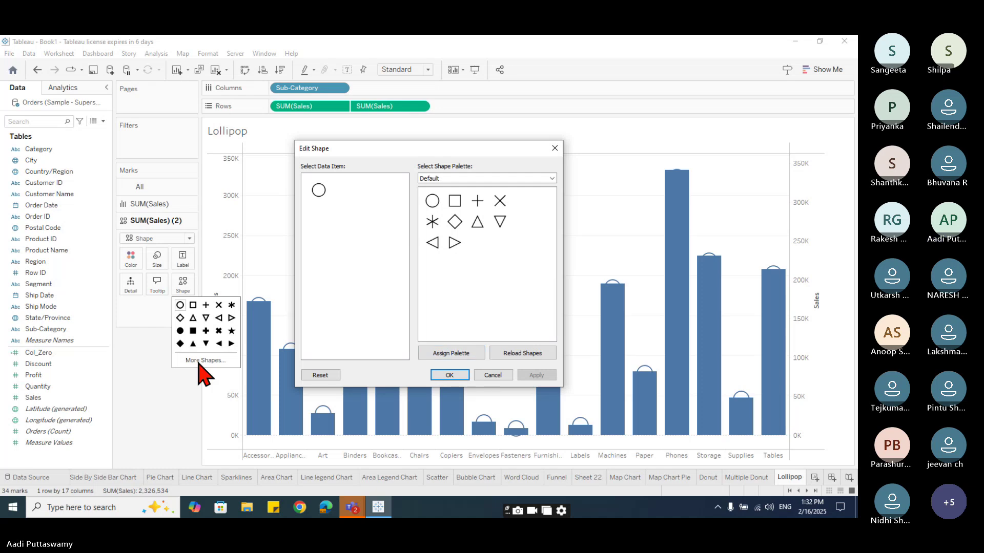
{"action": "left_click", "coordinate": [474, 179]}
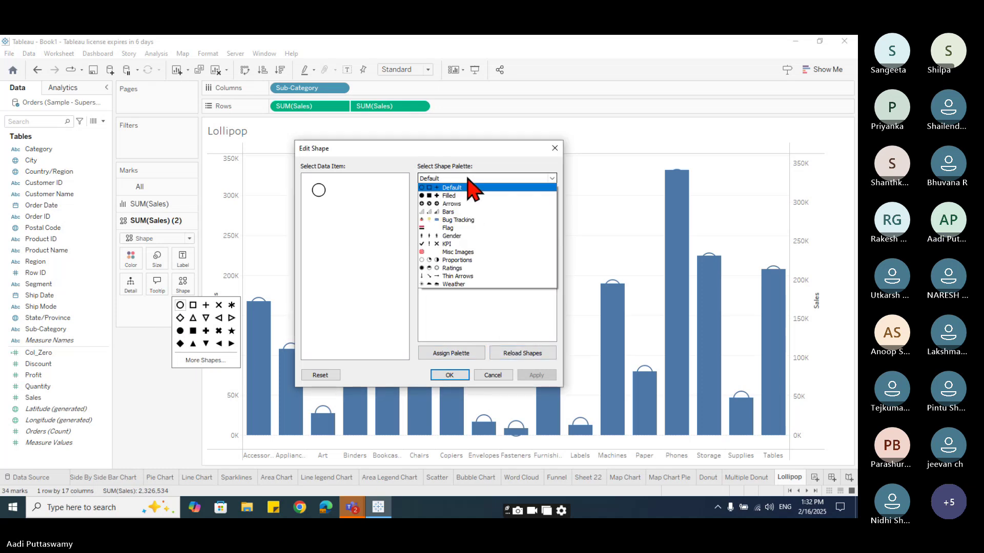
{"action": "left_click", "coordinate": [452, 257]}
{"action": "left_click", "coordinate": [433, 201]}
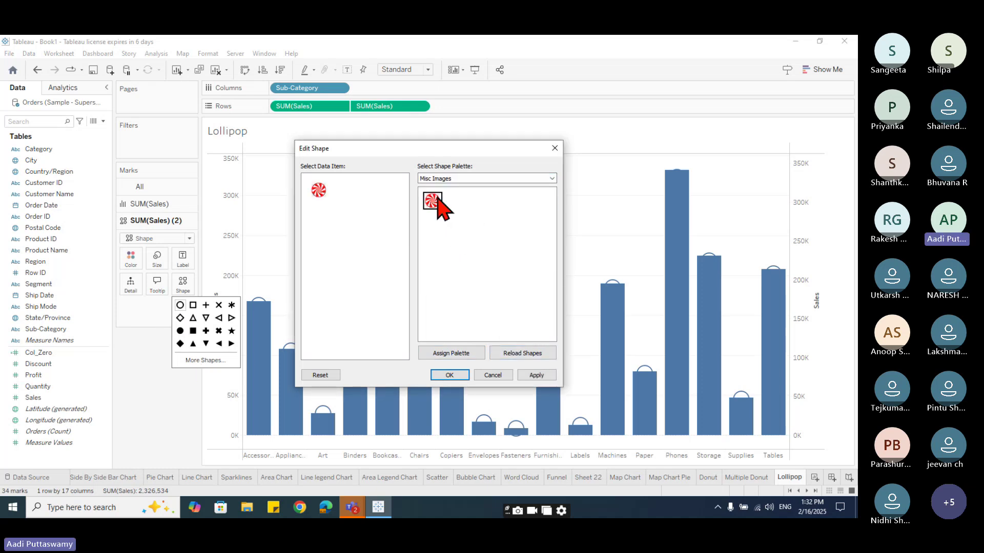
{"action": "left_click", "coordinate": [450, 376]}
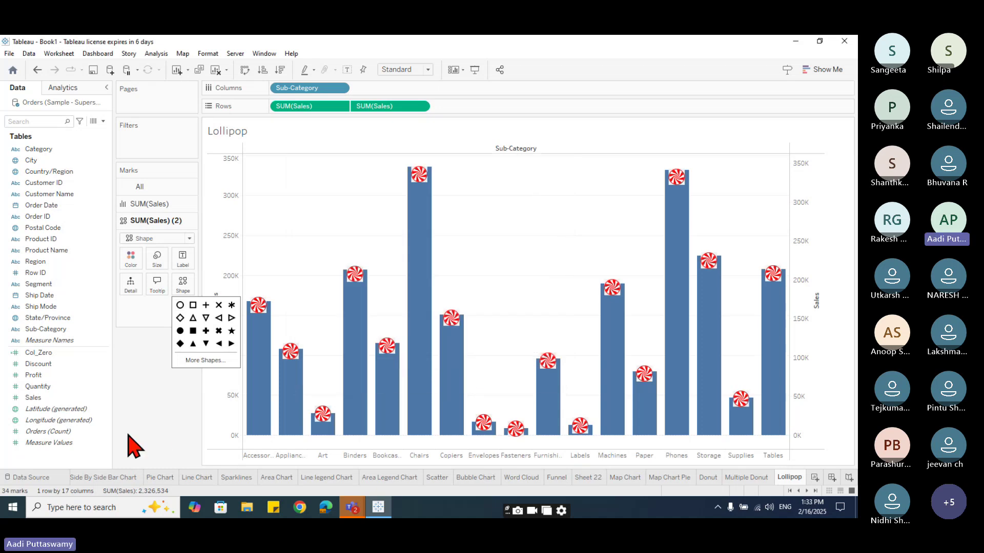
Step: Enlarge the candy shapes so they cover the tops of the Sub-Category bars without overlapping each other
{"action": "mouse_move", "coordinate": [258, 320]}
{"action": "left_click", "coordinate": [156, 258]}
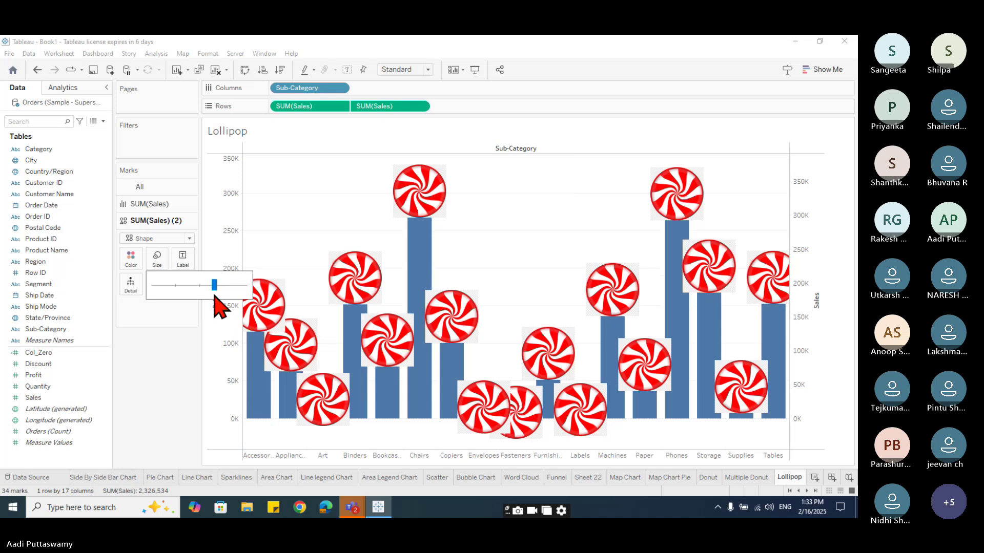
{"action": "left_click_drag", "start_coordinate": [214, 295], "coordinate": [204, 296]}
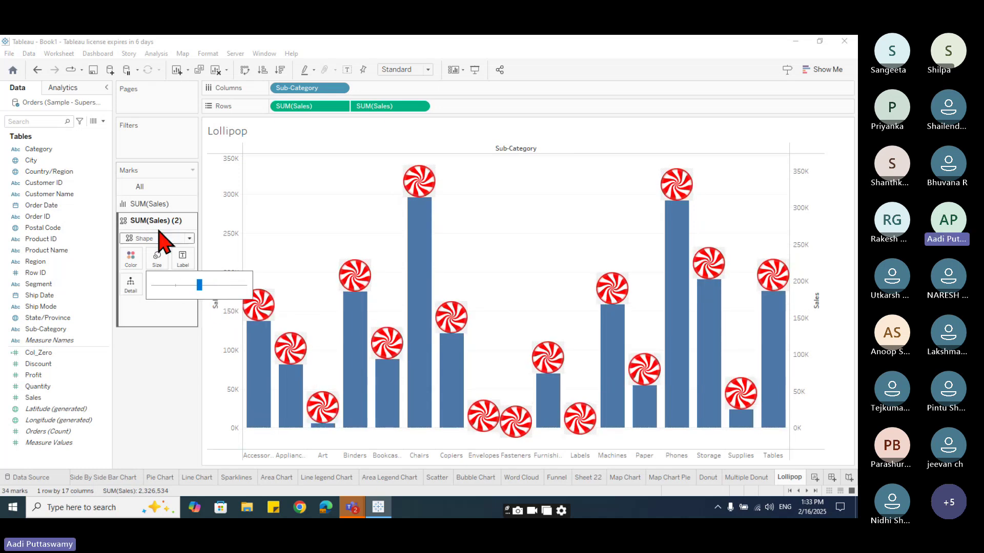
Step: Narrow the first Sales measure's bars into thin sticks beneath the candy shapes
{"action": "left_click", "coordinate": [156, 204]}
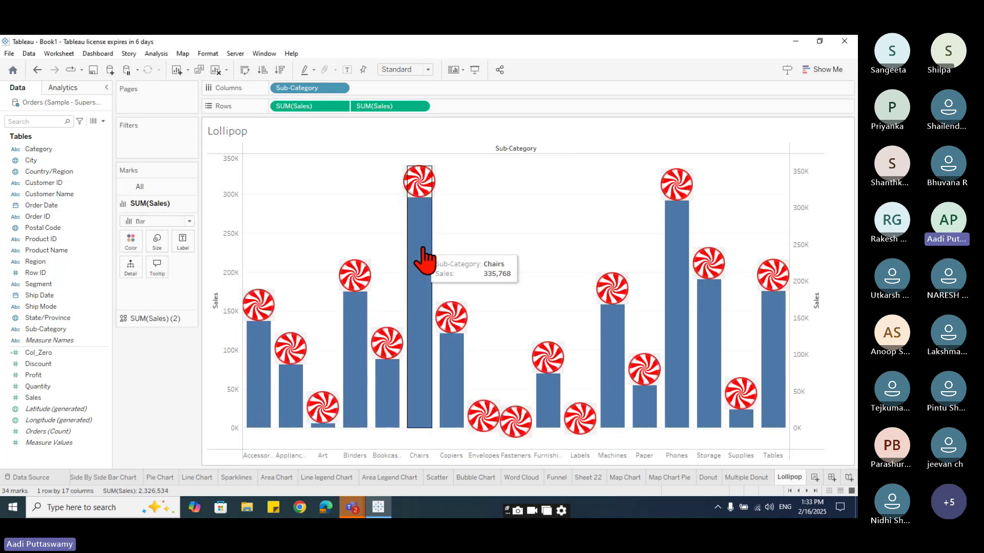
{"action": "left_click", "coordinate": [157, 240]}
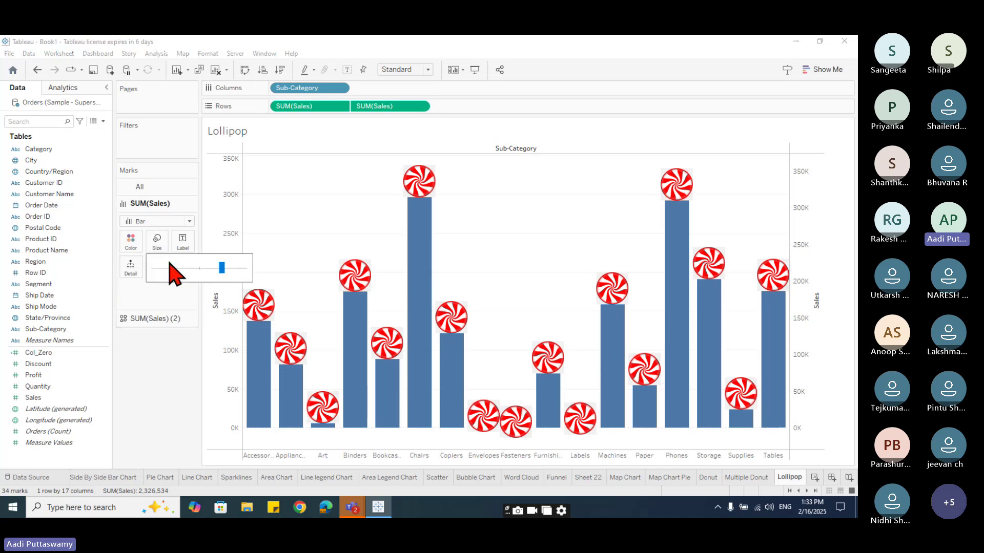
{"action": "left_click_drag", "start_coordinate": [172, 268], "coordinate": [167, 268]}
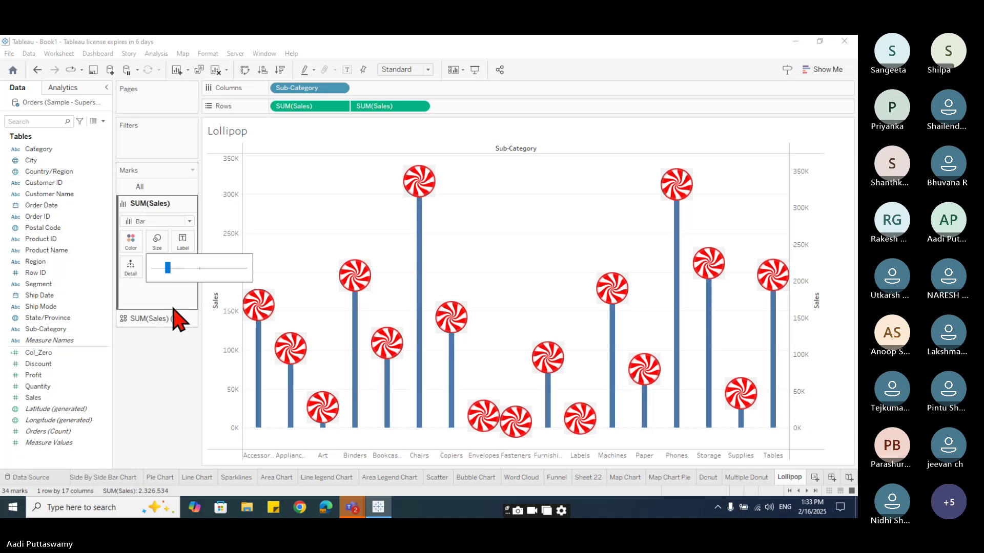
Step: Color the first Sales measure's bars bright red (#ff0000)
{"action": "left_click", "coordinate": [131, 241]}
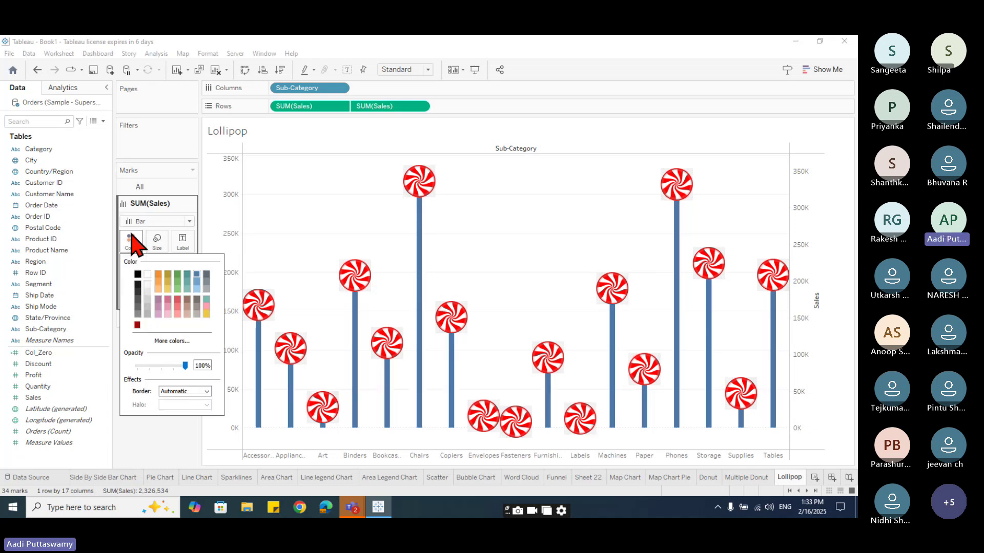
{"action": "left_click", "coordinate": [182, 341]}
{"action": "left_click", "coordinate": [320, 190]}
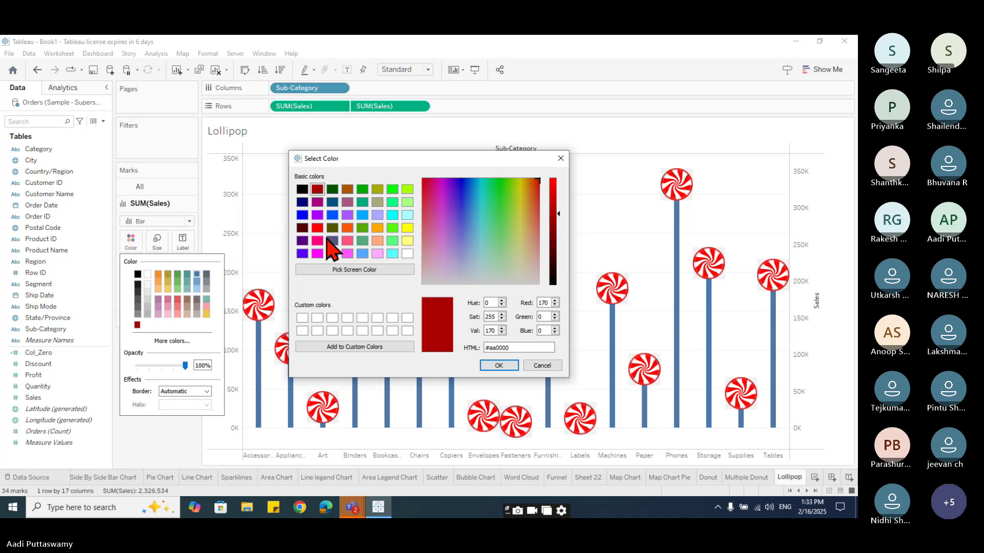
{"action": "left_click", "coordinate": [318, 228]}
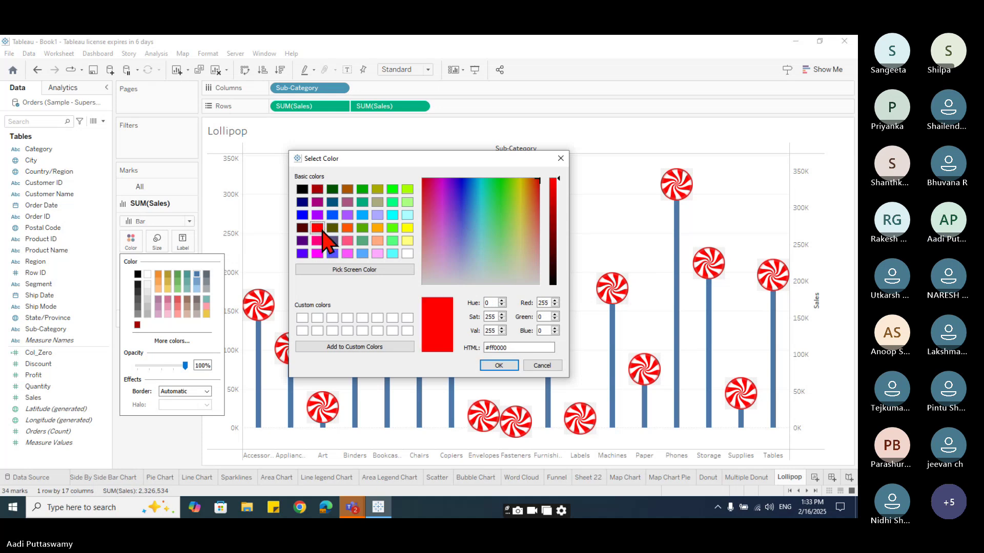
{"action": "left_click", "coordinate": [496, 365]}
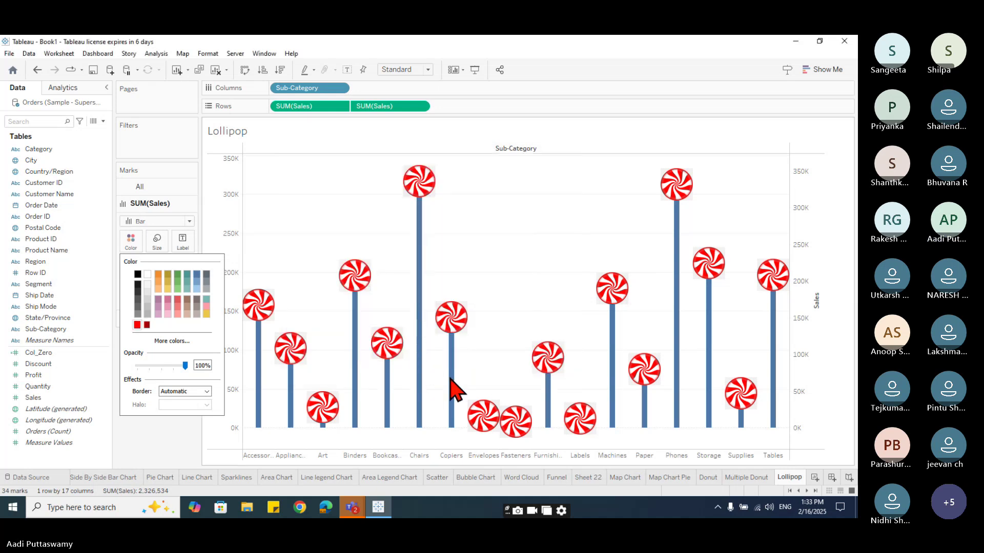
{"action": "left_click", "coordinate": [162, 439]}
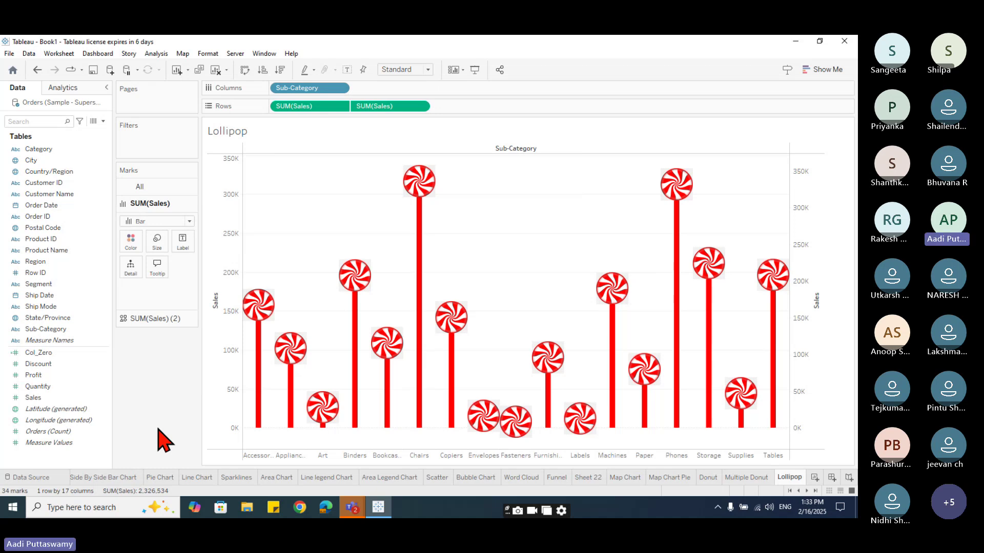
Step: Hide the headers of both Sales axes on the lollipop chart
{"action": "right_click", "coordinate": [805, 212]}
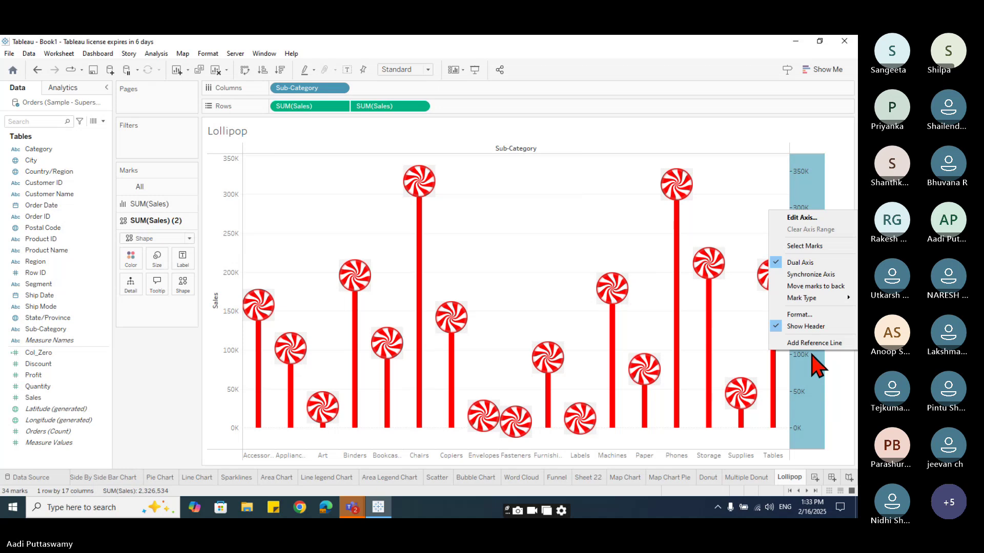
{"action": "left_click", "coordinate": [814, 328]}
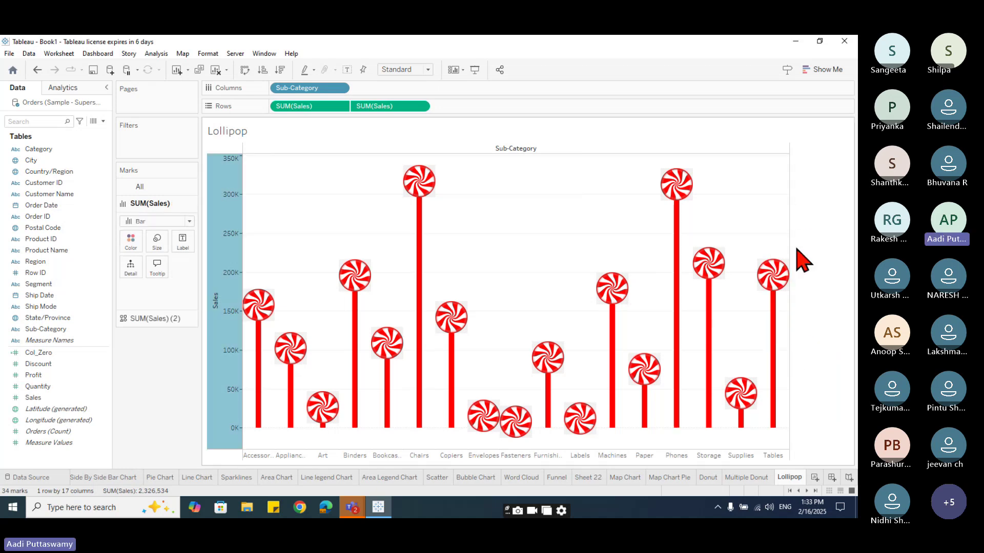
{"action": "right_click", "coordinate": [228, 183]}
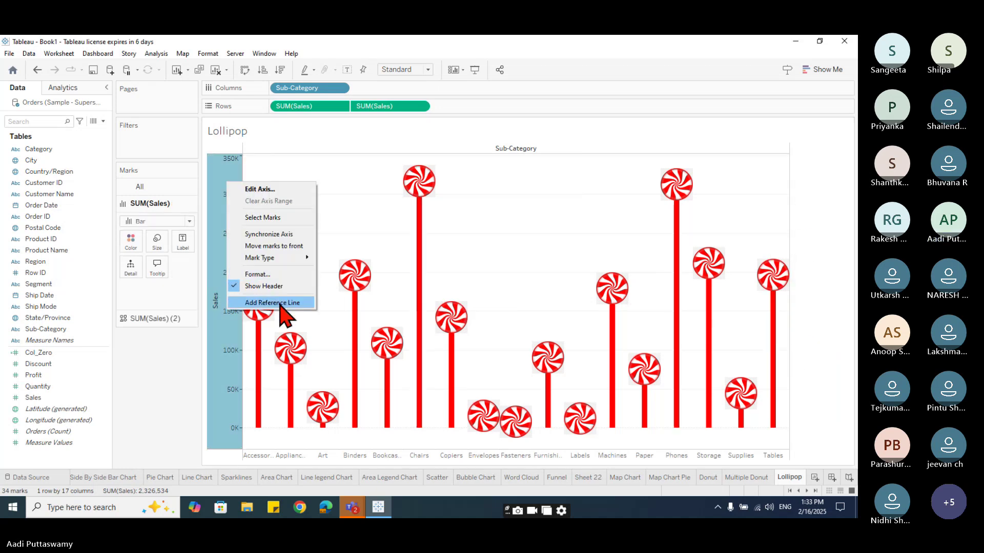
{"action": "left_click", "coordinate": [279, 286]}
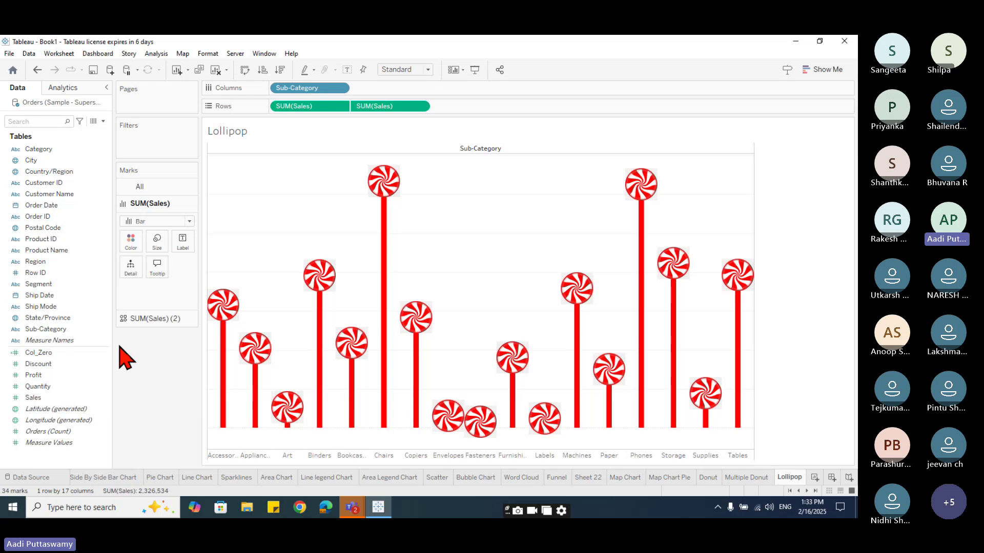
Step: Label the second Sales measure's candy shapes with Sales, keeping the bar marks free of labels
{"action": "left_click_drag", "start_coordinate": [35, 398], "coordinate": [182, 247]}
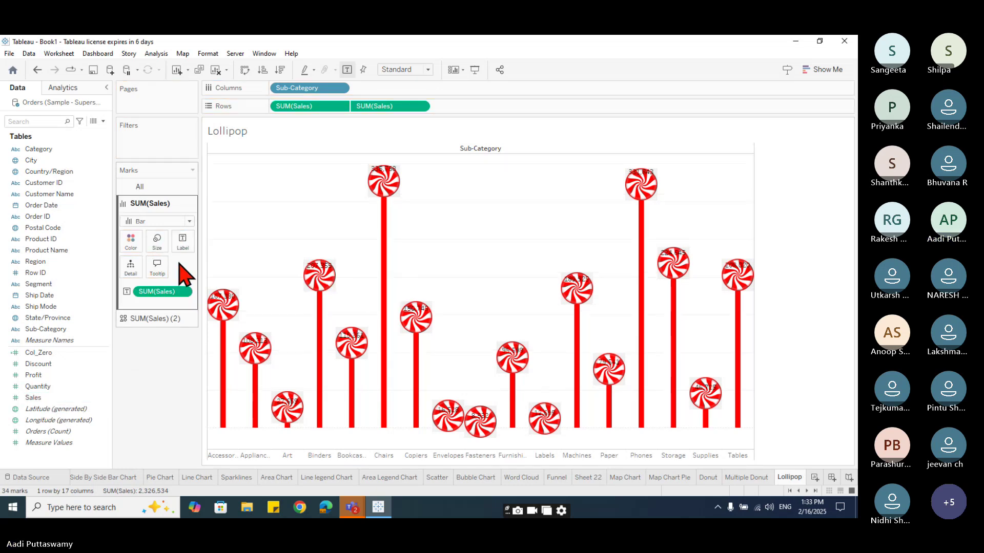
{"action": "left_click_drag", "start_coordinate": [171, 300], "coordinate": [171, 329]}
{"action": "left_click", "coordinate": [154, 318]}
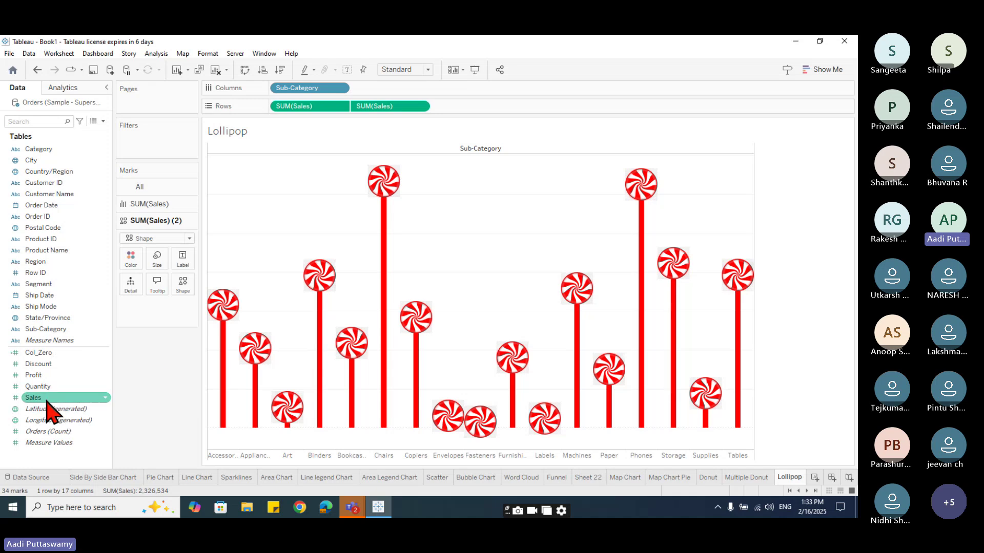
{"action": "left_click_drag", "start_coordinate": [35, 400], "coordinate": [172, 269]}
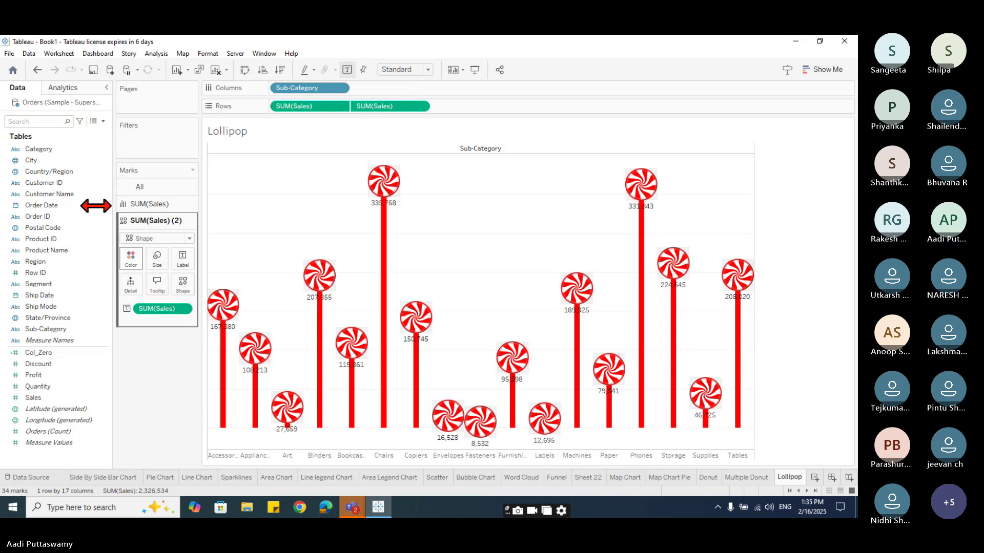
Step: Start saving the workbook under a new name, with Tableau Packaged Workbook (*.twbx) as the file type
{"action": "left_click", "coordinate": [9, 54]}
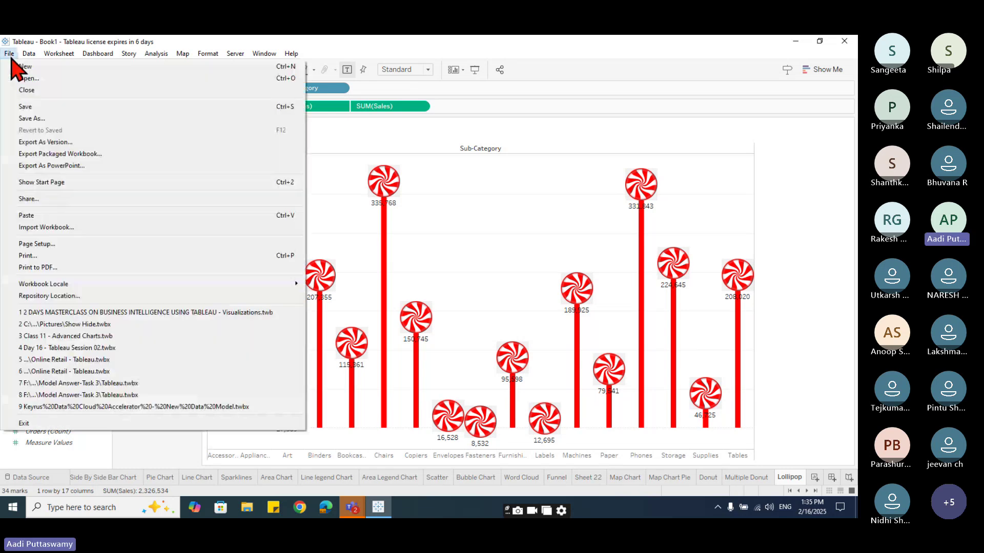
{"action": "left_click", "coordinate": [32, 119]}
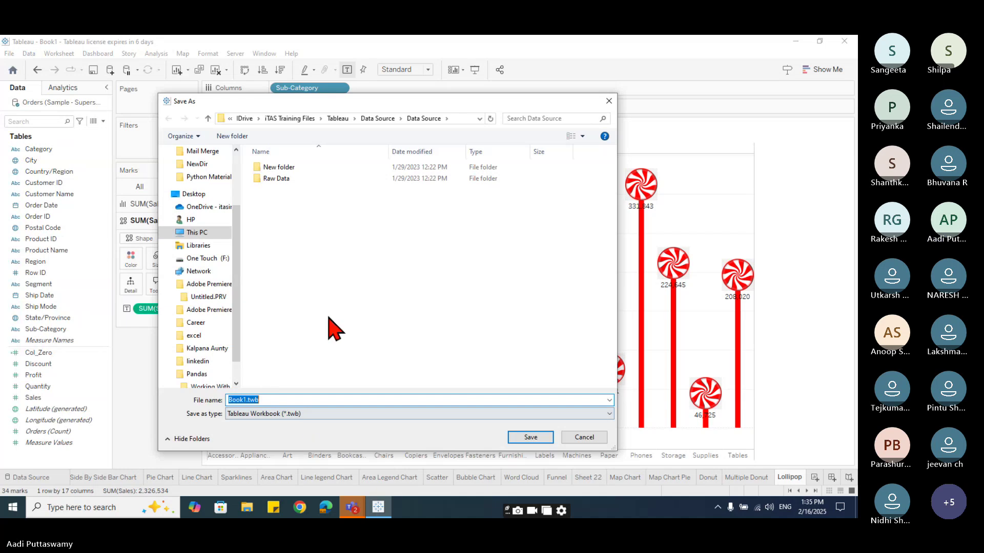
{"action": "left_click_drag", "start_coordinate": [332, 102], "coordinate": [224, 84]}
{"action": "left_click", "coordinate": [201, 395]}
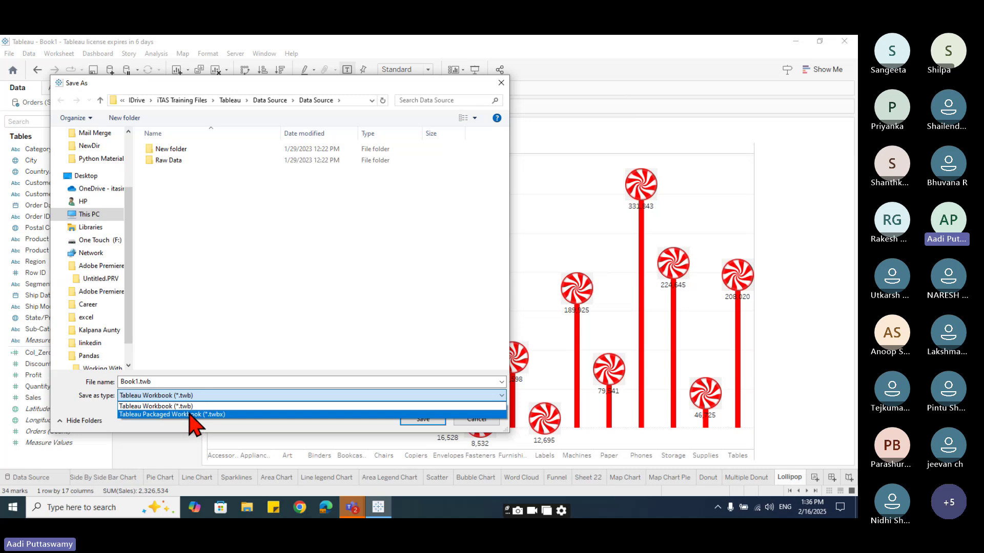
{"action": "left_click", "coordinate": [190, 414]}
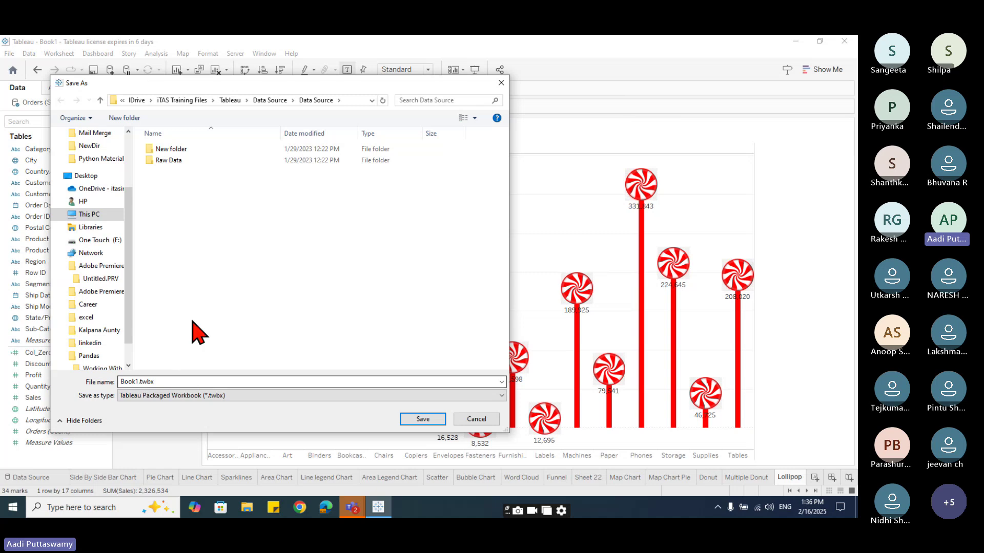
Step: Choose the COMPLETE TABLEAU COURSE - FEB2025 folder inside IDrive's Training Videos as the save location
{"action": "left_click", "coordinate": [137, 101]}
{"action": "scroll", "coordinate": [205, 338], "scroll_direction": "down", "scroll_amount": 5}
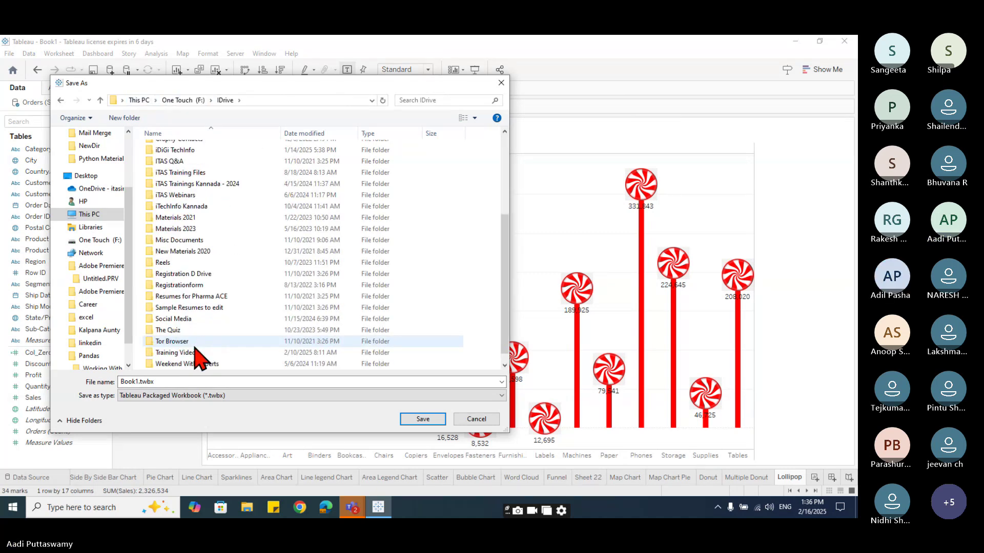
{"action": "left_click", "coordinate": [197, 342]}
{"action": "double_click", "coordinate": [197, 341]}
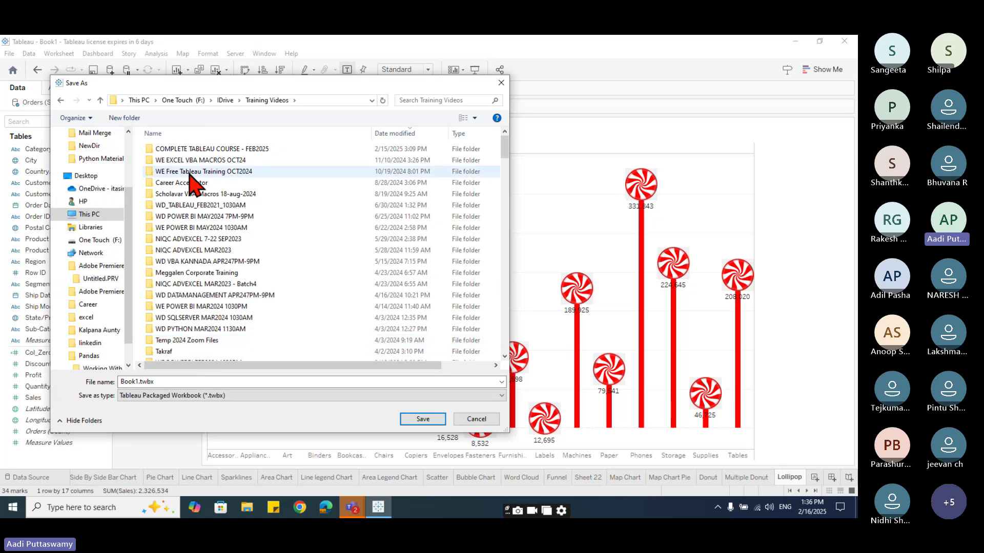
{"action": "left_click", "coordinate": [224, 150]}
{"action": "double_click", "coordinate": [224, 149]}
Step: Name the workbook "Complete Tableau Course - Feb2025 - Session 04 - Visualizations" and save it
{"action": "double_click", "coordinate": [154, 382]}
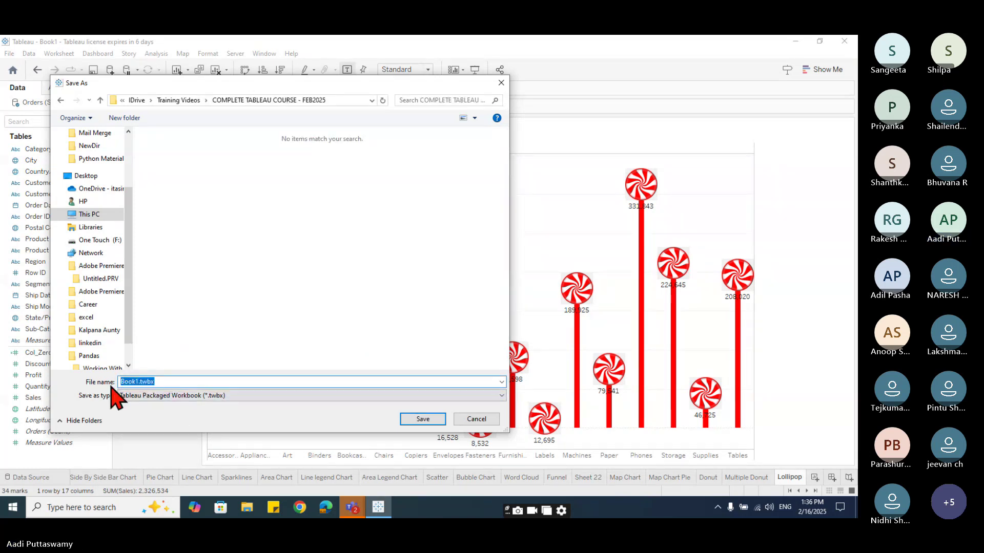
{"action": "type", "text": "Complete "}
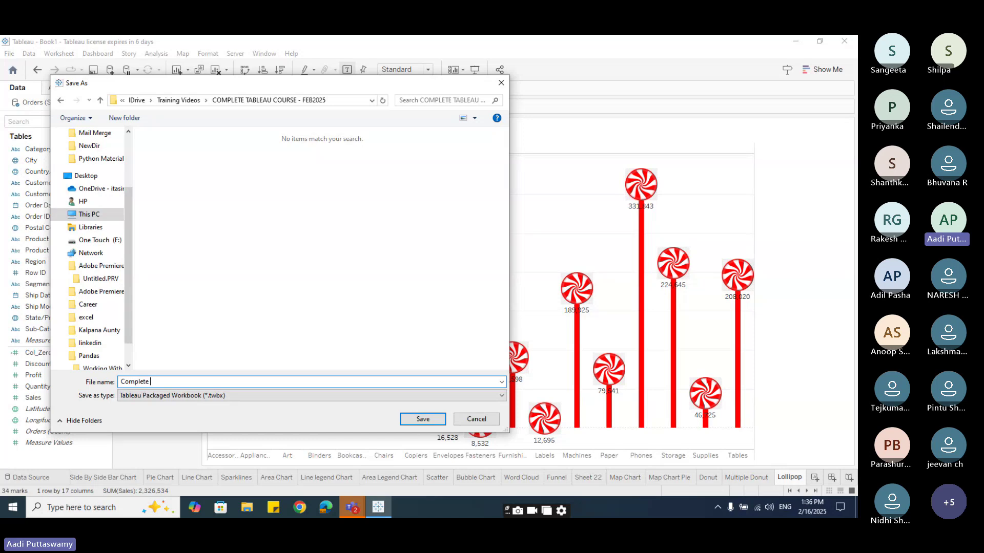
{"action": "type", "text": "Tableau "}
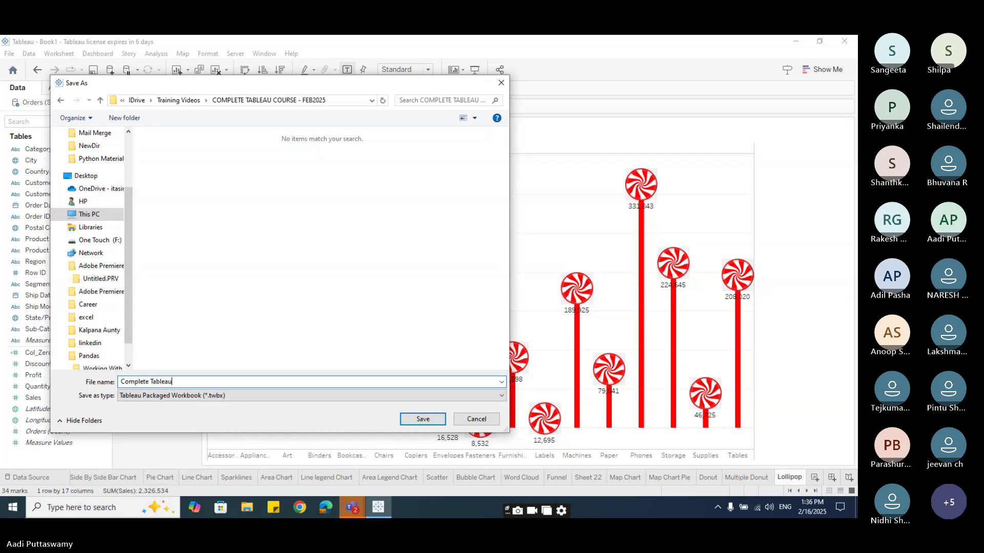
{"action": "type", "text": "Cours"}
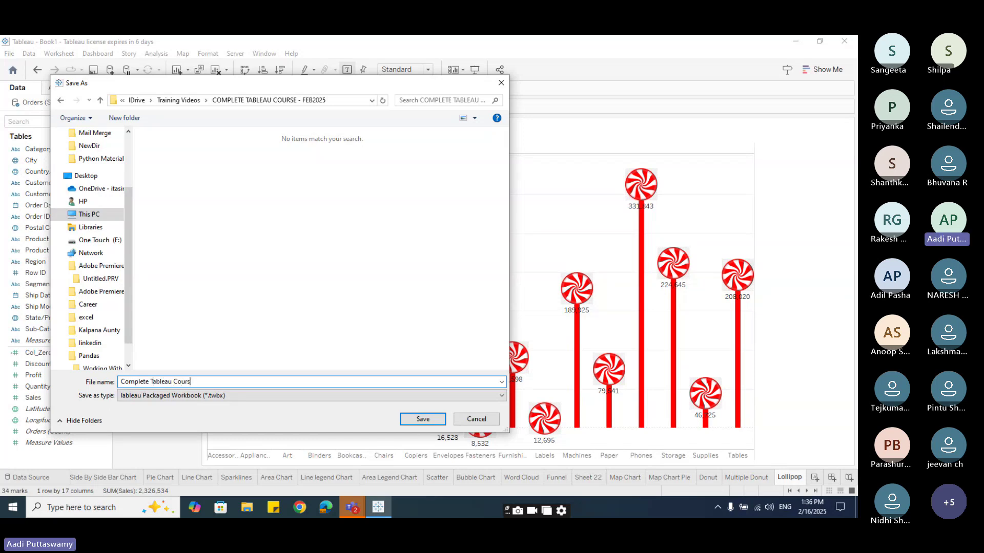
{"action": "type", "text": "e - Feb2025 - Session 04"}
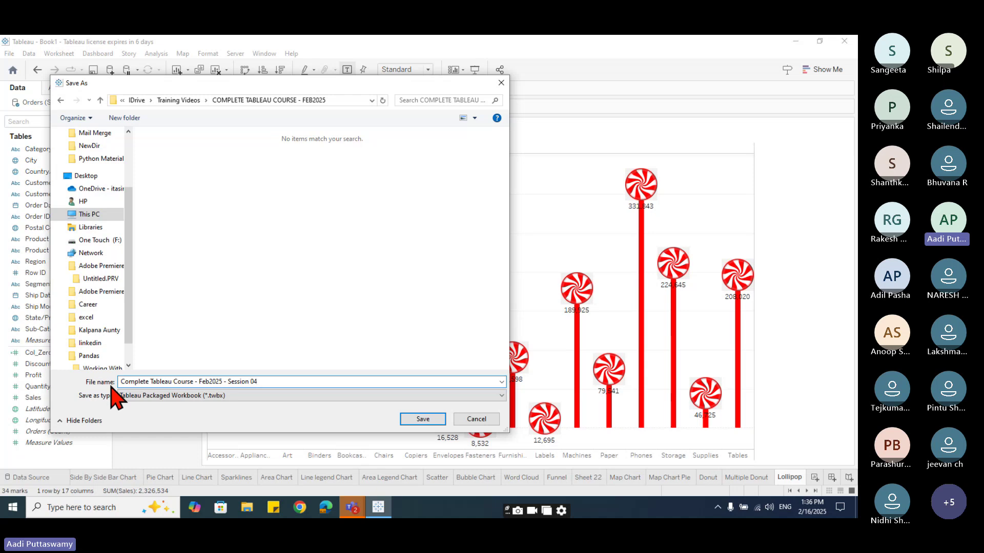
{"action": "type", "text": " - Visualizations"}
{"action": "key", "text": "Return"}
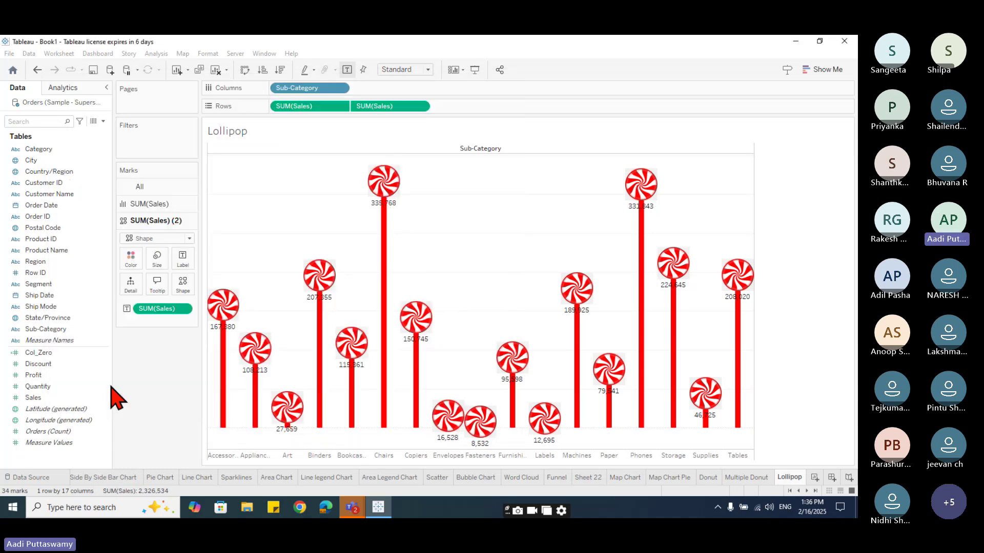
Step: Switch to the Teams meeting, dismiss the notice about people outside the organization and close the meeting chat
{"action": "mouse_move", "coordinate": [221, 378]}
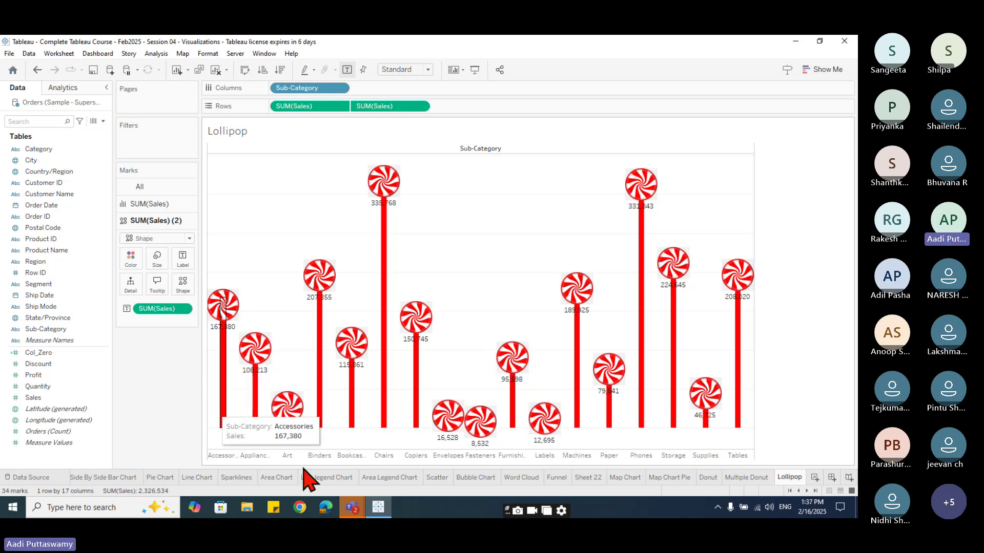
{"action": "left_click", "coordinate": [342, 507]}
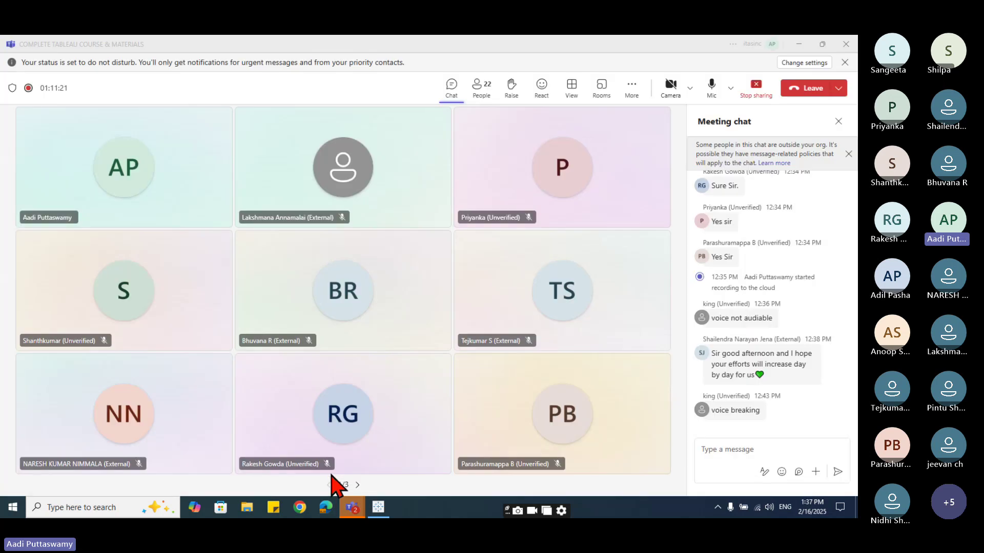
{"action": "left_click", "coordinate": [716, 454]}
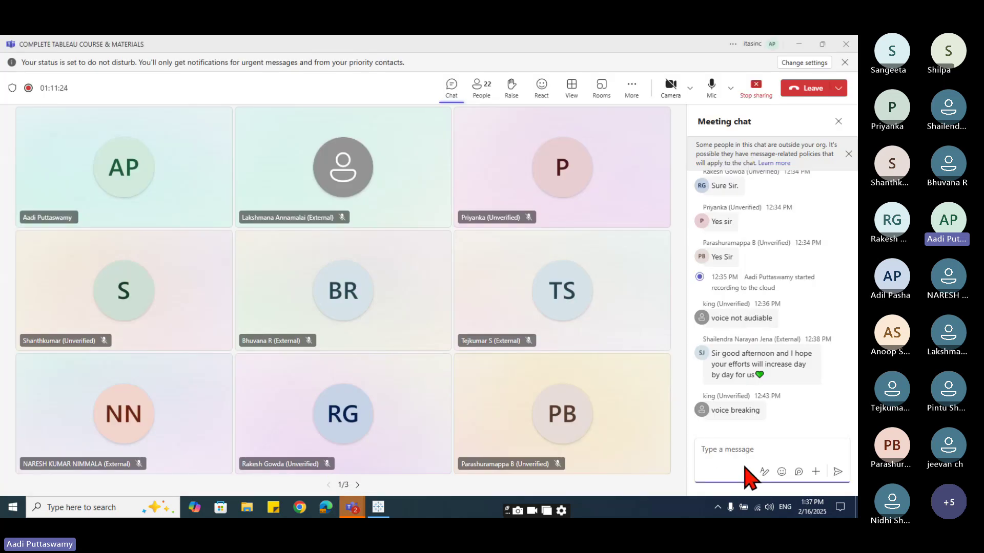
{"action": "left_click", "coordinate": [848, 153]}
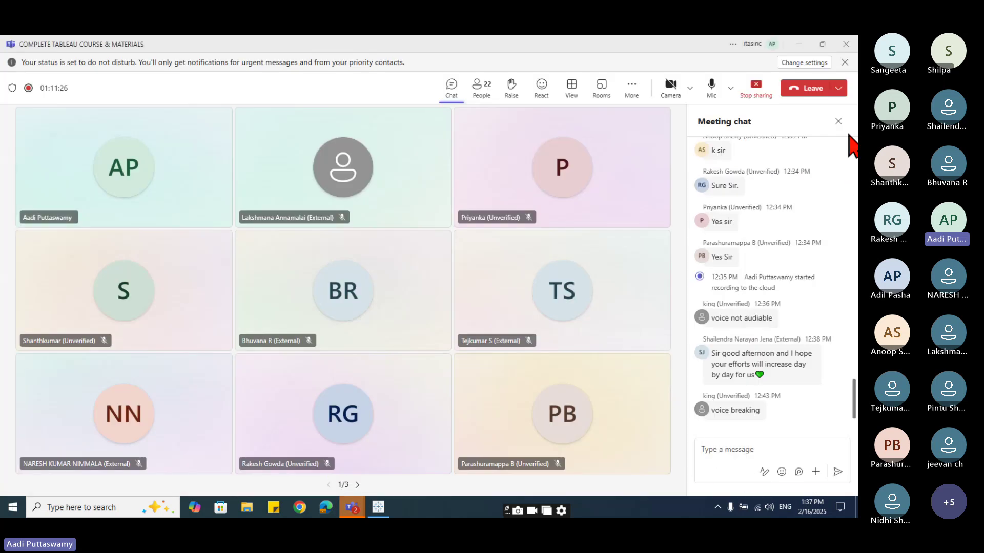
{"action": "left_click", "coordinate": [838, 121]}
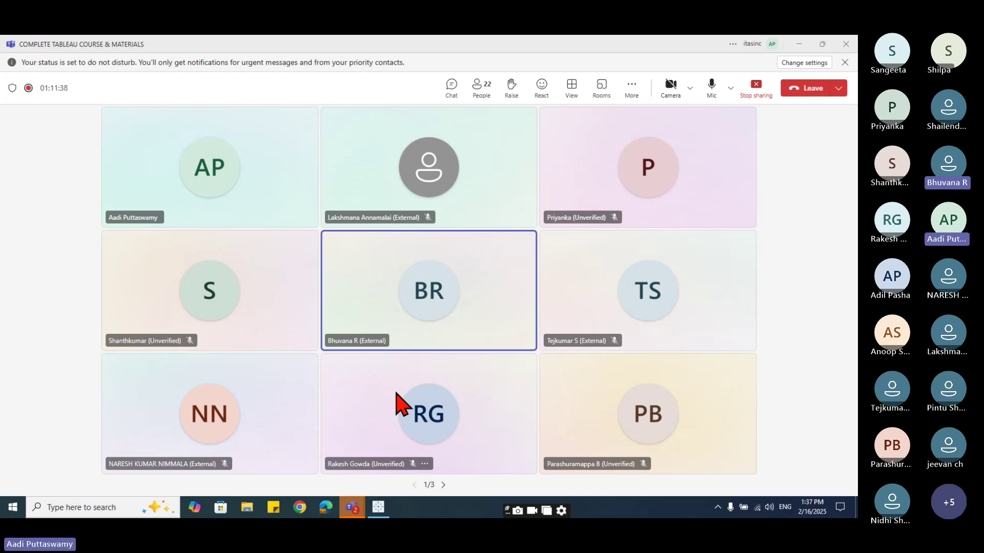
Step: Switch back to Tableau and open the Funnel worksheet for review
{"action": "mouse_move", "coordinate": [419, 410]}
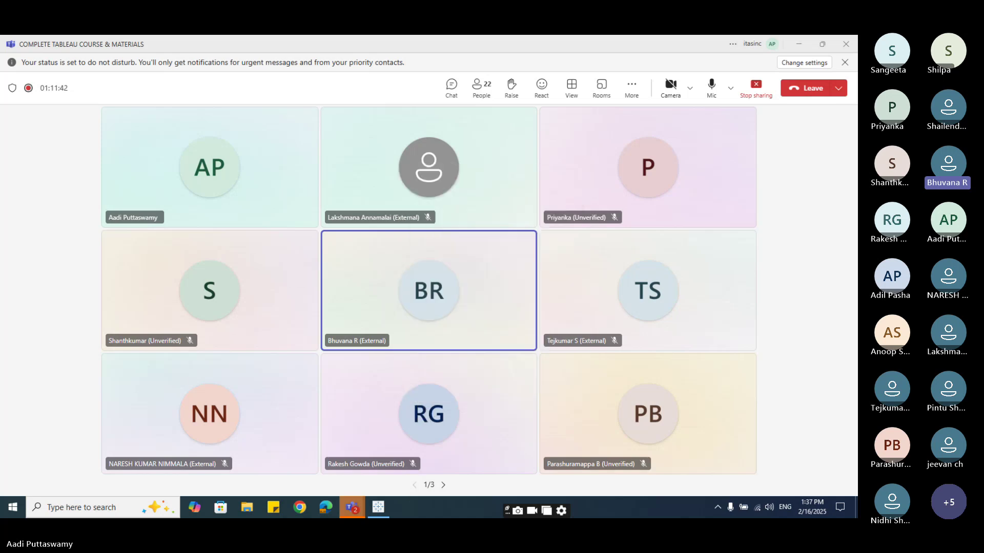
{"action": "left_click", "coordinate": [378, 508]}
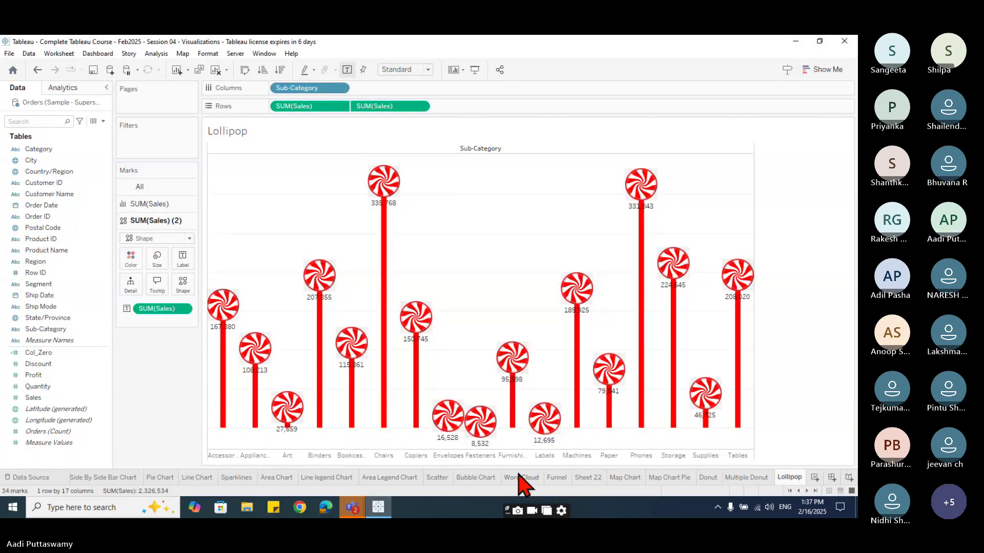
{"action": "left_click", "coordinate": [557, 477]}
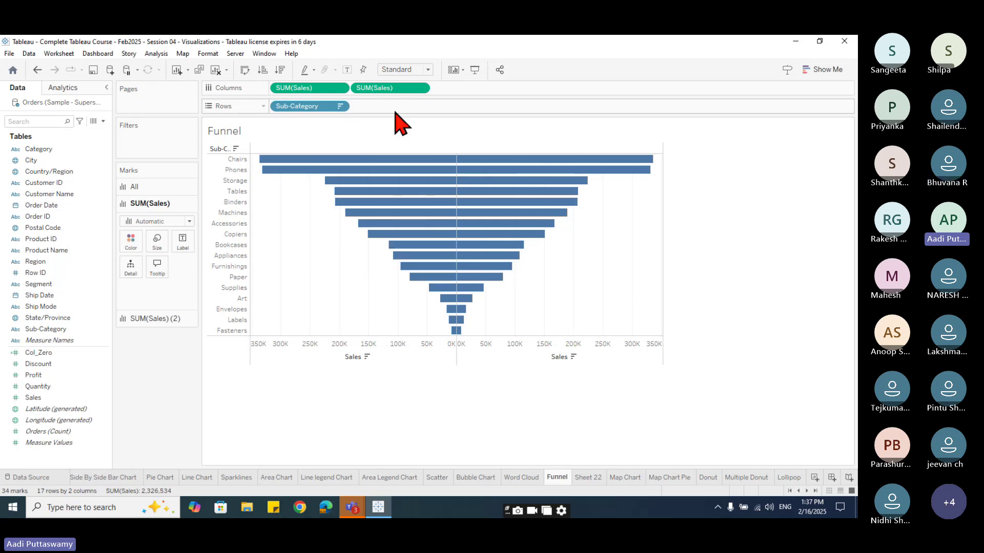
Step: Temporarily remove each SUM(Sales) field from the funnel's Columns in turn to show one half, undoing each removal
{"action": "left_click_drag", "start_coordinate": [386, 89], "coordinate": [334, 439]}
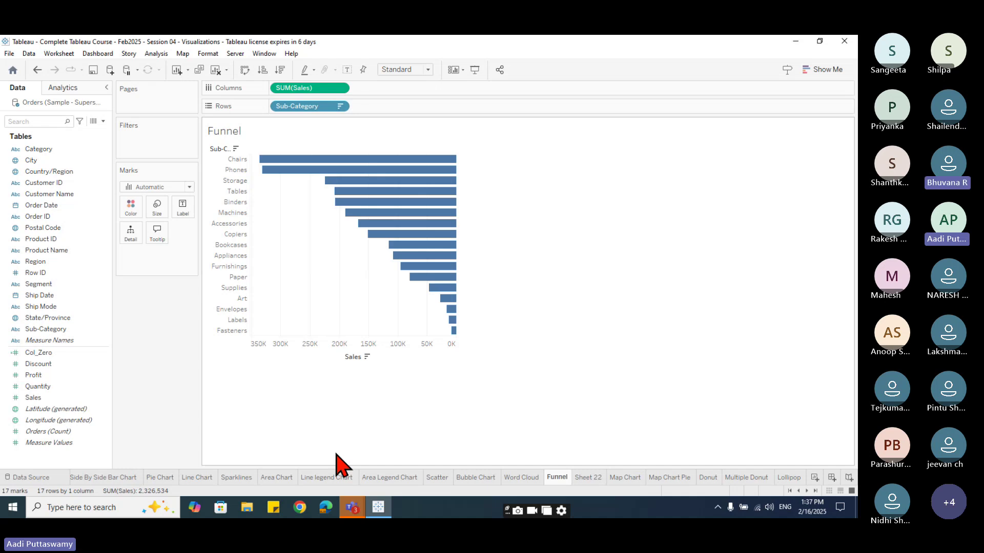
{"action": "key", "text": "ctrl+z"}
{"action": "left_click_drag", "start_coordinate": [313, 90], "coordinate": [325, 454]}
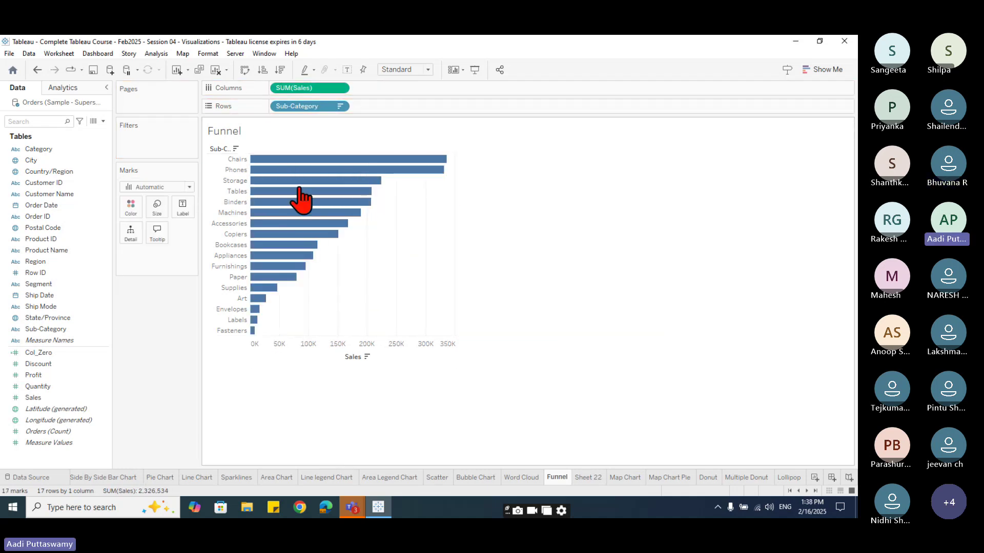
{"action": "mouse_move", "coordinate": [258, 290]}
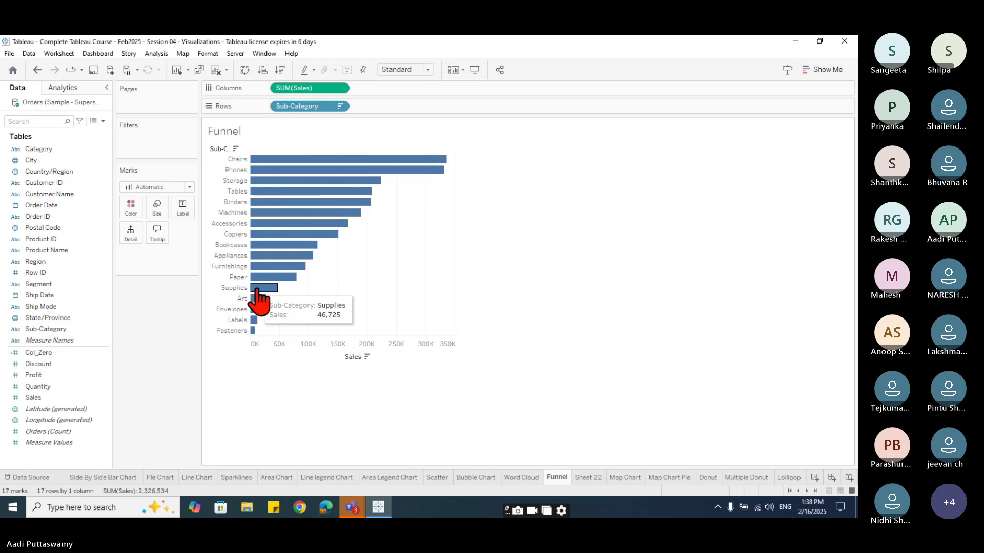
{"action": "key", "text": "ctrl+z"}
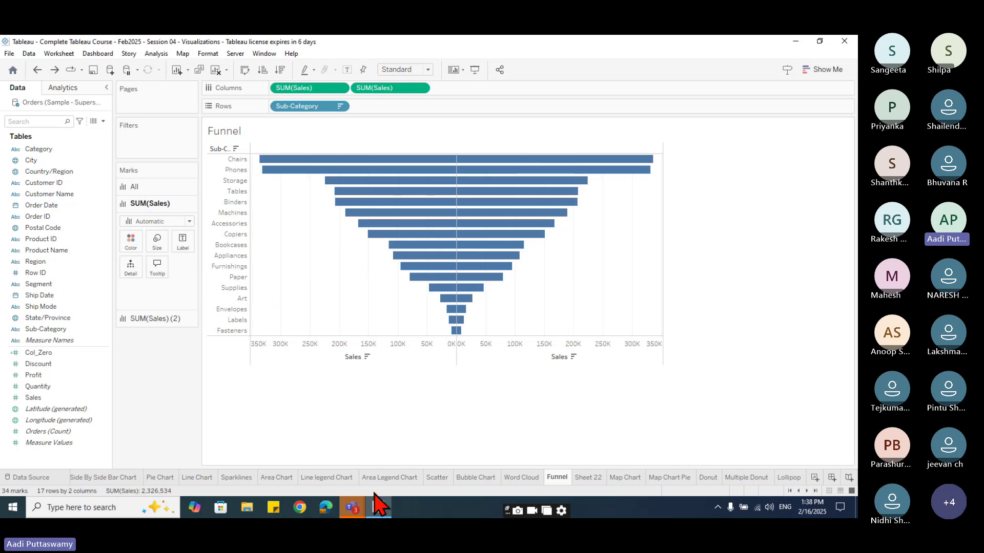
Step: Switch to Google Chrome, maximize its window and open the iTech Analytics Solutions profile
{"action": "left_click", "coordinate": [300, 508]}
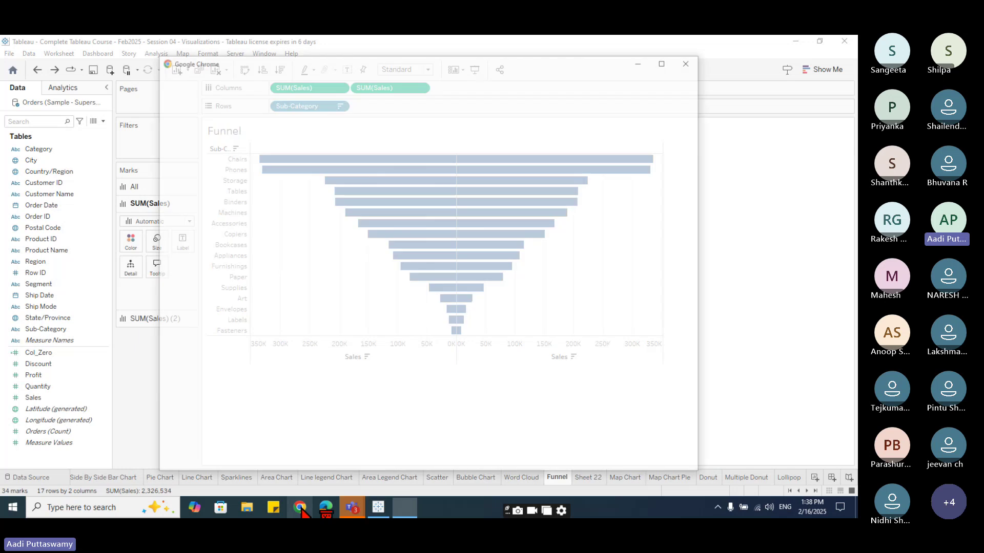
{"action": "left_click", "coordinate": [667, 61]}
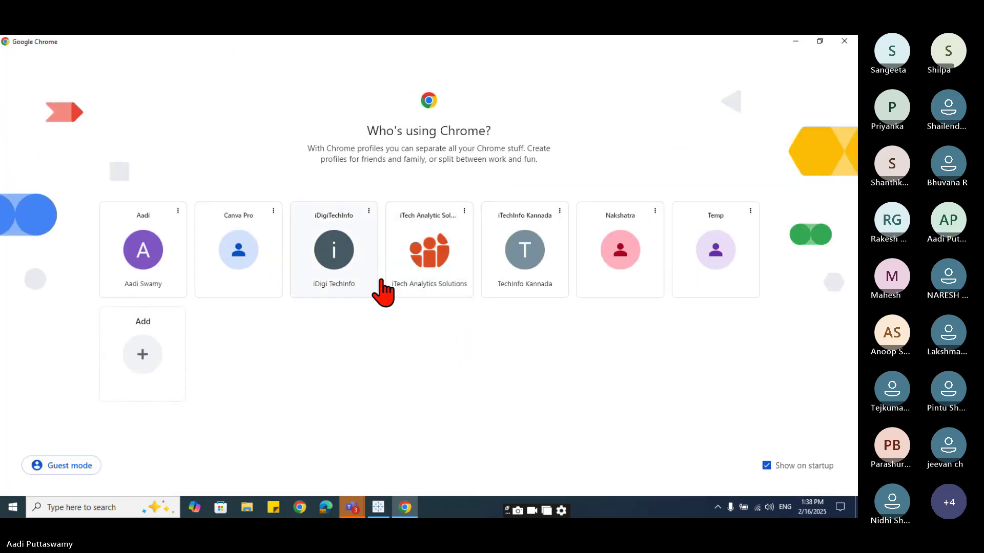
{"action": "left_click", "coordinate": [430, 272]}
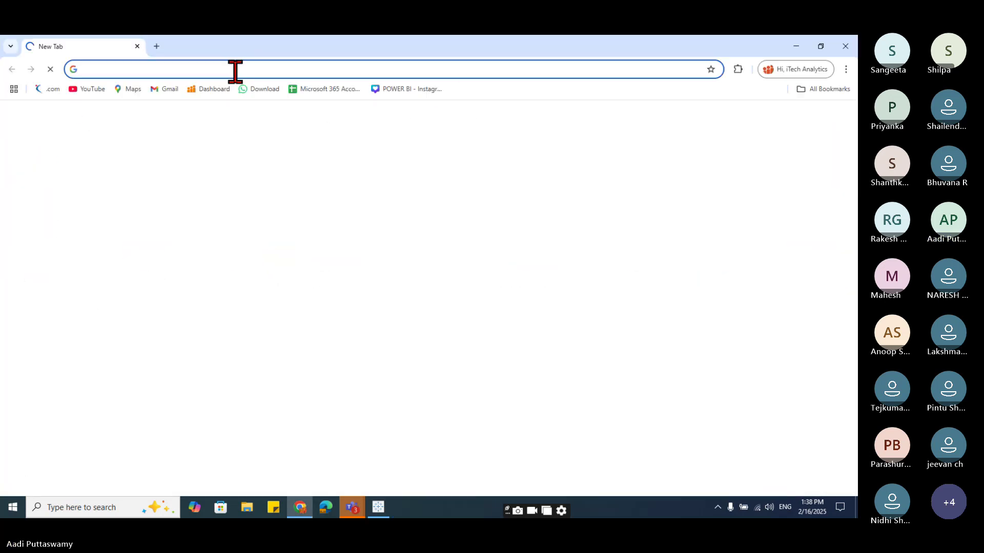
Step: Search Google for "tableau viz of the day"
{"action": "left_click", "coordinate": [235, 70]}
{"action": "type", "text": "vi"}
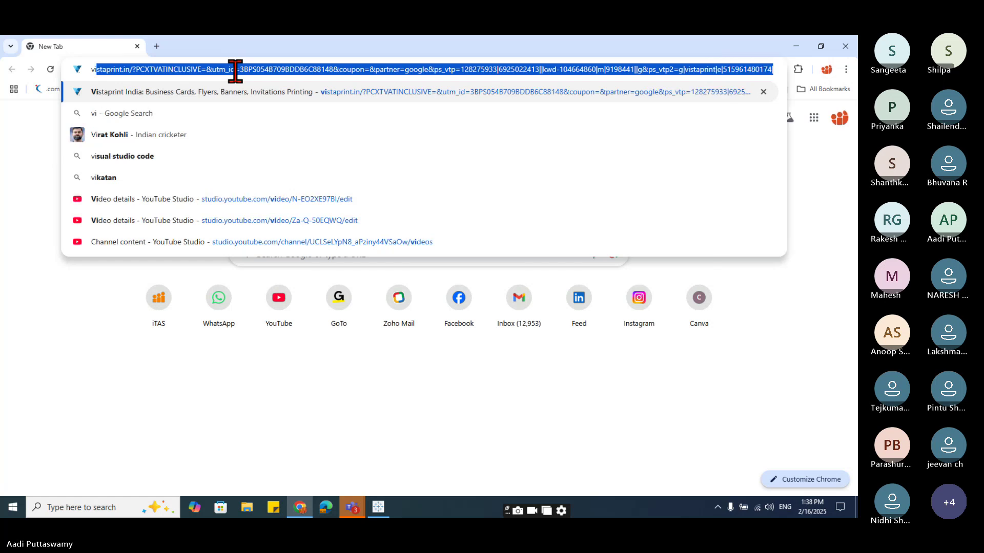
{"action": "key", "text": "BackSpace"}
{"action": "key", "text": "BackSpace"}
{"action": "type", "text": "i"}
{"action": "key", "text": "BackSpace"}
{"action": "key", "text": "BackSpace"}
{"action": "key", "text": "BackSpace"}
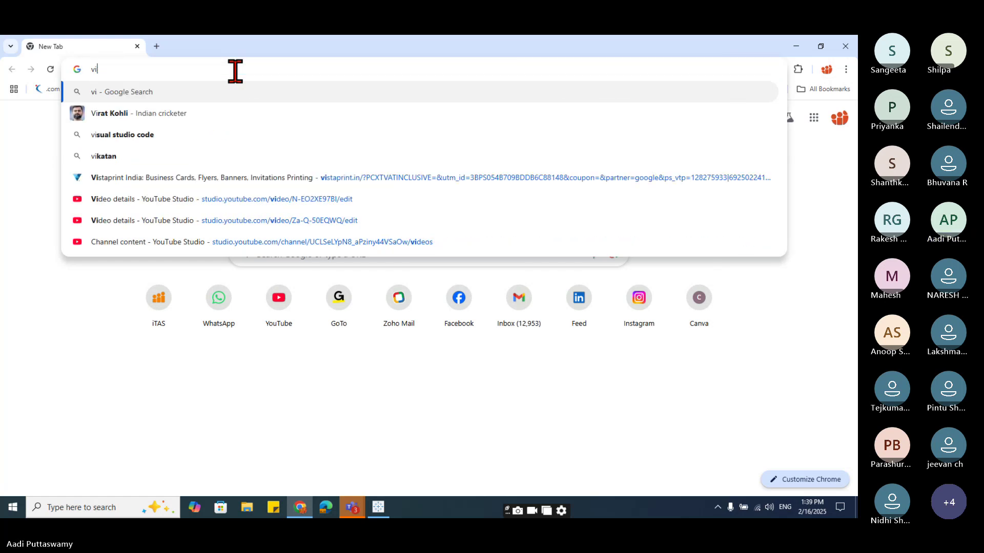
{"action": "type", "text": "tab"}
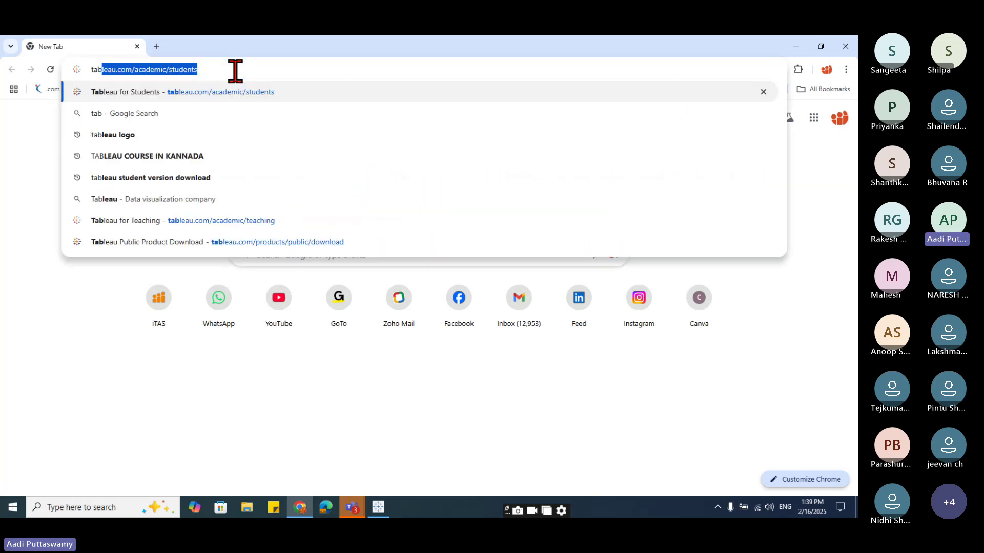
{"action": "type", "text": "leau"}
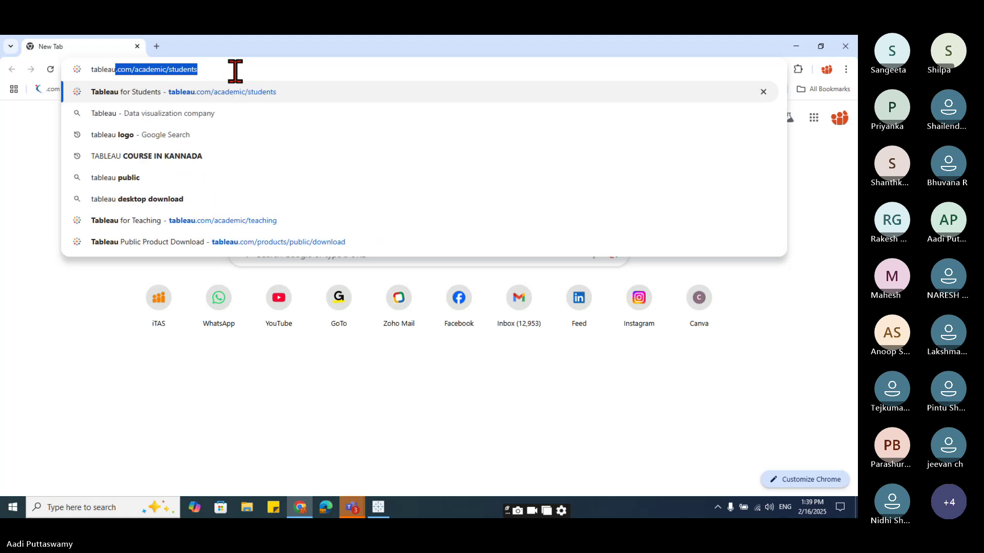
{"action": "type", "text": " viz"}
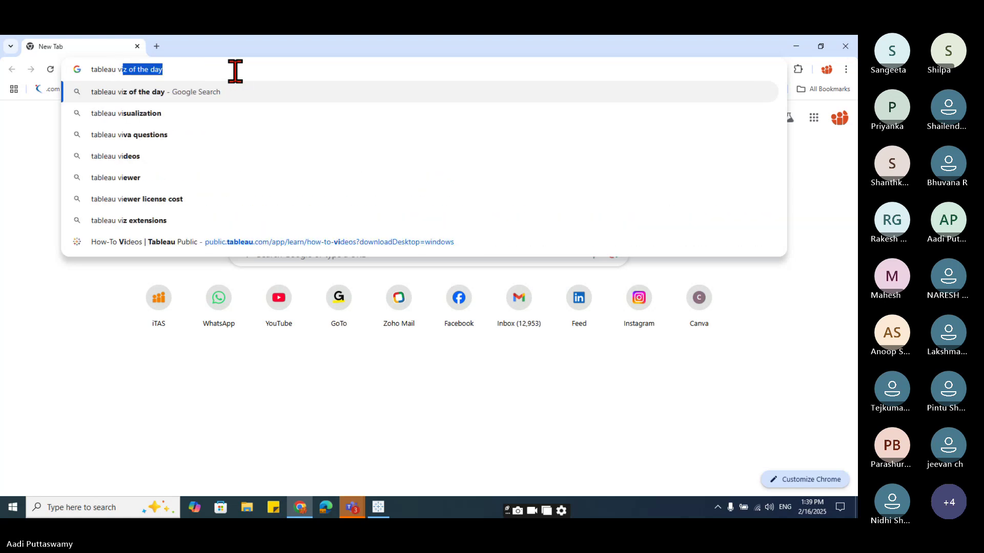
{"action": "left_click", "coordinate": [217, 93]}
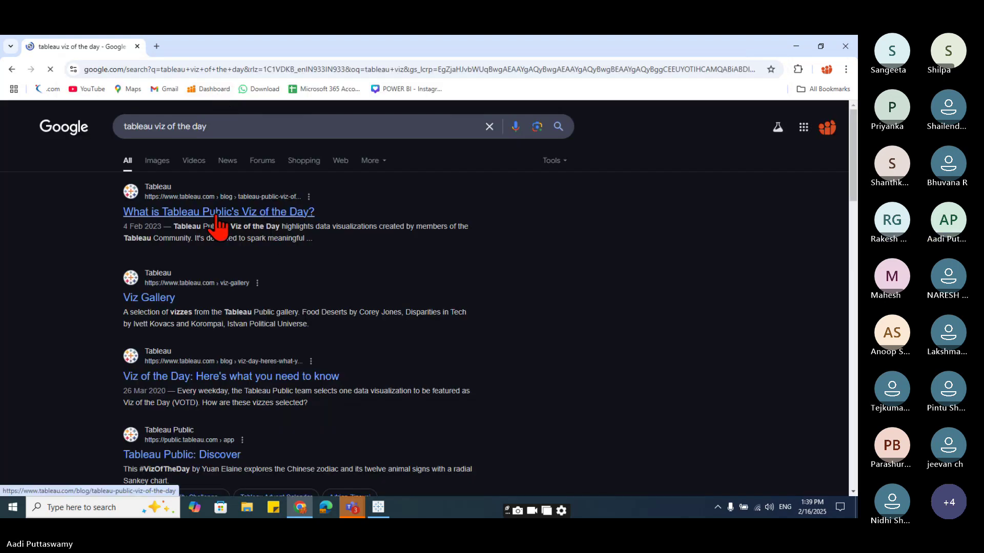
Step: Open Tableau's Viz Gallery from the search results and browse the sample visualizations
{"action": "left_click", "coordinate": [153, 299]}
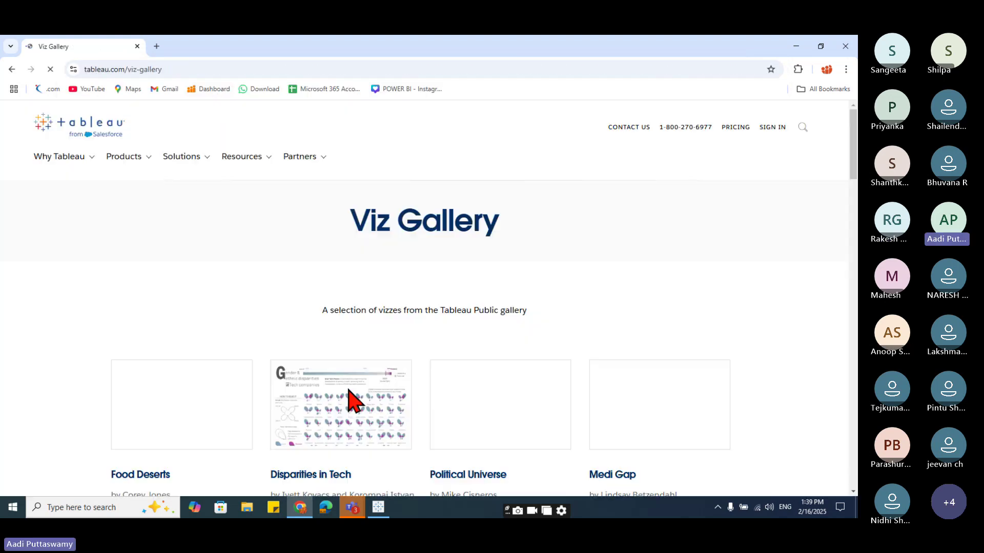
{"action": "scroll", "coordinate": [530, 403], "scroll_direction": "down", "scroll_amount": 2}
{"action": "scroll", "coordinate": [530, 402], "scroll_direction": "down", "scroll_amount": 13}
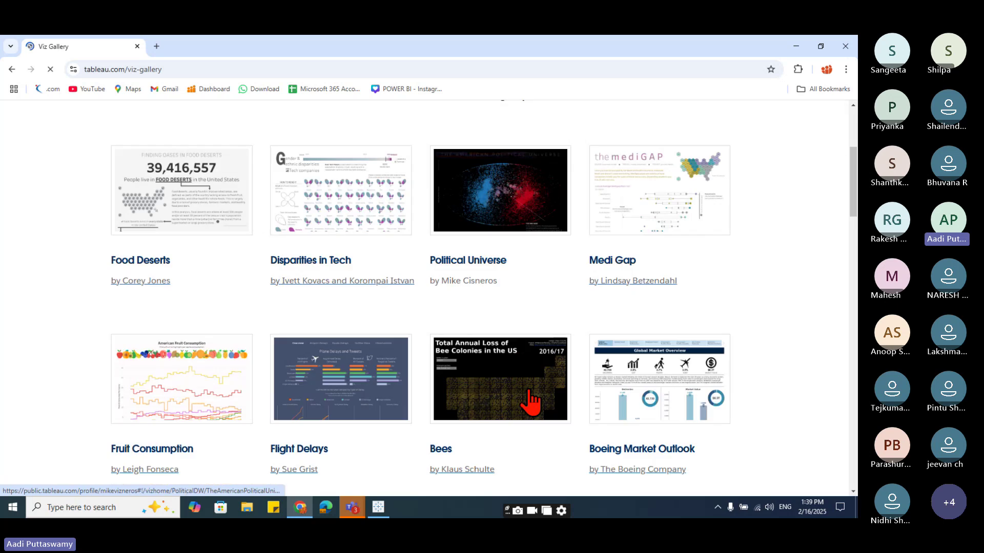
{"action": "scroll", "coordinate": [530, 402], "scroll_direction": "down", "scroll_amount": 16}
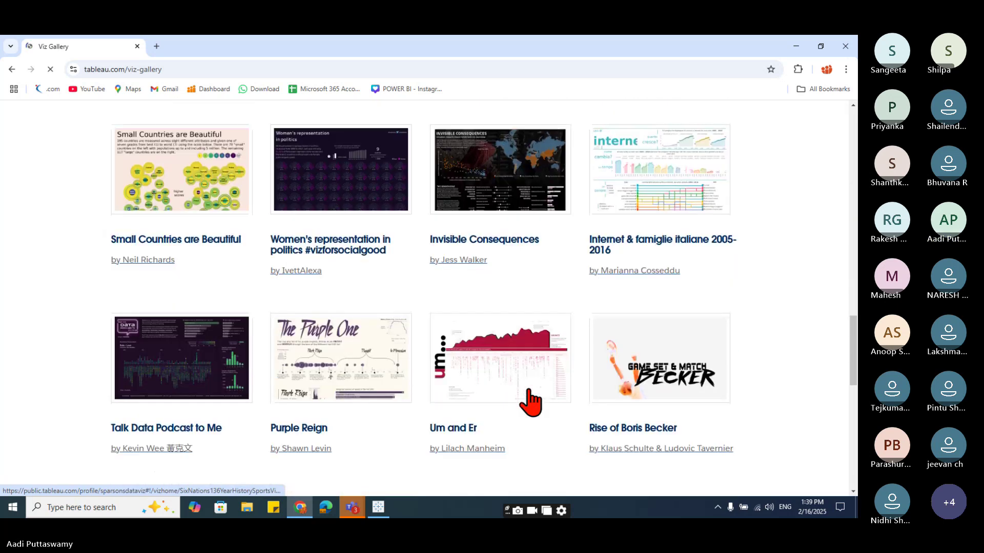
{"action": "scroll", "coordinate": [533, 403], "scroll_direction": "up", "scroll_amount": 5}
{"action": "scroll", "coordinate": [530, 400], "scroll_direction": "up", "scroll_amount": 15}
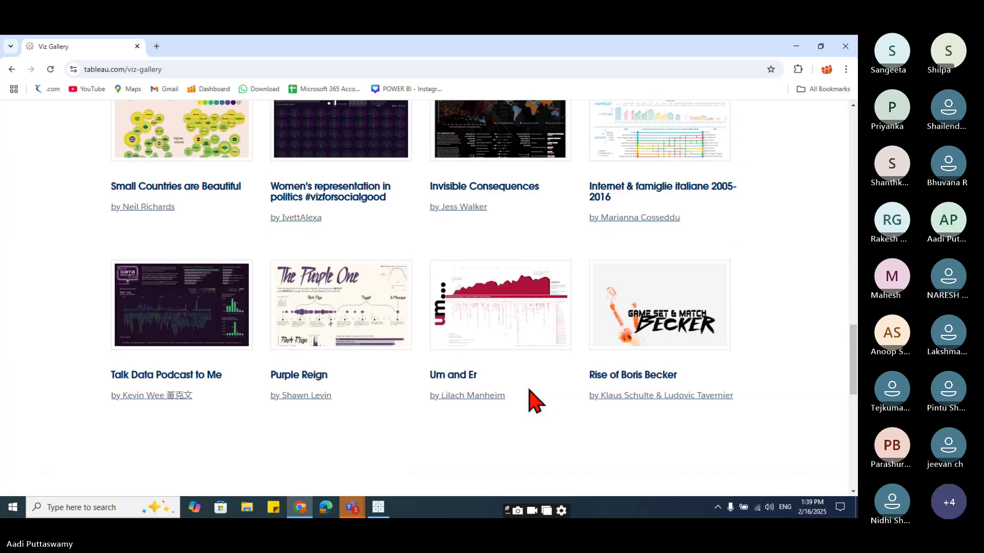
{"action": "scroll", "coordinate": [529, 402], "scroll_direction": "up", "scroll_amount": 7}
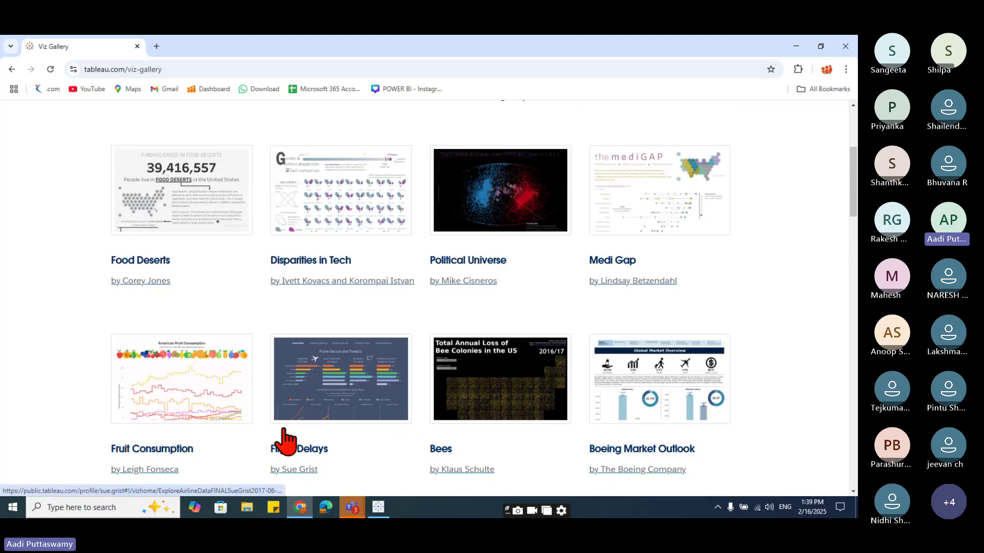
Step: Open the Fruit Consumption visualization from the gallery, look over its chart and show its download options
{"action": "left_click", "coordinate": [208, 403]}
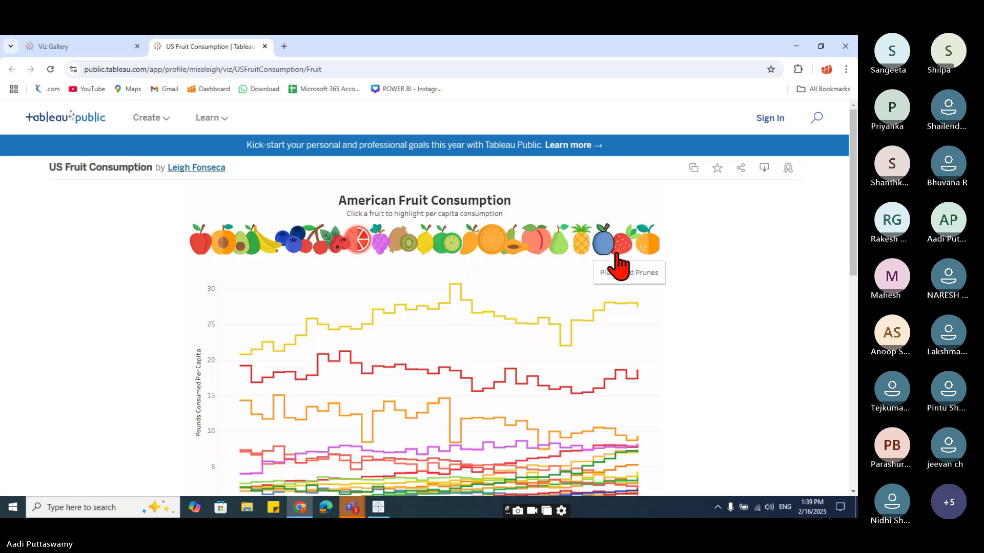
{"action": "scroll", "coordinate": [466, 333], "scroll_direction": "down", "scroll_amount": 2}
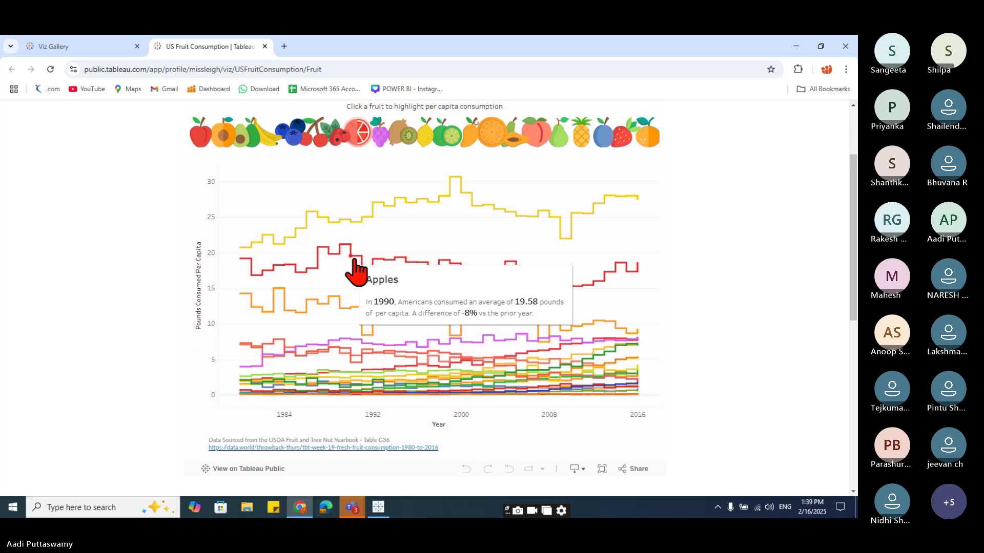
{"action": "scroll", "coordinate": [445, 413], "scroll_direction": "down", "scroll_amount": 2}
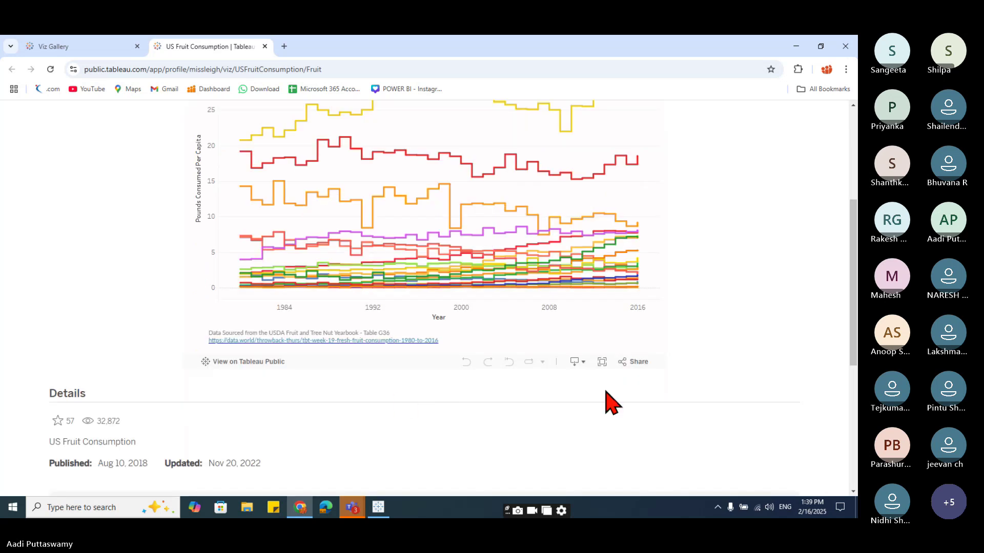
{"action": "left_click", "coordinate": [578, 363]}
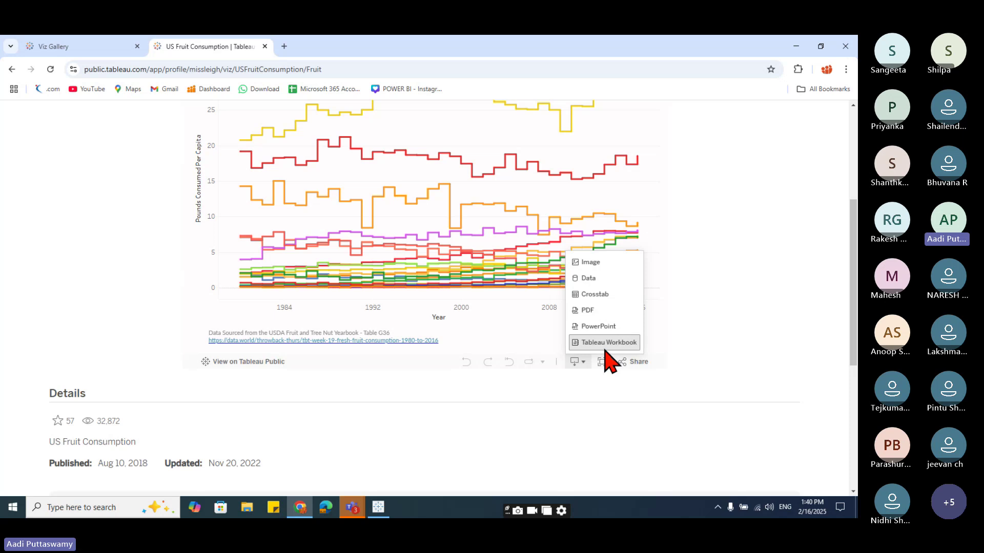
Step: Switch back to Tableau, delete the Sheet 22 worksheet and open the Donut worksheet
{"action": "left_click", "coordinate": [377, 509]}
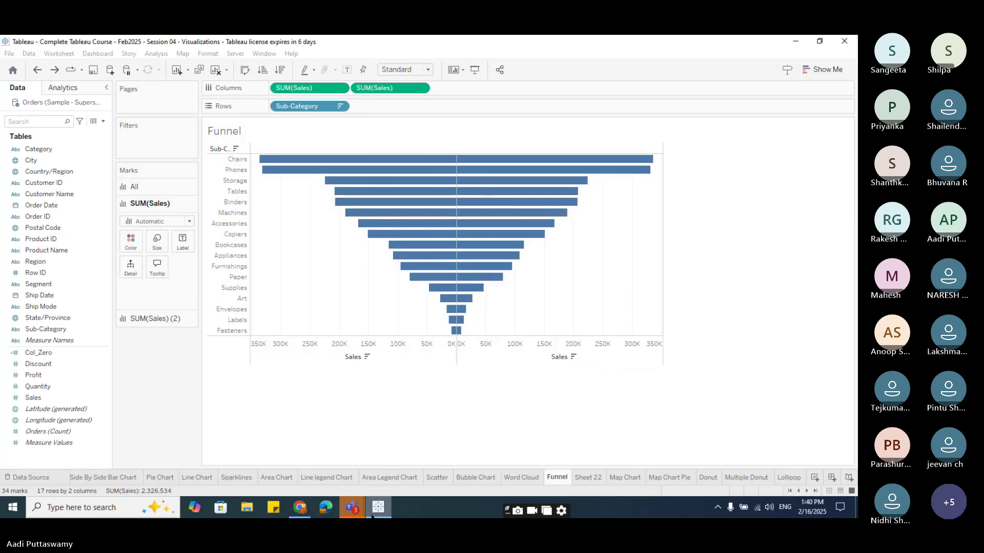
{"action": "left_click", "coordinate": [792, 478]}
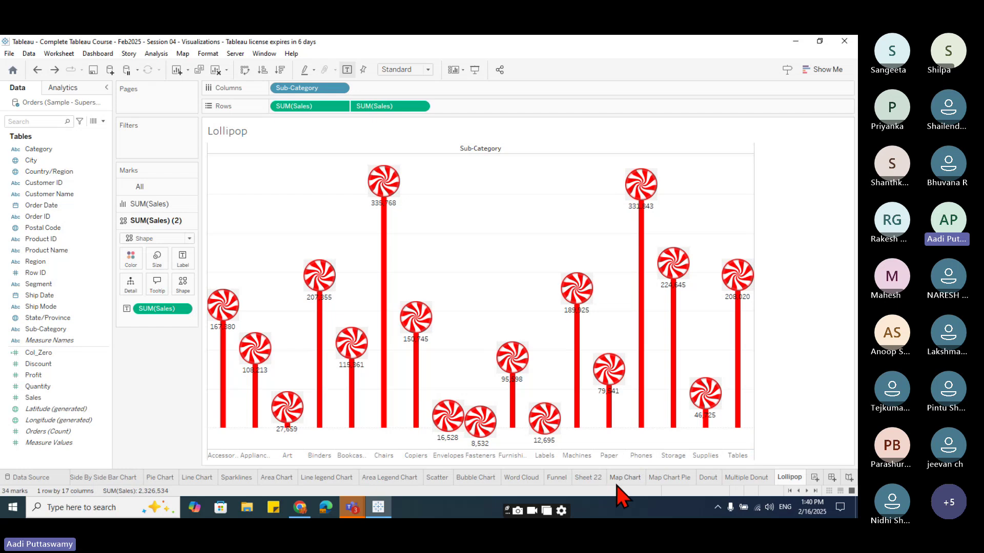
{"action": "left_click", "coordinate": [594, 480]}
{"action": "right_click", "coordinate": [594, 480]}
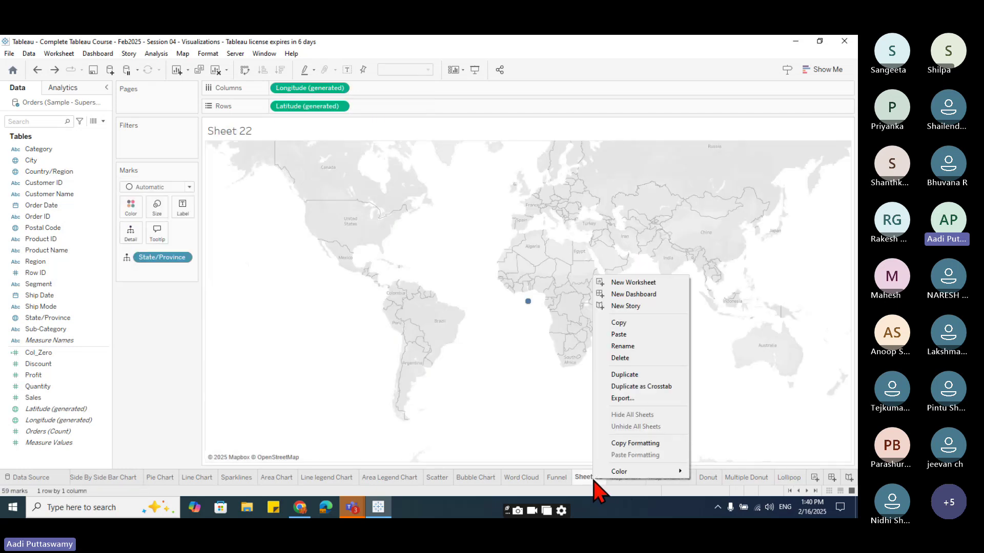
{"action": "left_click", "coordinate": [633, 356]}
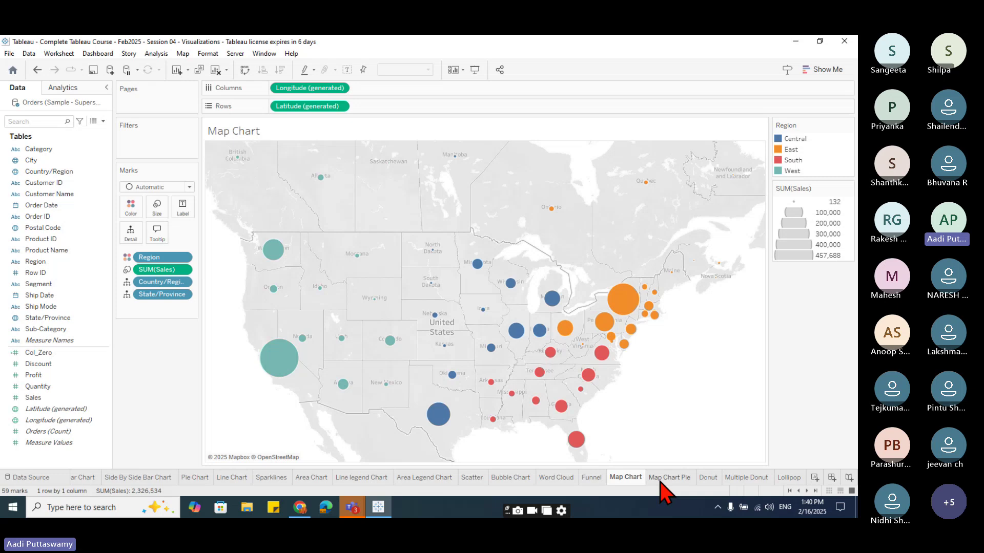
{"action": "left_click", "coordinate": [711, 478]}
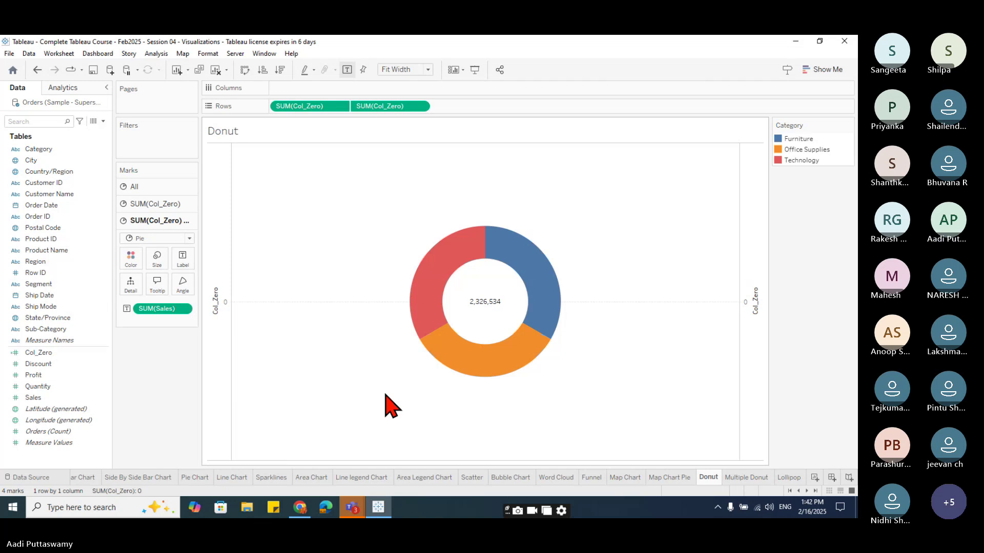
Step: Switch to the Teams meeting window and open the meeting chat to read the participants' messages
{"action": "left_click", "coordinate": [352, 508]}
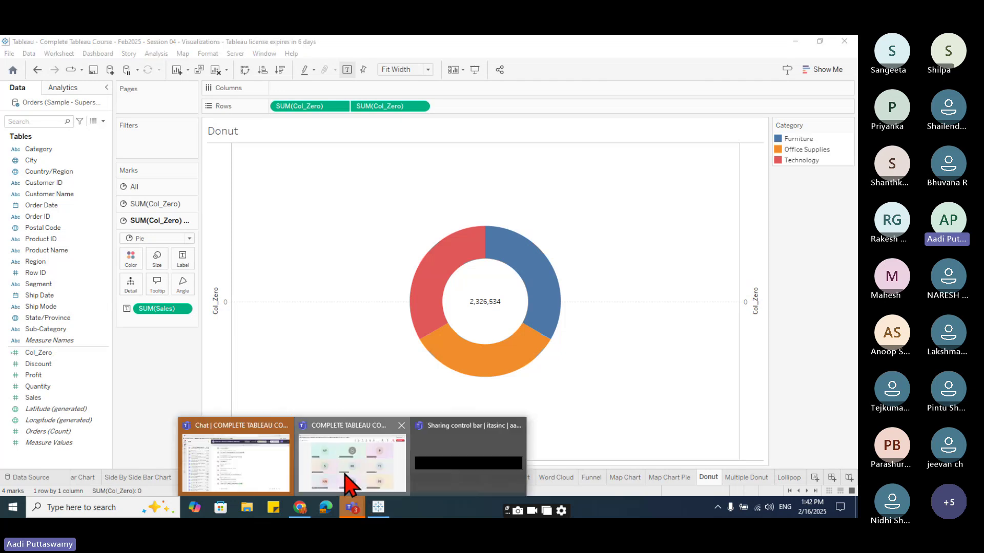
{"action": "left_click", "coordinate": [340, 476]}
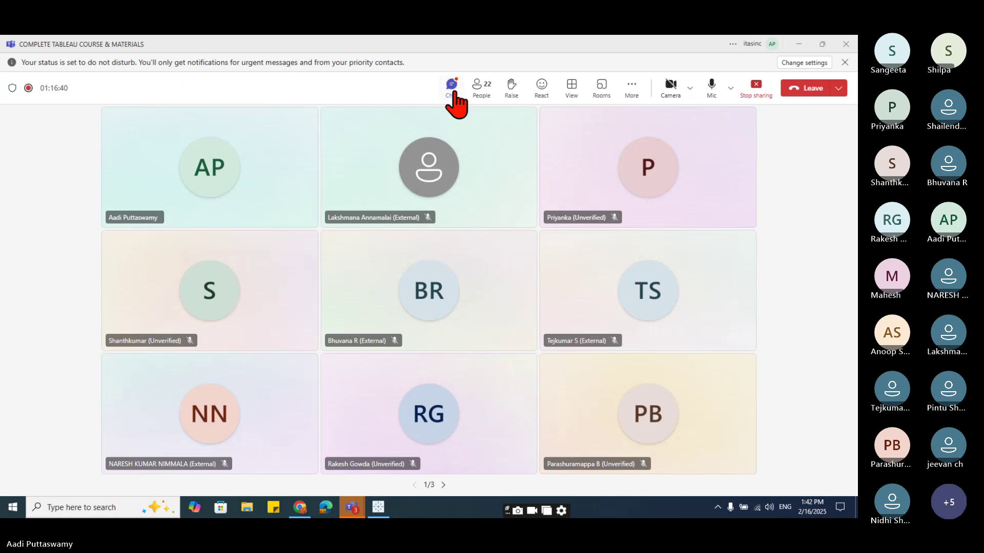
{"action": "left_click", "coordinate": [452, 87]}
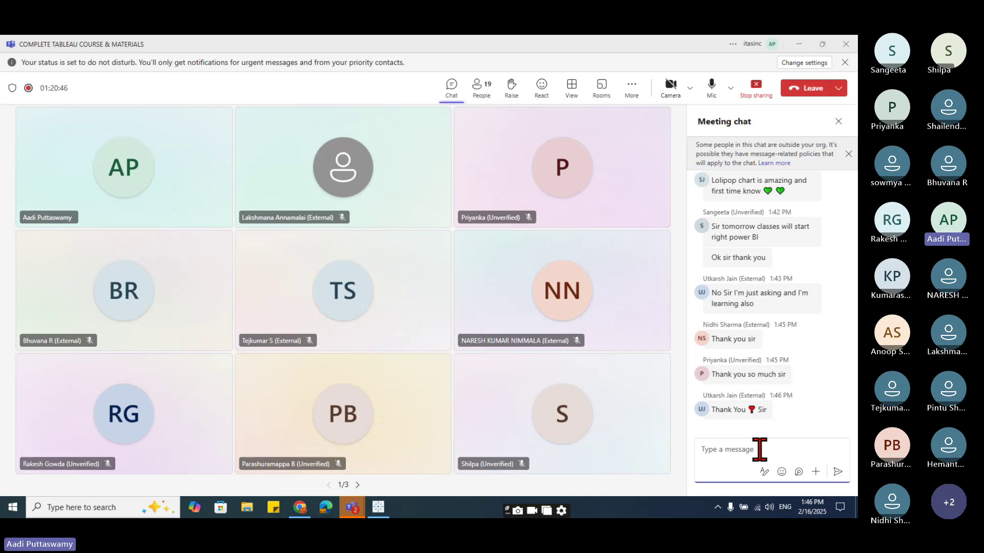
Step: End the Teams meeting for everyone
{"action": "left_click", "coordinate": [839, 89]}
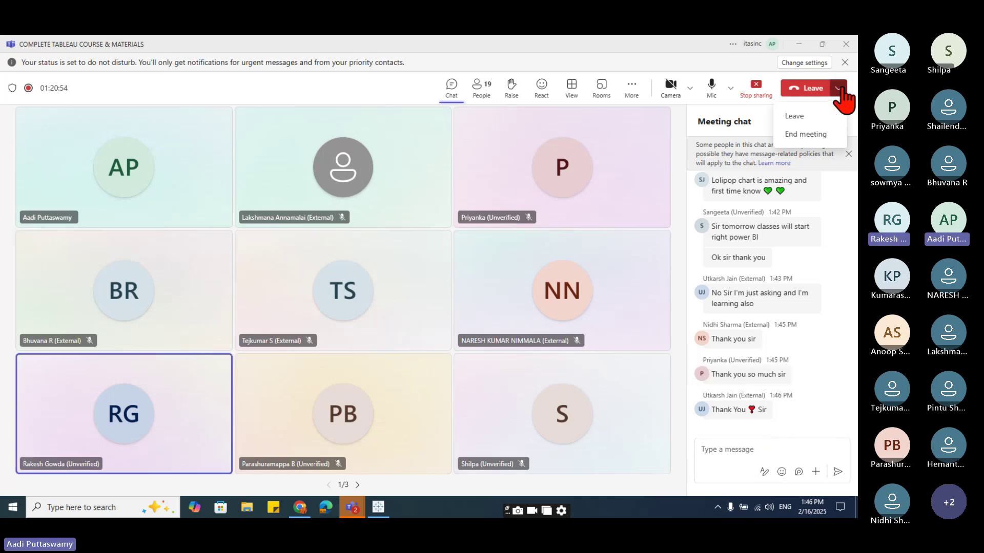
{"action": "left_click", "coordinate": [807, 136]}
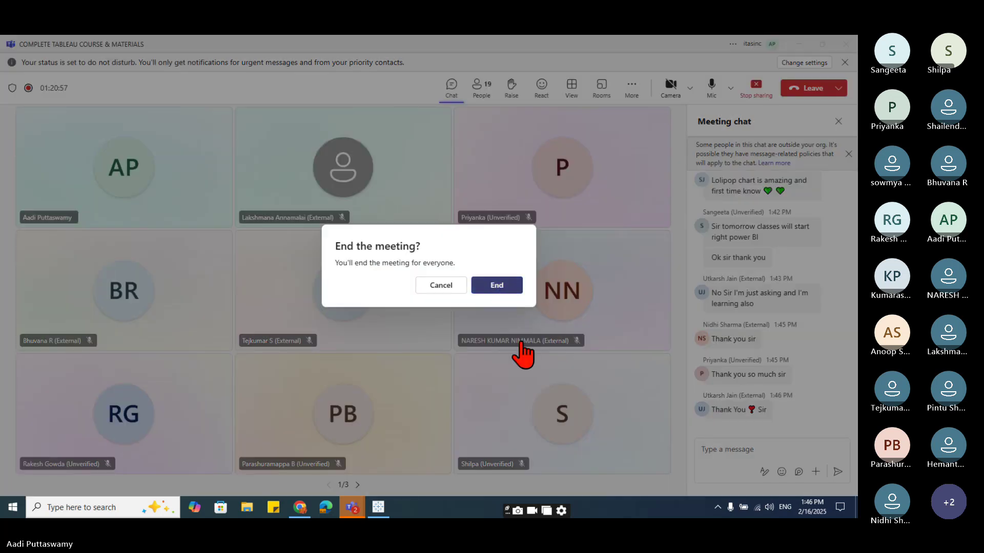